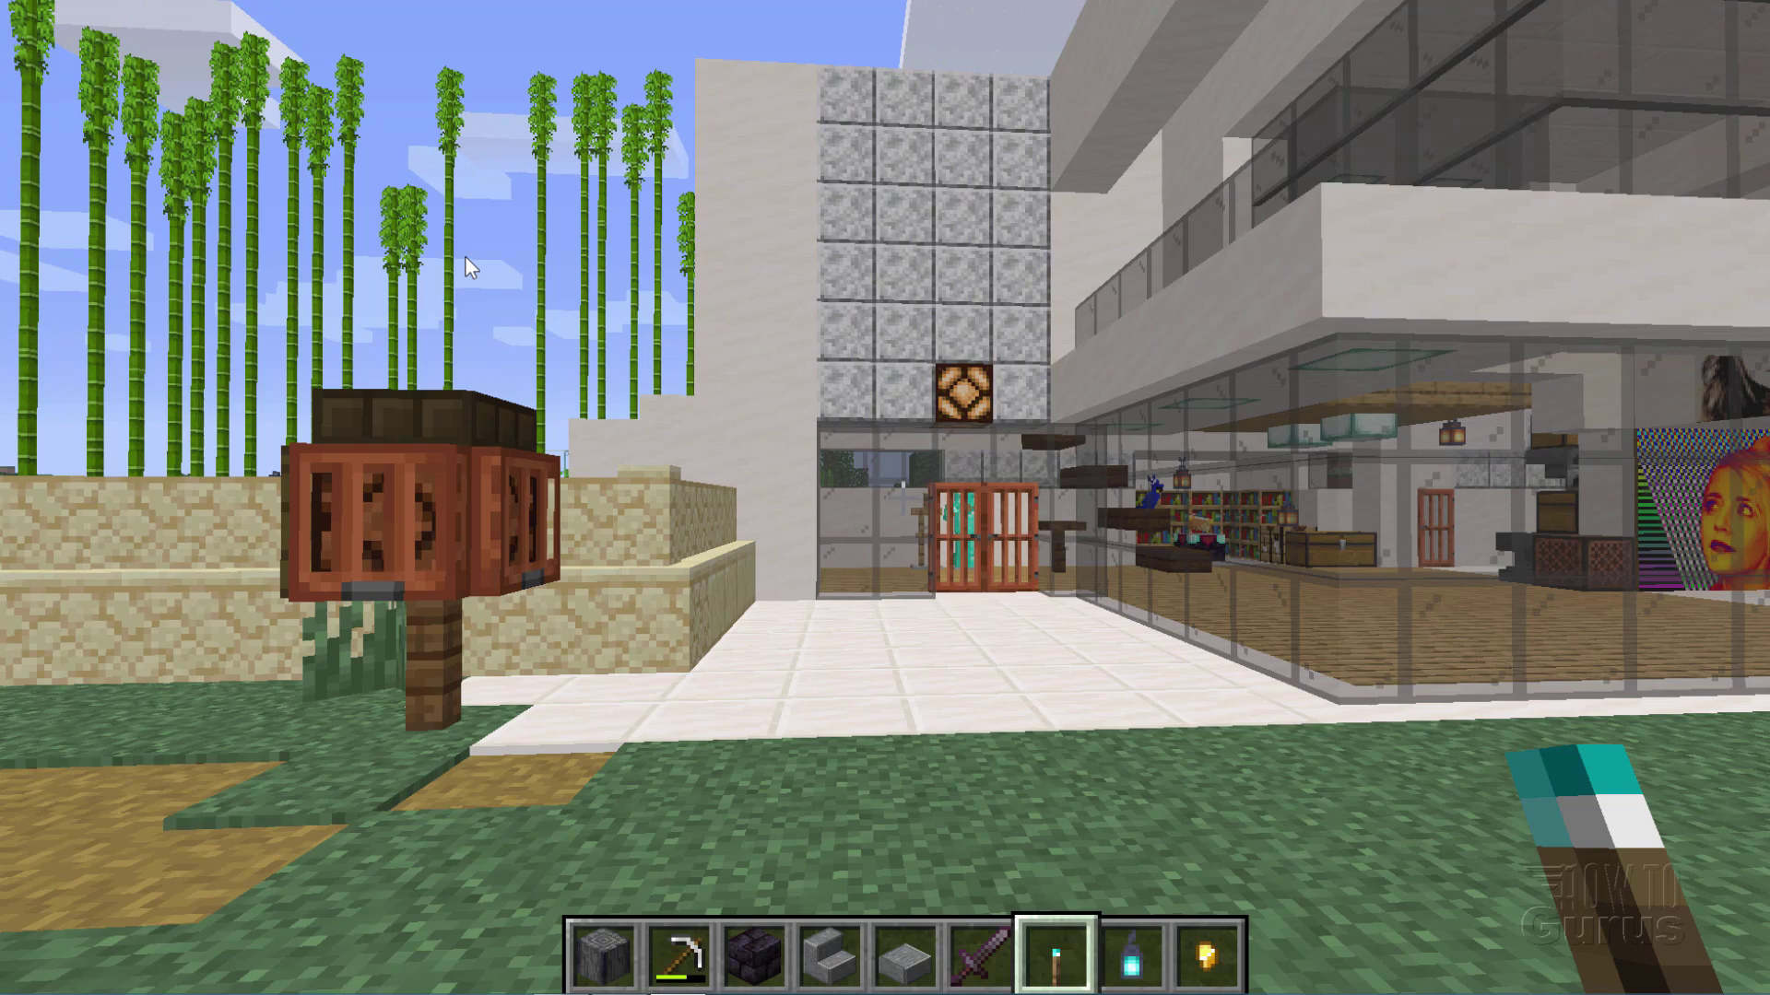
Walk past the glass house and the lit nether portal to the grassy hill by the path.
{"action": "left_click", "coordinate": [464, 256]}
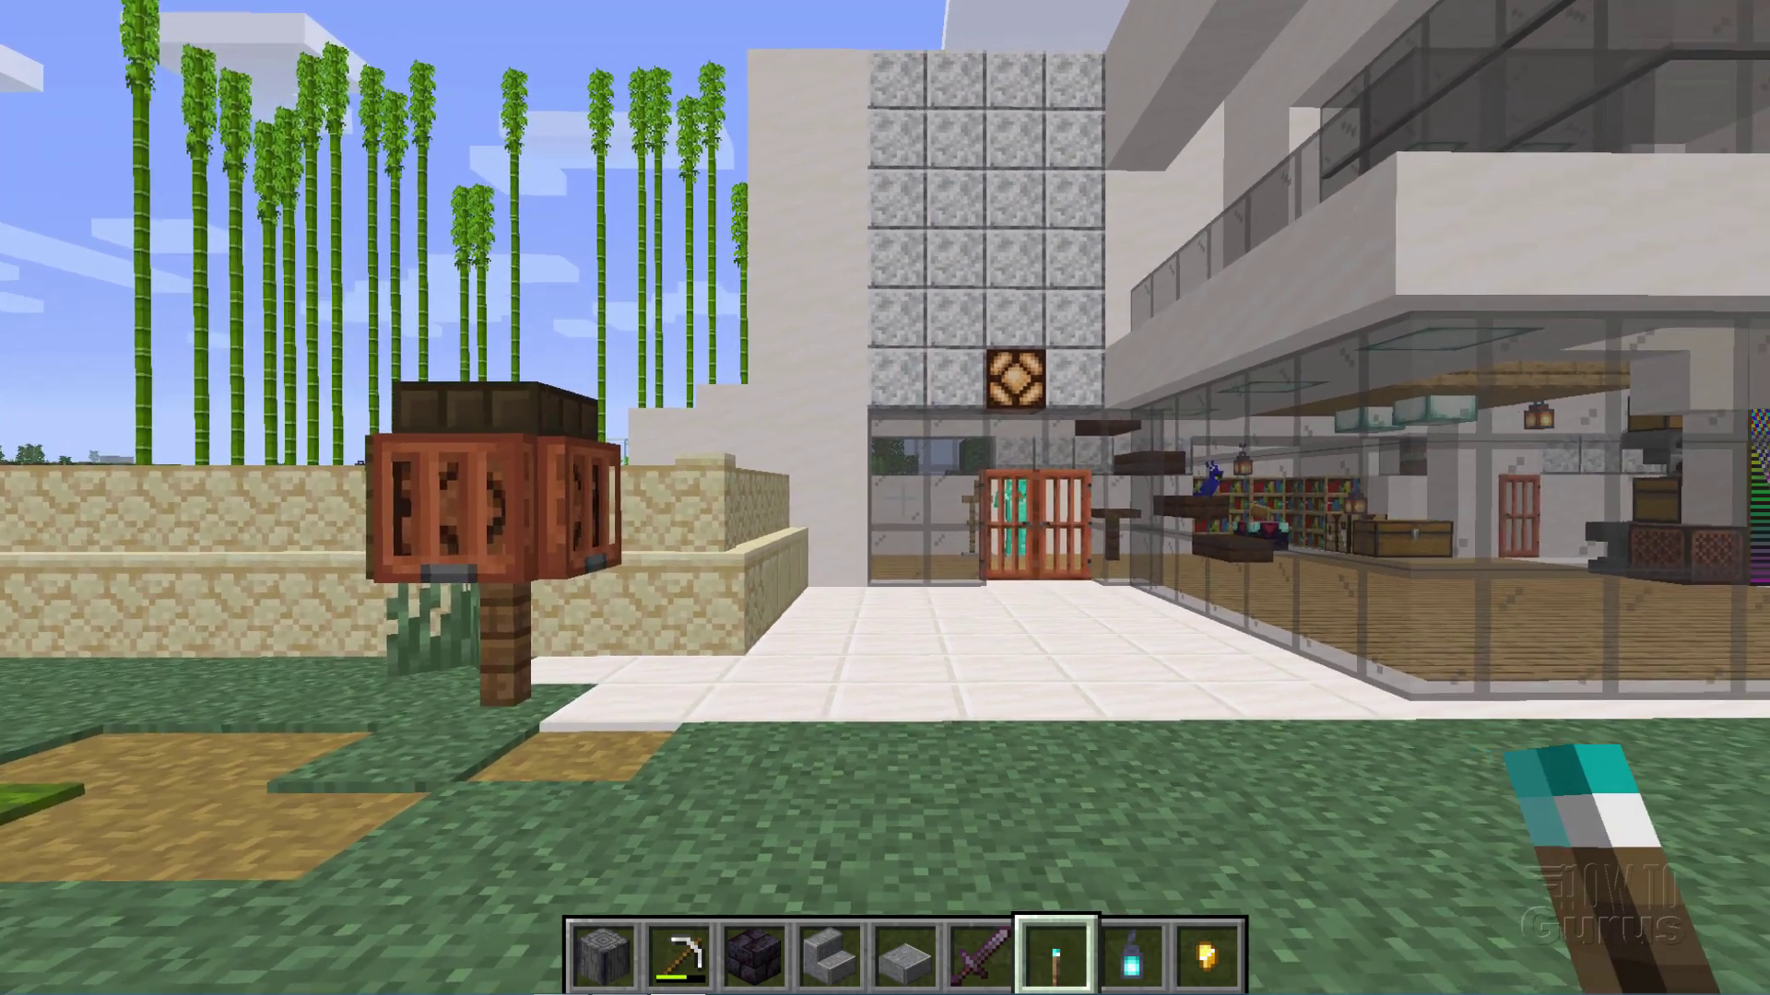
{"action": "key", "text": "d"}
{"action": "key", "text": "d"}
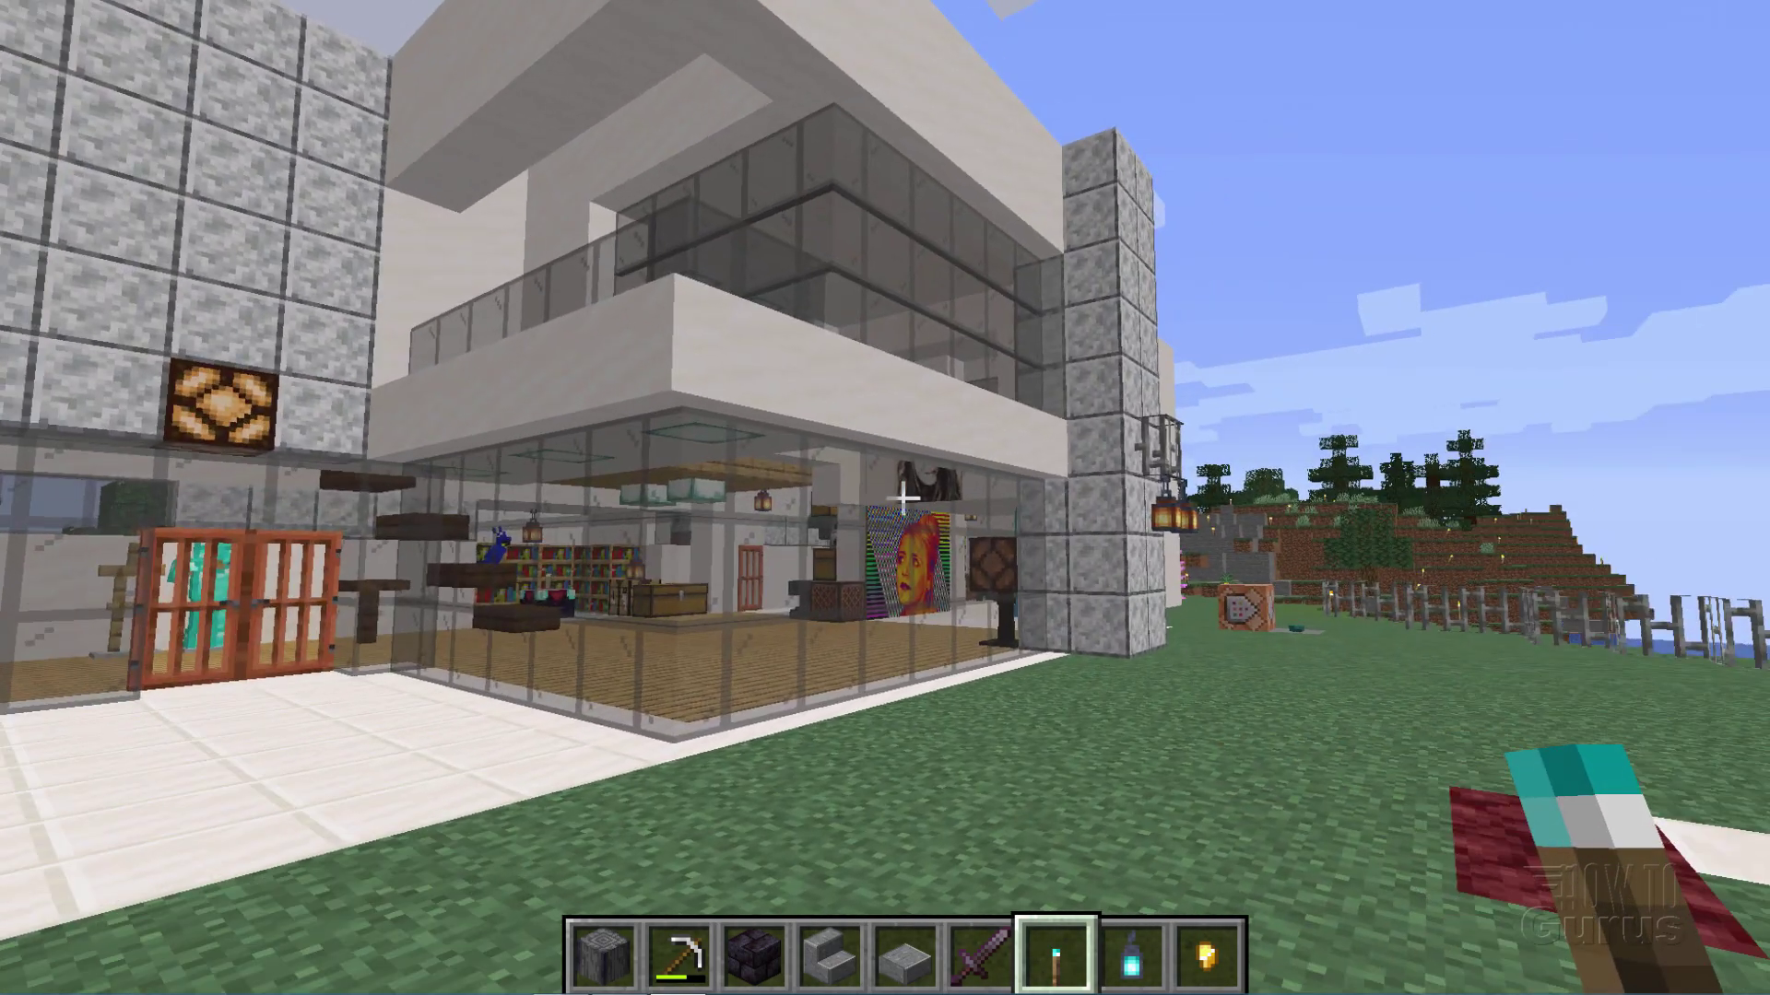
{"action": "key", "text": "d"}
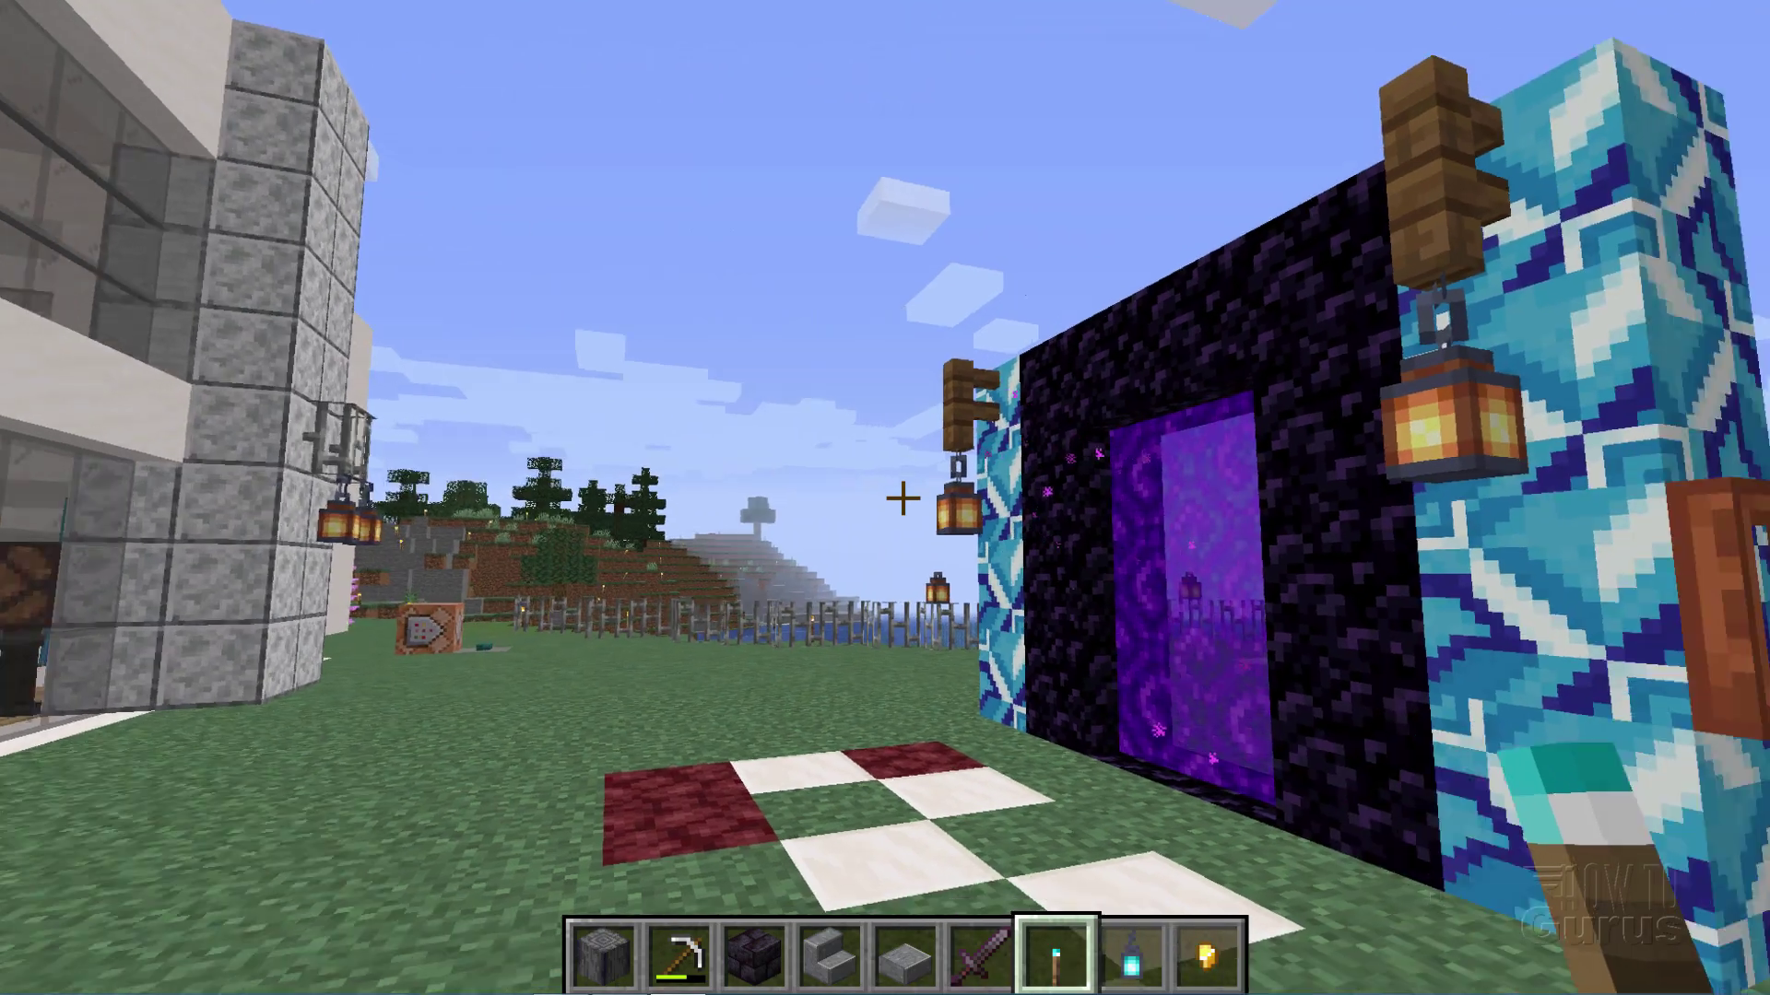
{"action": "key", "text": "s"}
{"action": "key", "text": "d"}
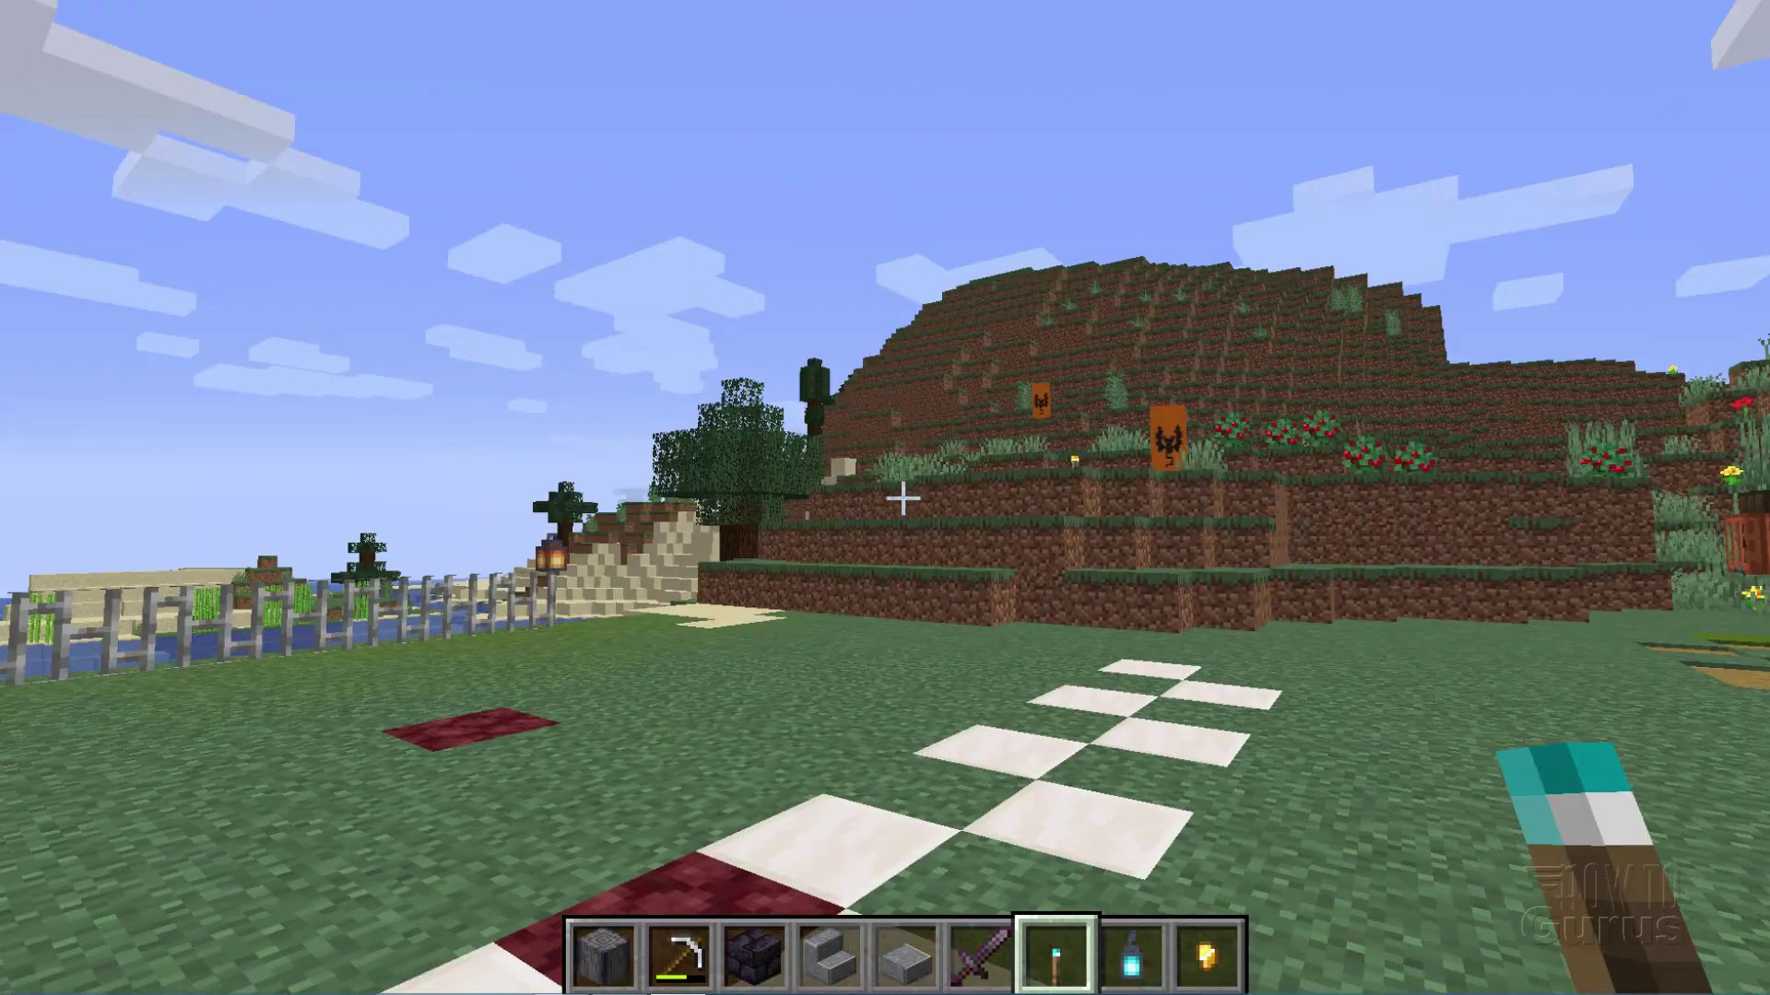
{"action": "key", "text": "d"}
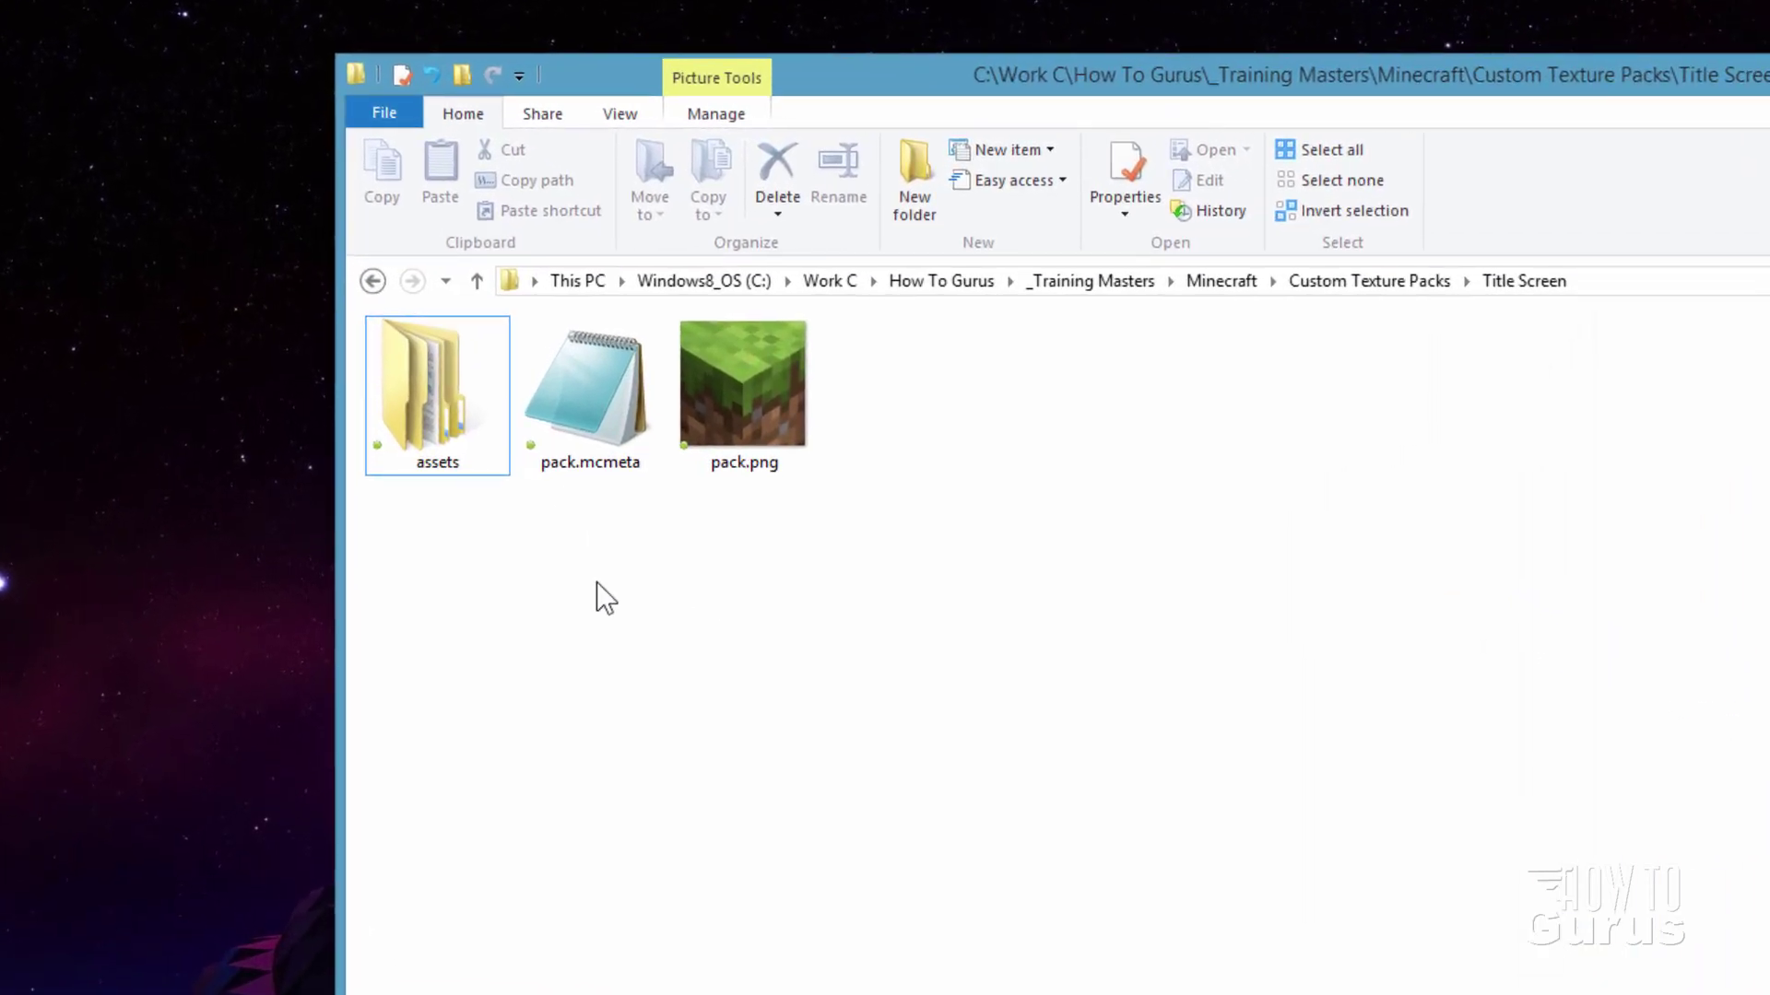
Open a second File Explorer window at the %appdata% Roaming folder.
{"action": "key", "text": "super+e"}
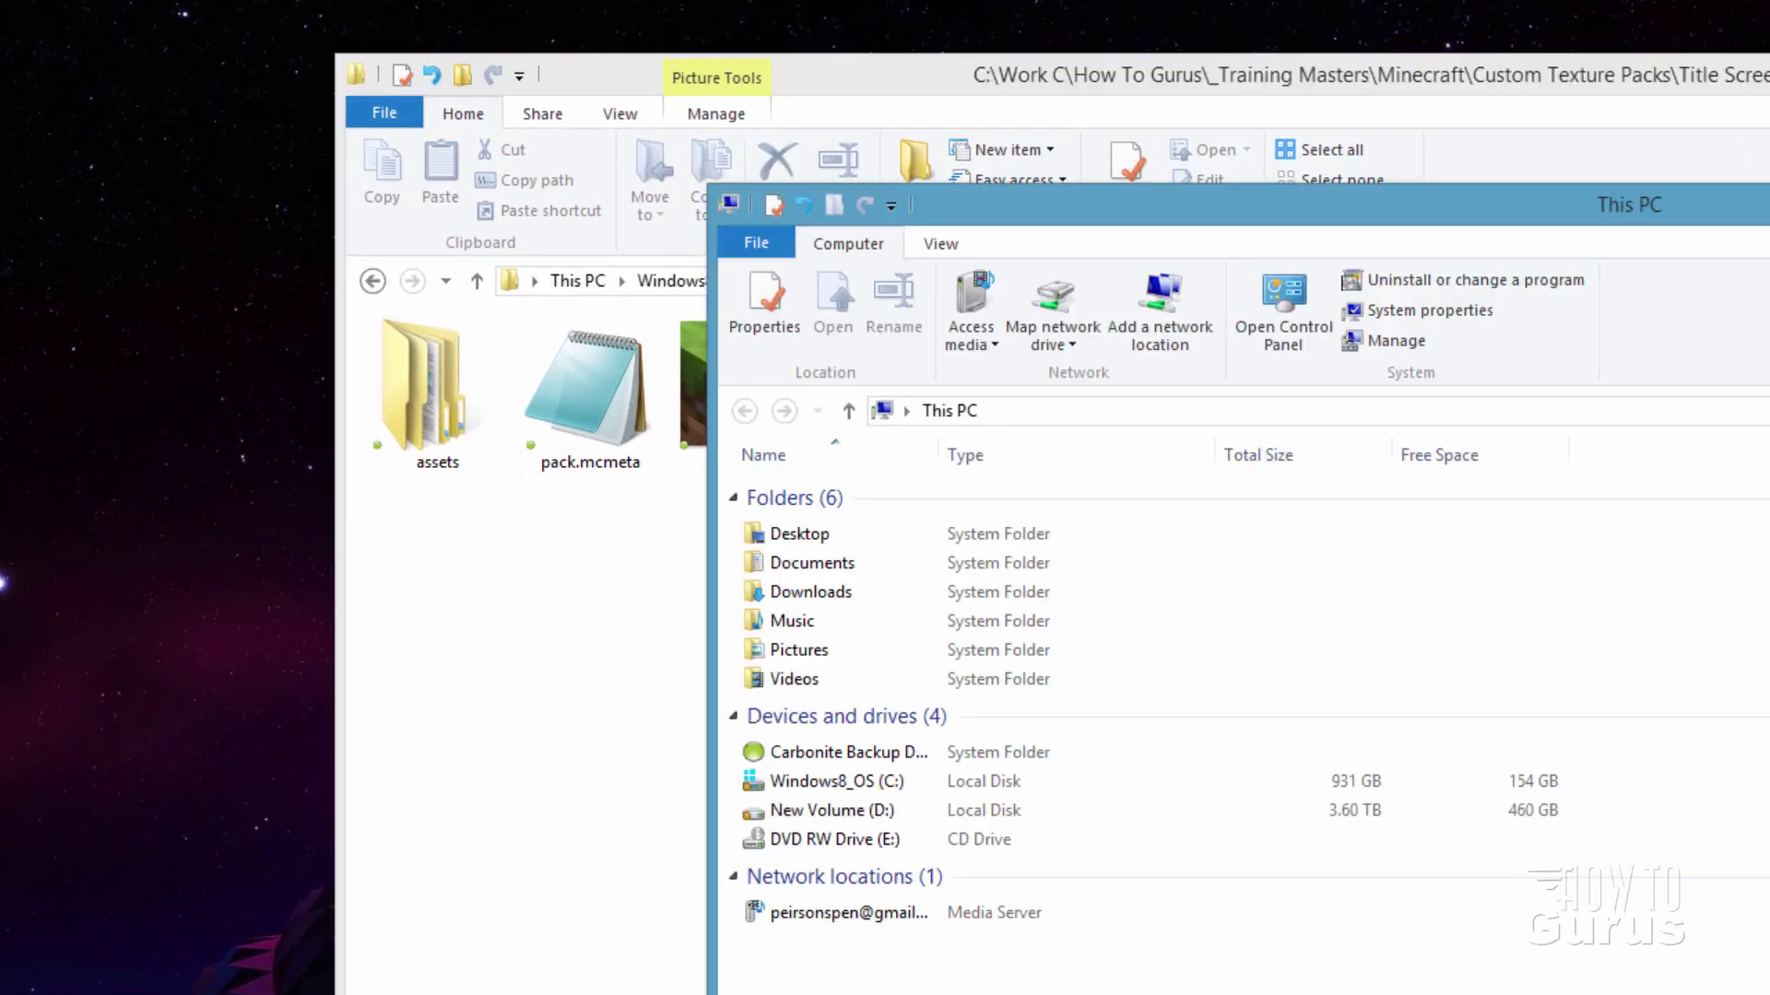
{"action": "left_click_drag", "start_coordinate": [1506, 215], "coordinate": [1466, 185]}
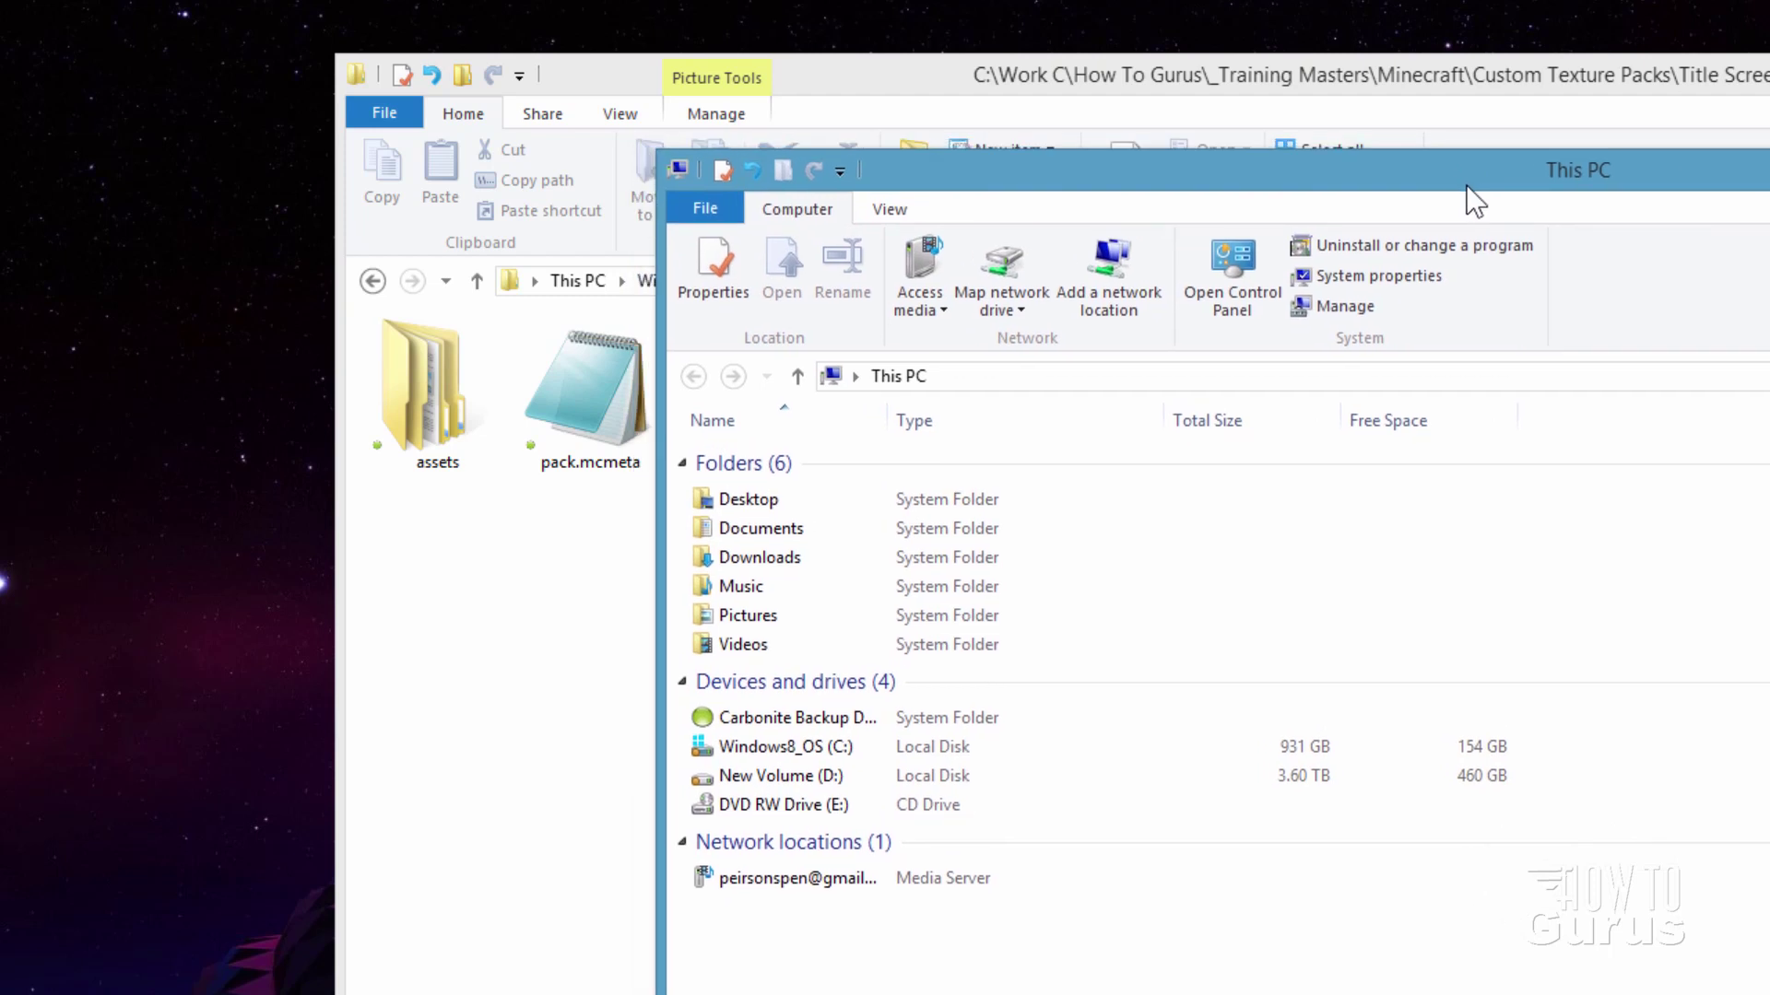
{"action": "left_click", "coordinate": [1134, 369]}
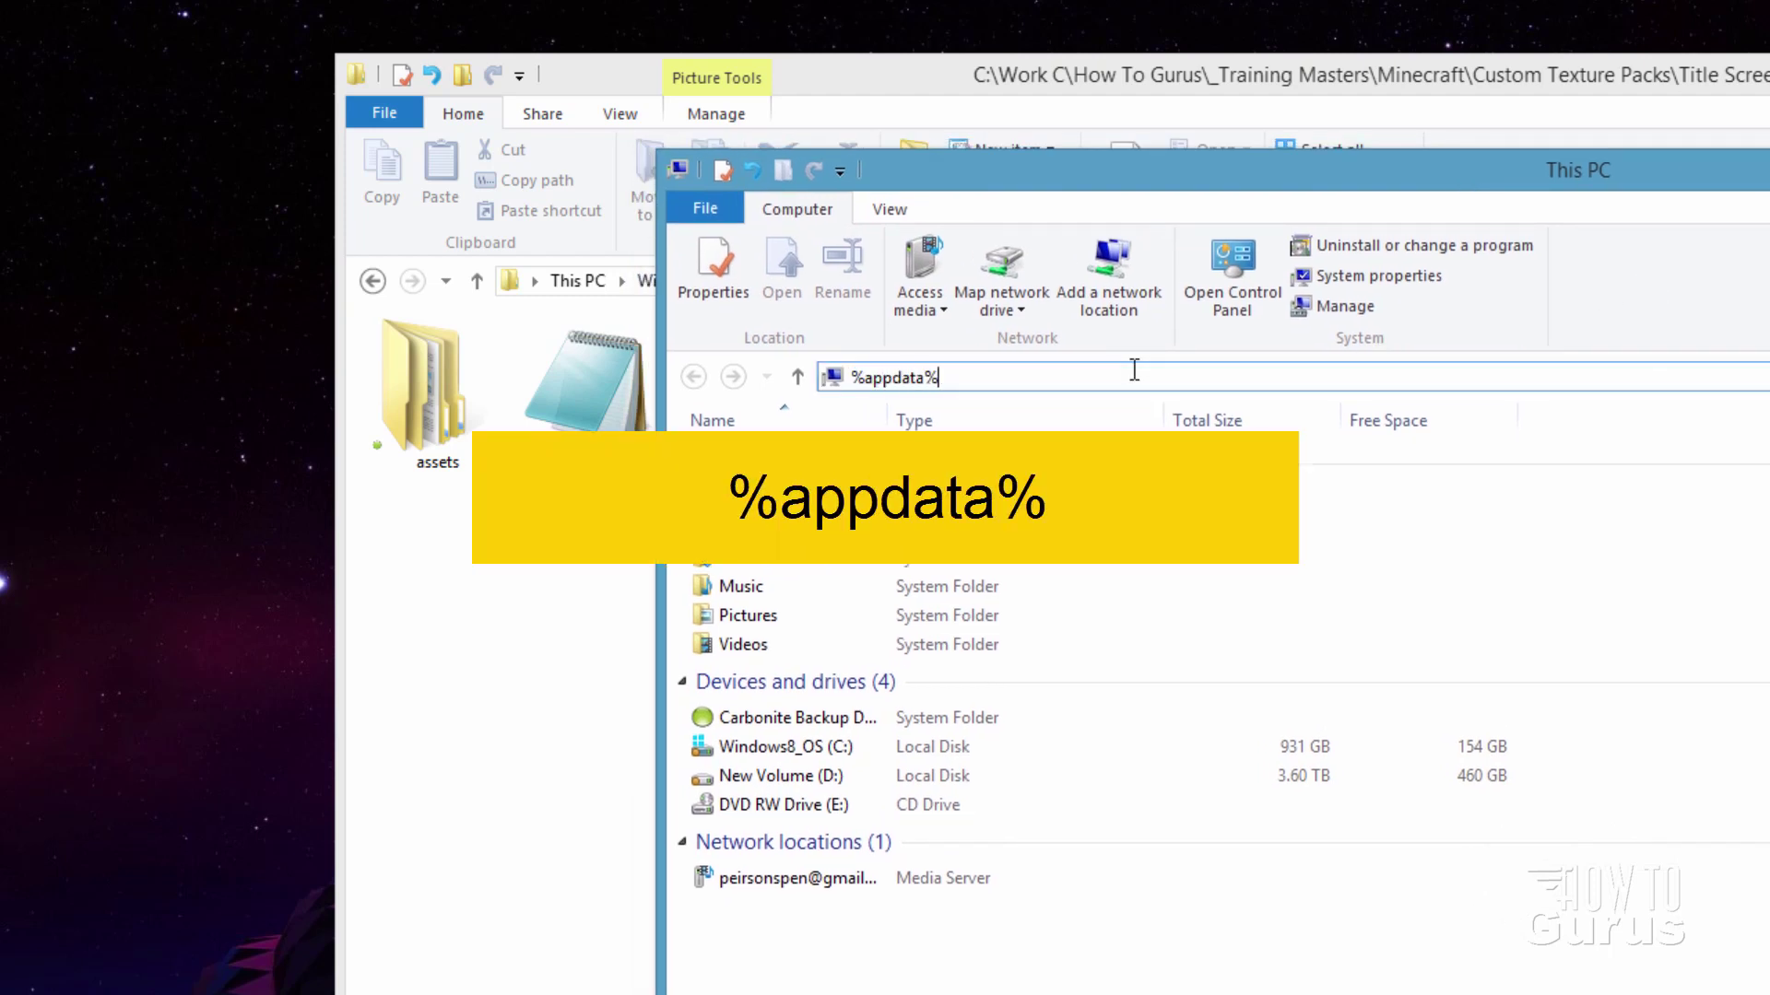
{"action": "key", "text": "Return"}
Browse into .minecraft\versions\1.16.2 to show 1.16.2.jar and 1.16.2.json.
{"action": "left_click", "coordinate": [735, 466]}
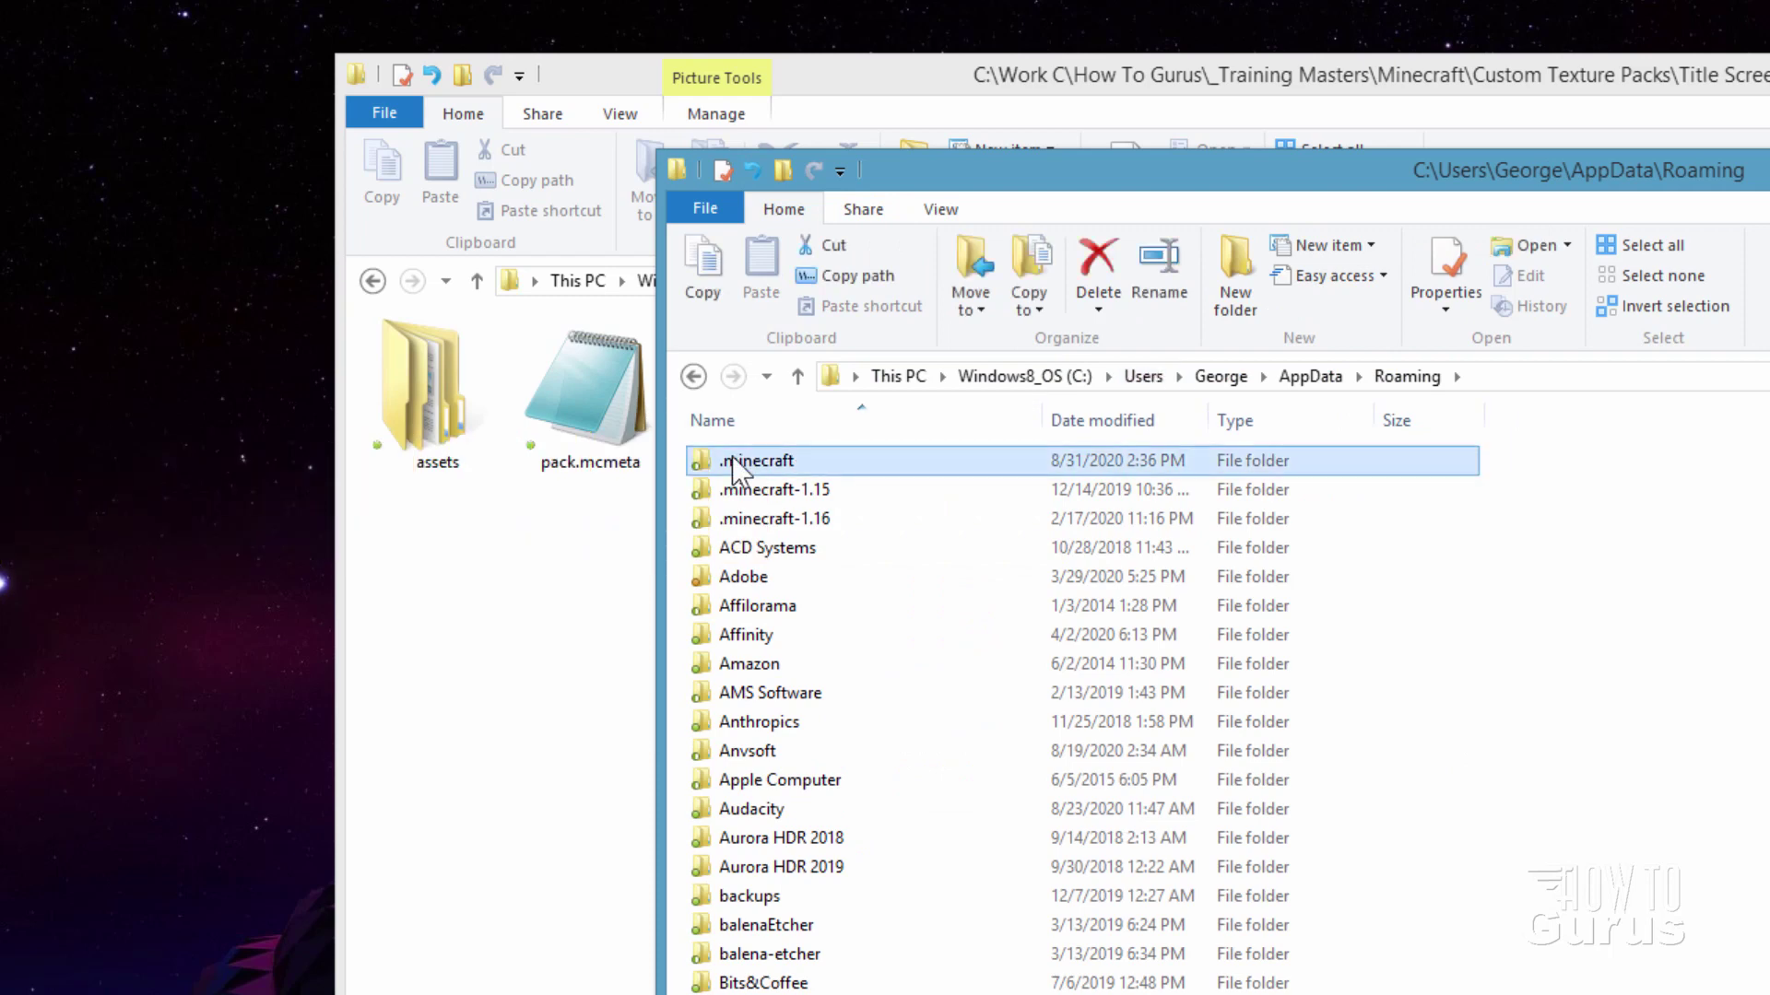
{"action": "double_click", "coordinate": [735, 465]}
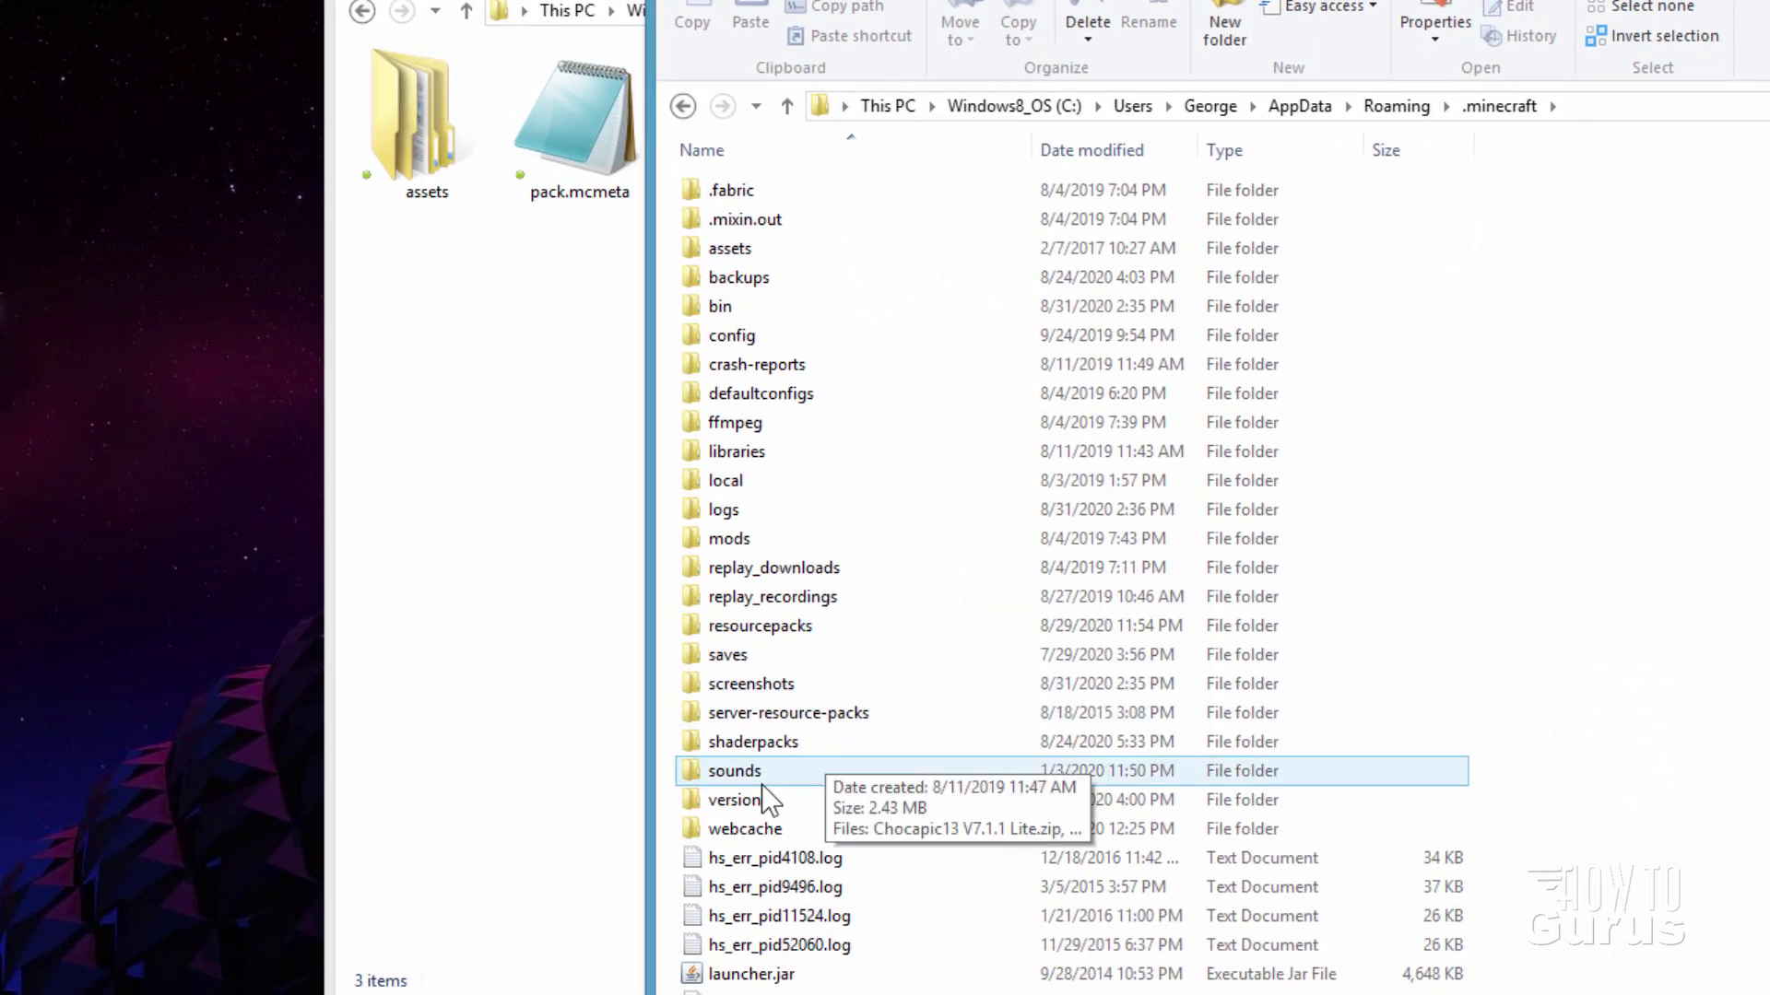
{"action": "double_click", "coordinate": [693, 798]}
{"action": "scroll", "coordinate": [816, 389], "scroll_direction": "down", "scroll_amount": 5}
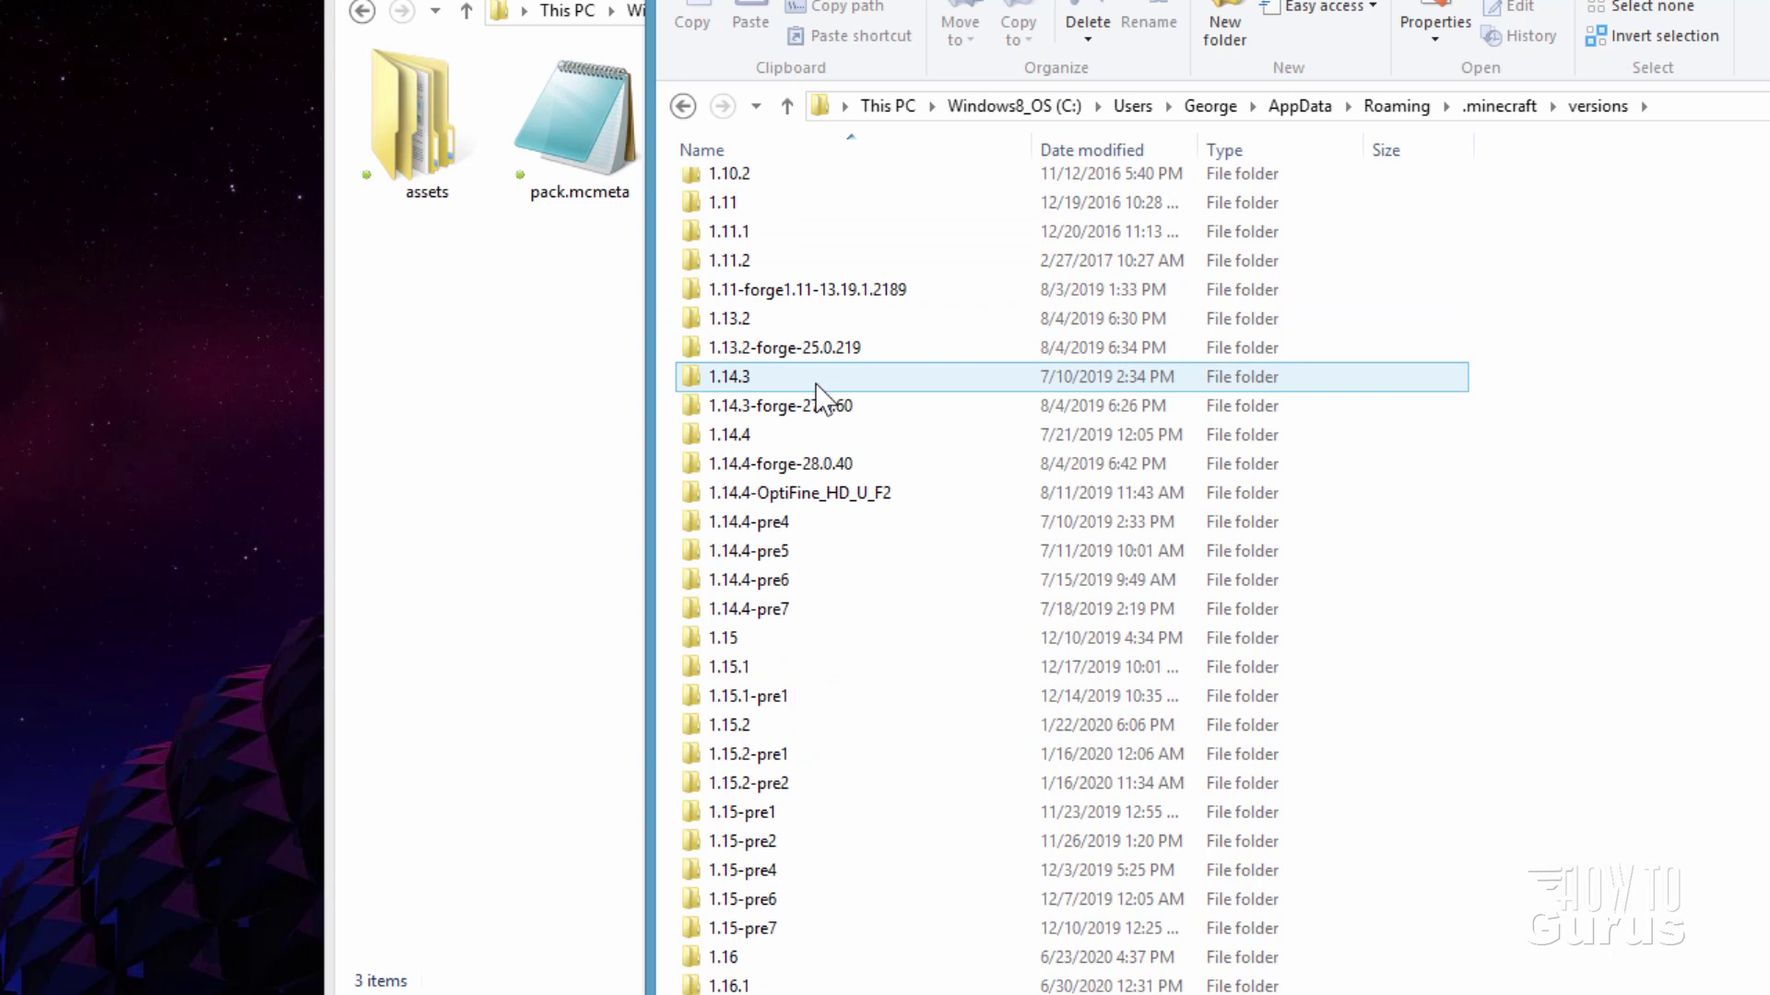
{"action": "scroll", "coordinate": [816, 389], "scroll_direction": "down", "scroll_amount": 7}
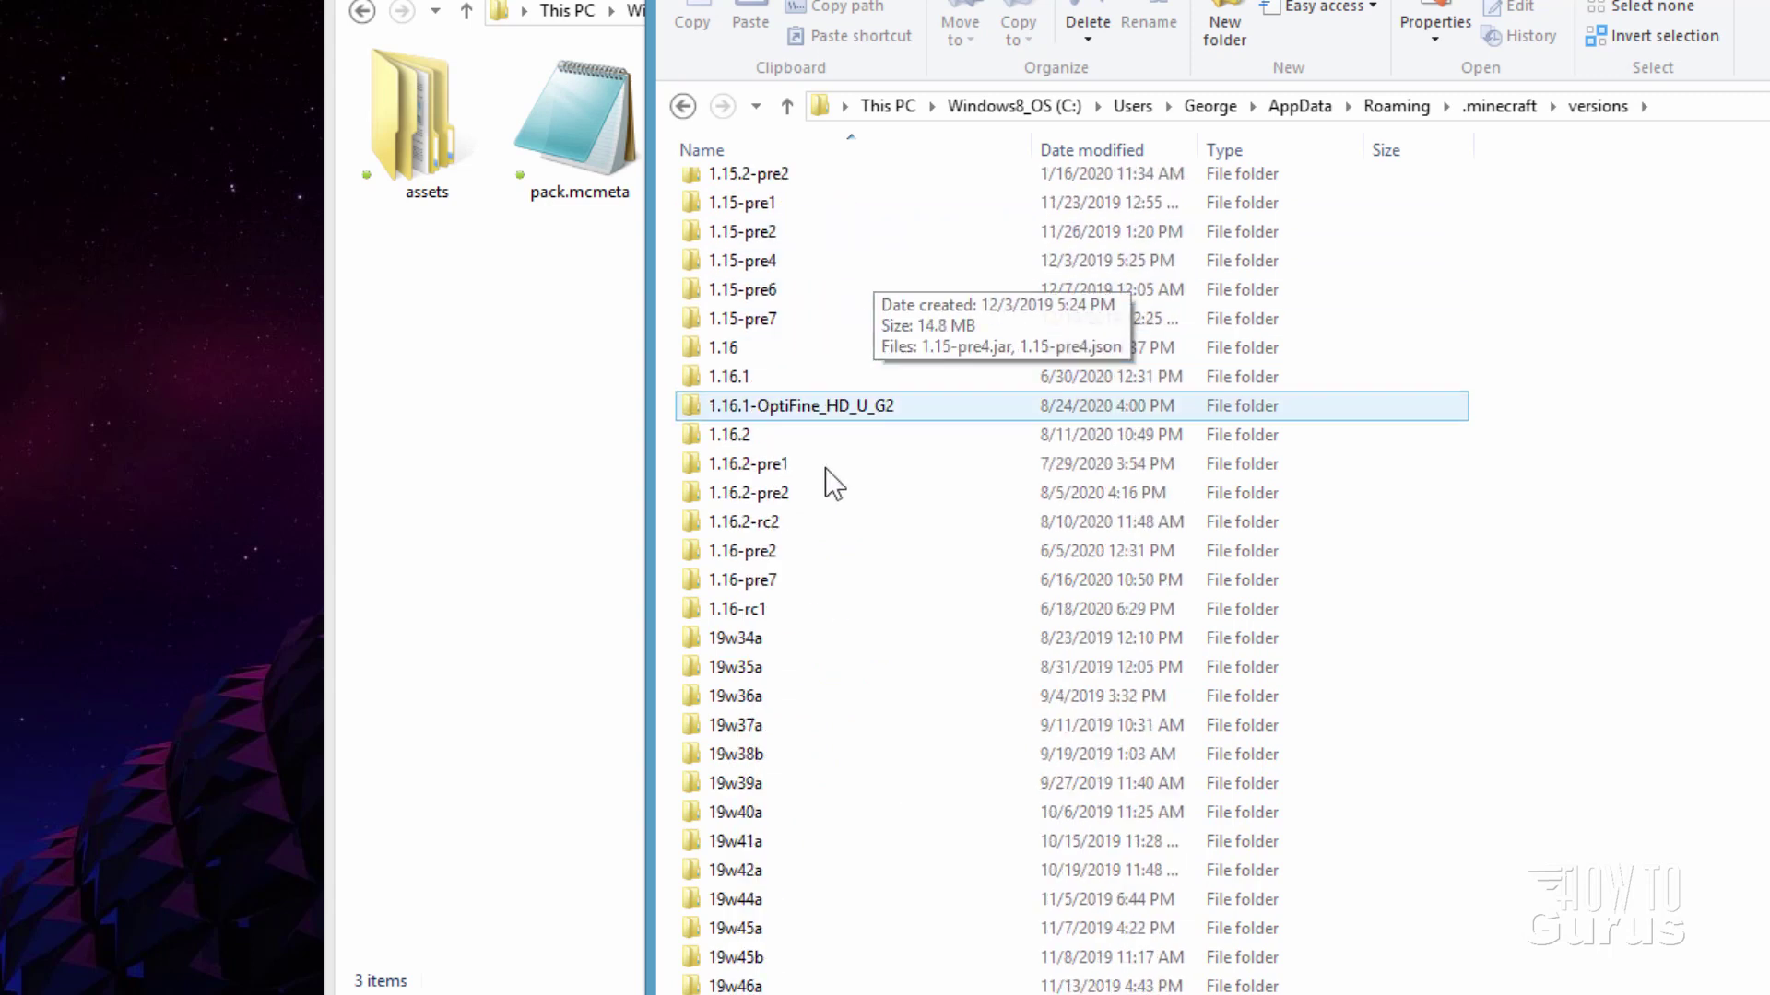
{"action": "left_click", "coordinate": [826, 433]}
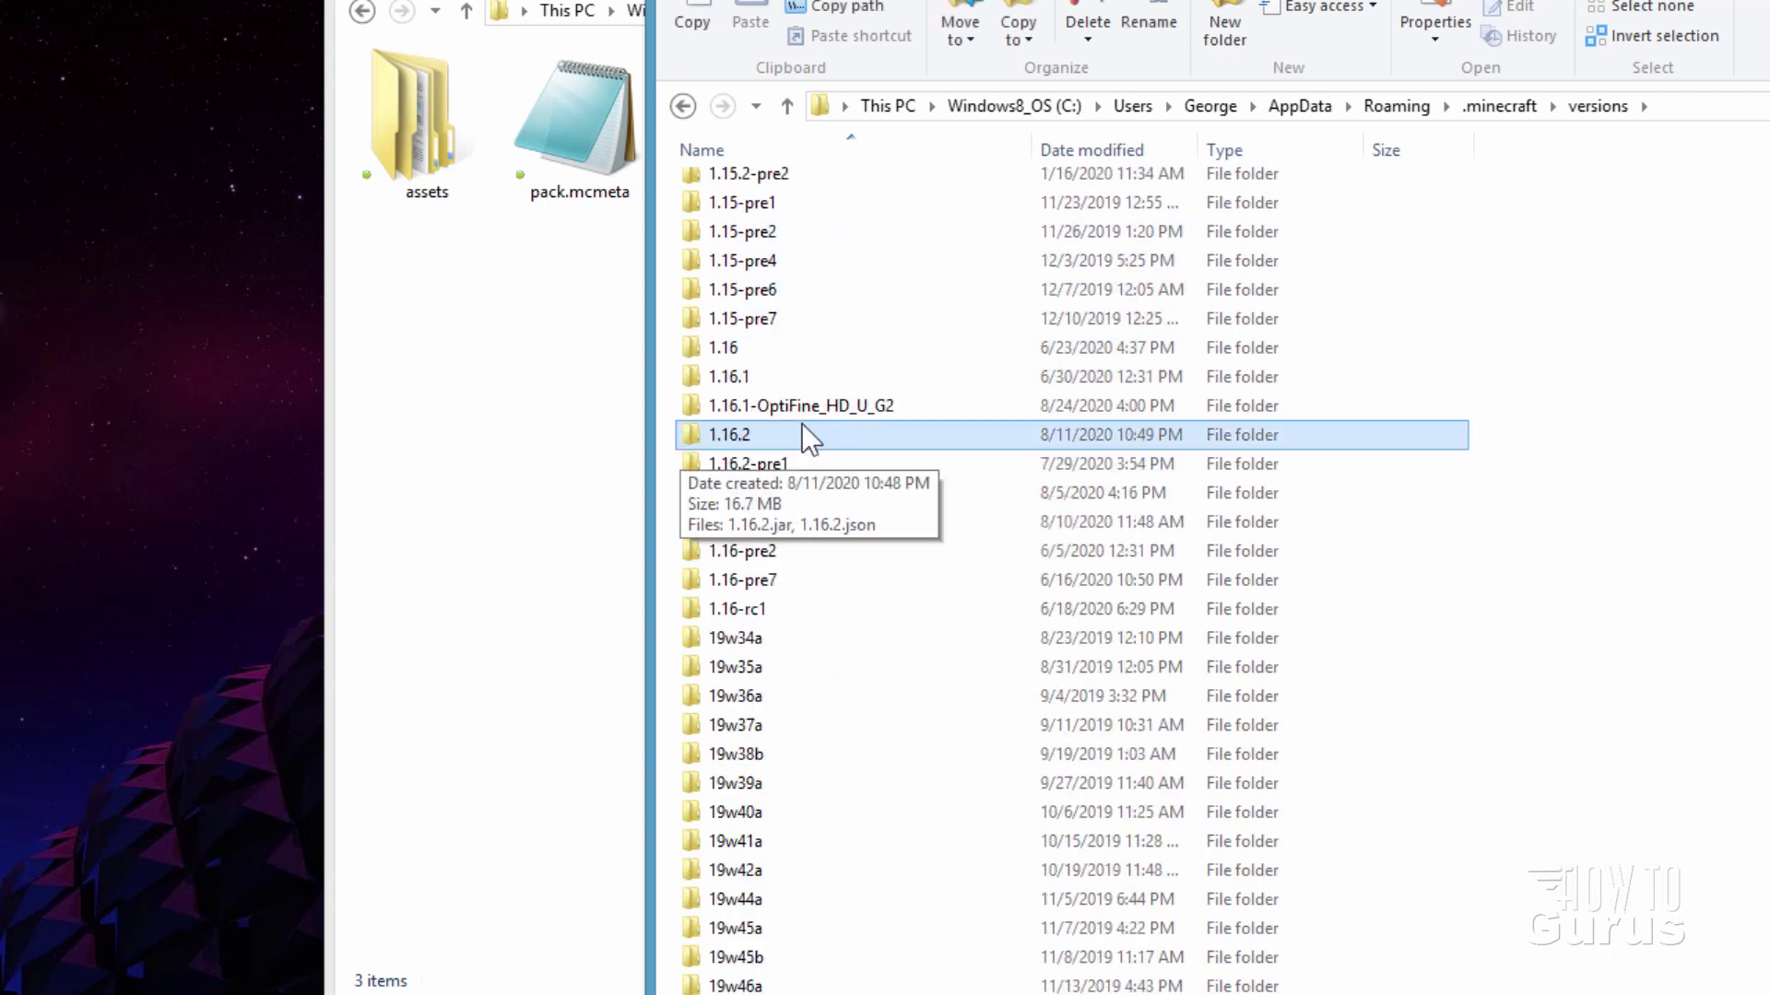
{"action": "double_click", "coordinate": [736, 434]}
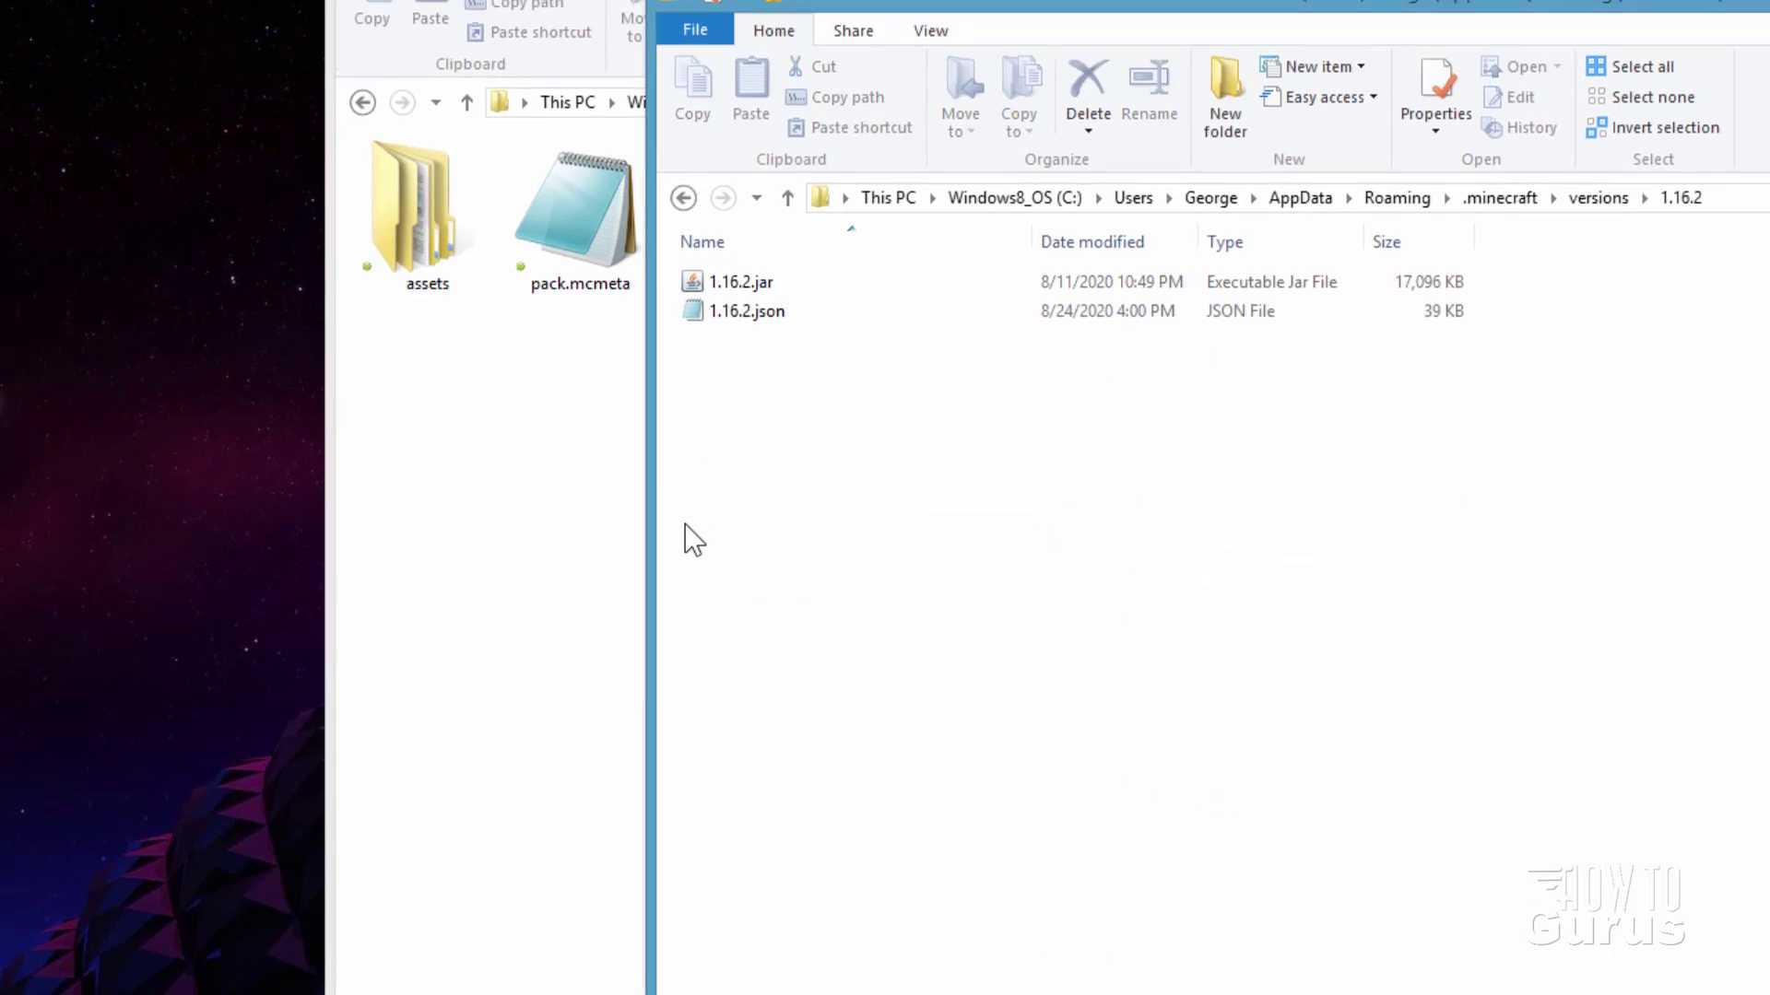
Copy 1.16.2.jar into the Title Screen pack folder.
{"action": "left_click", "coordinate": [774, 189]}
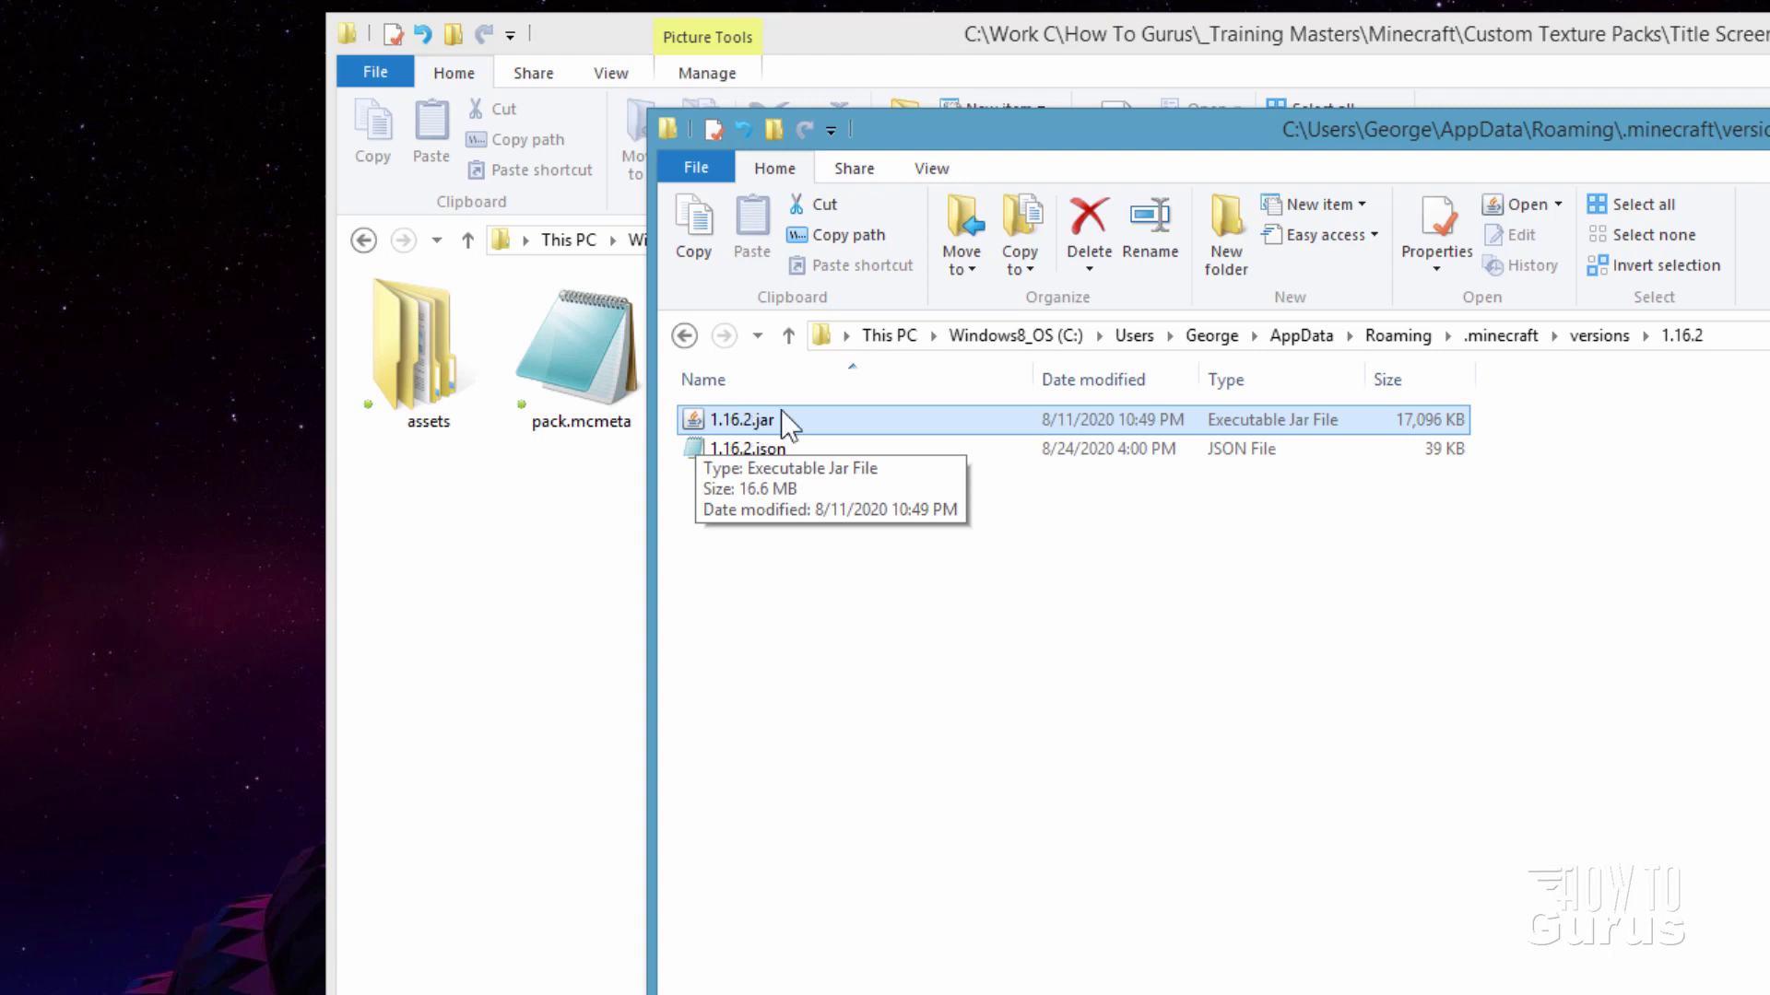
{"action": "left_click", "coordinate": [919, 33]}
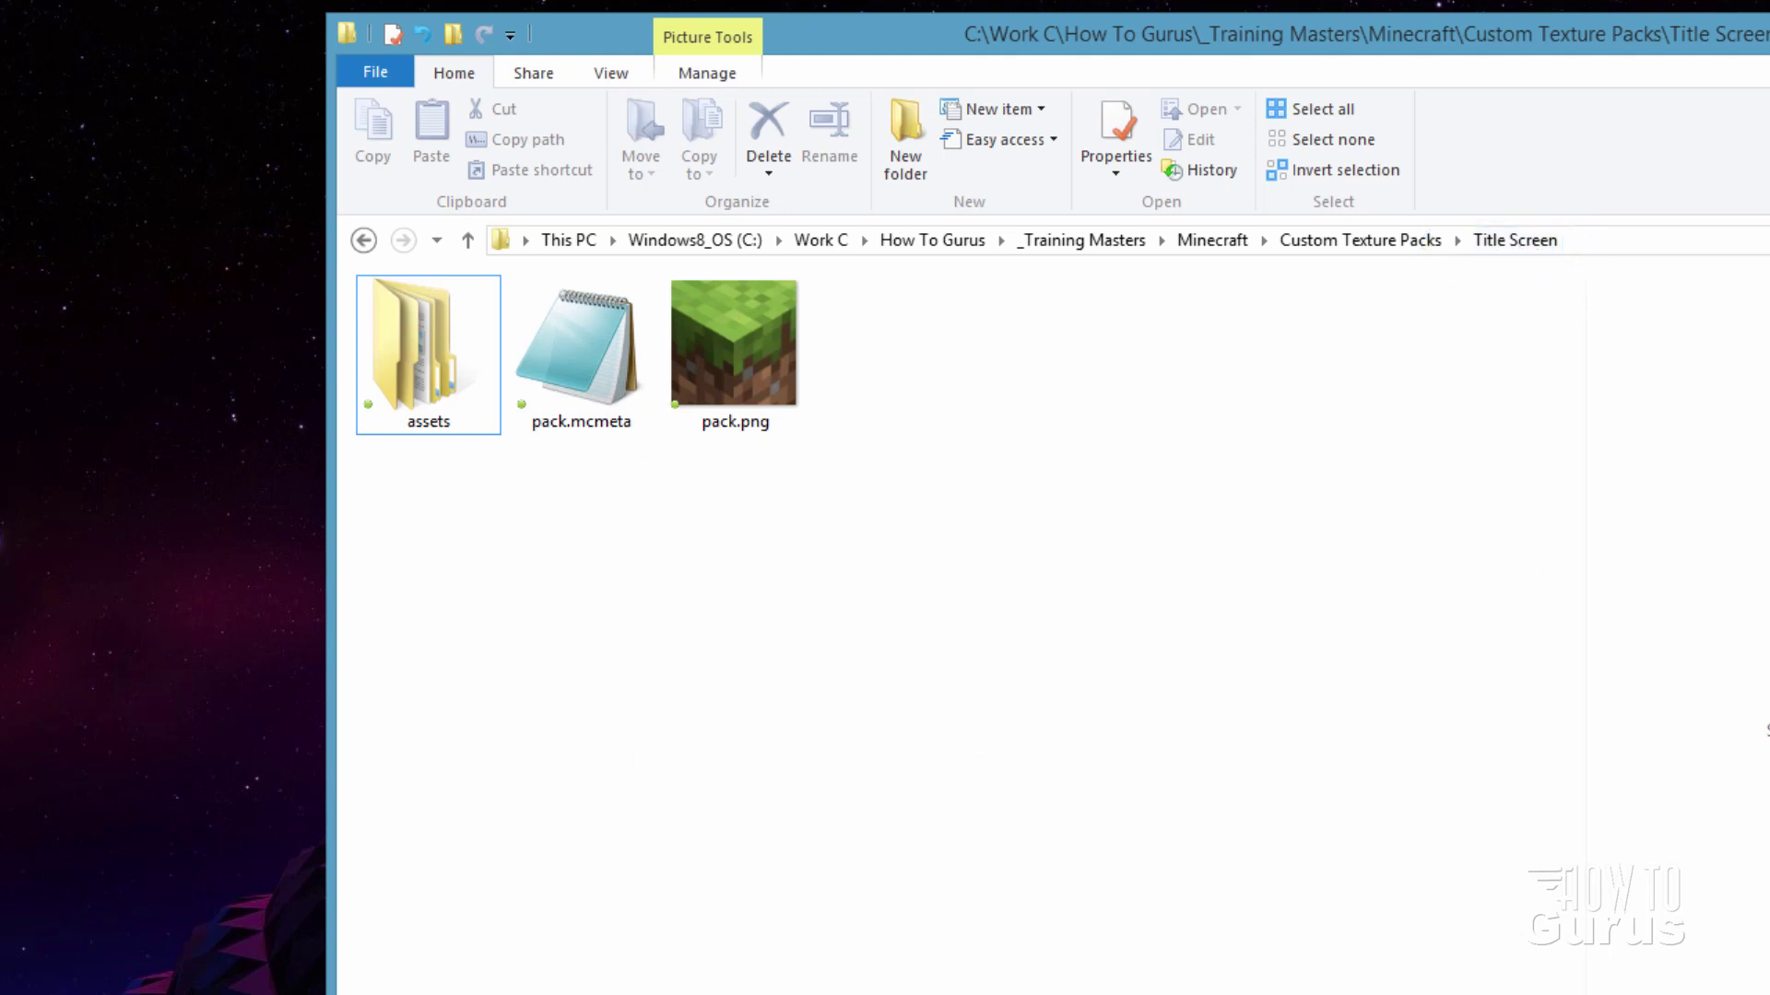
{"action": "key", "text": "alt+Tab"}
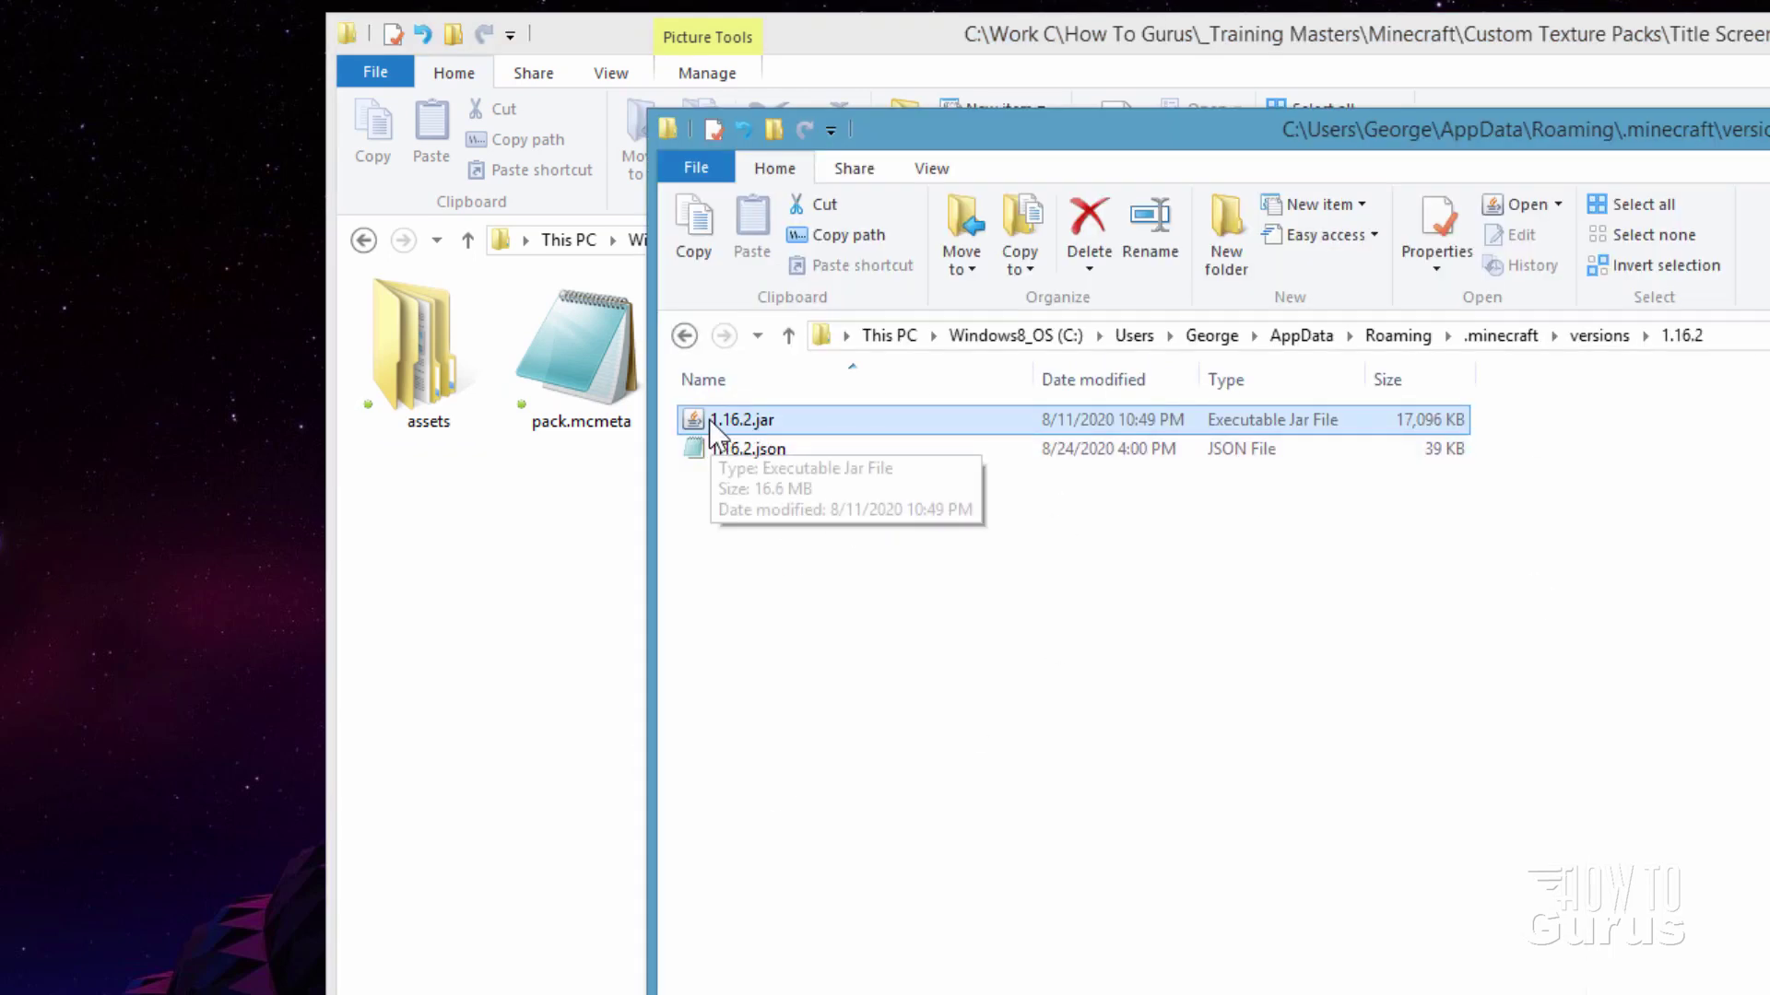
{"action": "left_click_drag", "start_coordinate": [709, 419], "coordinate": [468, 629]}
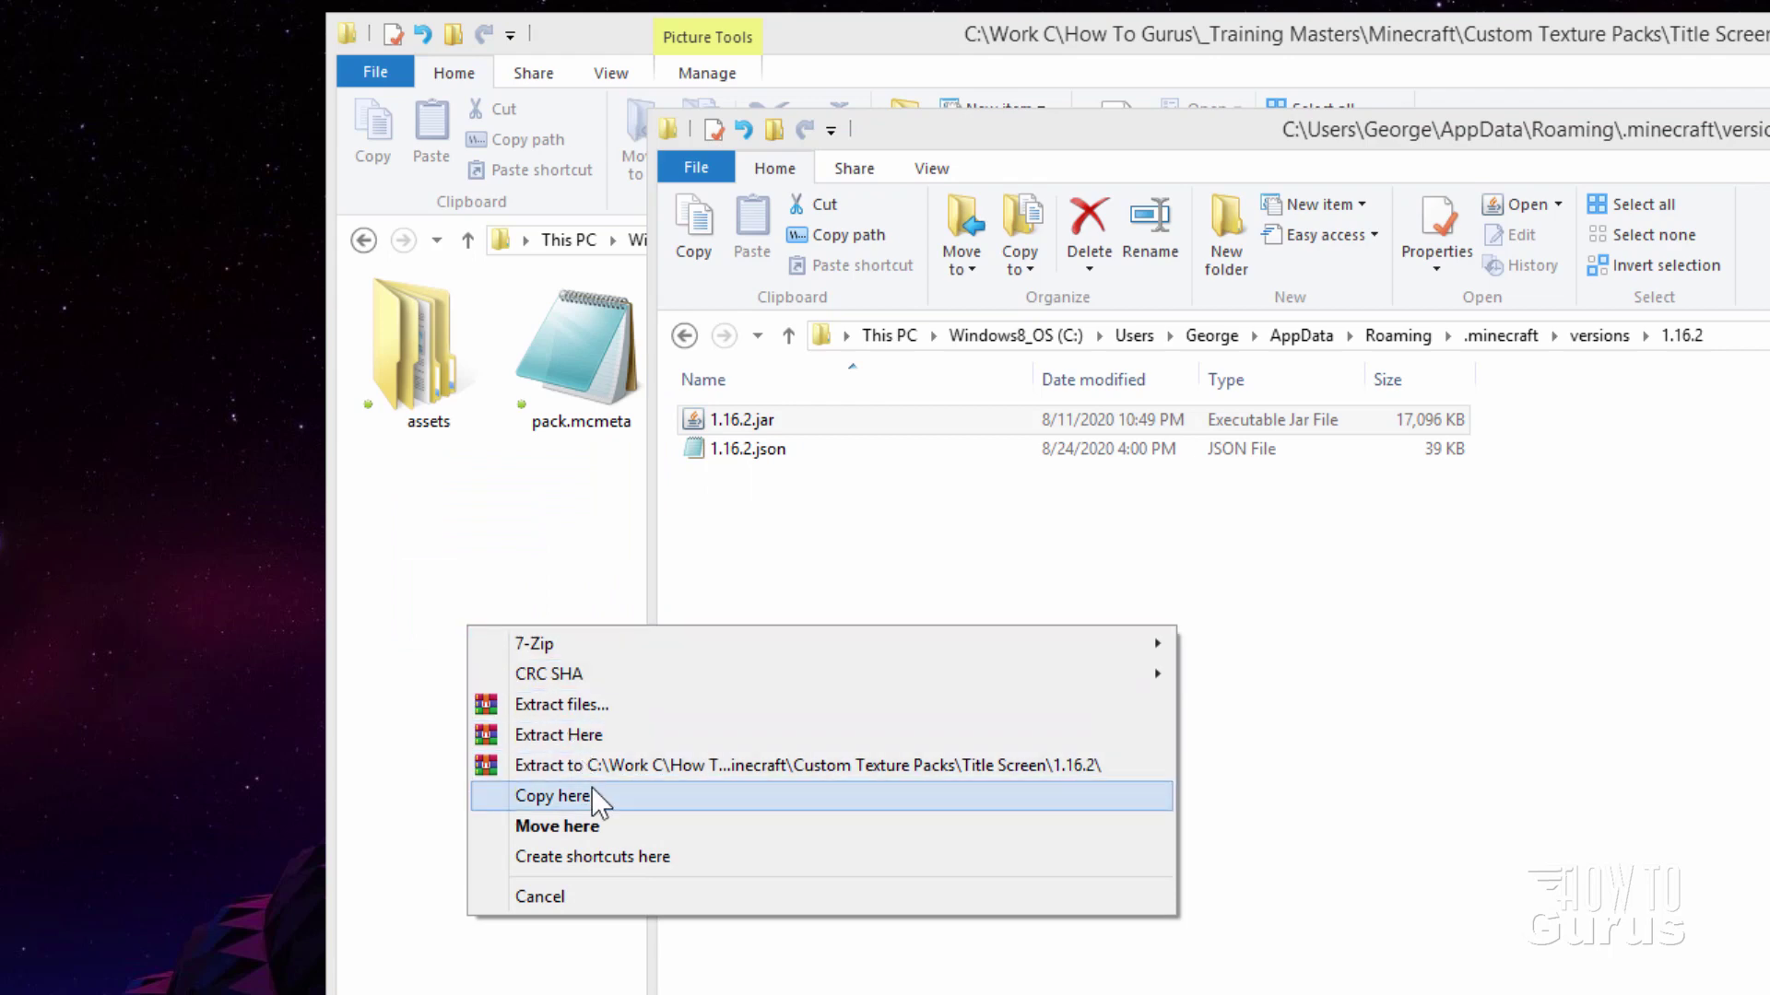
{"action": "left_click", "coordinate": [593, 795]}
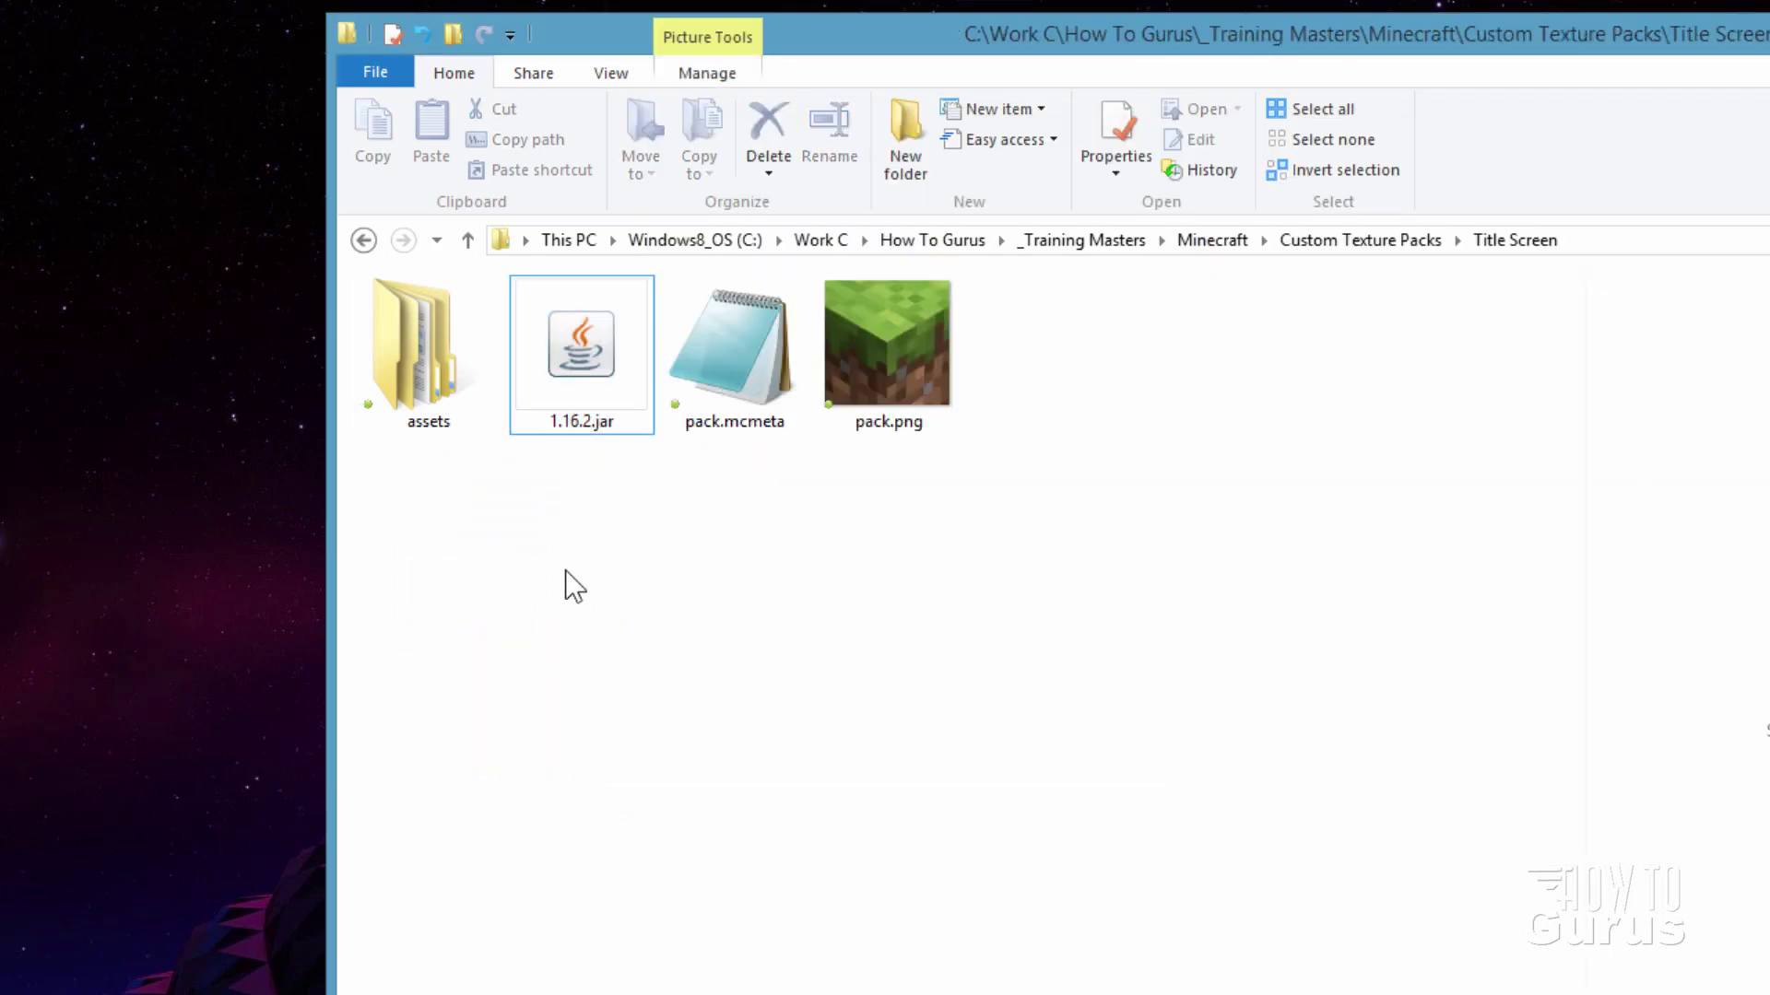
Delete pack.mcmeta and pack.png from the Title Screen folder.
{"action": "key", "text": "alt+Tab"}
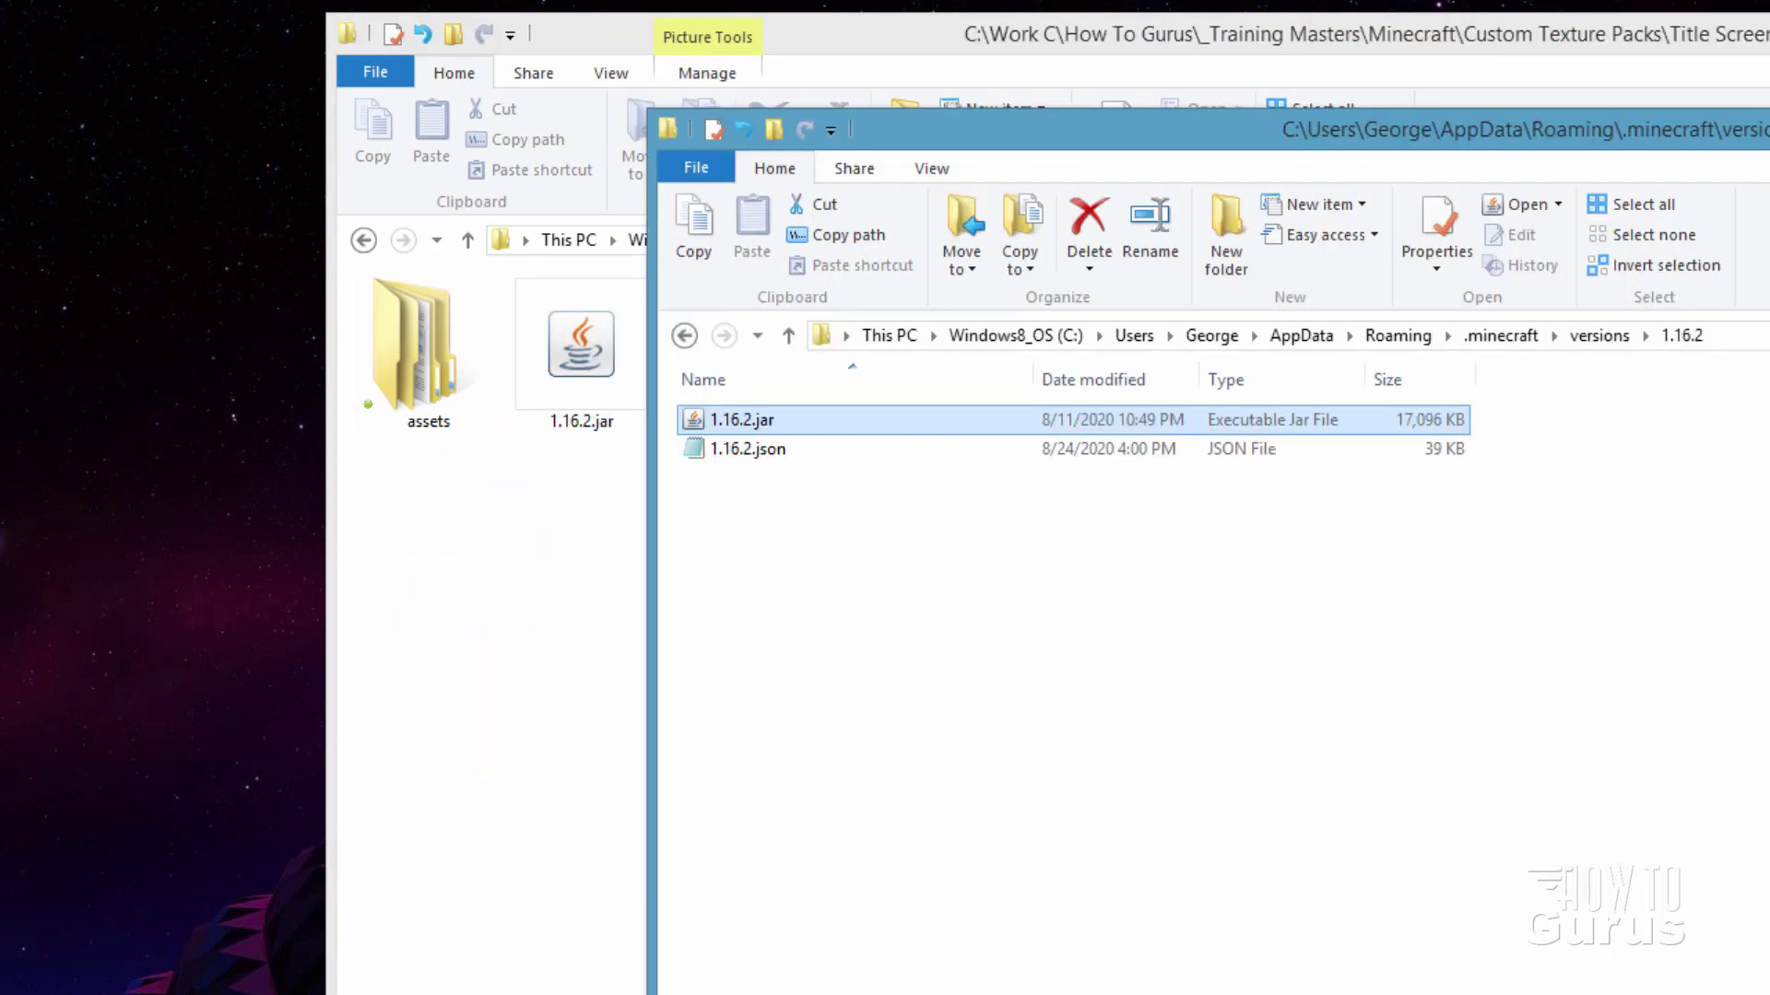
{"action": "key", "text": "alt+Tab"}
{"action": "left_click_drag", "start_coordinate": [1001, 465], "coordinate": [744, 341]}
{"action": "key", "text": "Delete"}
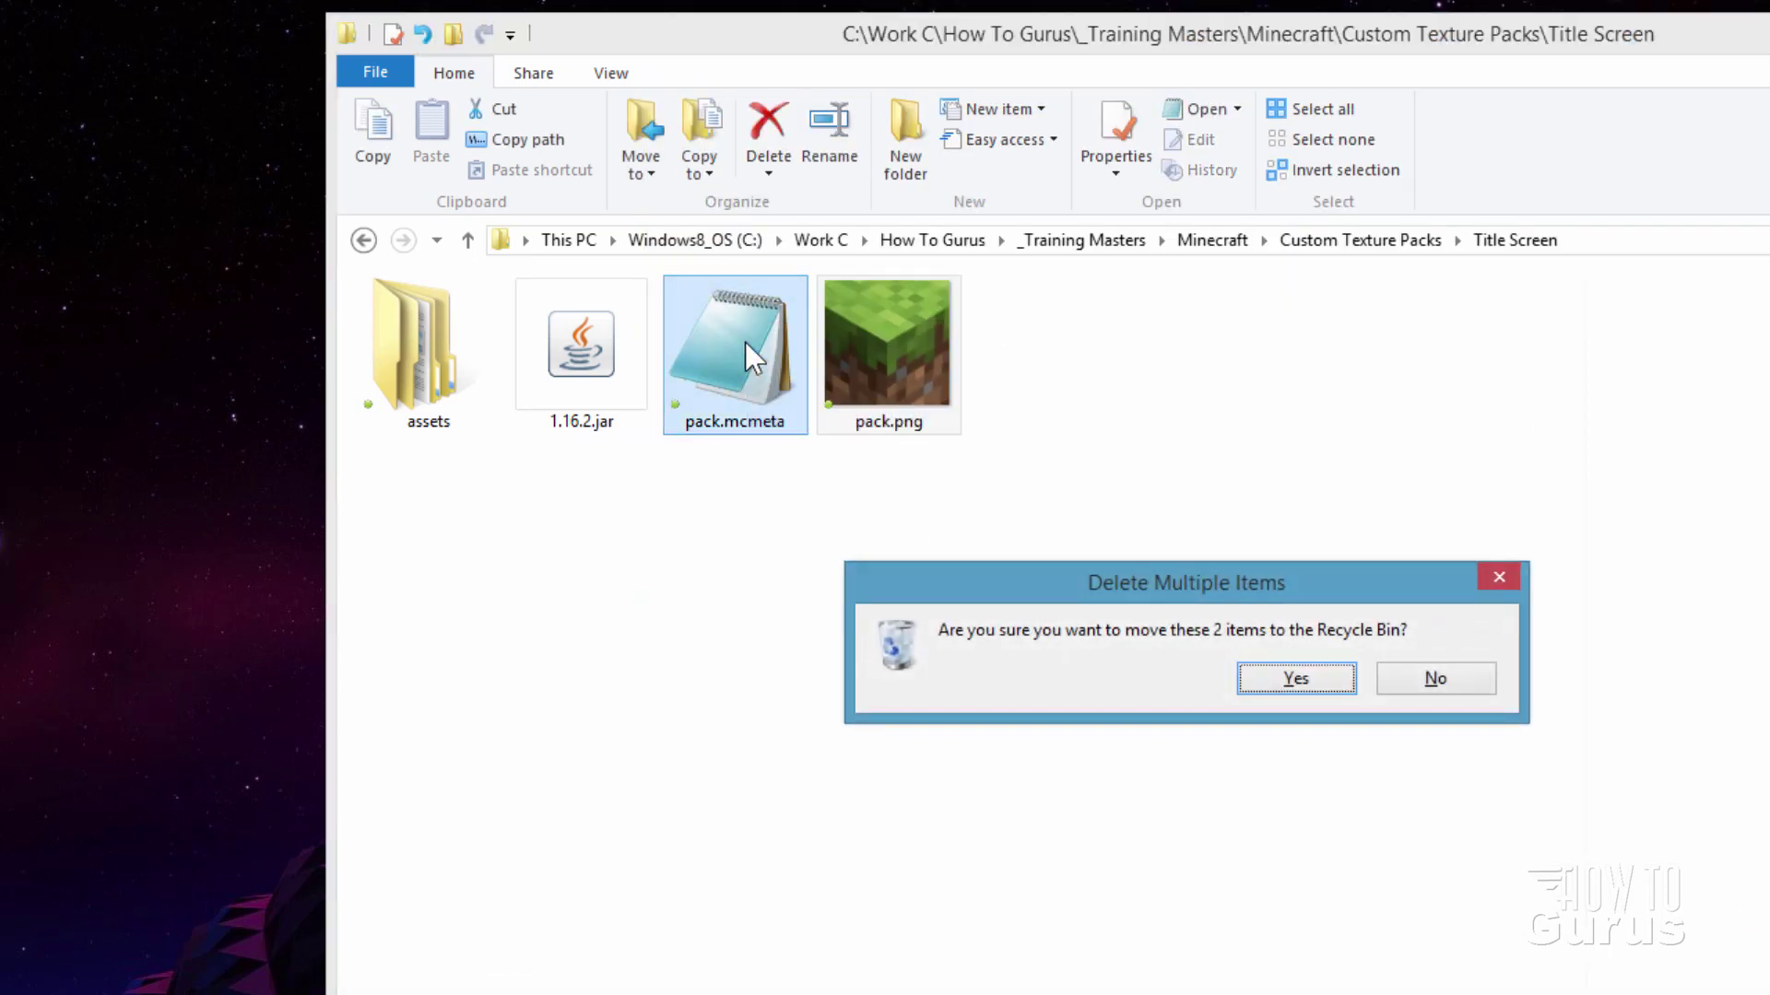
{"action": "left_click", "coordinate": [1297, 680]}
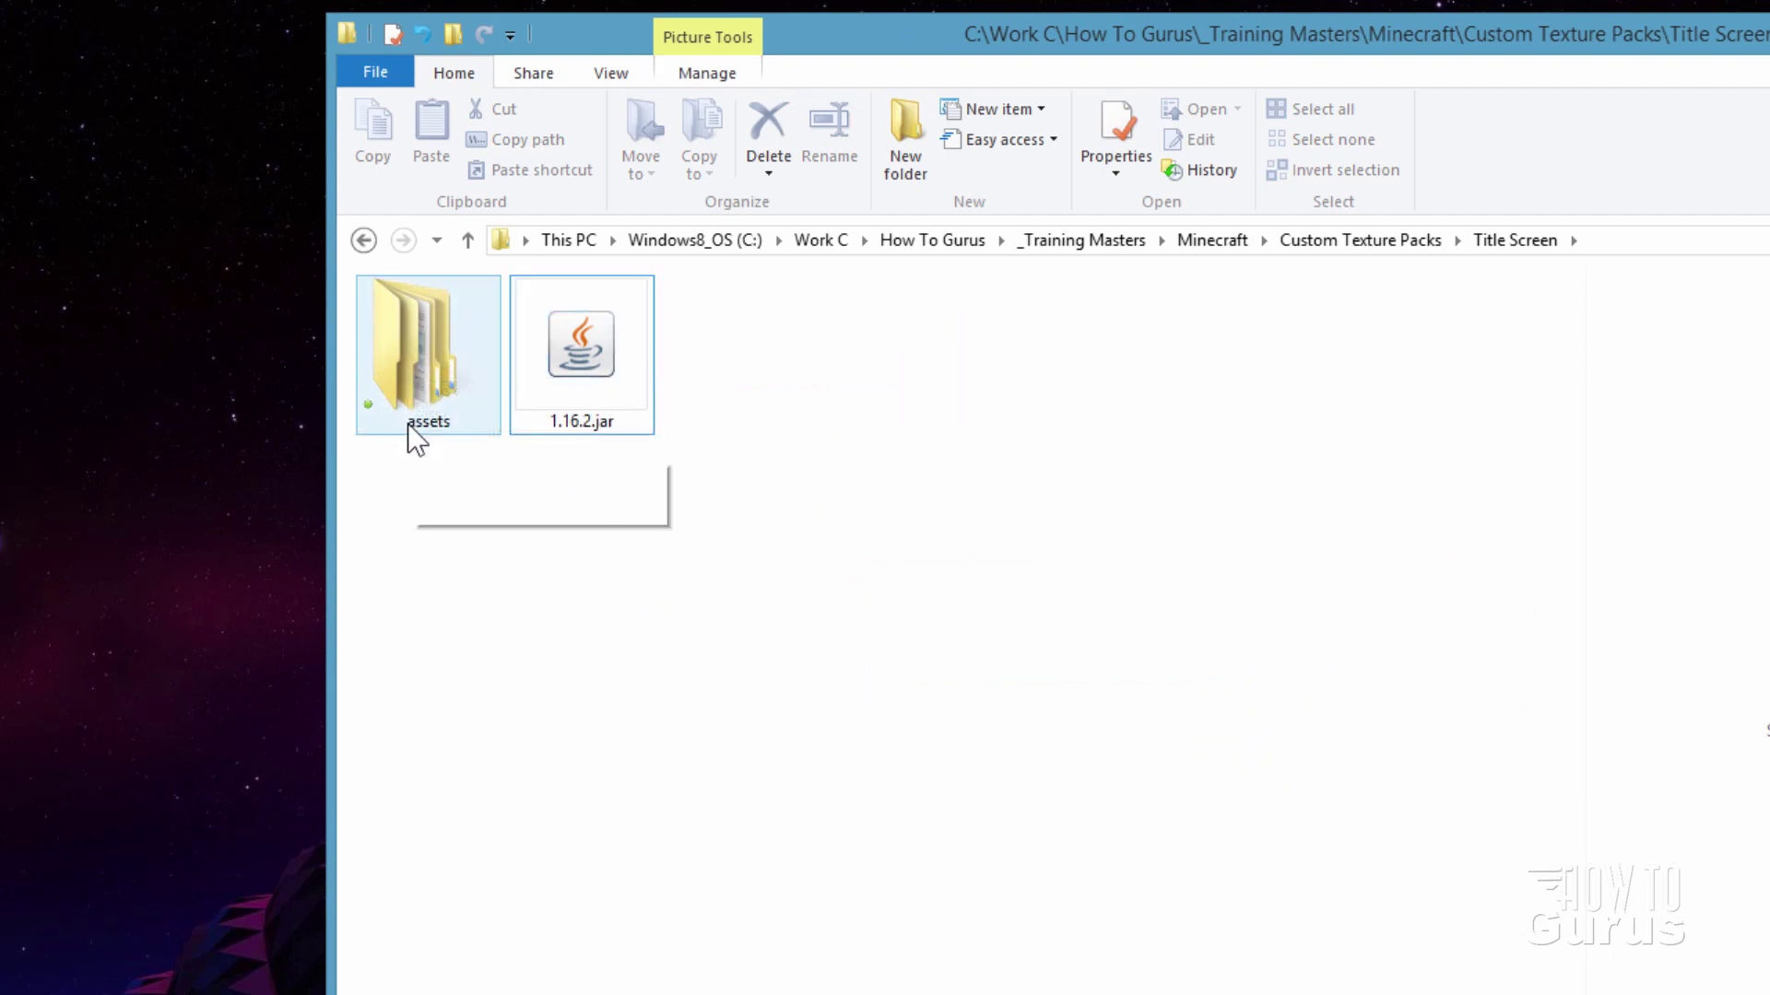
Show file name extensions and rename the copied 1.16.2.jar to 1.16.2.zip.
{"action": "left_click", "coordinate": [577, 360]}
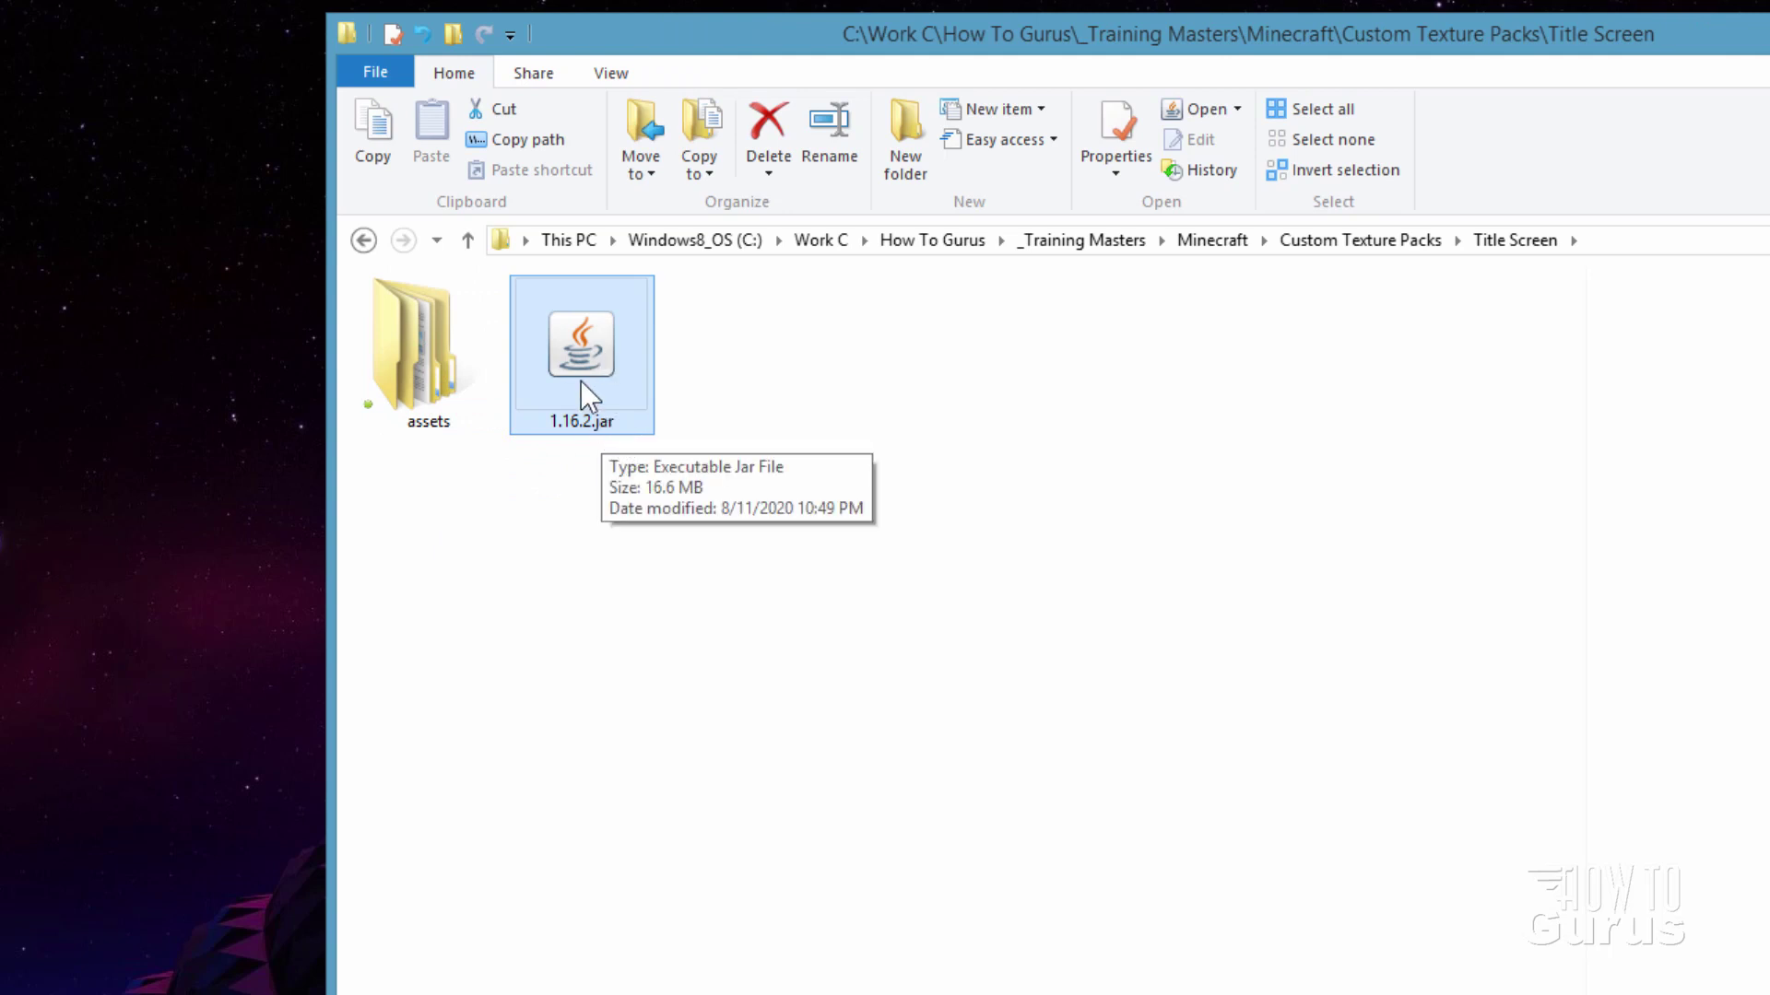
{"action": "left_click", "coordinate": [610, 74]}
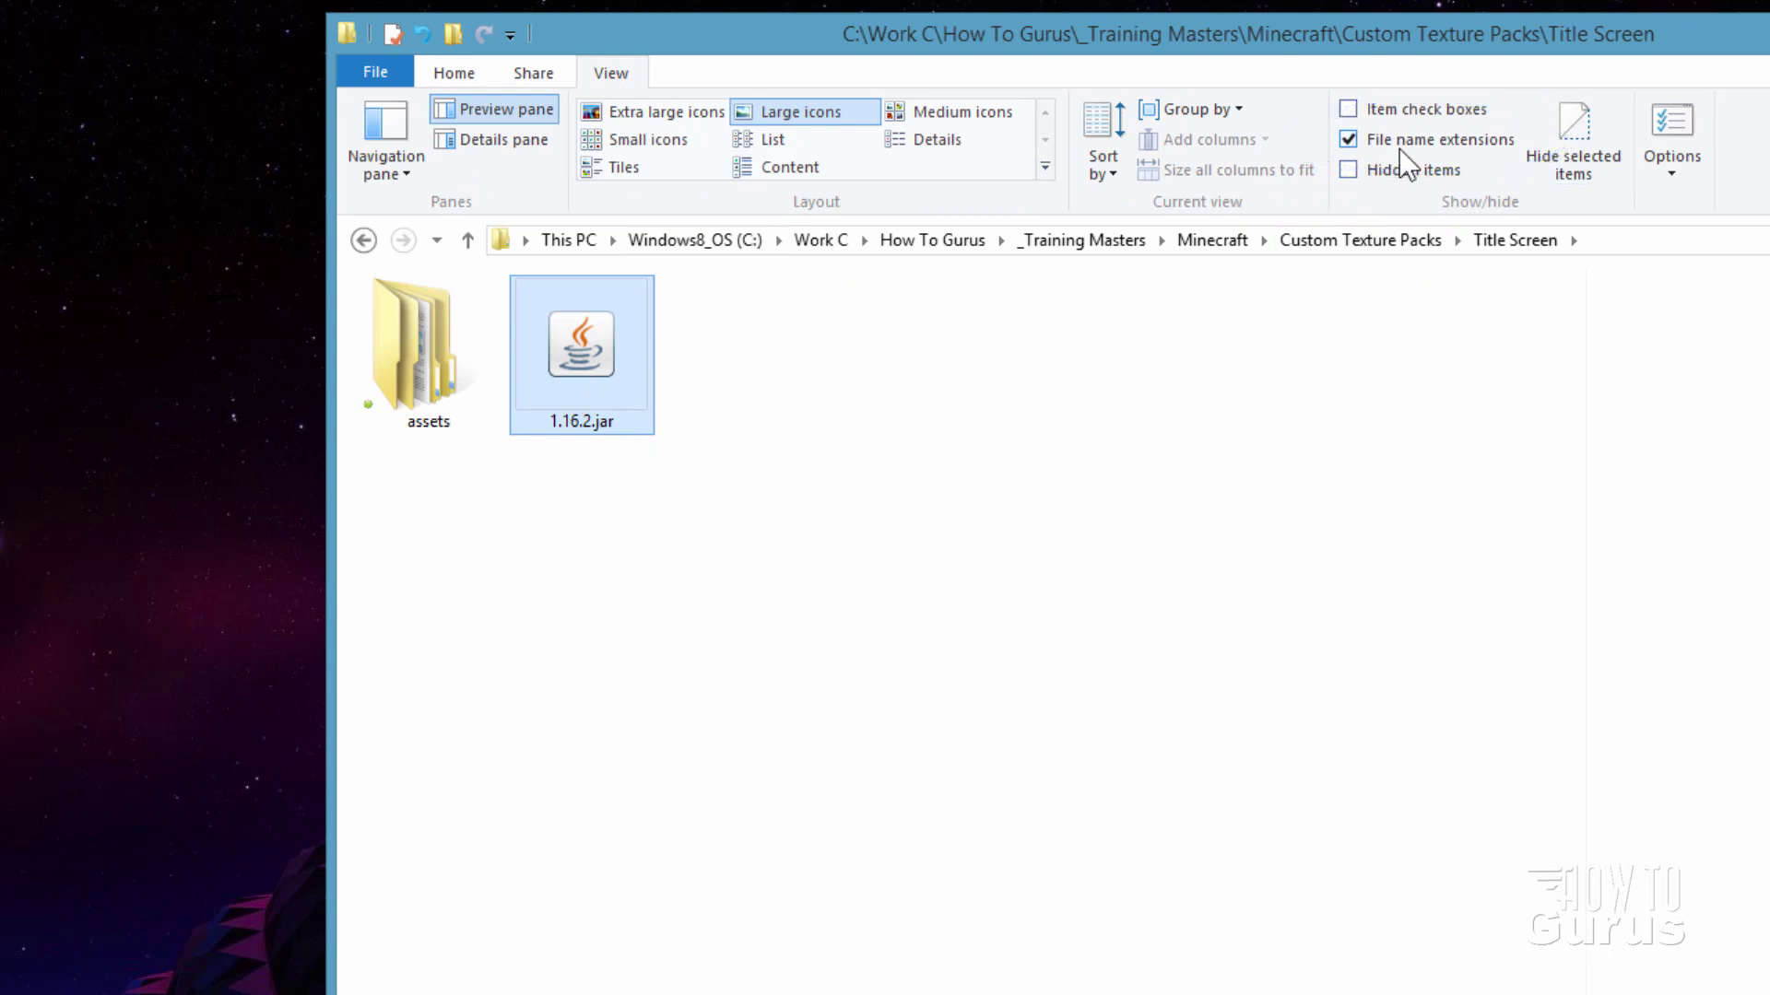
{"action": "left_click", "coordinate": [612, 422]}
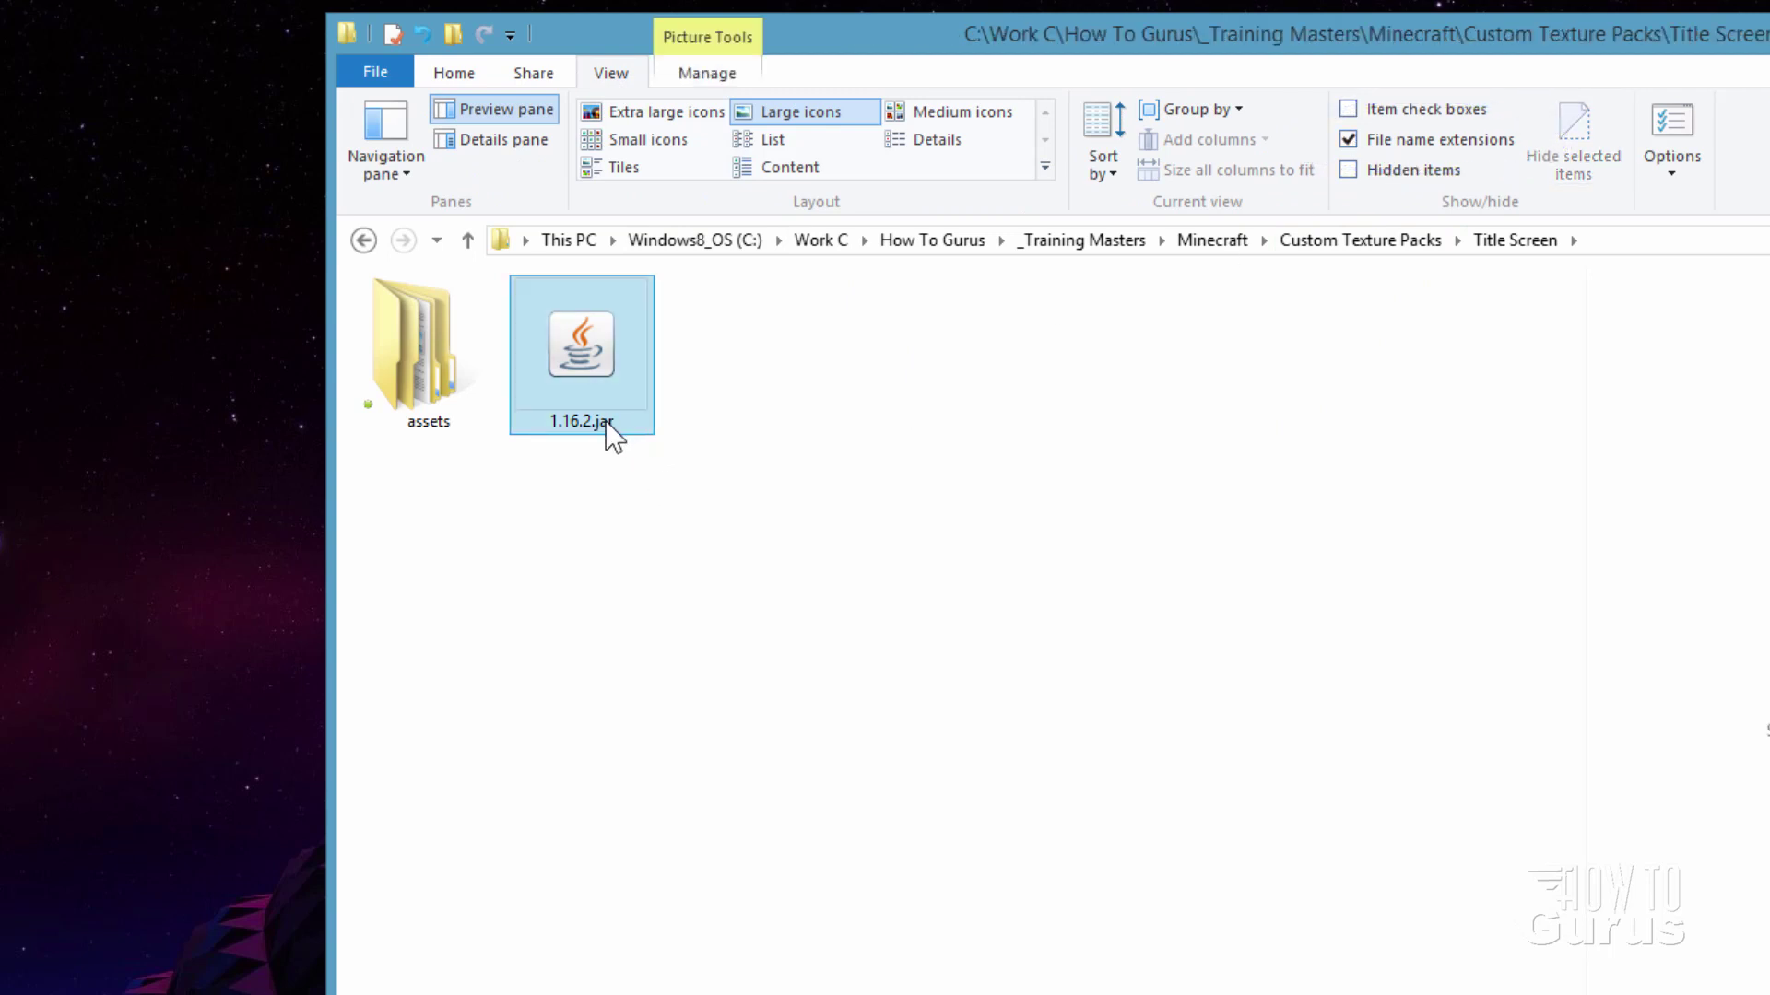
{"action": "left_click", "coordinate": [609, 422]}
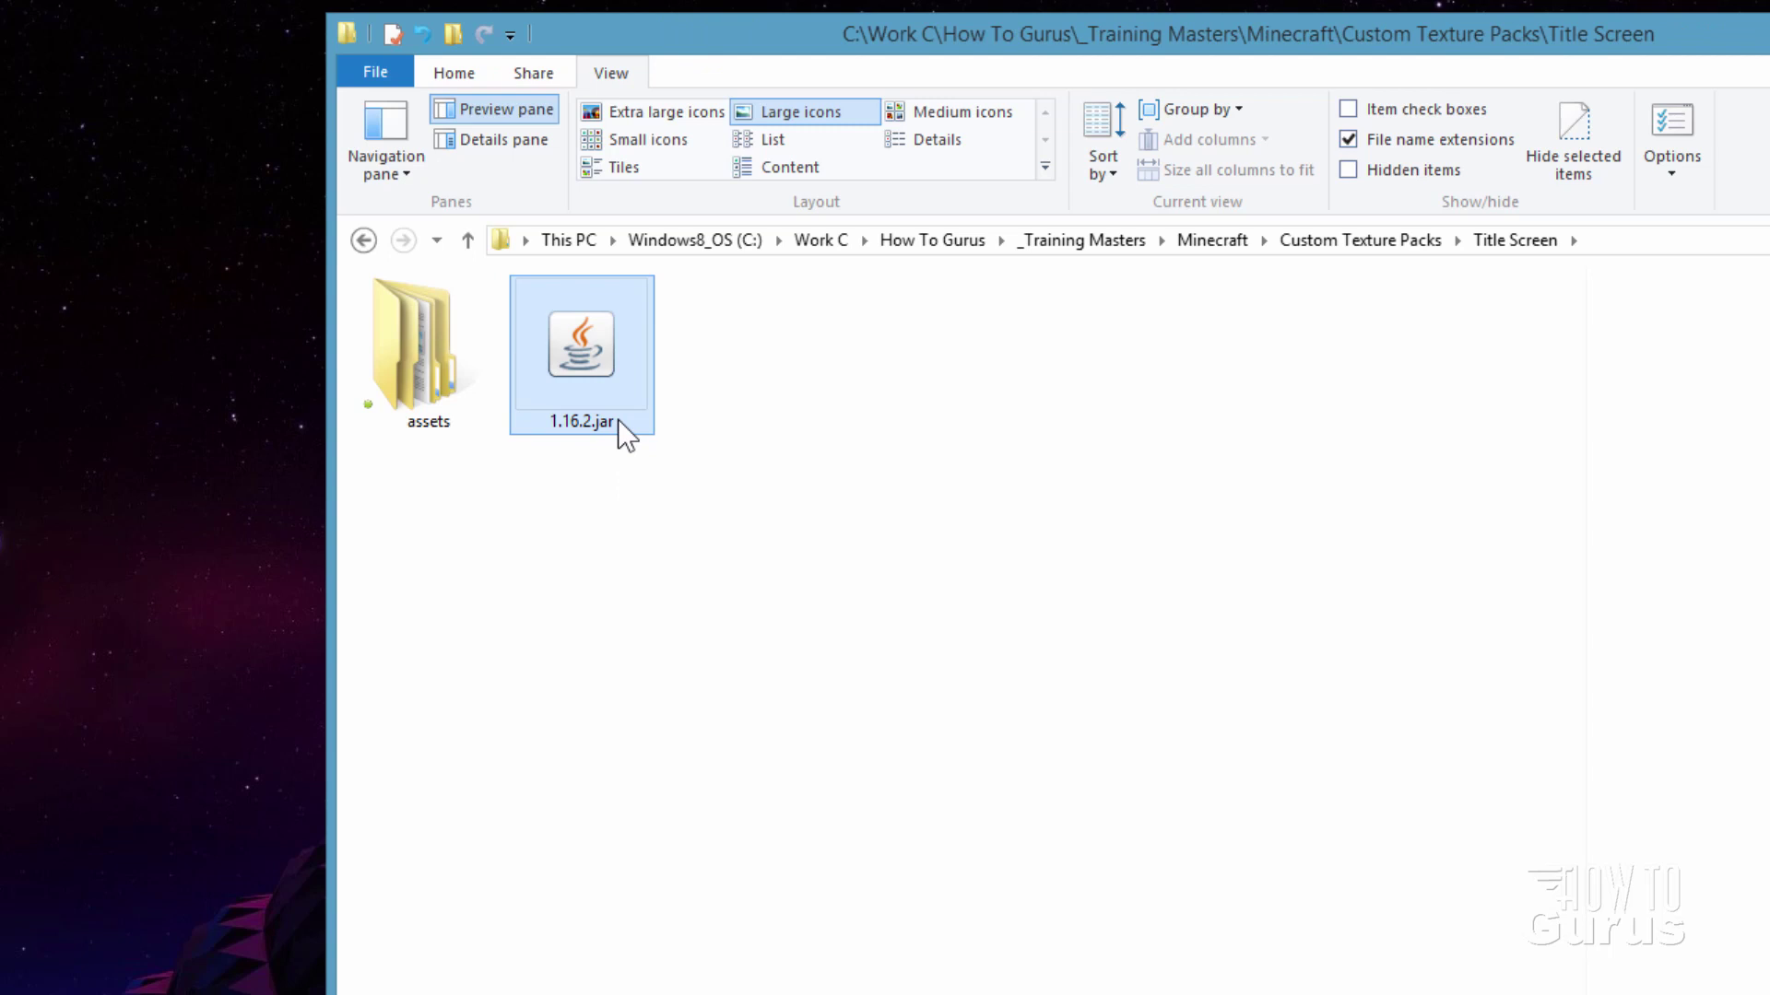
{"action": "double_click", "coordinate": [627, 421]}
{"action": "type", "text": "zip"}
{"action": "key", "text": "Return"}
{"action": "left_click", "coordinate": [1343, 667]}
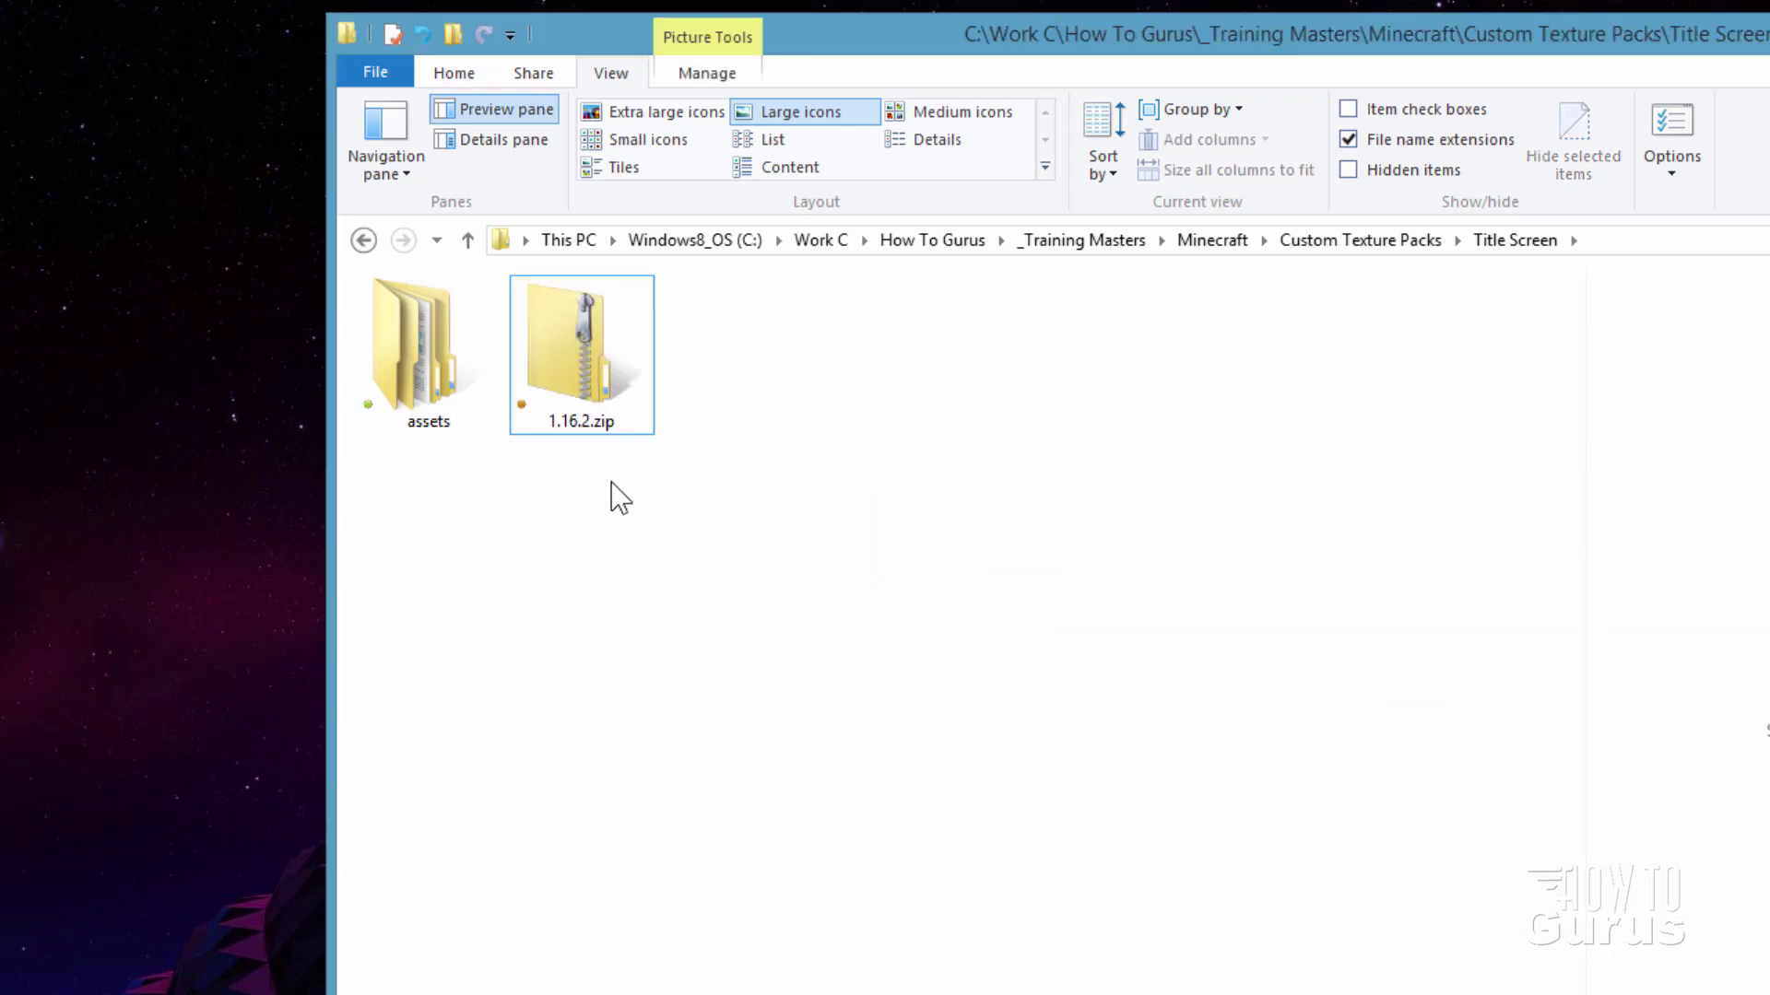
Open 1.16.2.zip in its own new window.
{"action": "left_click", "coordinate": [556, 343]}
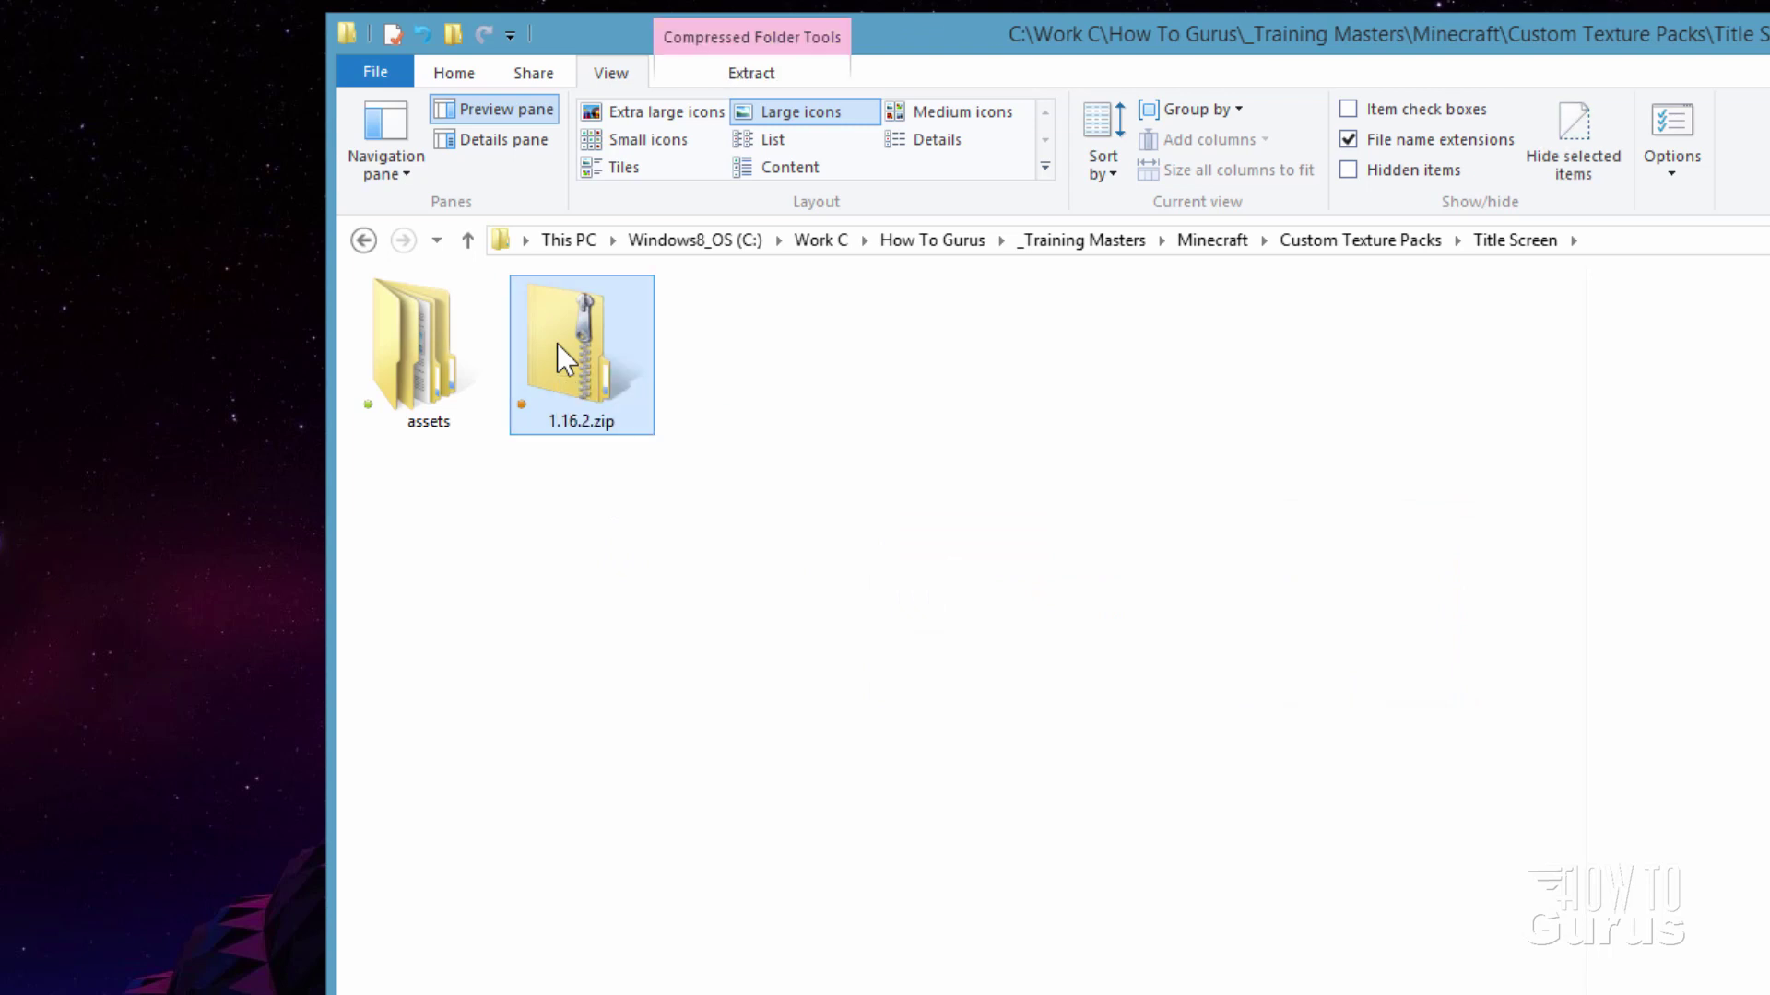
{"action": "right_click", "coordinate": [556, 343]}
{"action": "left_click", "coordinate": [673, 395]}
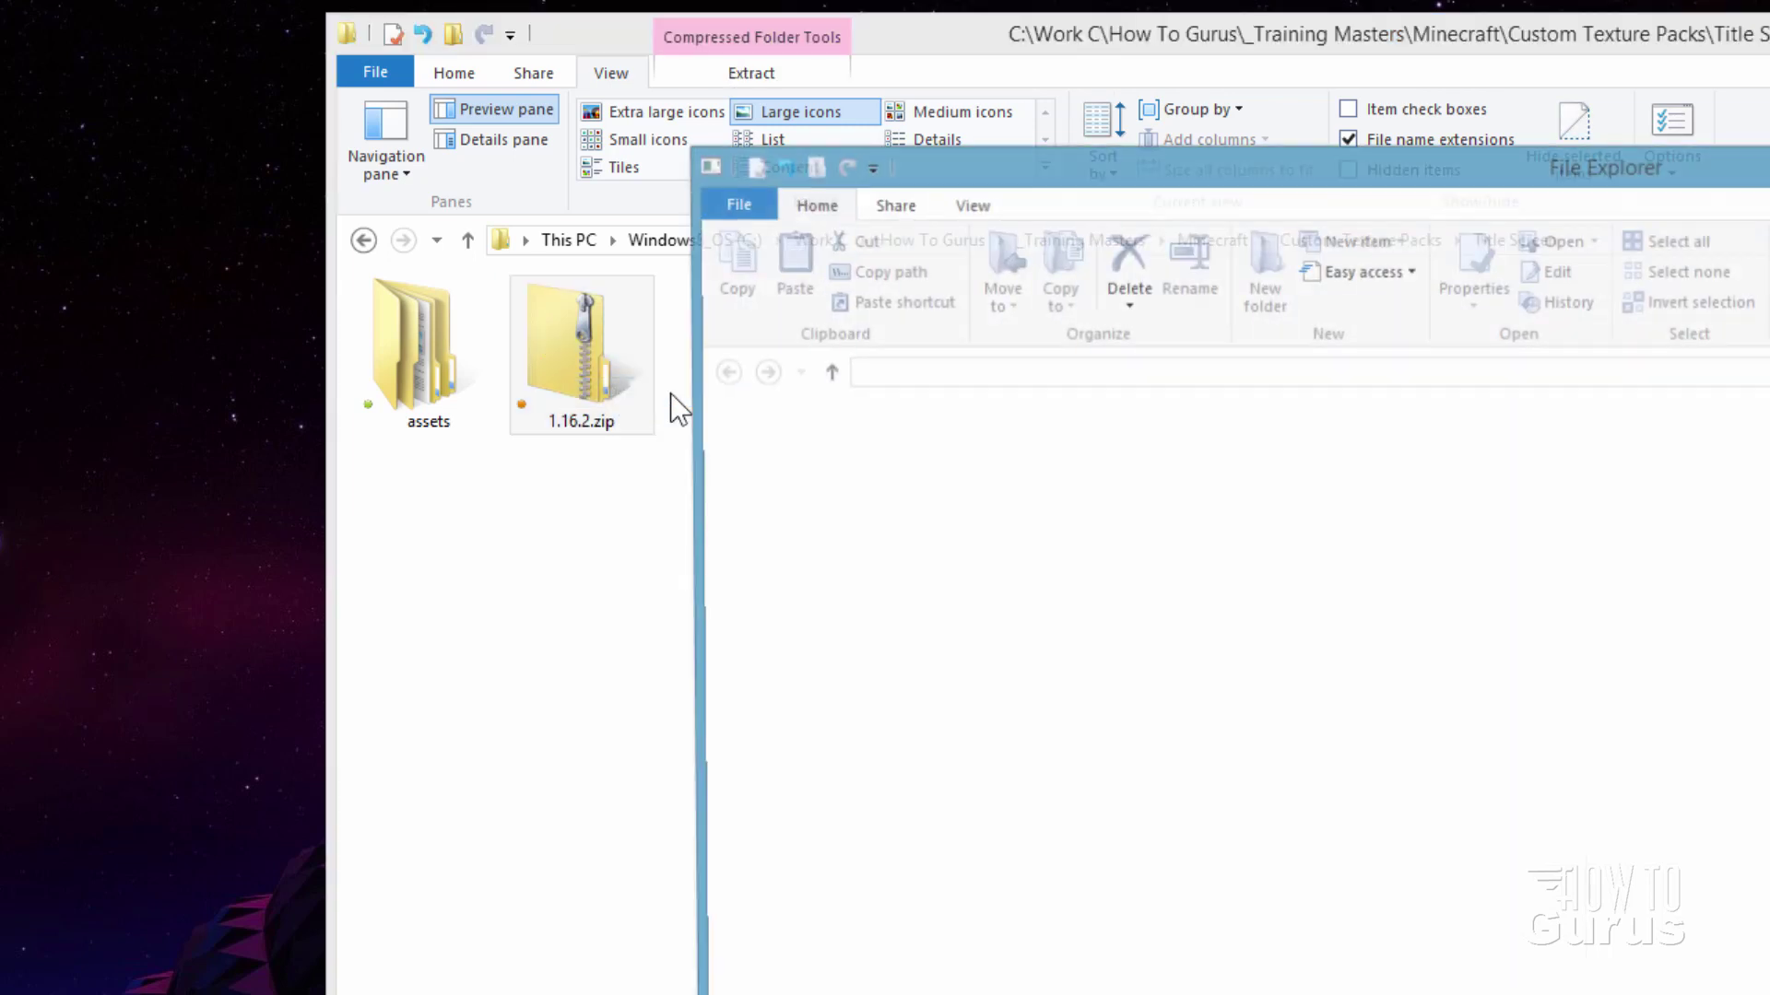
{"action": "left_click_drag", "start_coordinate": [1349, 194], "coordinate": [1476, 150]}
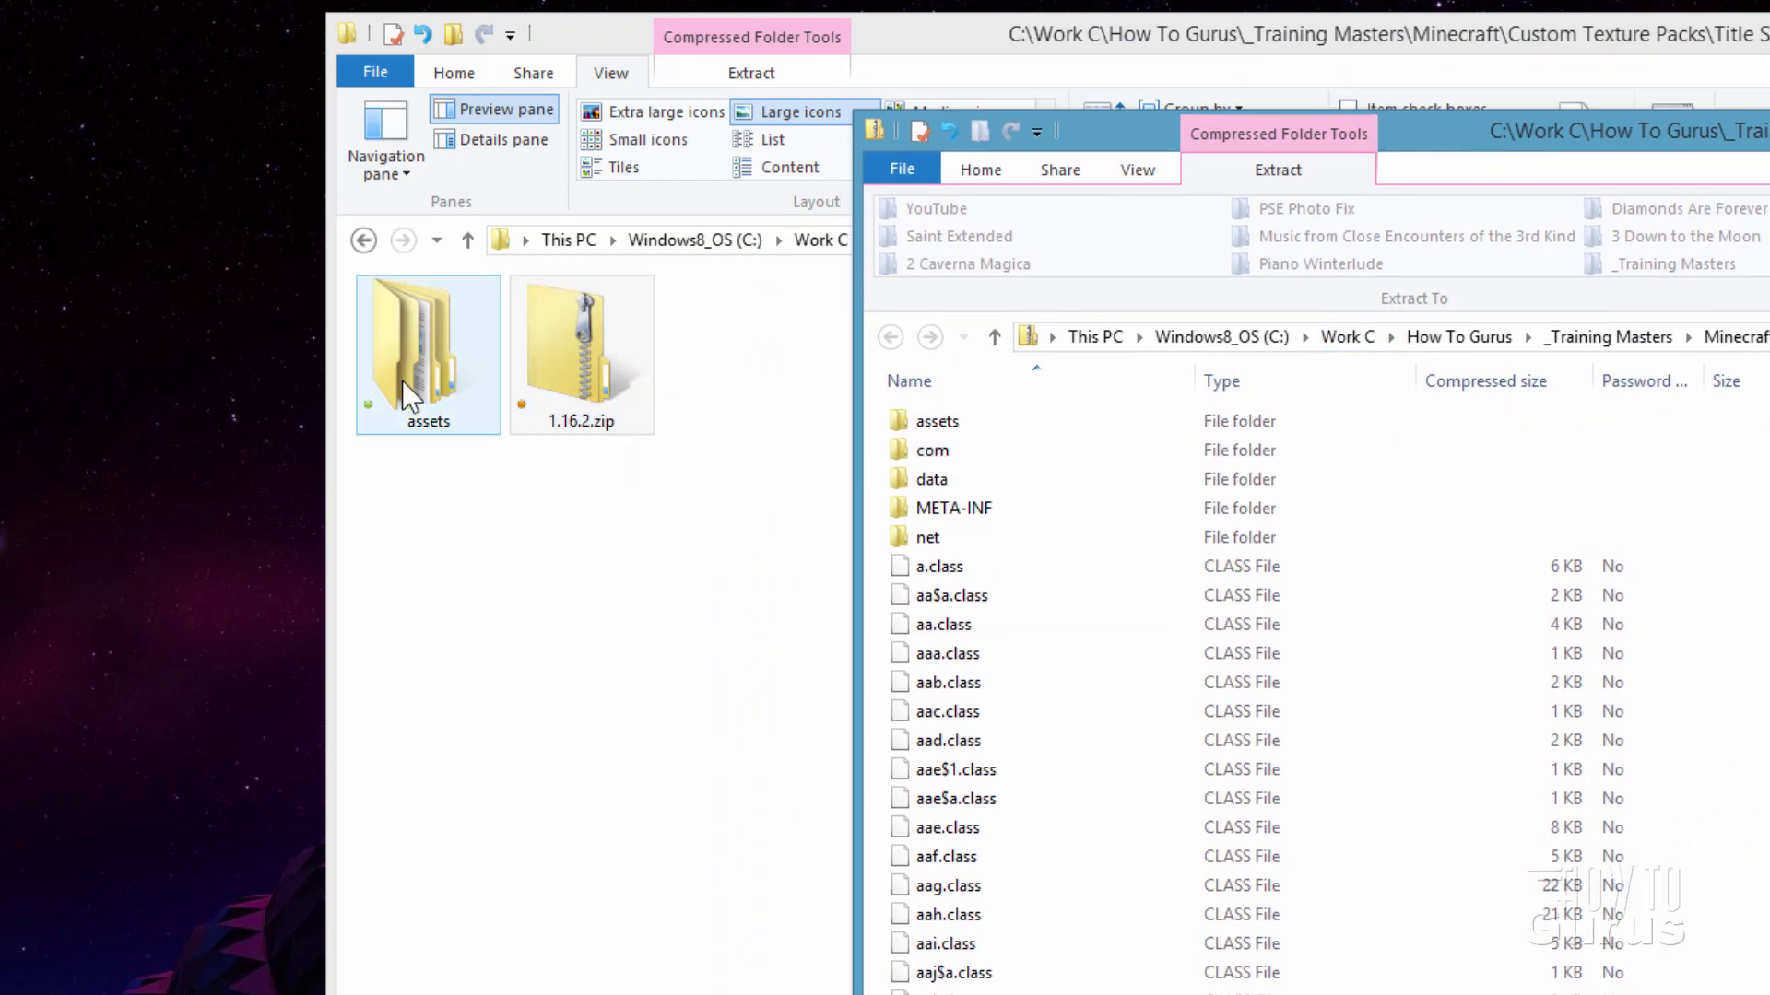
Navigate inside the zip to assets\minecraft\textures\gui\title\background.
{"action": "double_click", "coordinate": [915, 430]}
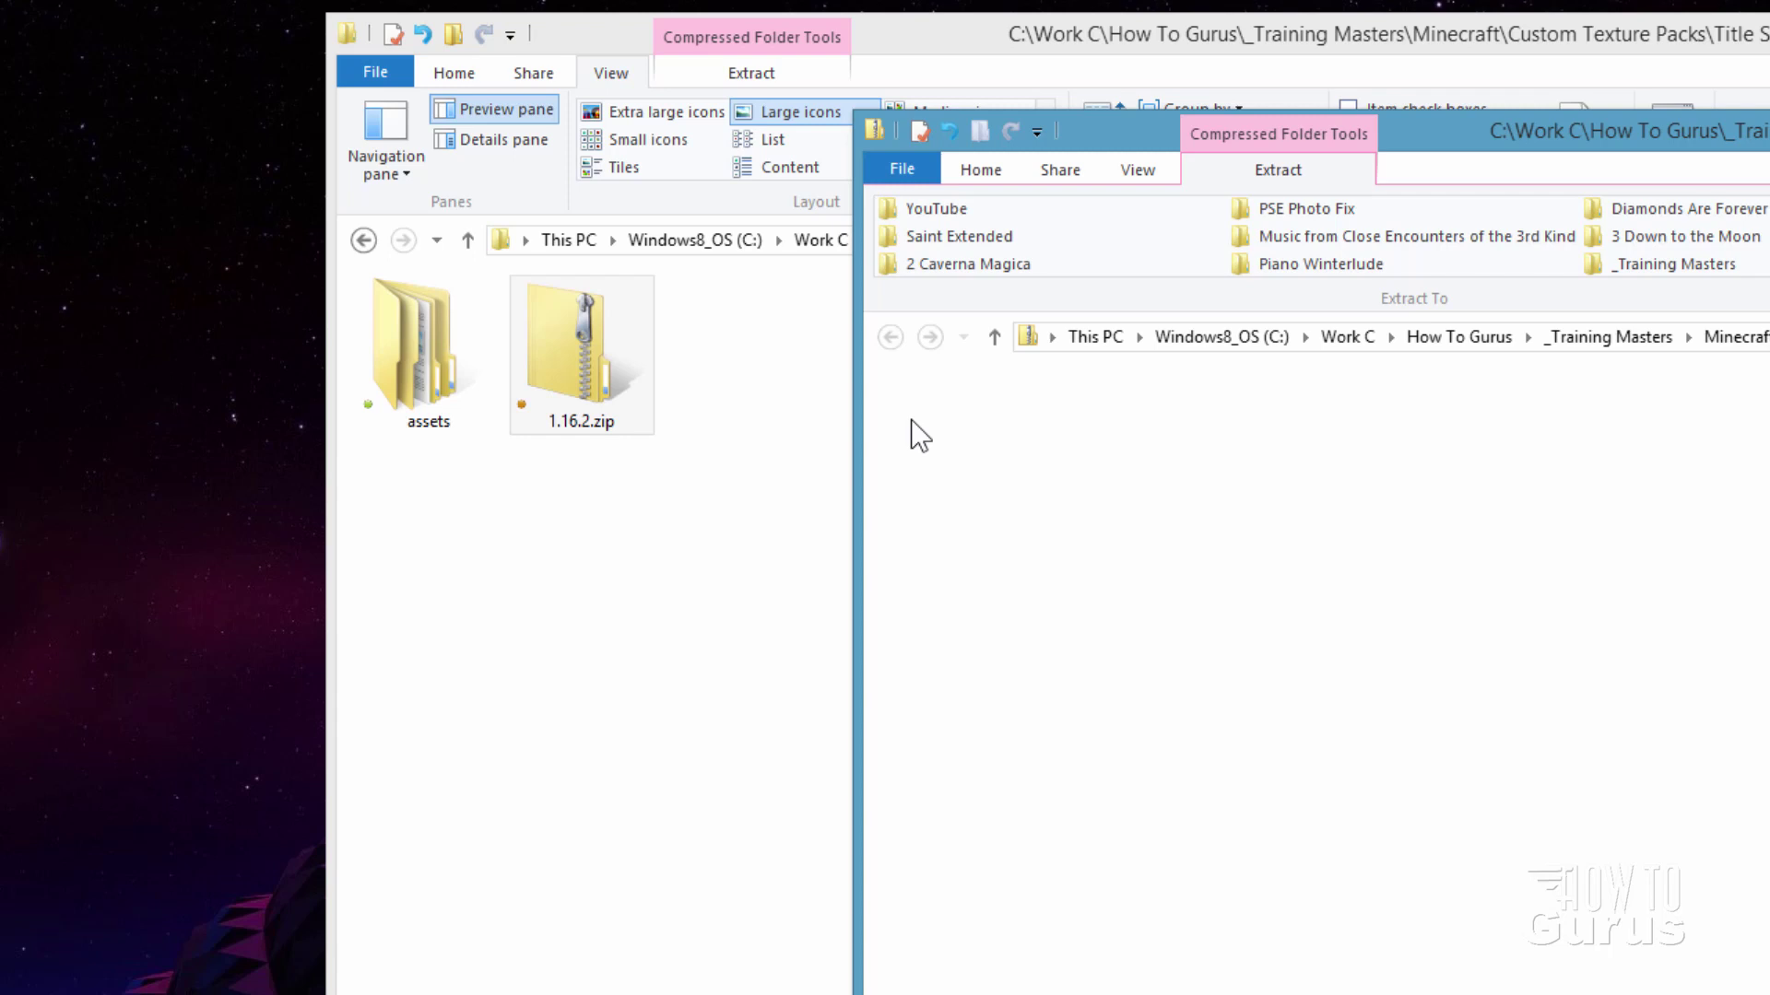
{"action": "double_click", "coordinate": [953, 425]}
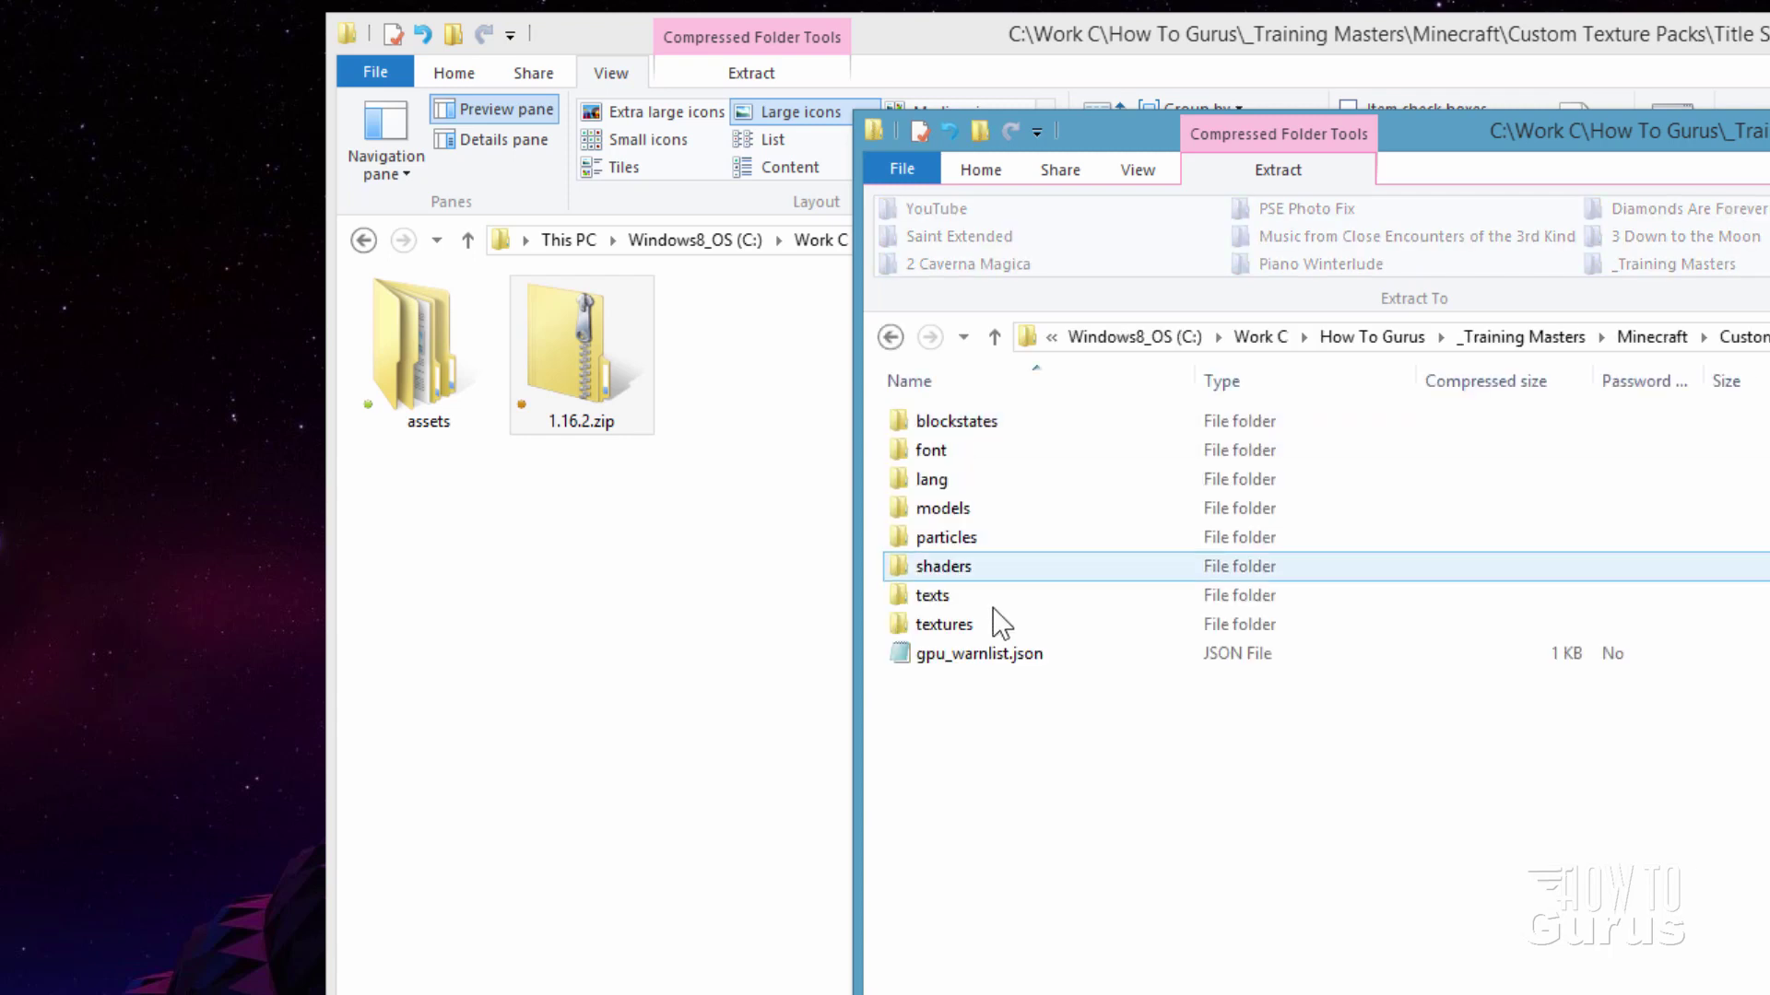
{"action": "double_click", "coordinate": [924, 623]}
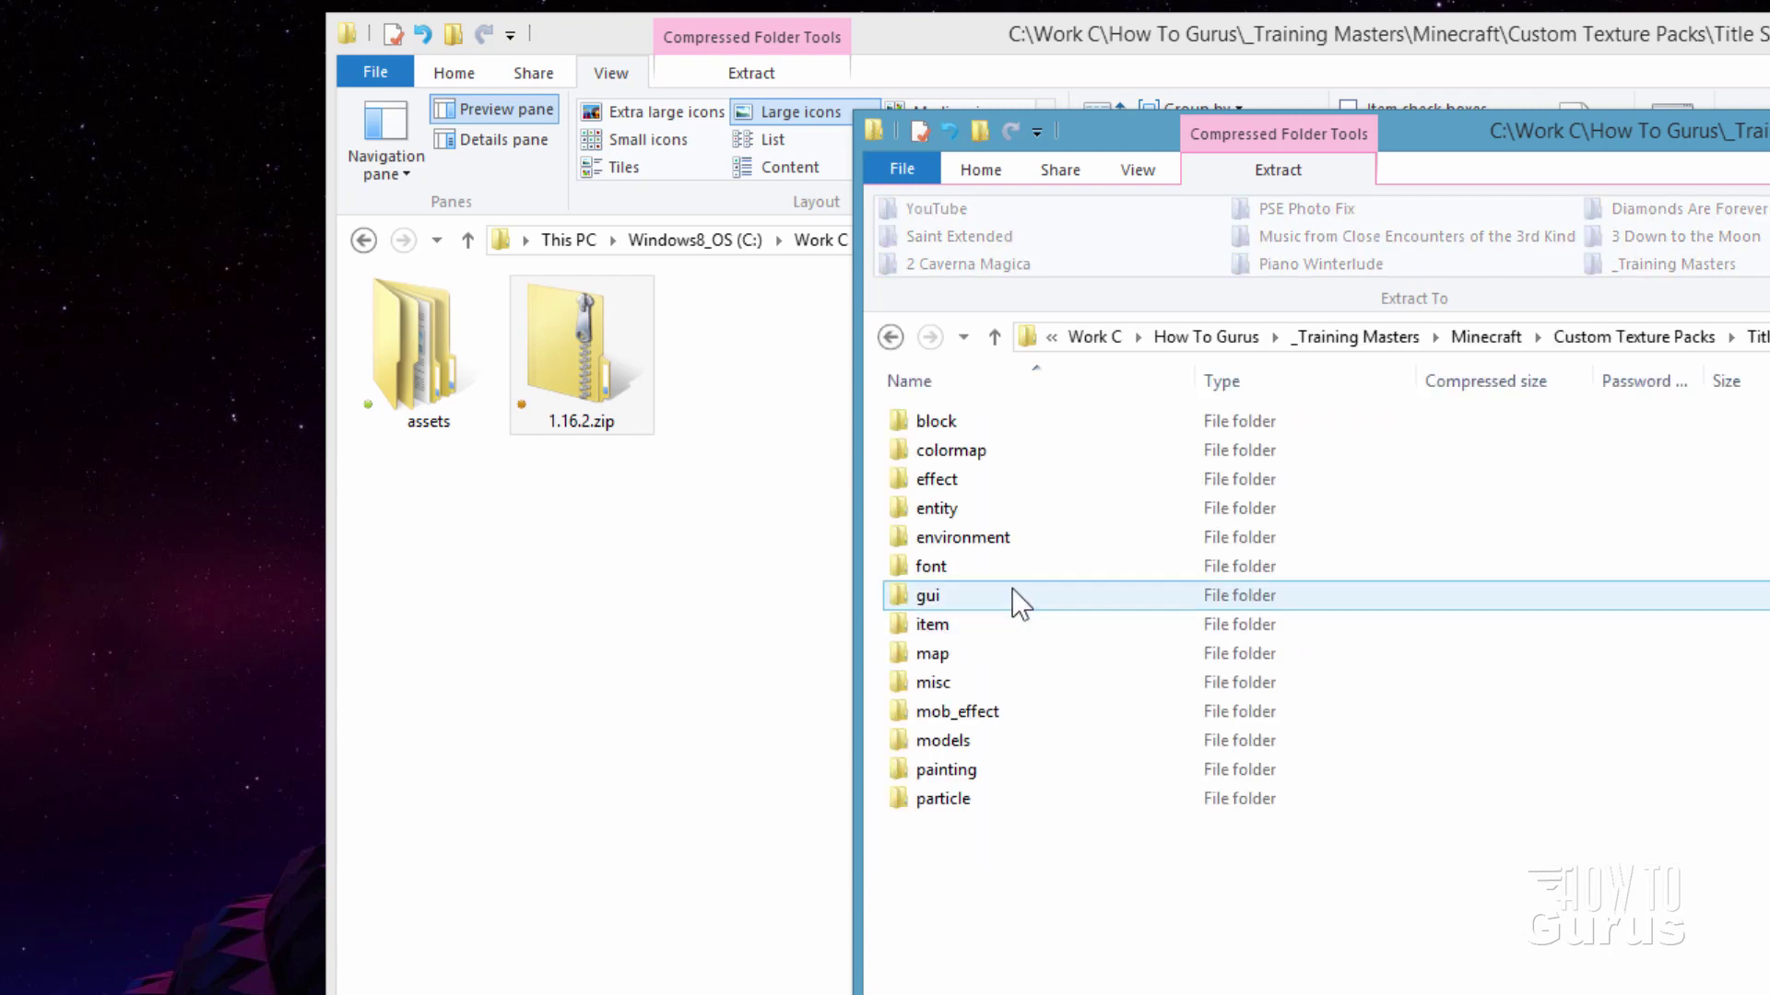
{"action": "double_click", "coordinate": [897, 597]}
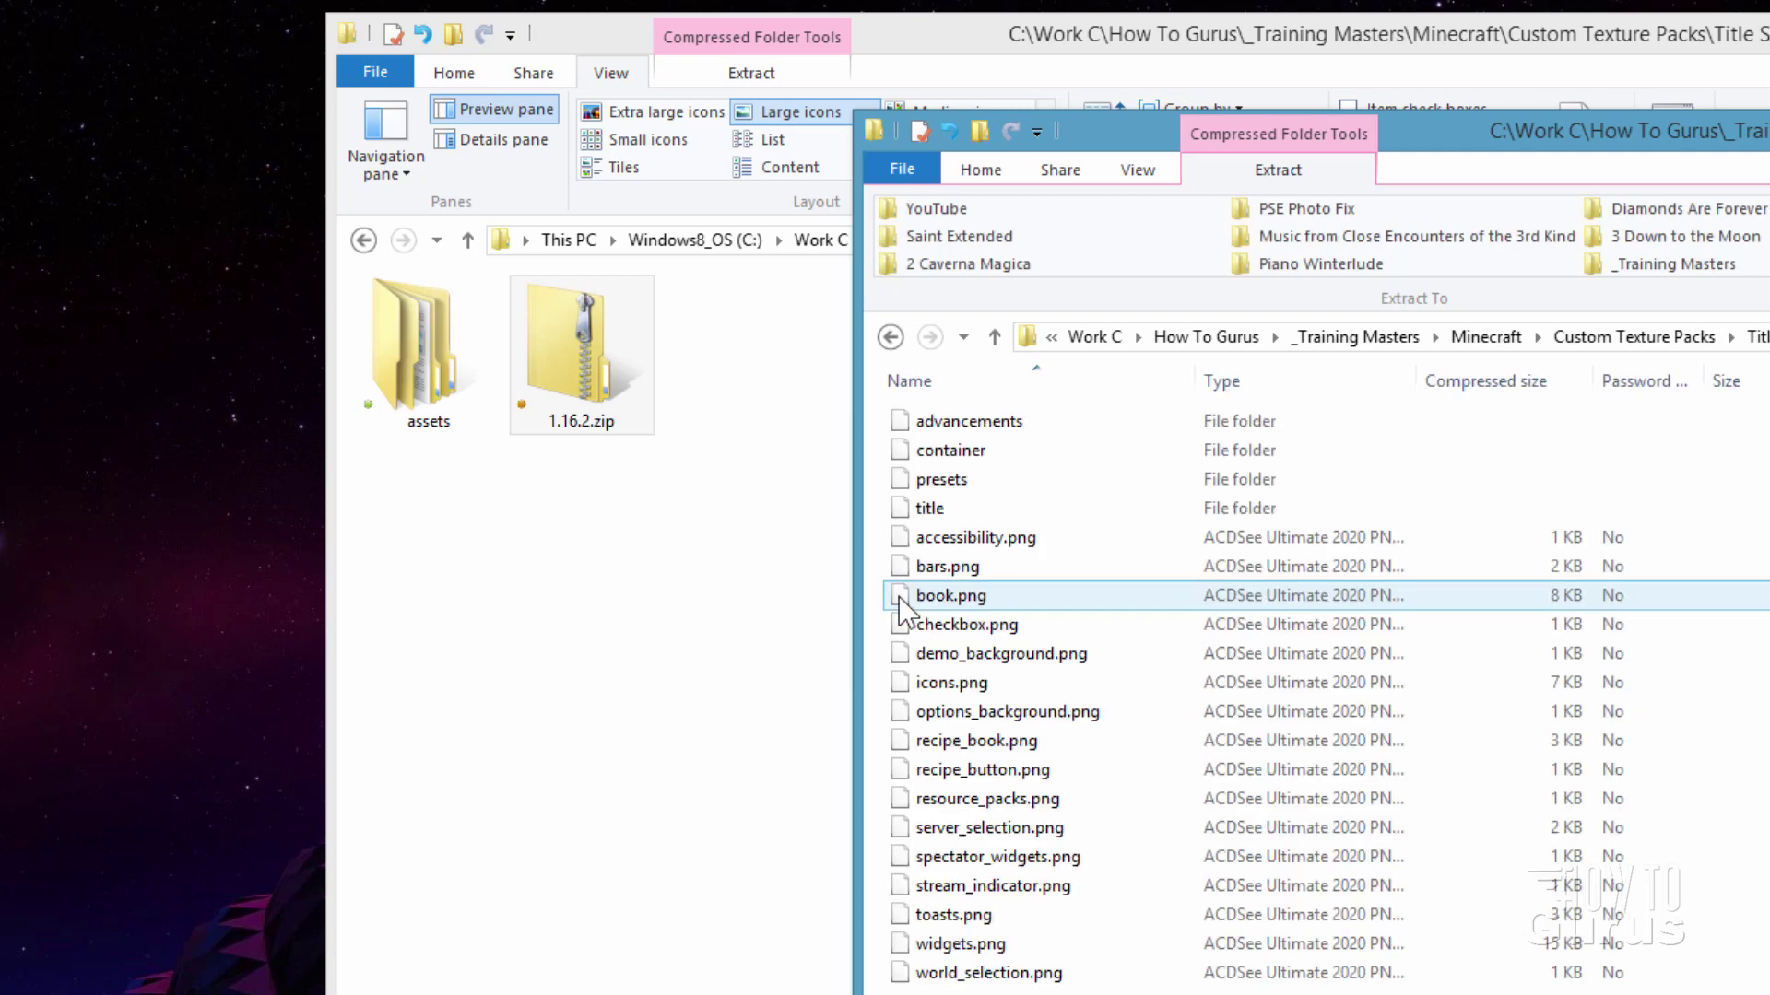
{"action": "double_click", "coordinate": [905, 509]}
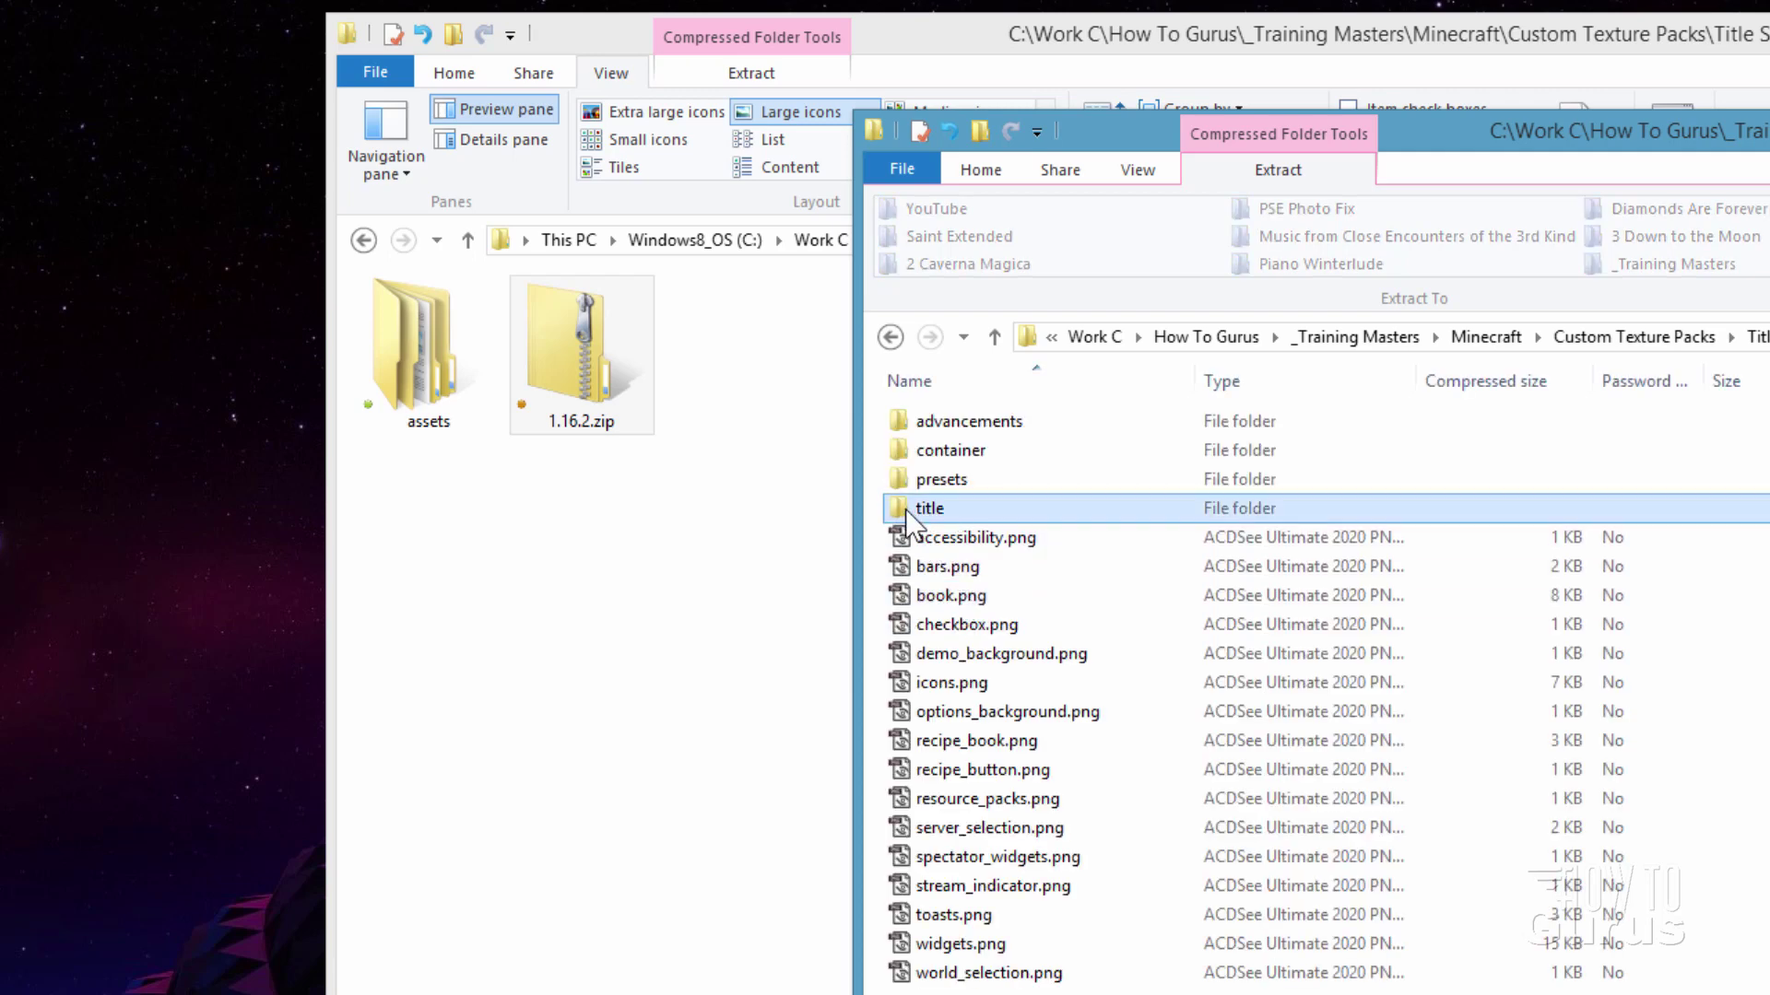
{"action": "double_click", "coordinate": [926, 424]}
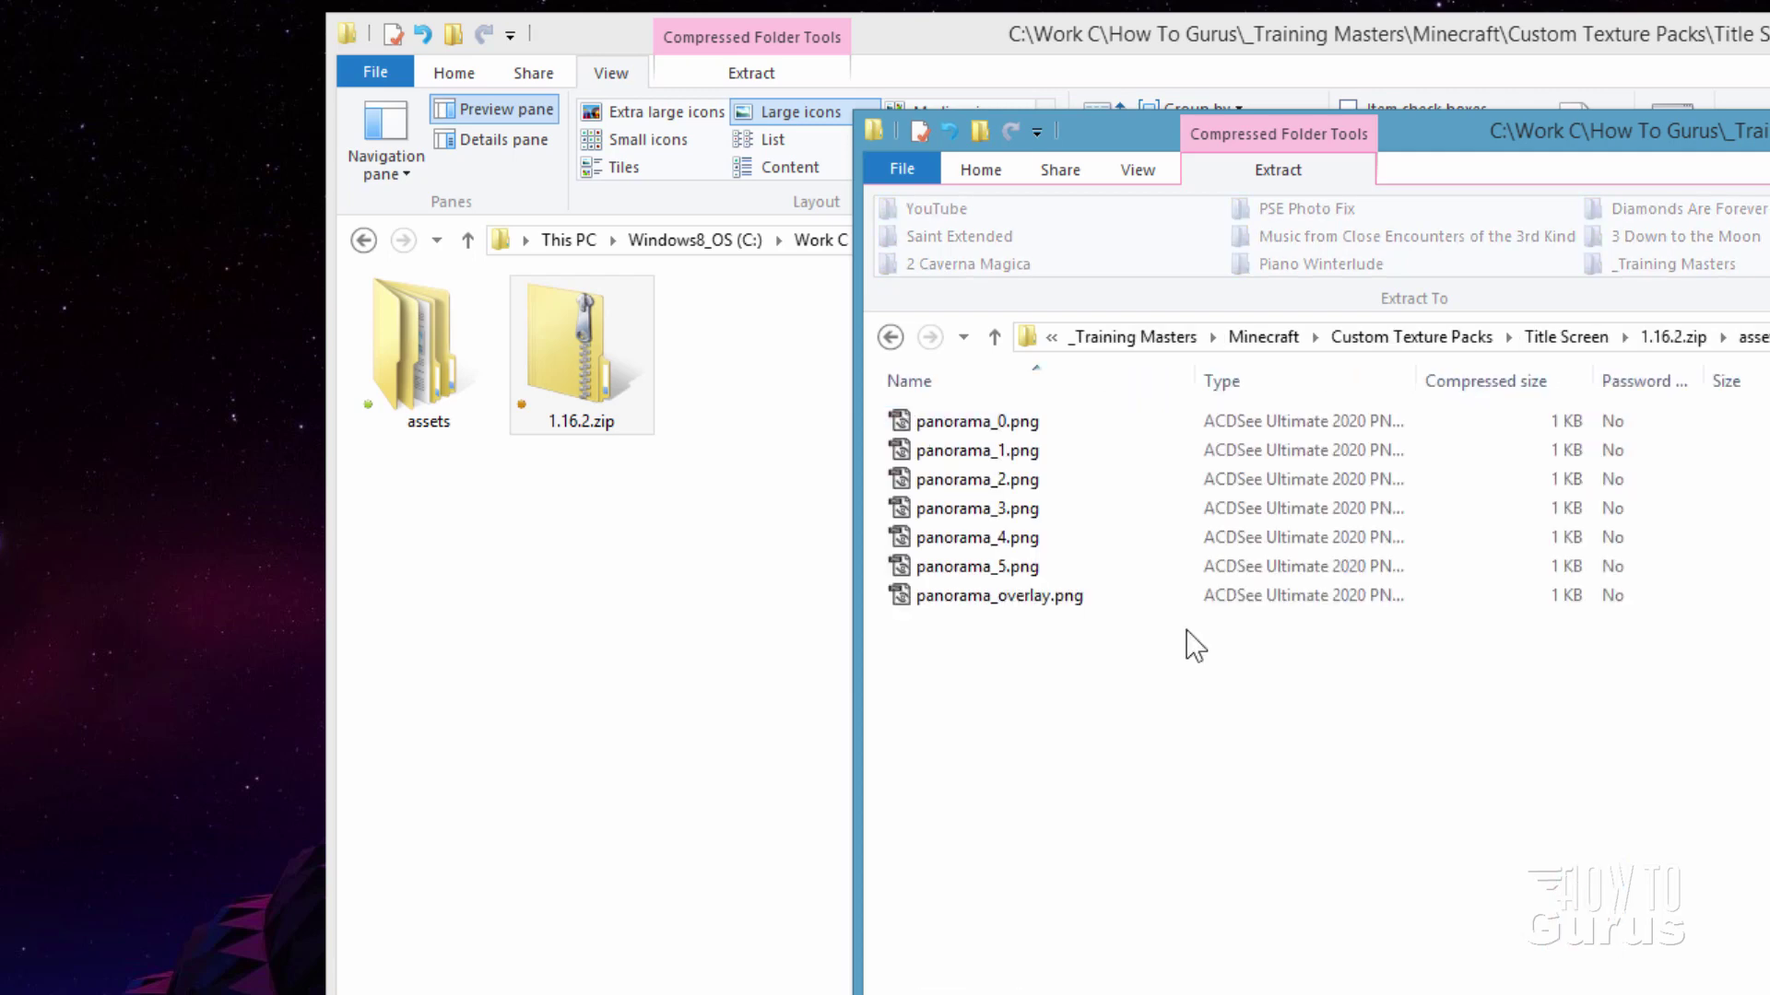
Point out the panorama_0–5.png images and panorama_overlay.png in the zip's background folder.
{"action": "left_click", "coordinate": [974, 428]}
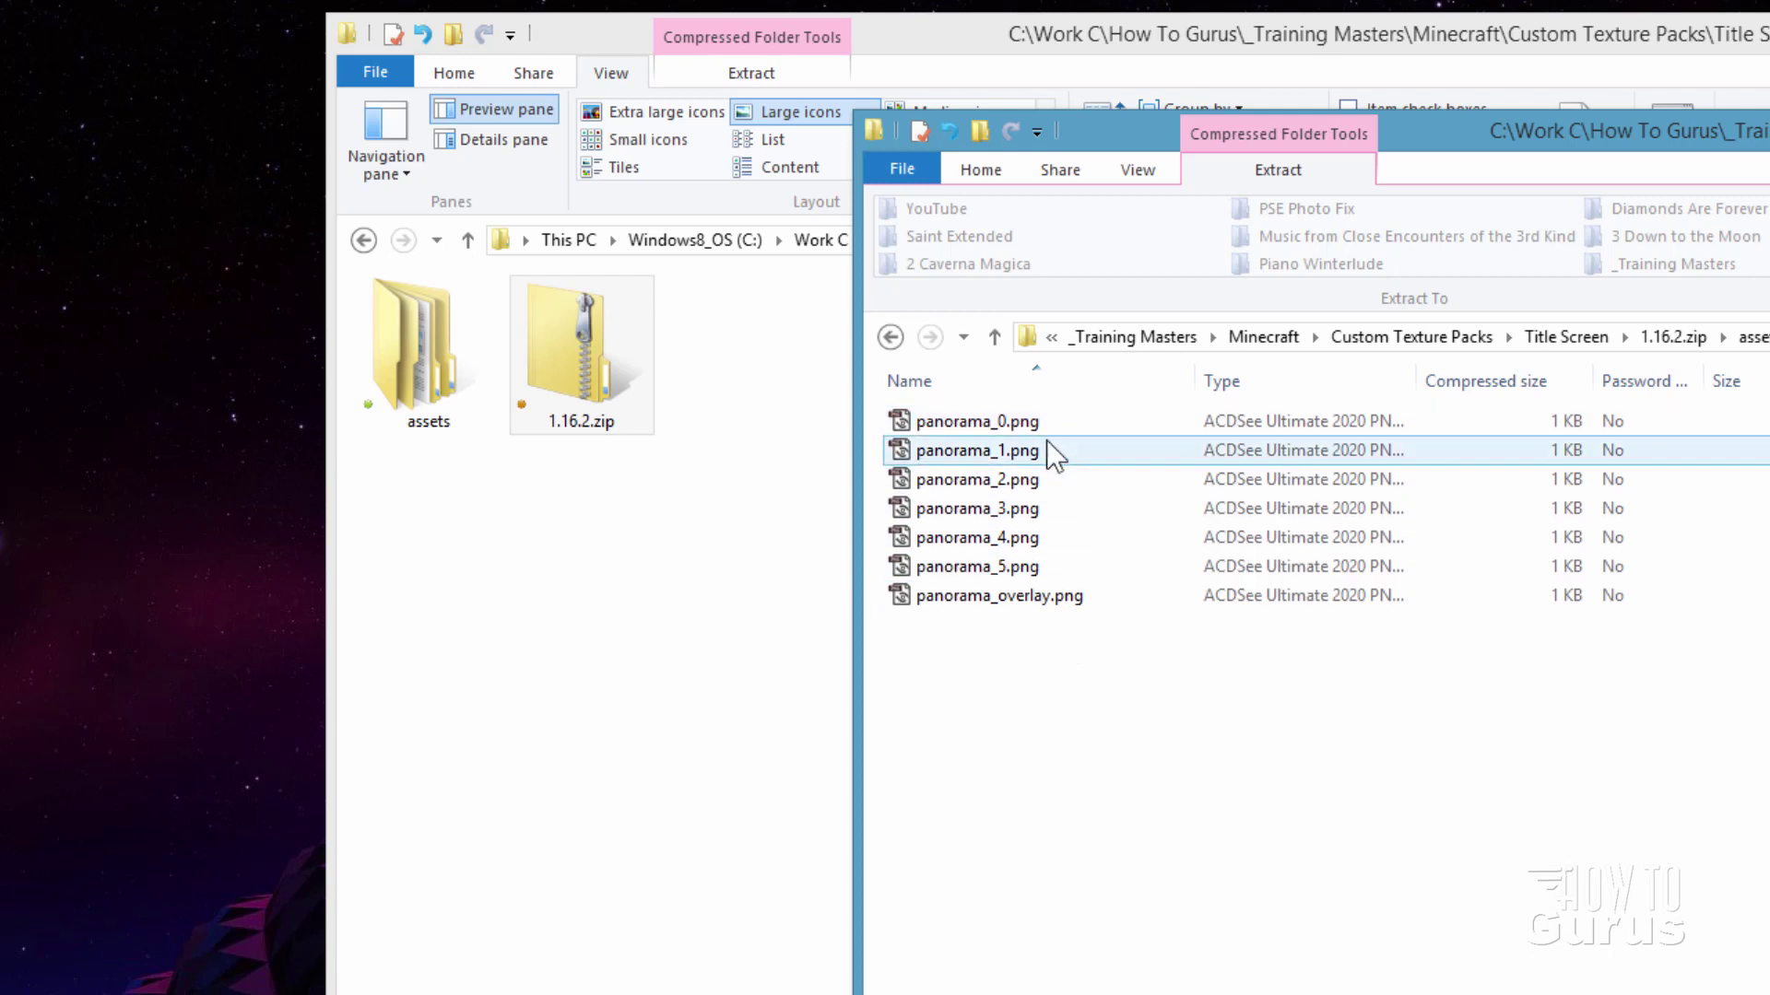
{"action": "left_click", "coordinate": [1000, 507]}
{"action": "left_click", "coordinate": [1009, 422]}
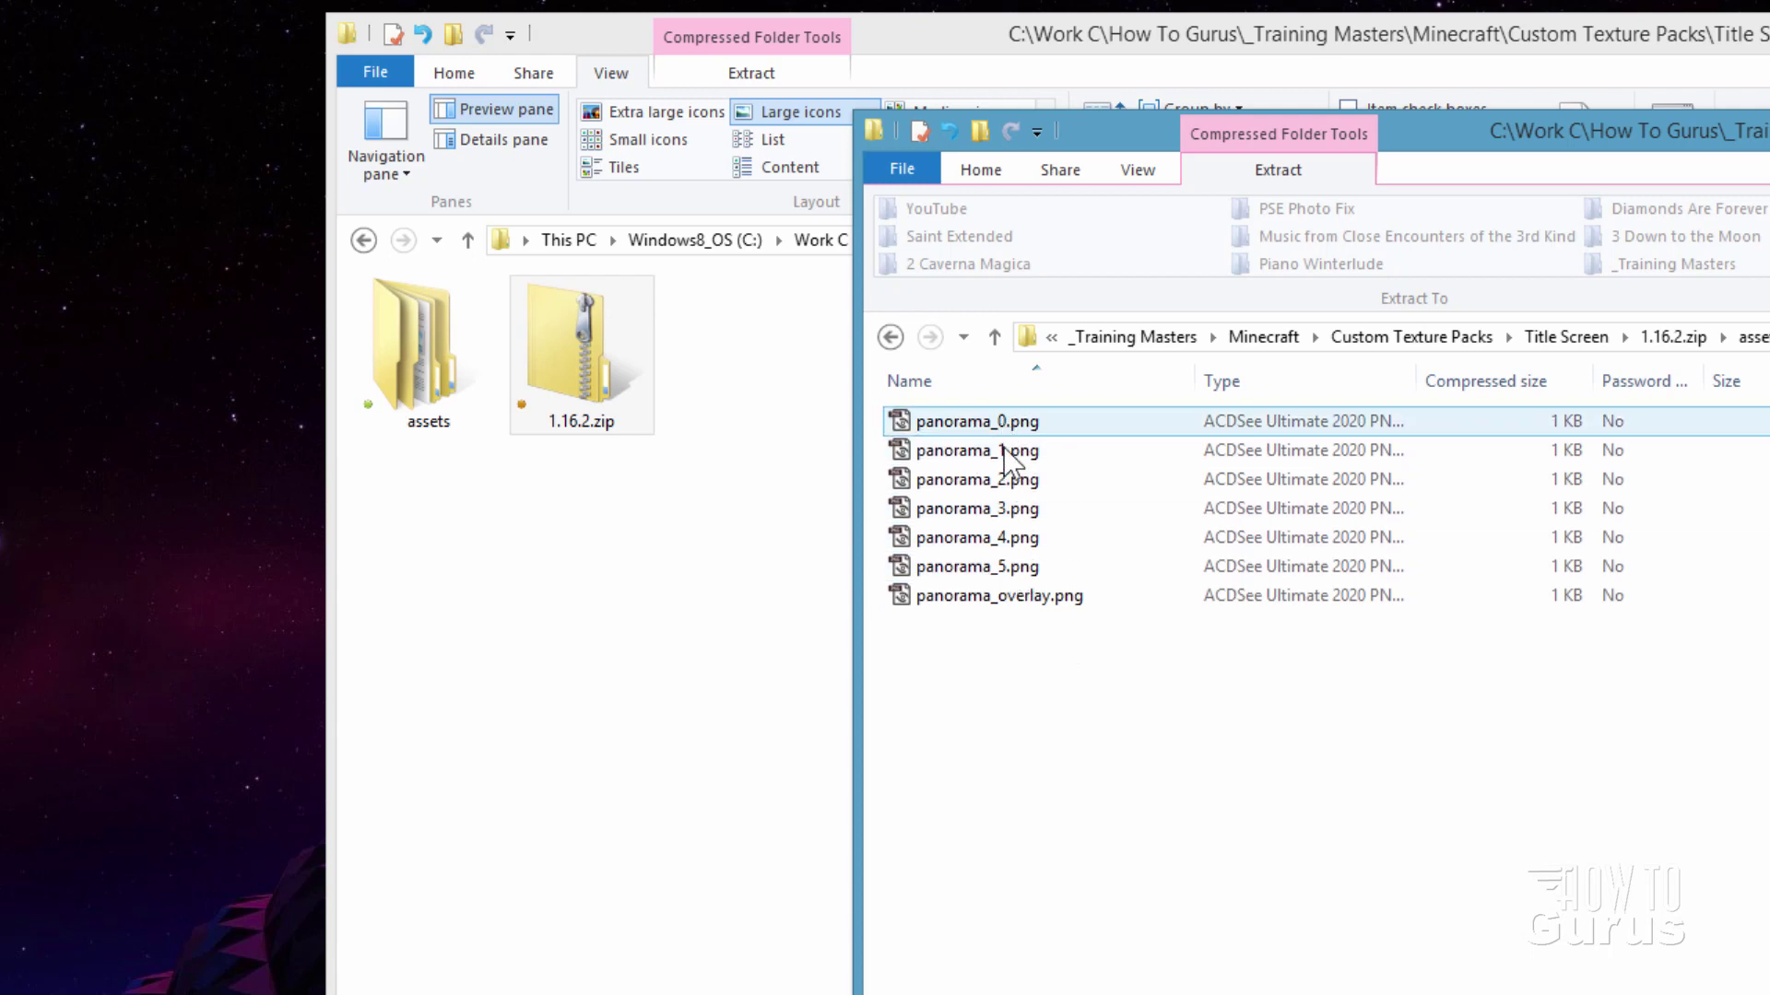
{"action": "left_click", "coordinate": [1020, 570]}
{"action": "left_click", "coordinate": [996, 597]}
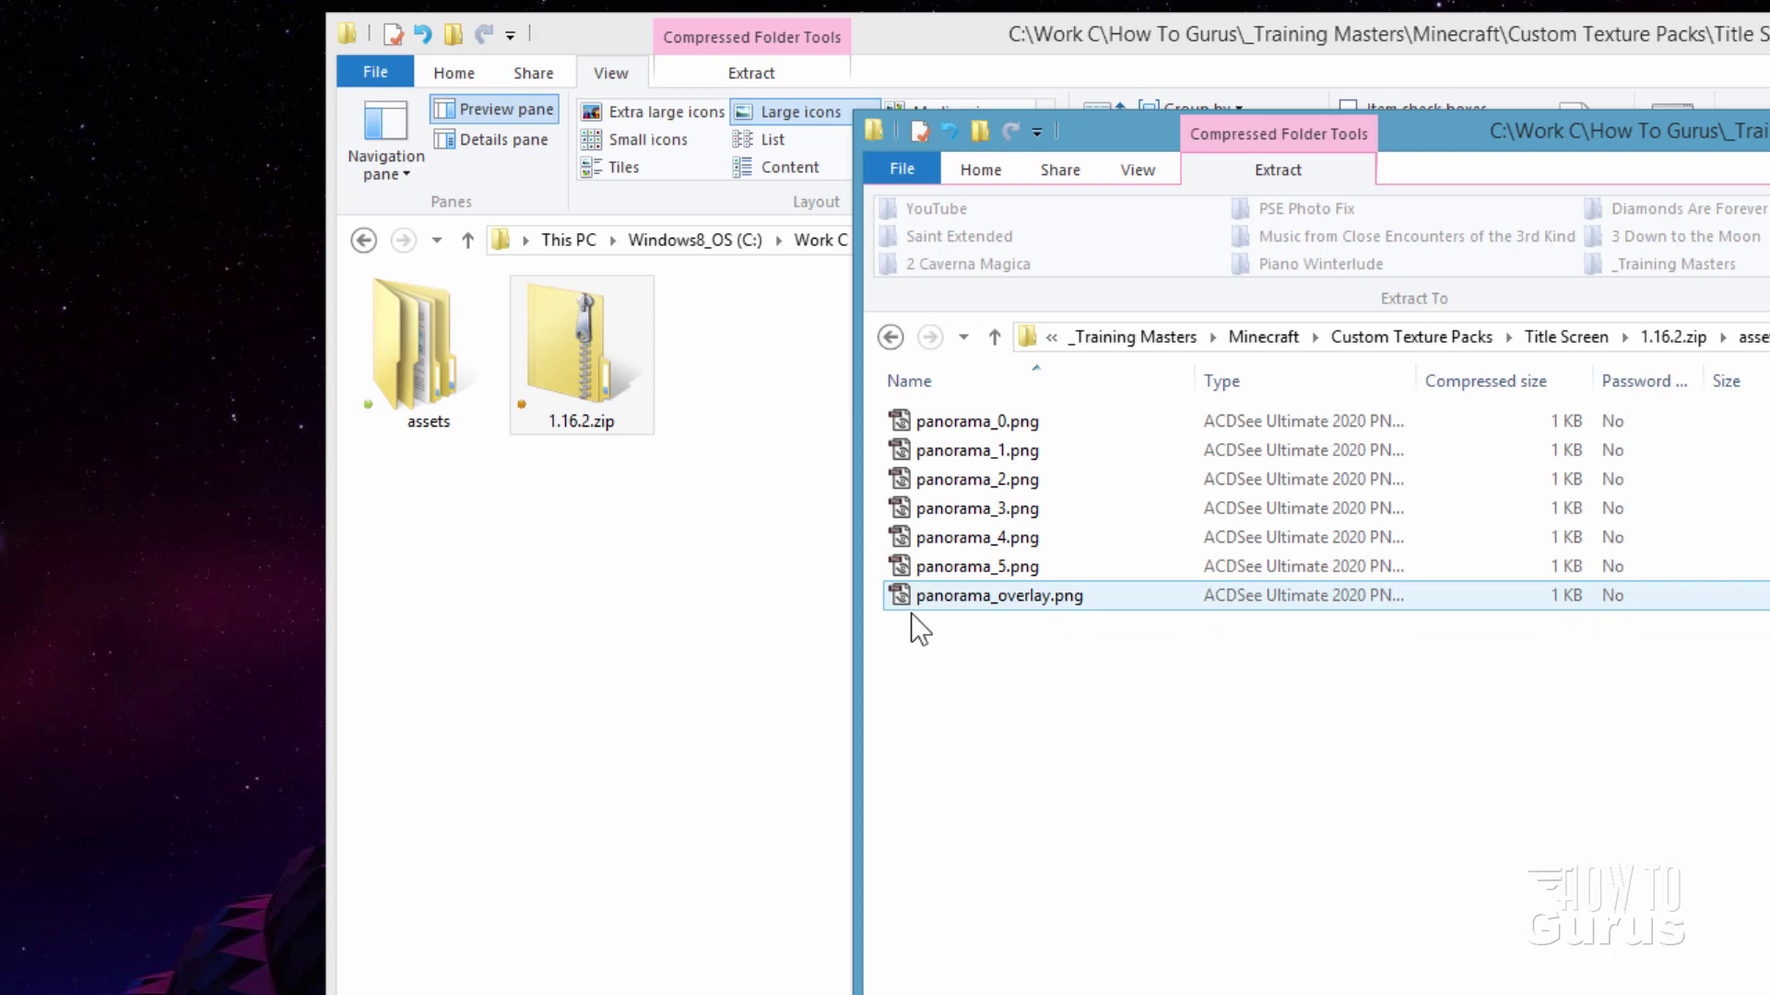
{"action": "left_click", "coordinate": [981, 421]}
{"action": "left_click", "coordinate": [981, 479]}
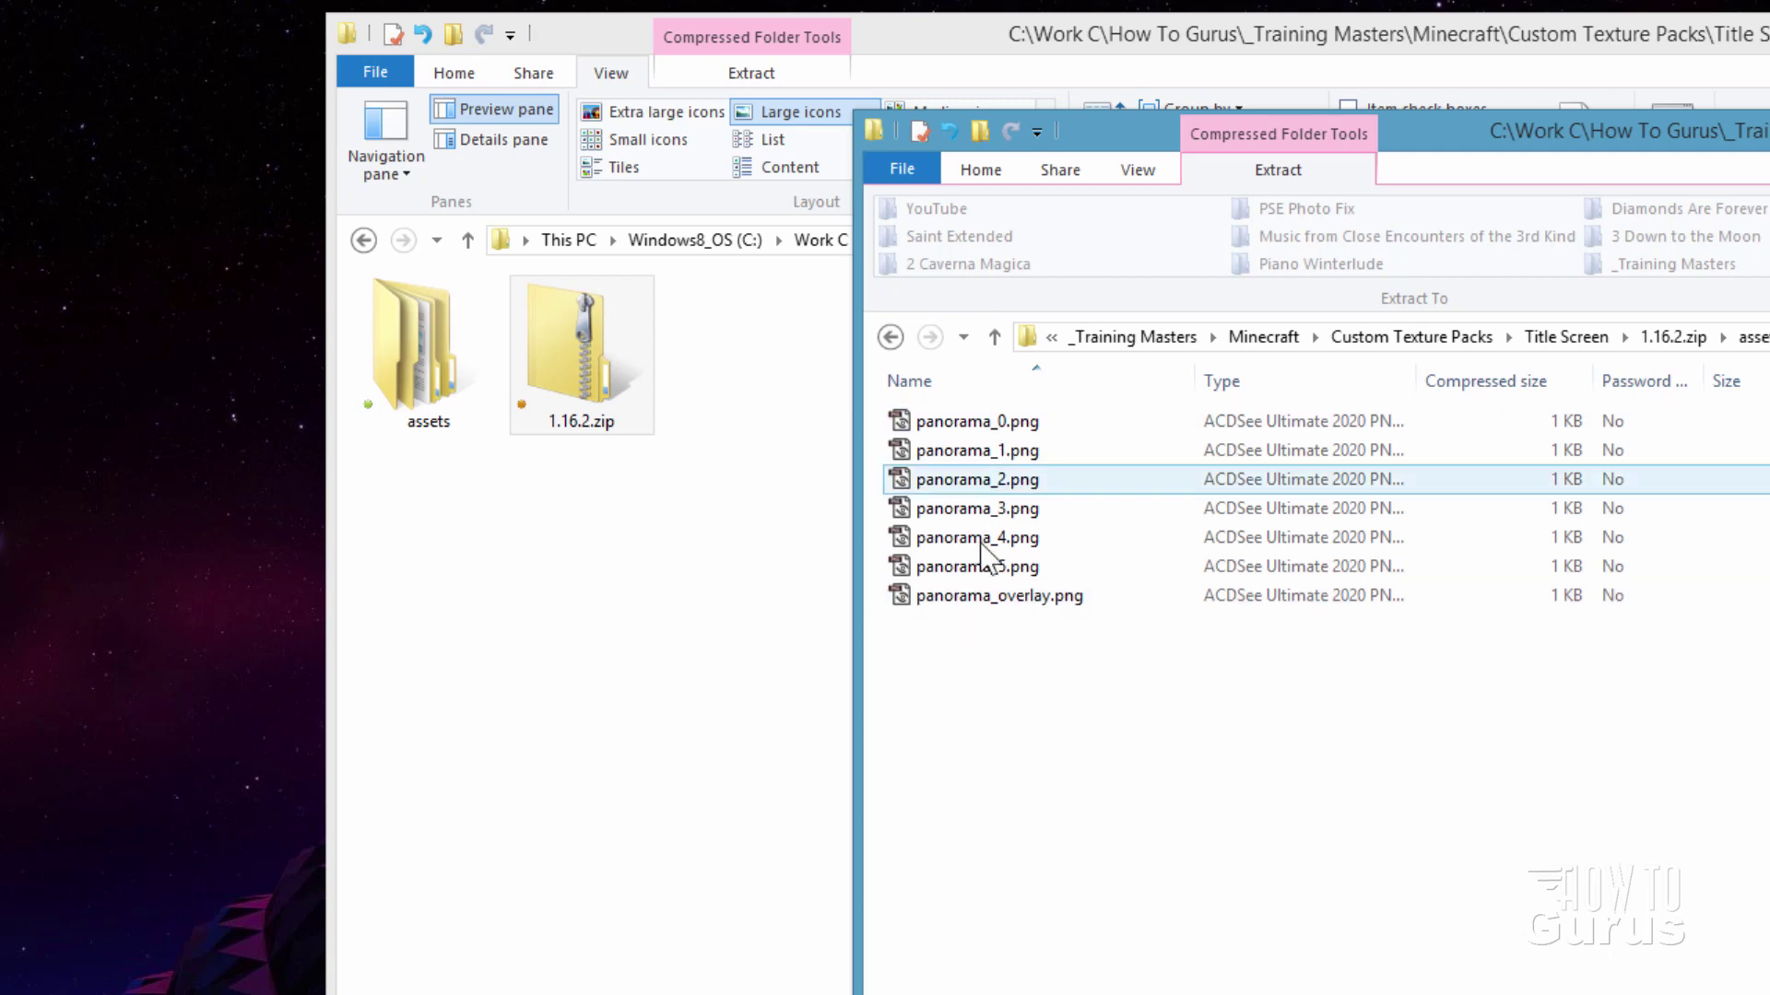
{"action": "left_click", "coordinate": [977, 566]}
{"action": "left_click", "coordinate": [968, 597]}
{"action": "left_click", "coordinate": [1033, 645]}
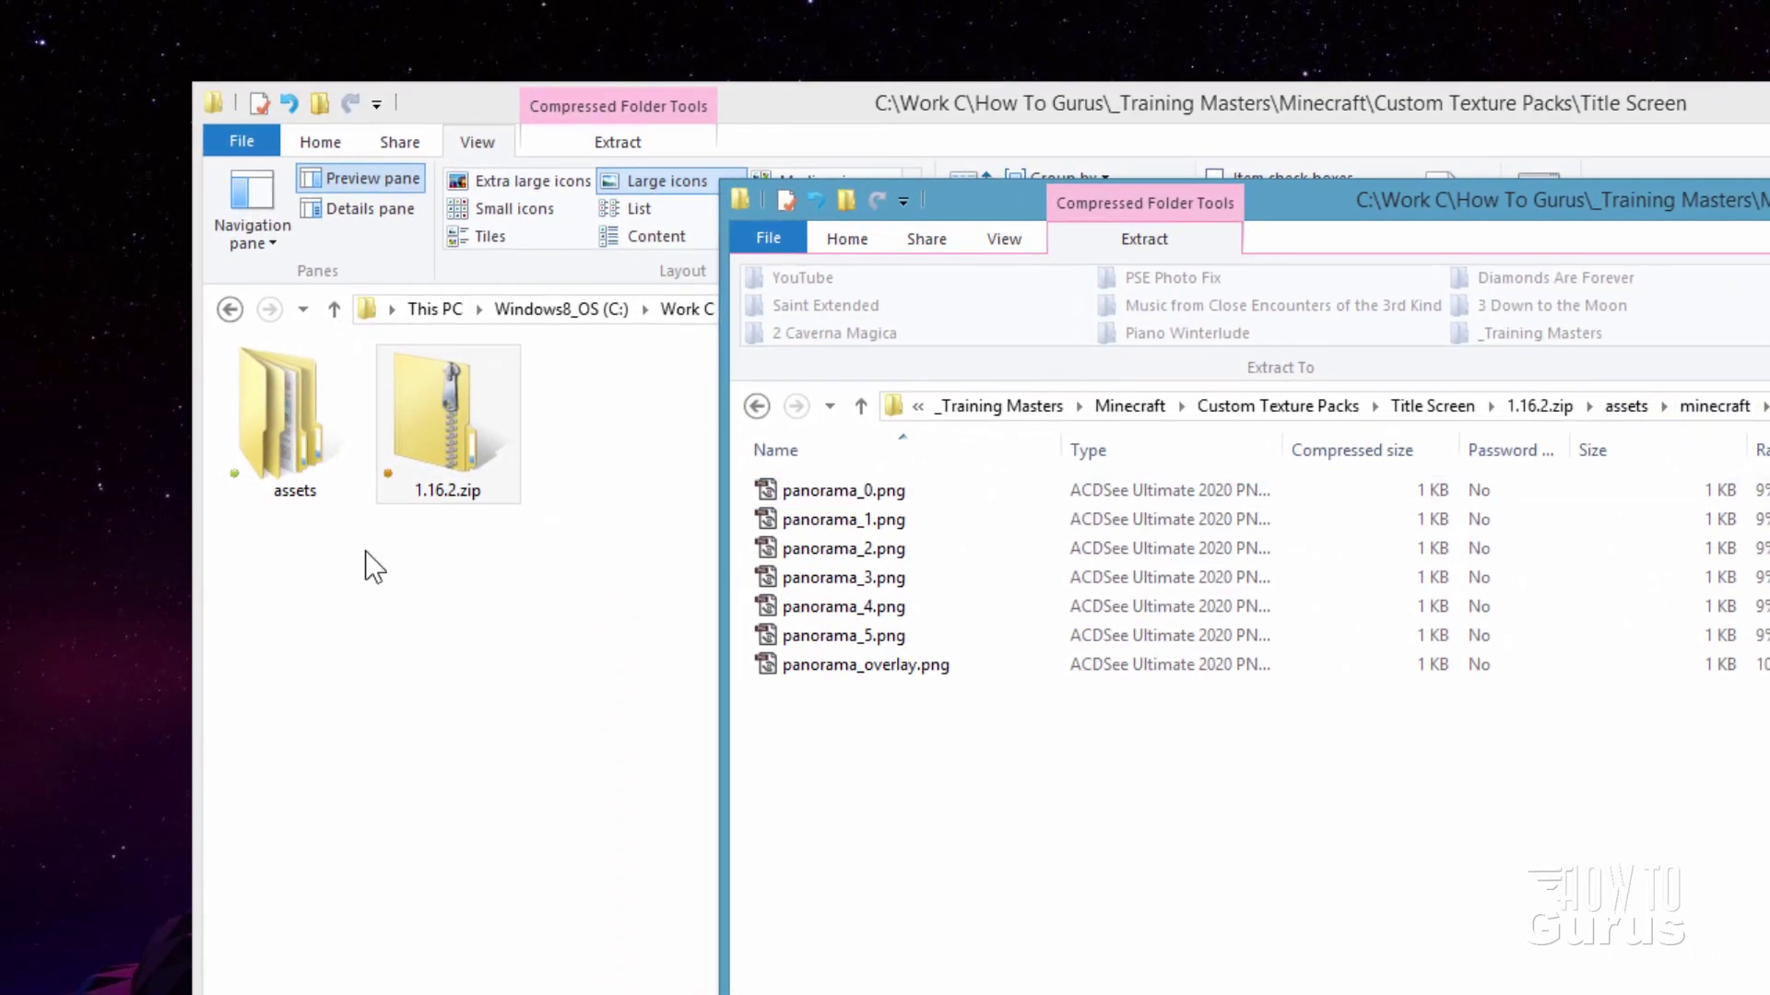
Position the zip window and the Title Screen folder window side by side.
{"action": "left_click", "coordinate": [271, 448]}
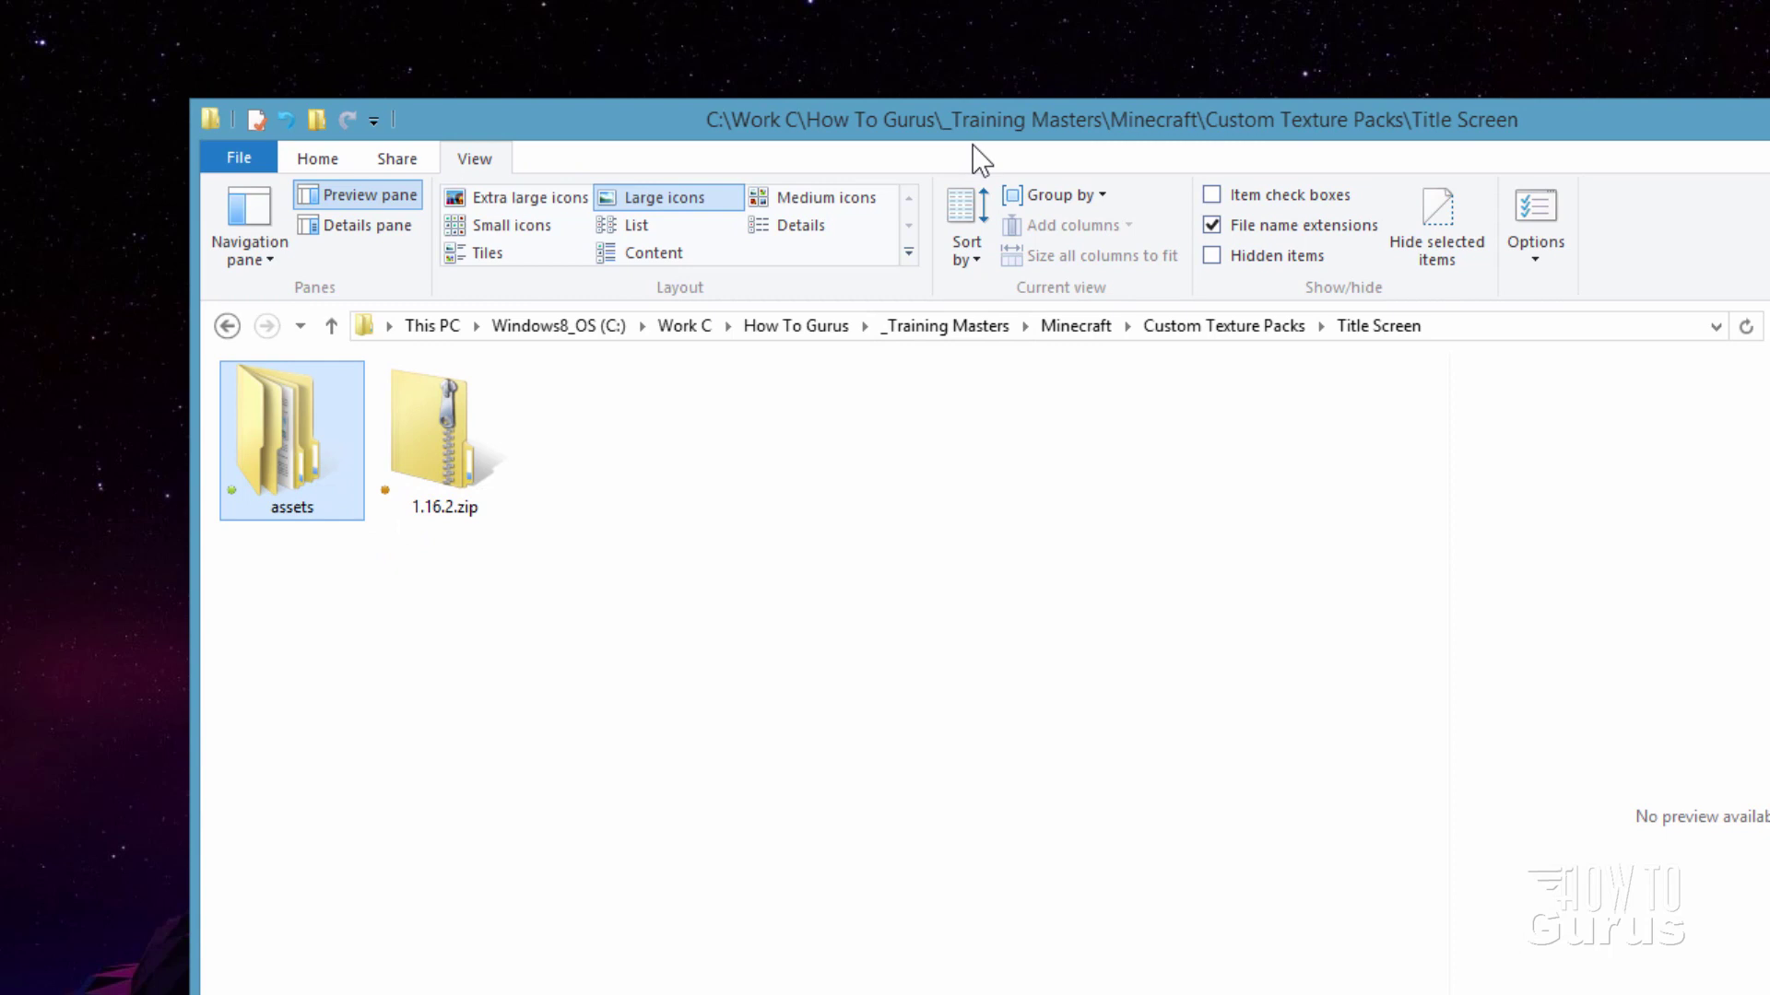
{"action": "key", "text": "alt+Tab"}
{"action": "left_click_drag", "start_coordinate": [1760, 203], "coordinate": [1484, 47]}
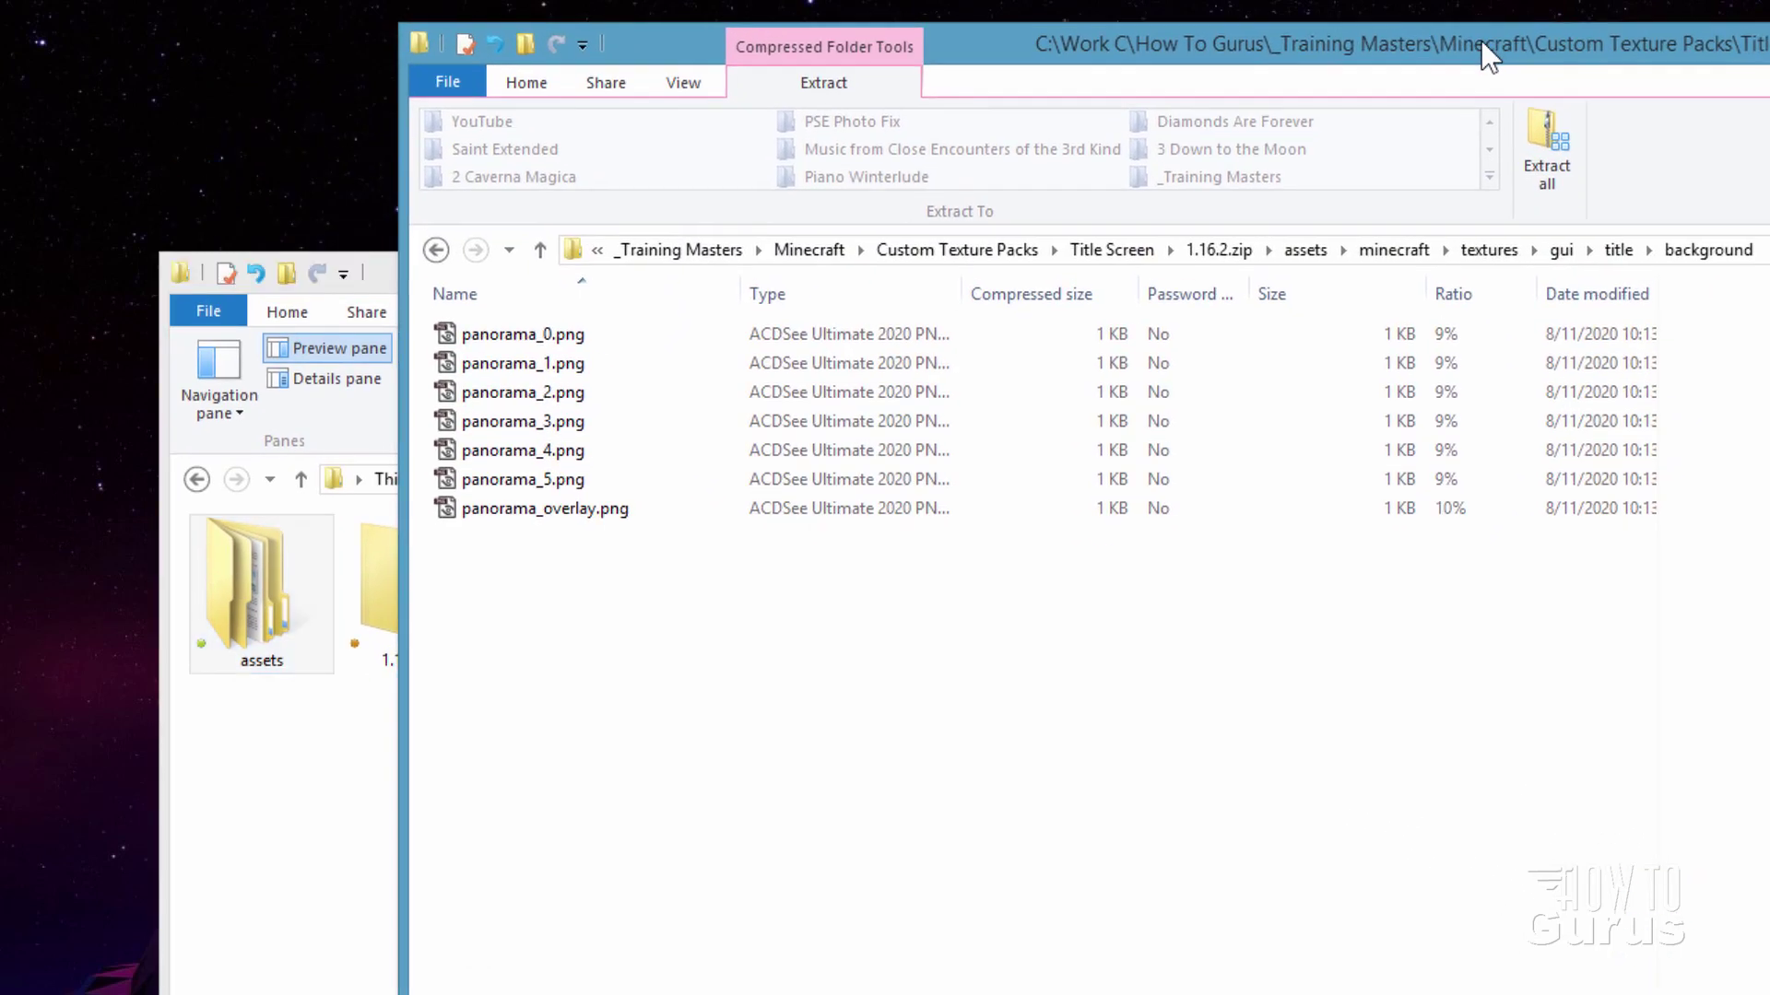
{"action": "left_click", "coordinate": [300, 774]}
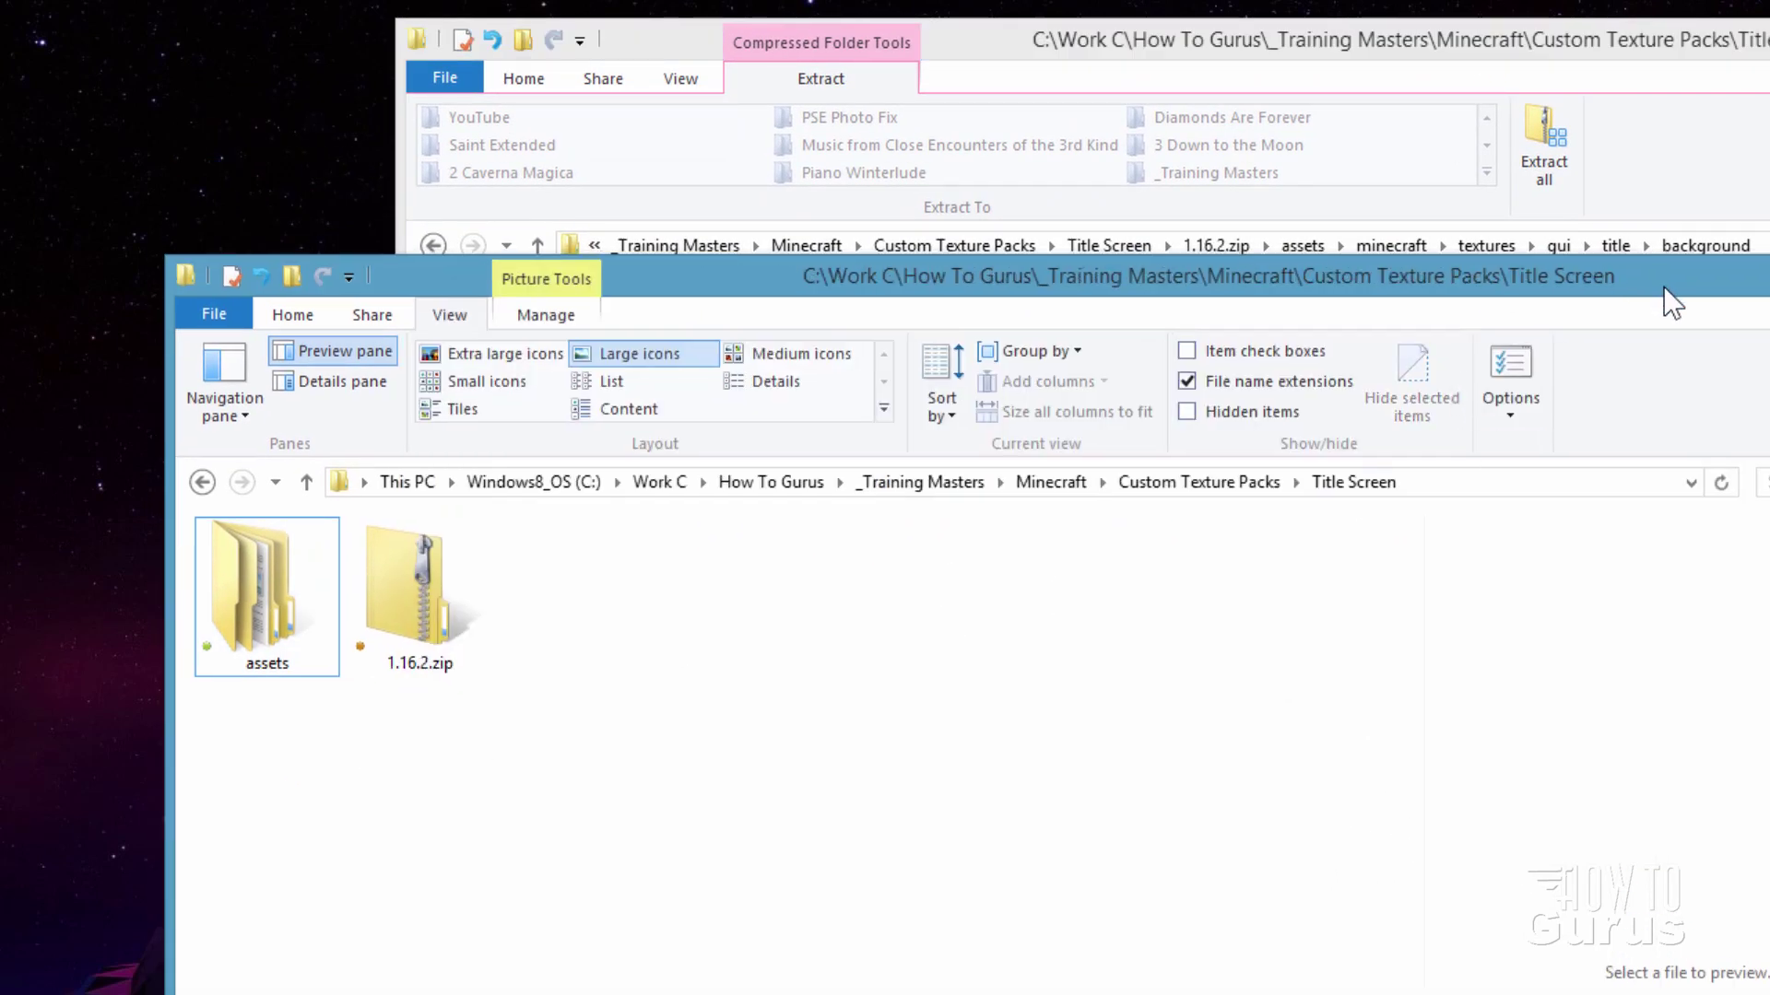
{"action": "left_click_drag", "start_coordinate": [1484, 295], "coordinate": [1505, 321]}
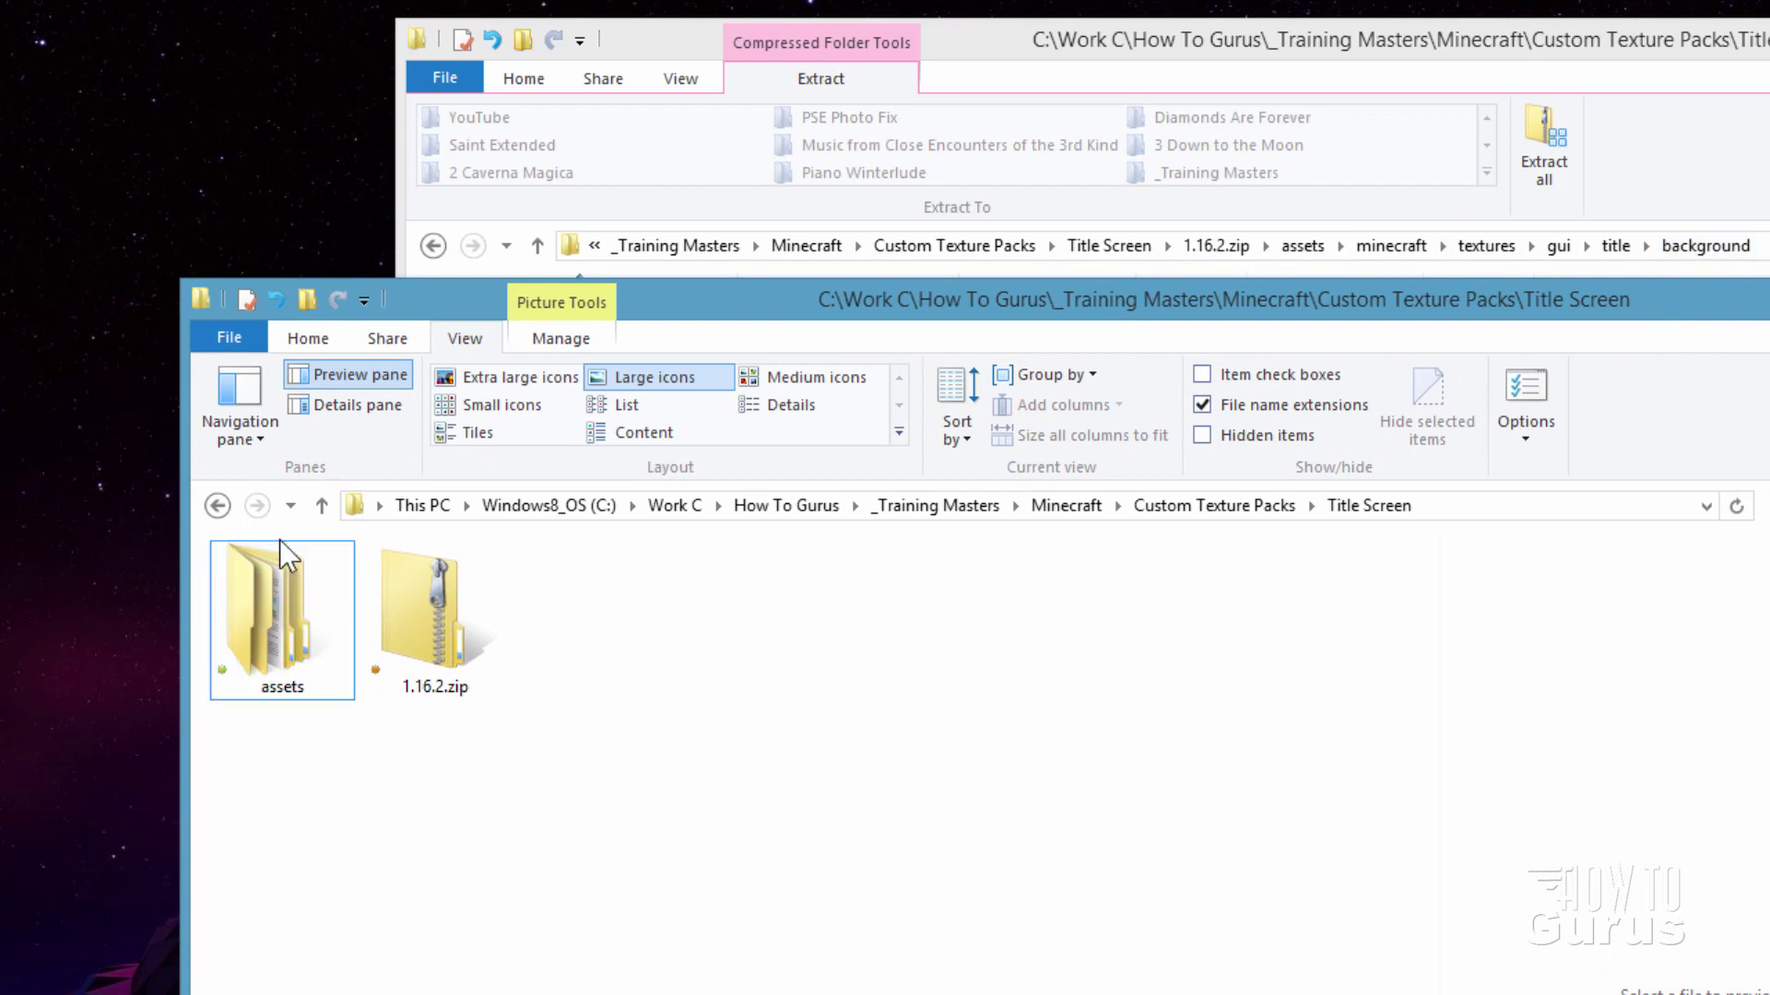
In the Title Screen pack, open assets\minecraft\textures\gui\title\background.
{"action": "double_click", "coordinate": [269, 616]}
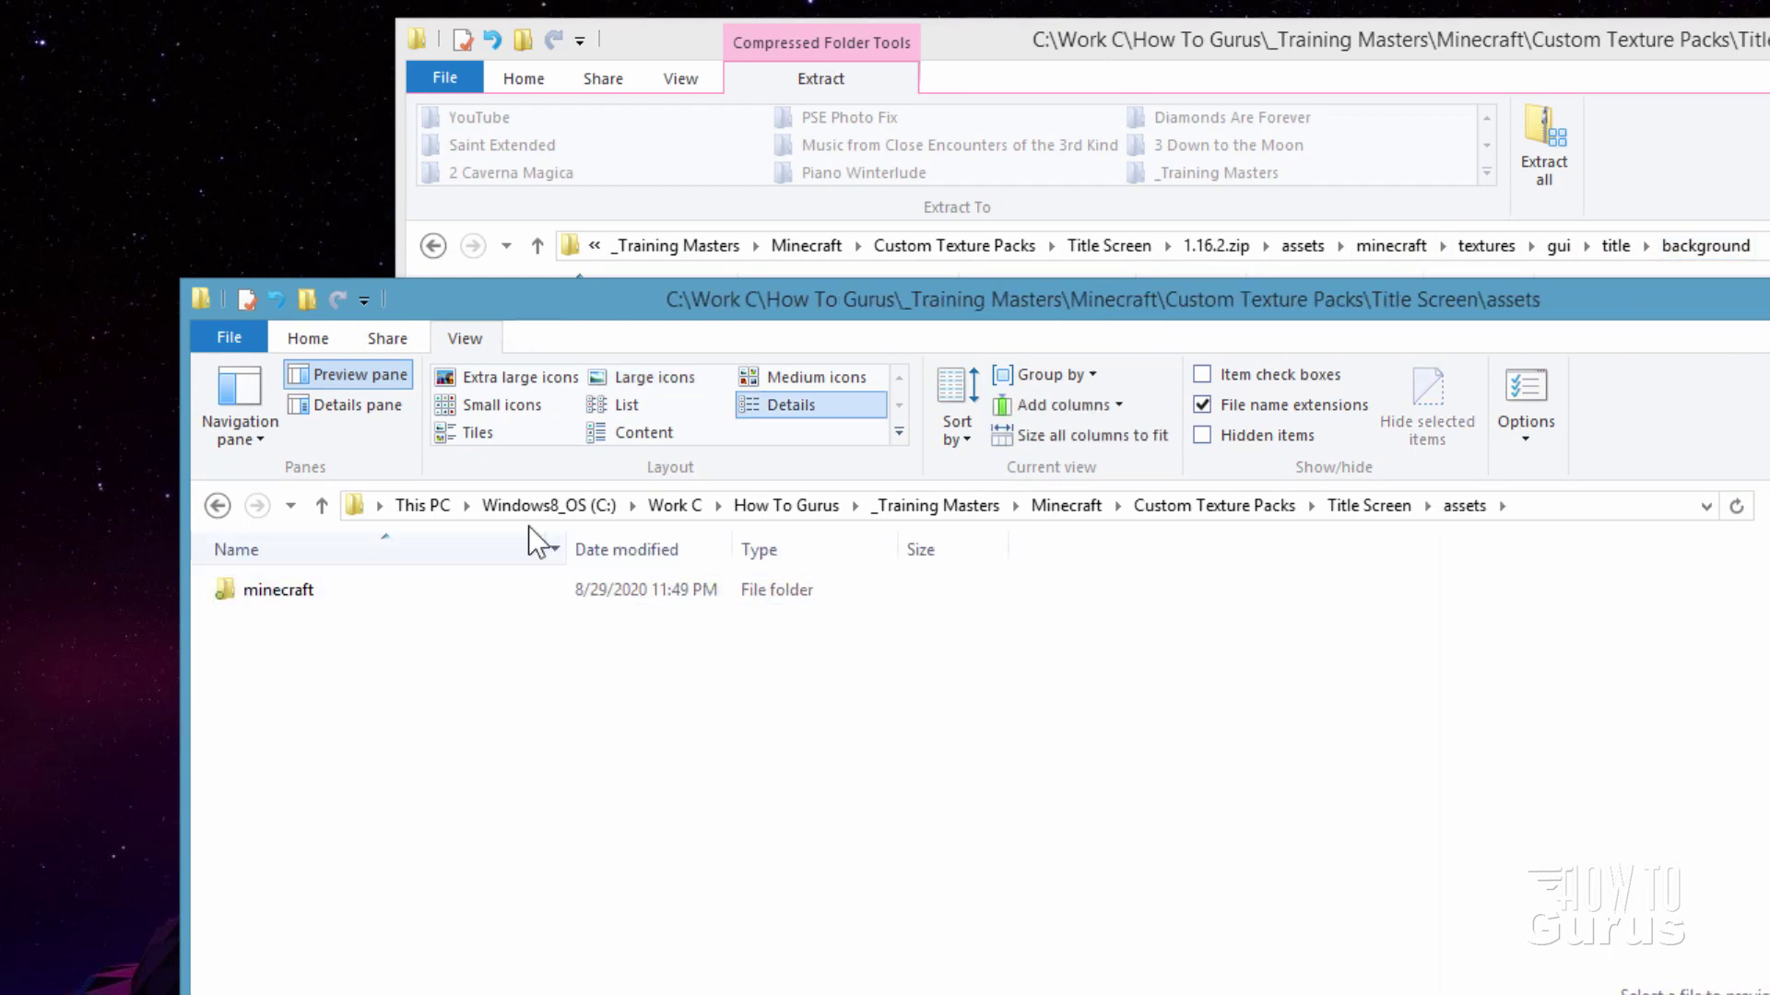
{"action": "double_click", "coordinate": [251, 594]}
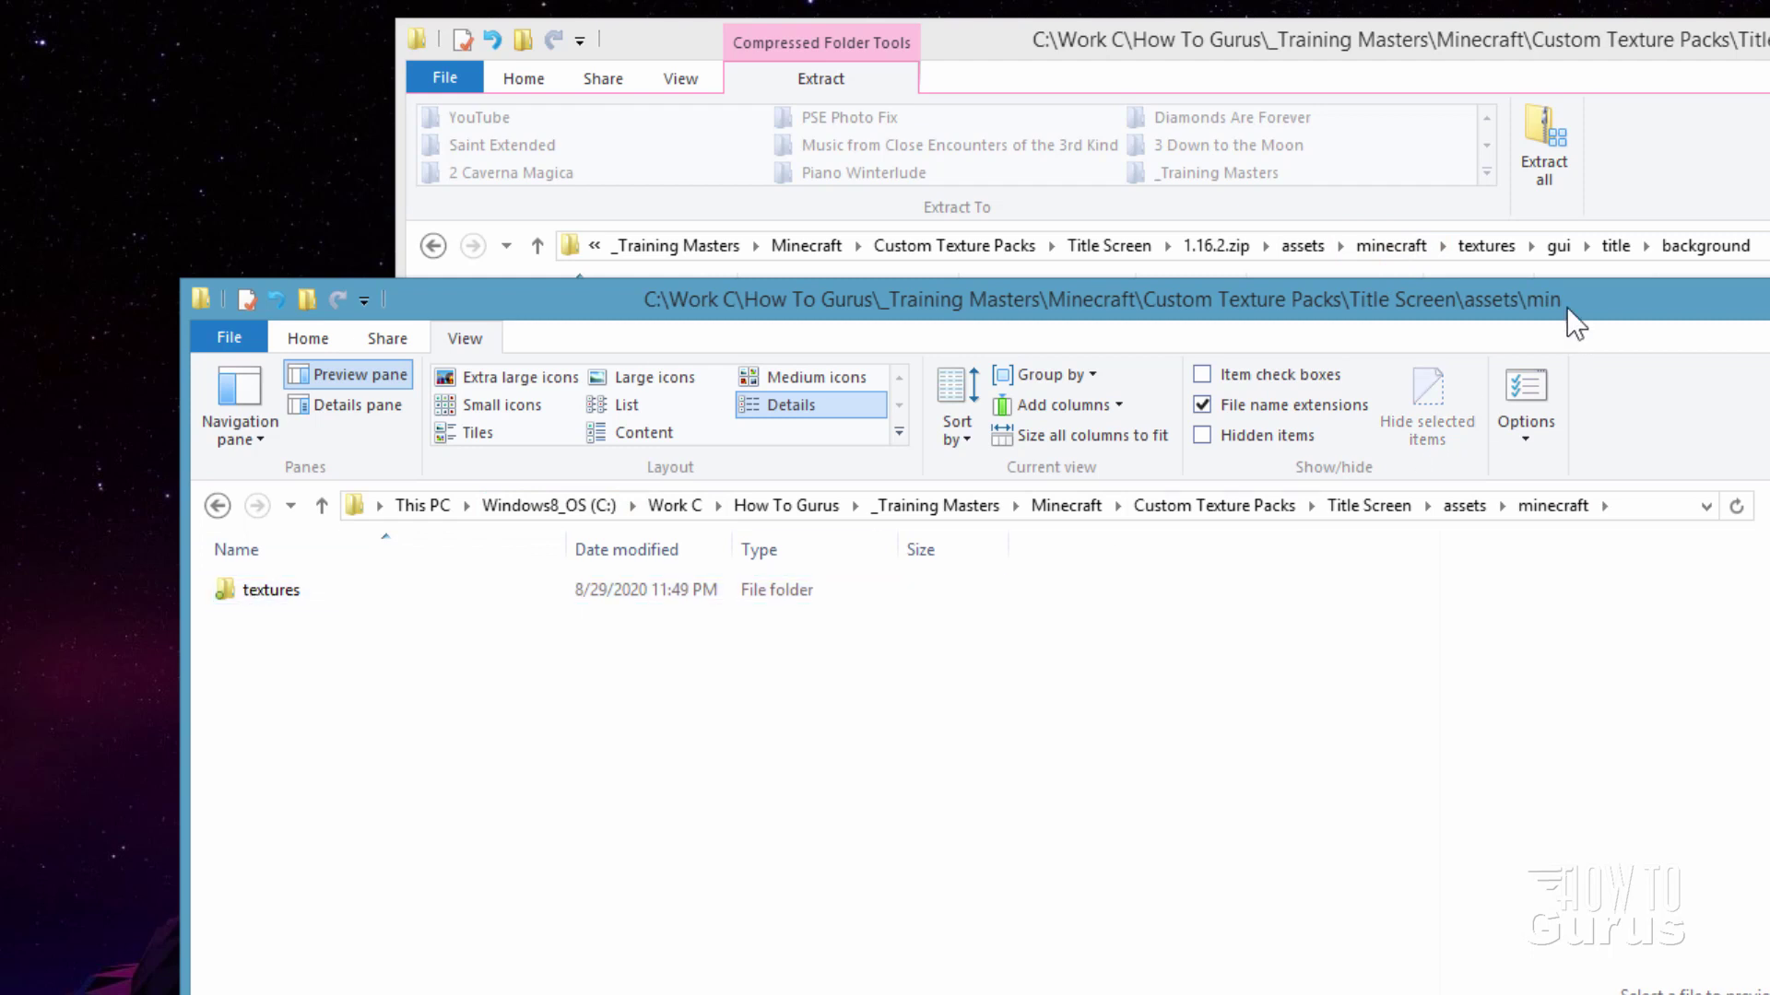
{"action": "double_click", "coordinate": [232, 597]}
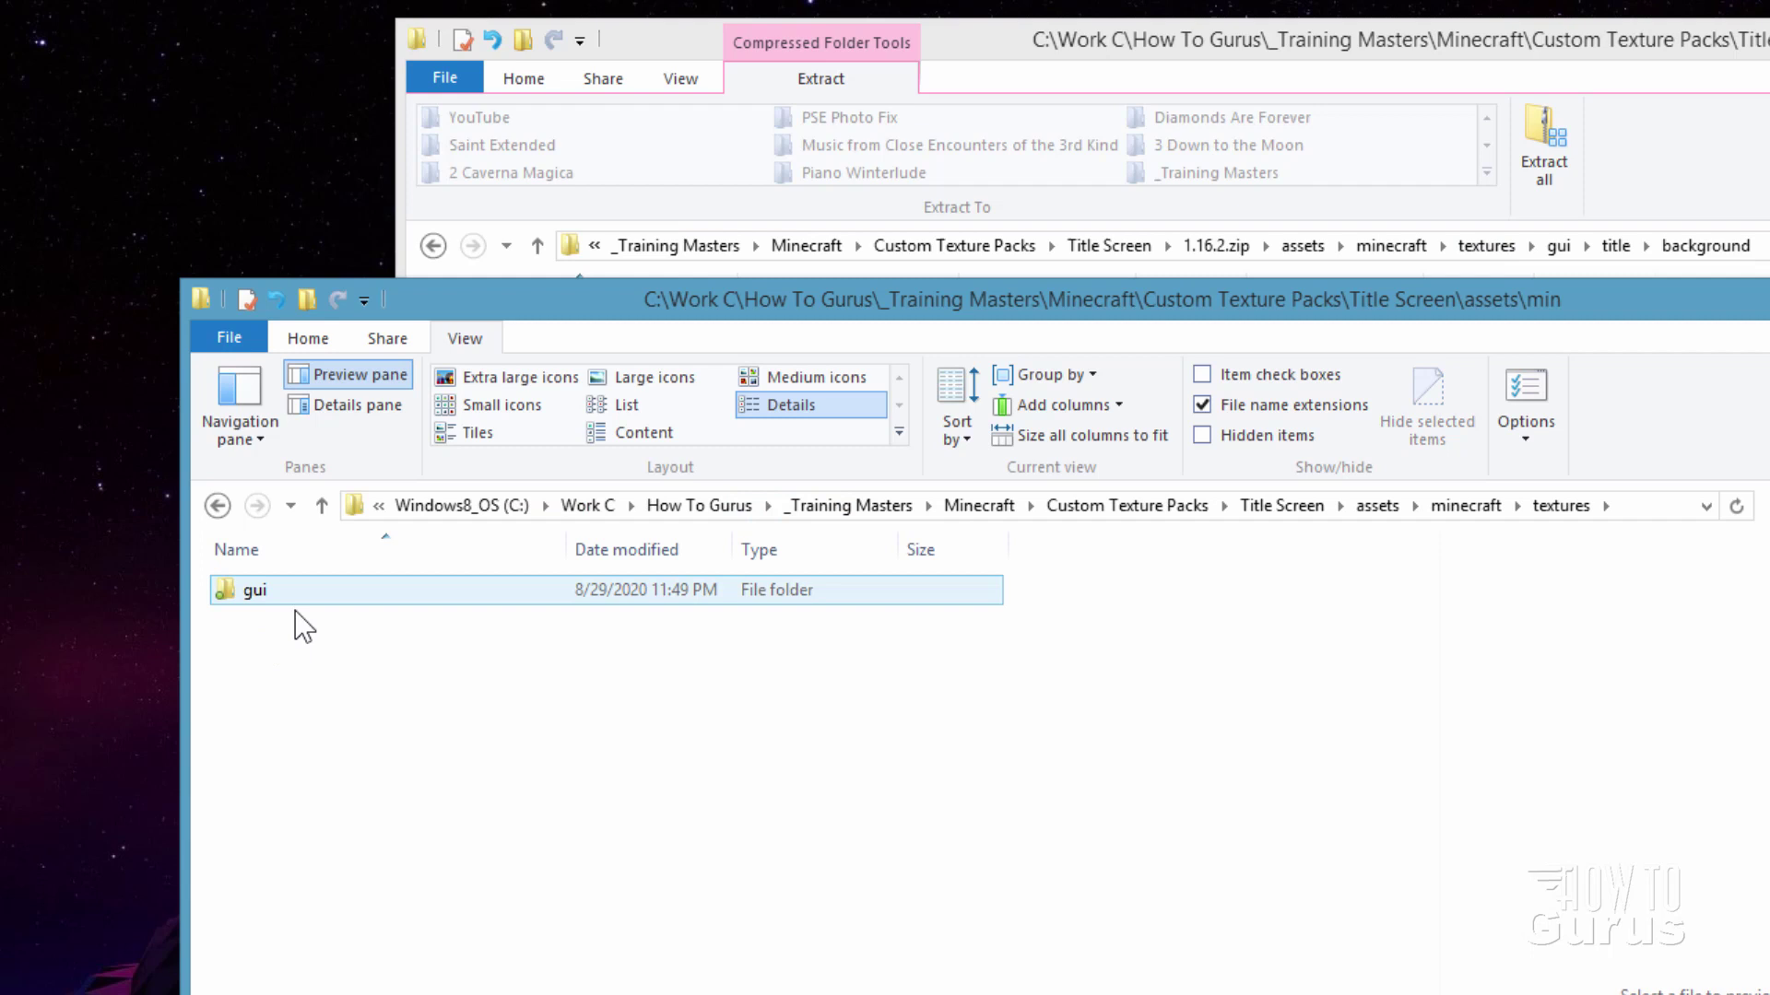
{"action": "double_click", "coordinate": [230, 597]}
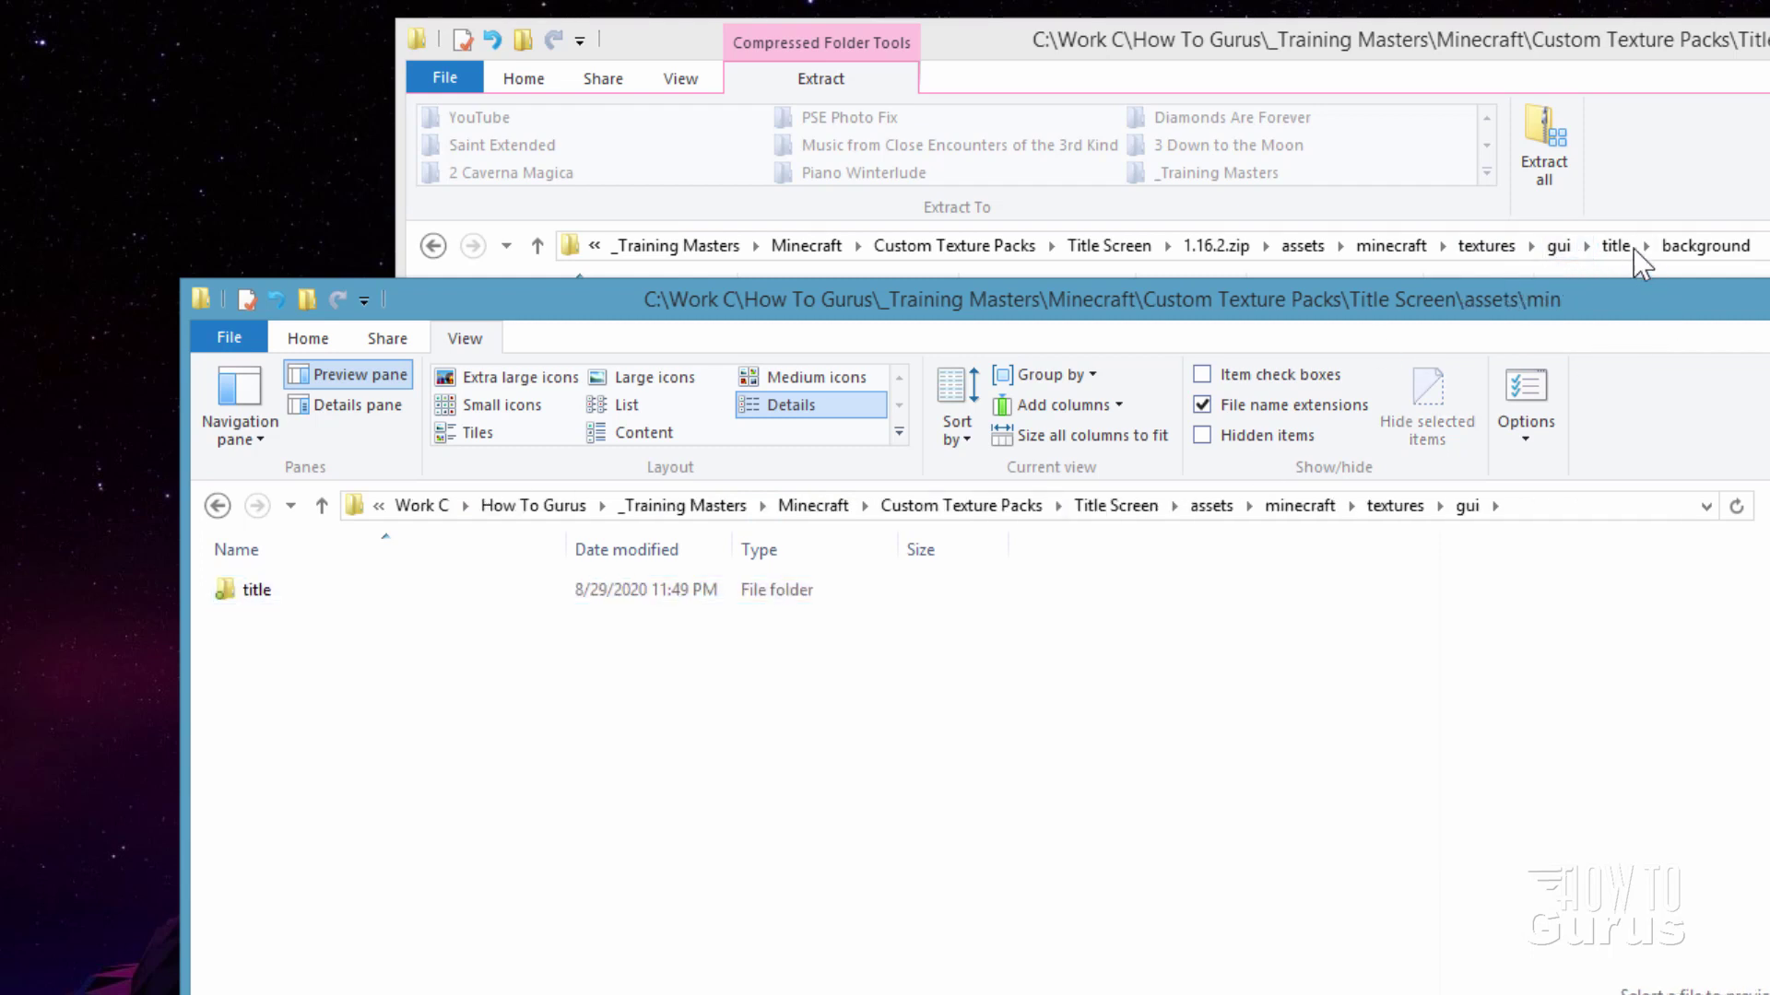
{"action": "double_click", "coordinate": [253, 592]}
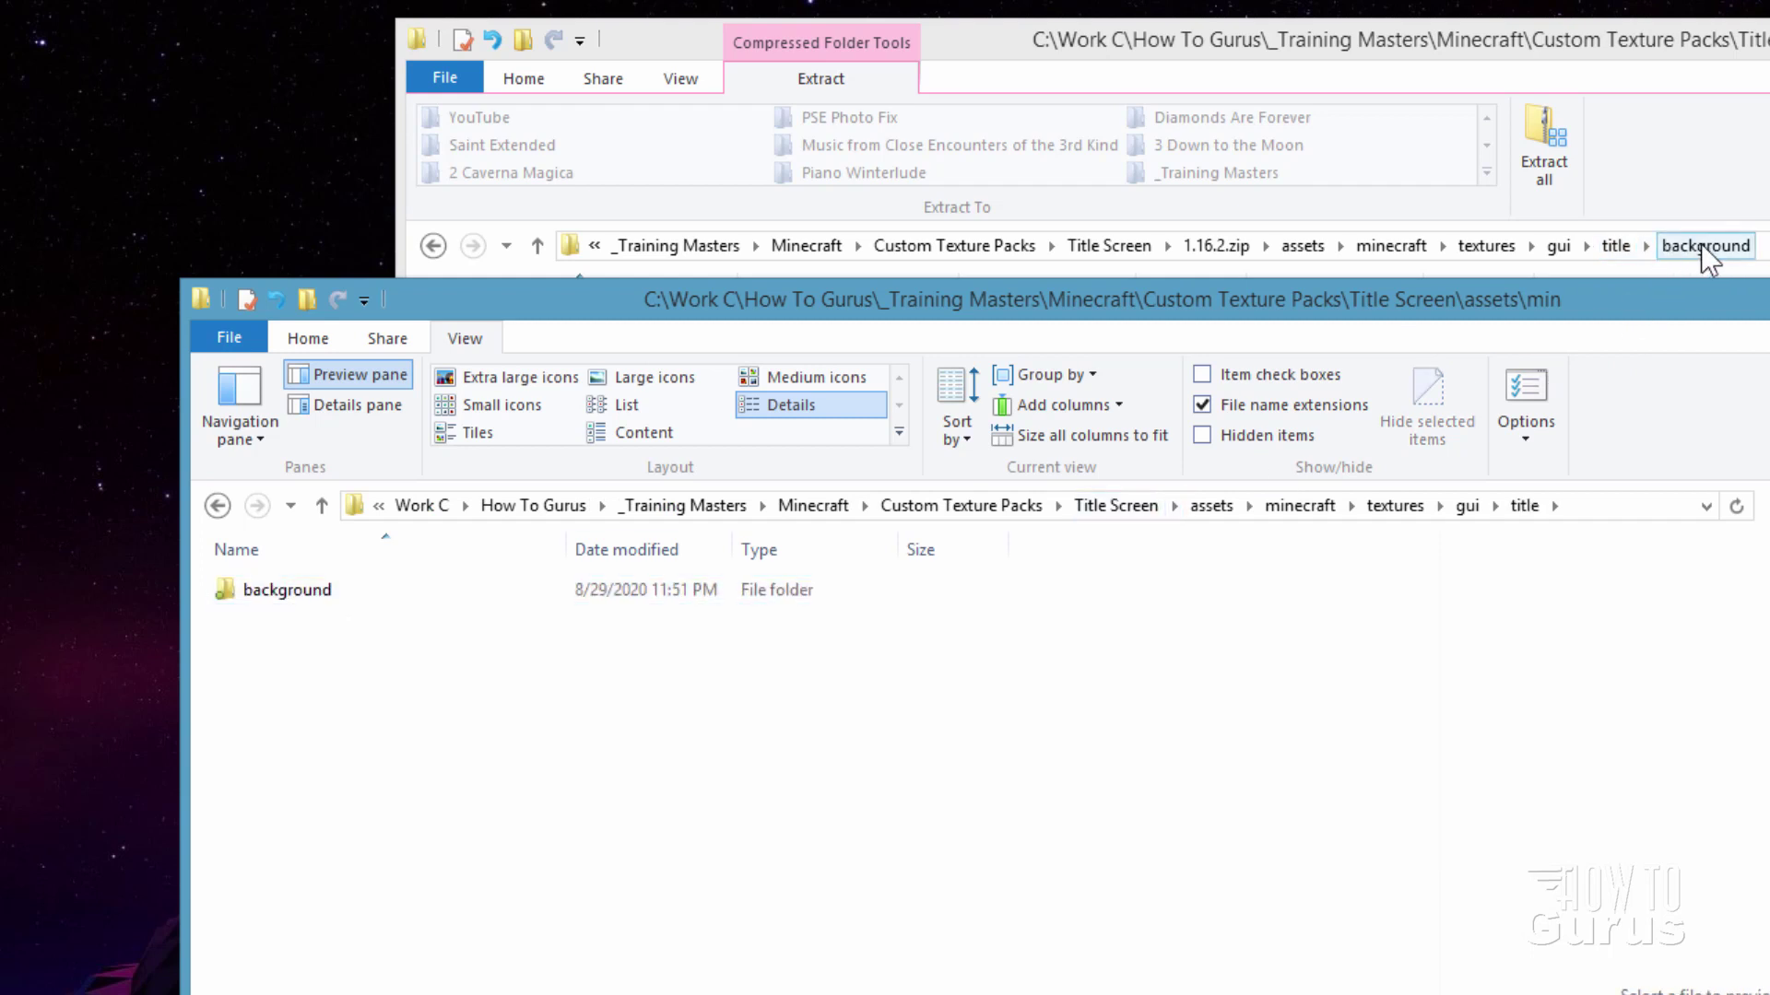
{"action": "double_click", "coordinate": [229, 597]}
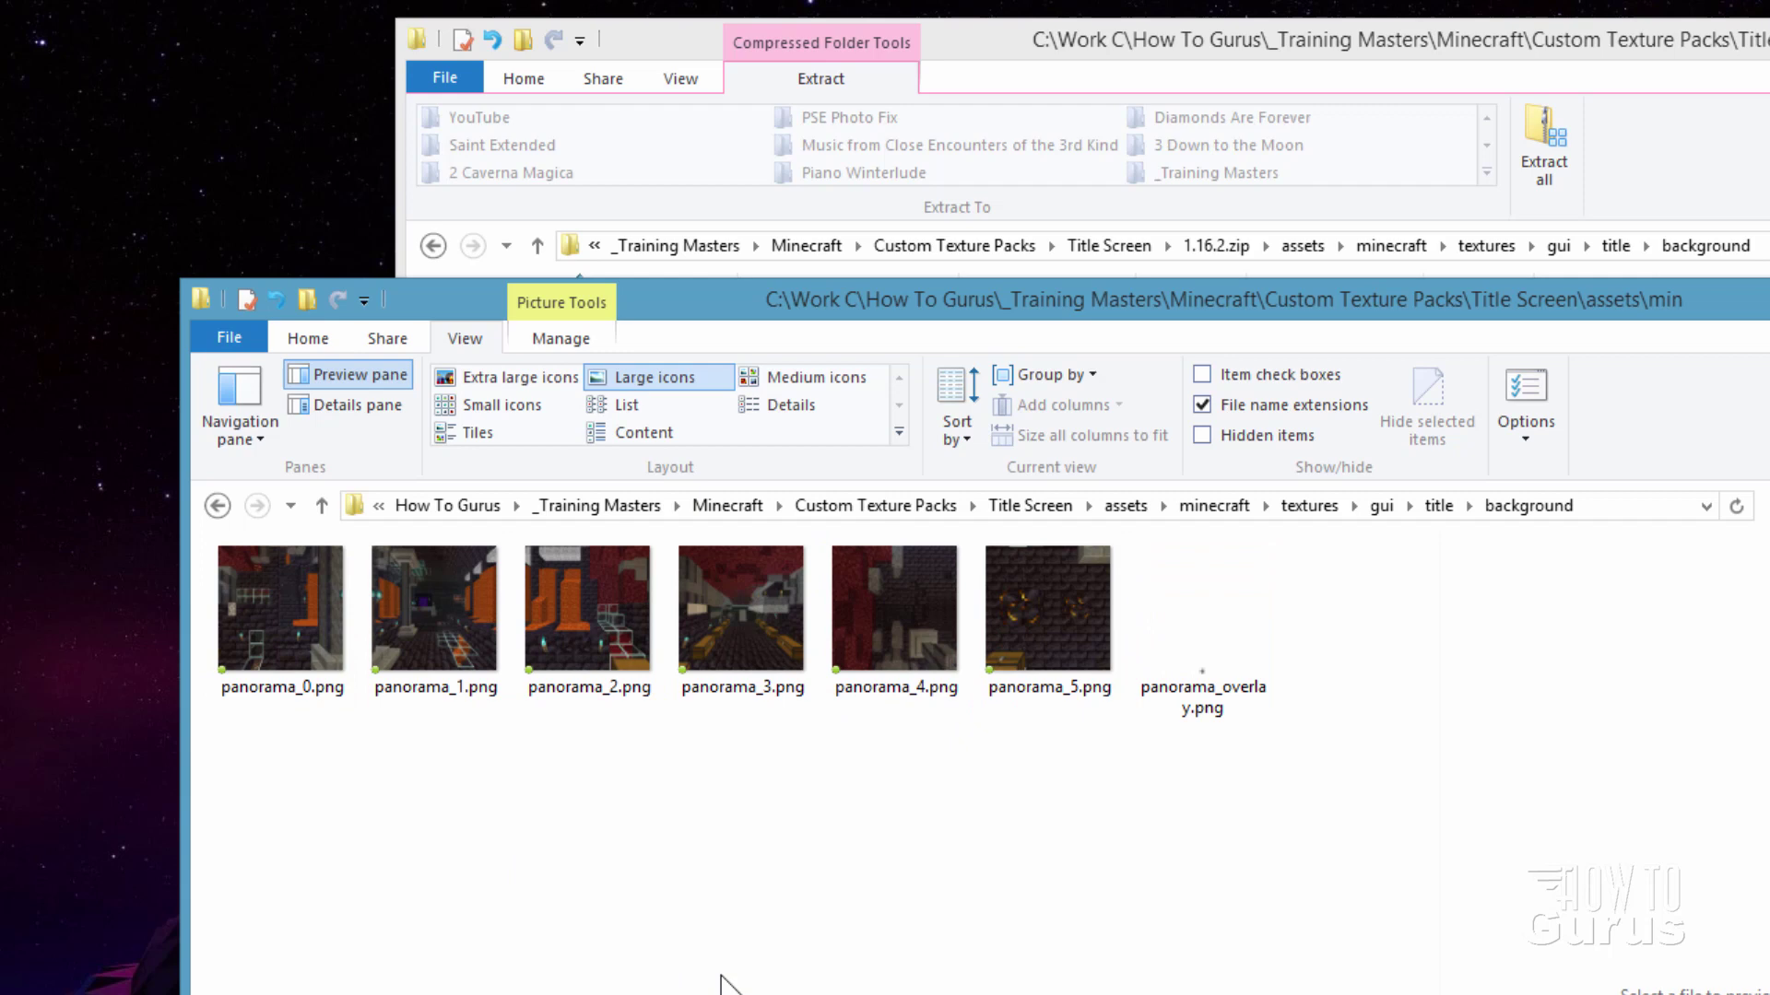
Copy panorama_overlay.png from the zip into the pack's background folder.
{"action": "left_click_drag", "start_coordinate": [957, 307], "coordinate": [945, 600]}
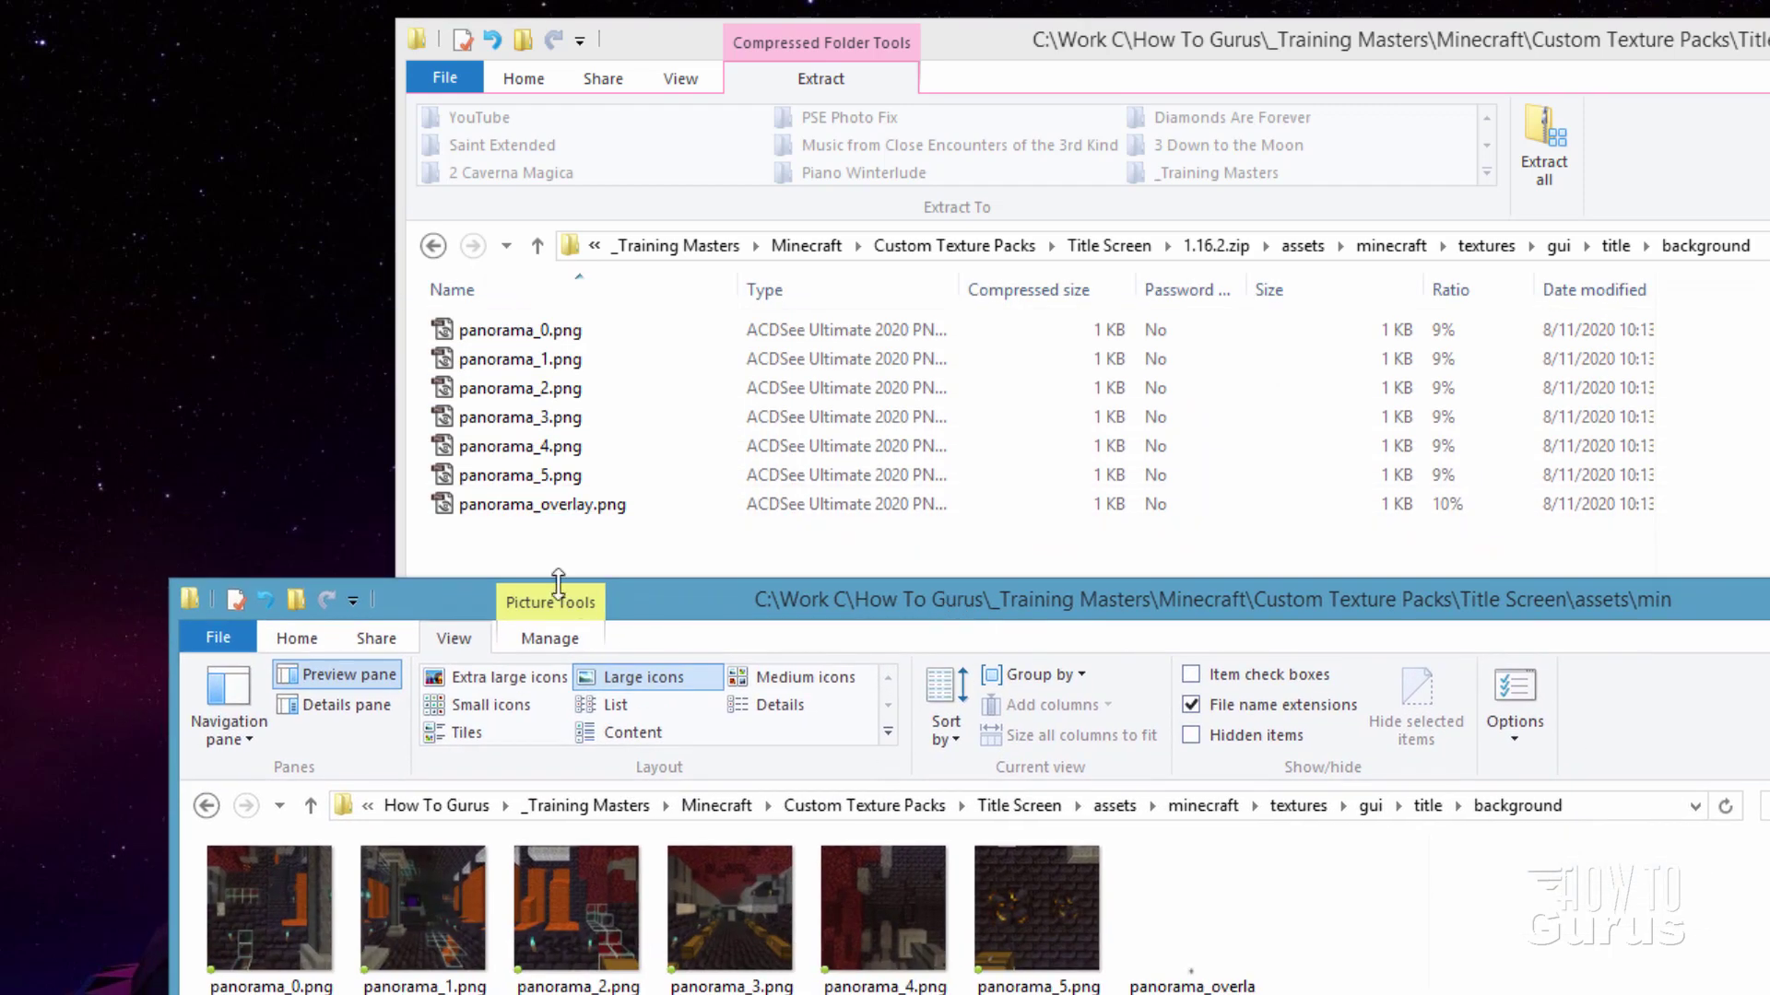
{"action": "left_click", "coordinate": [514, 505]}
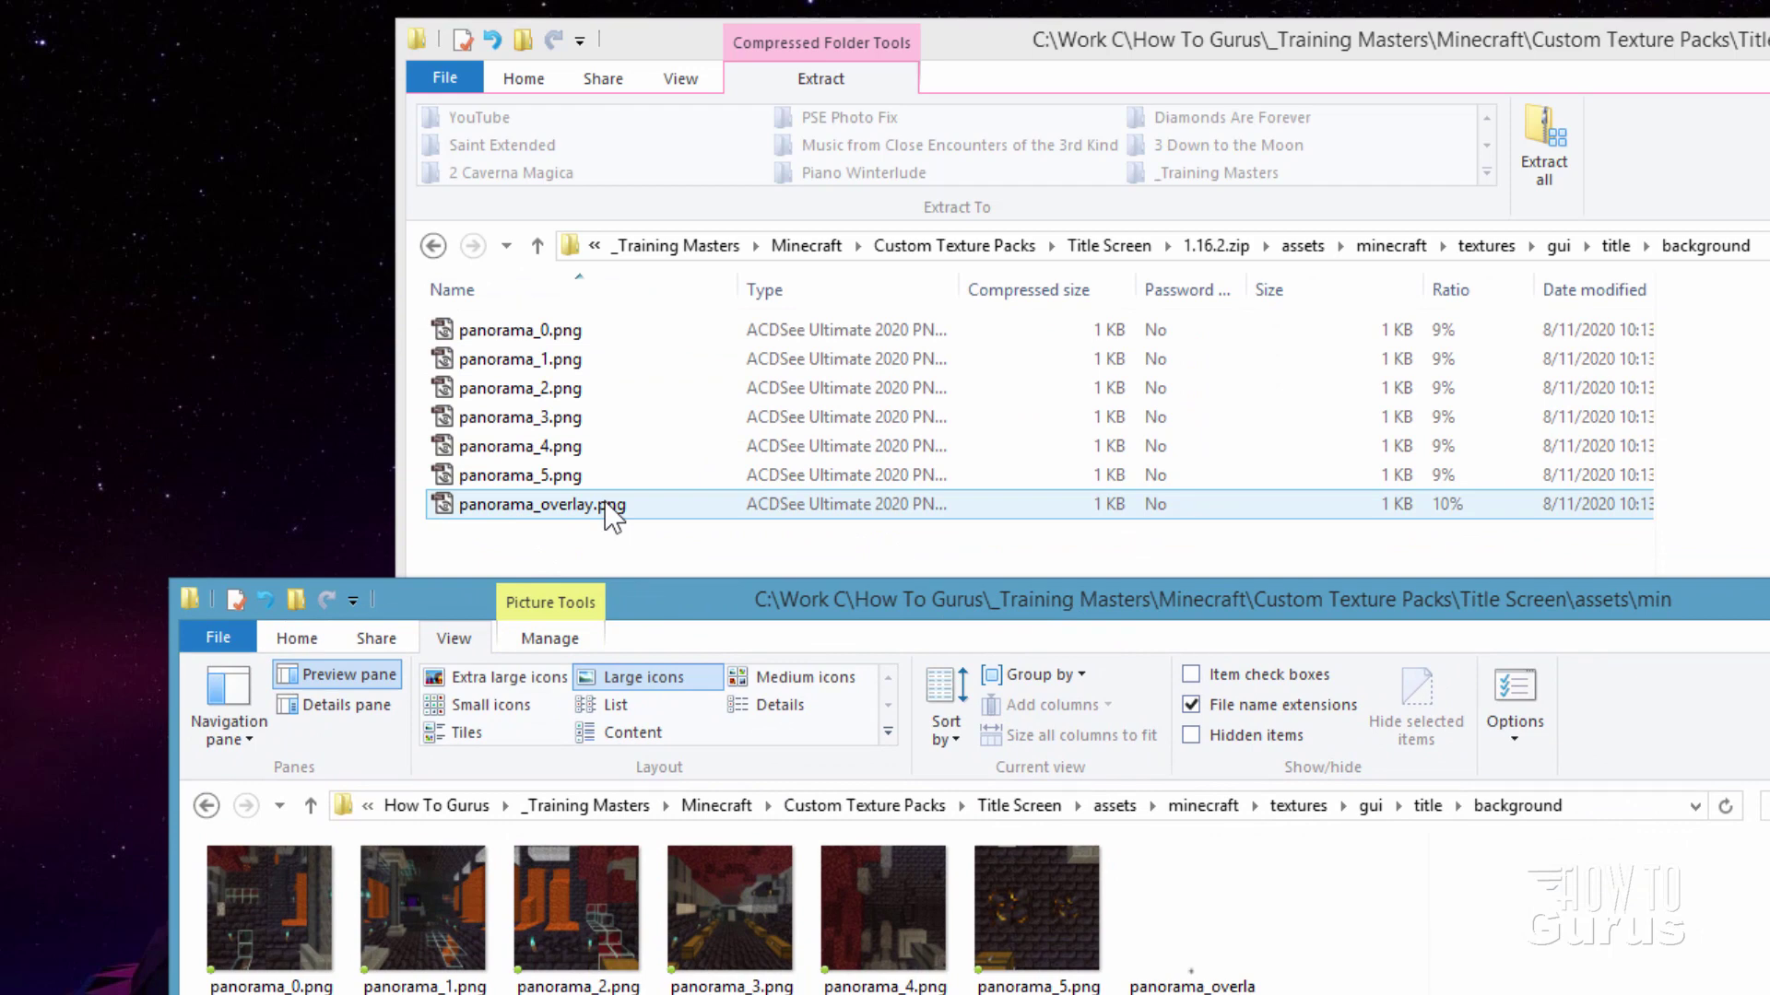
{"action": "left_click_drag", "start_coordinate": [595, 518], "coordinate": [972, 910]}
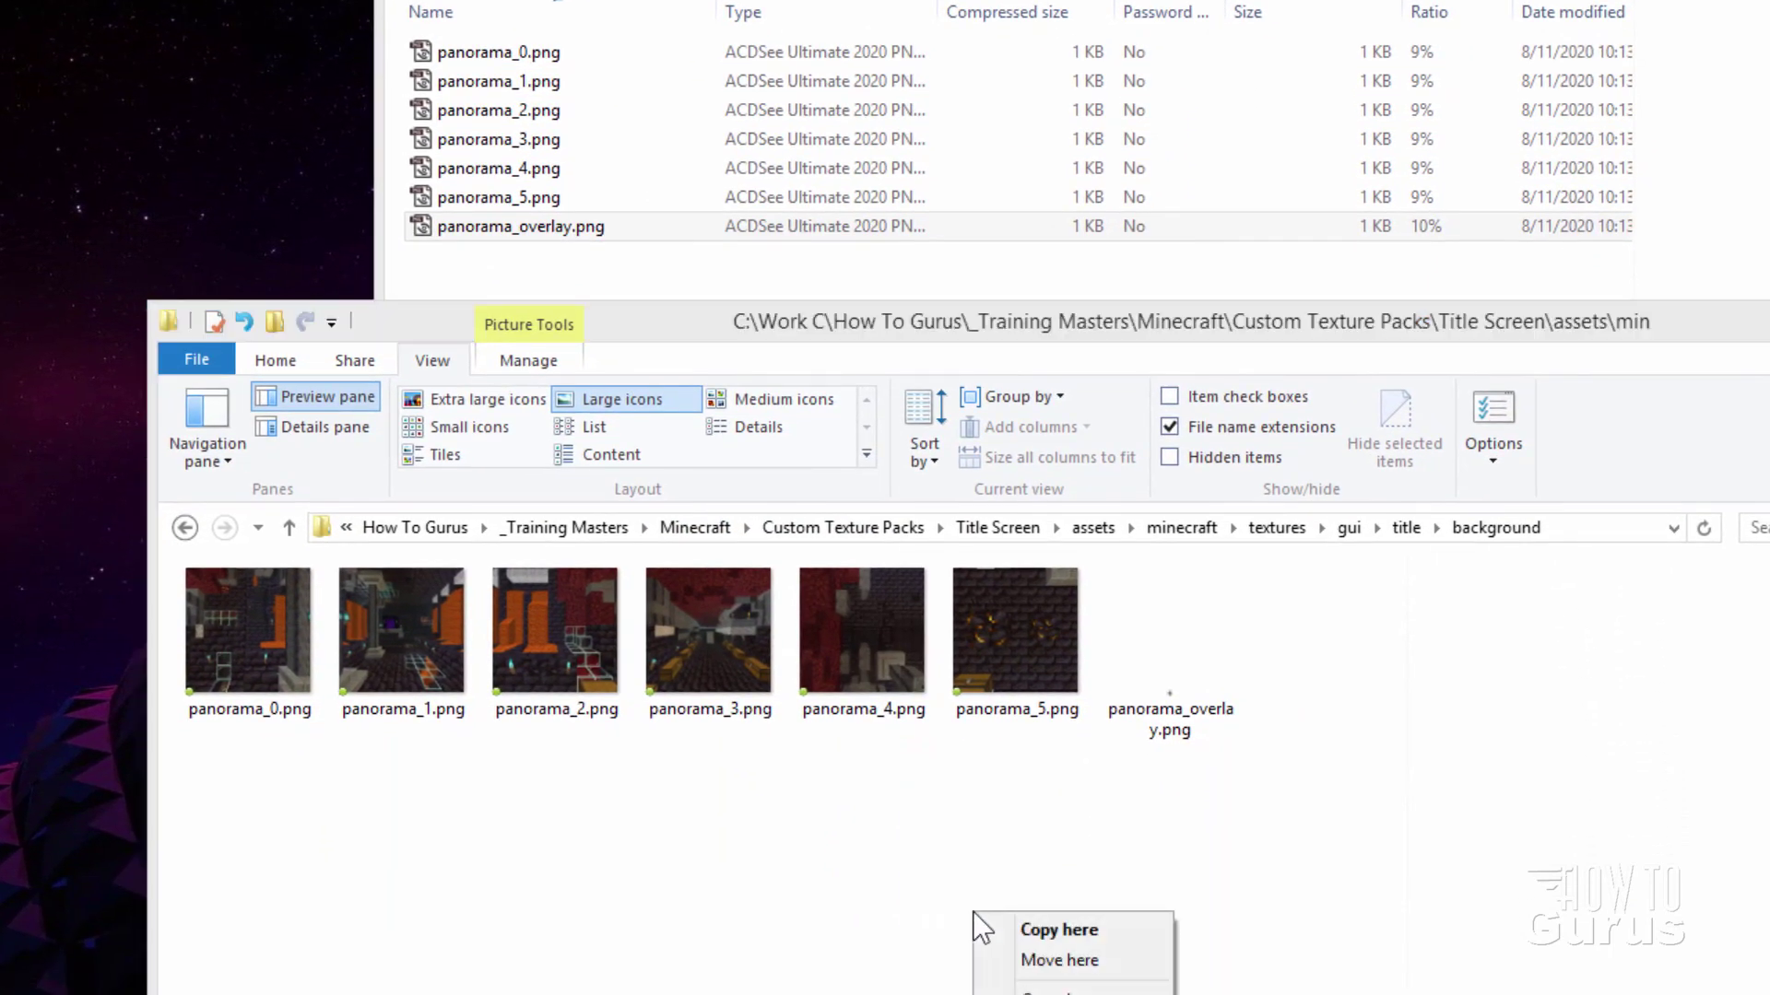
{"action": "left_click", "coordinate": [1091, 933]}
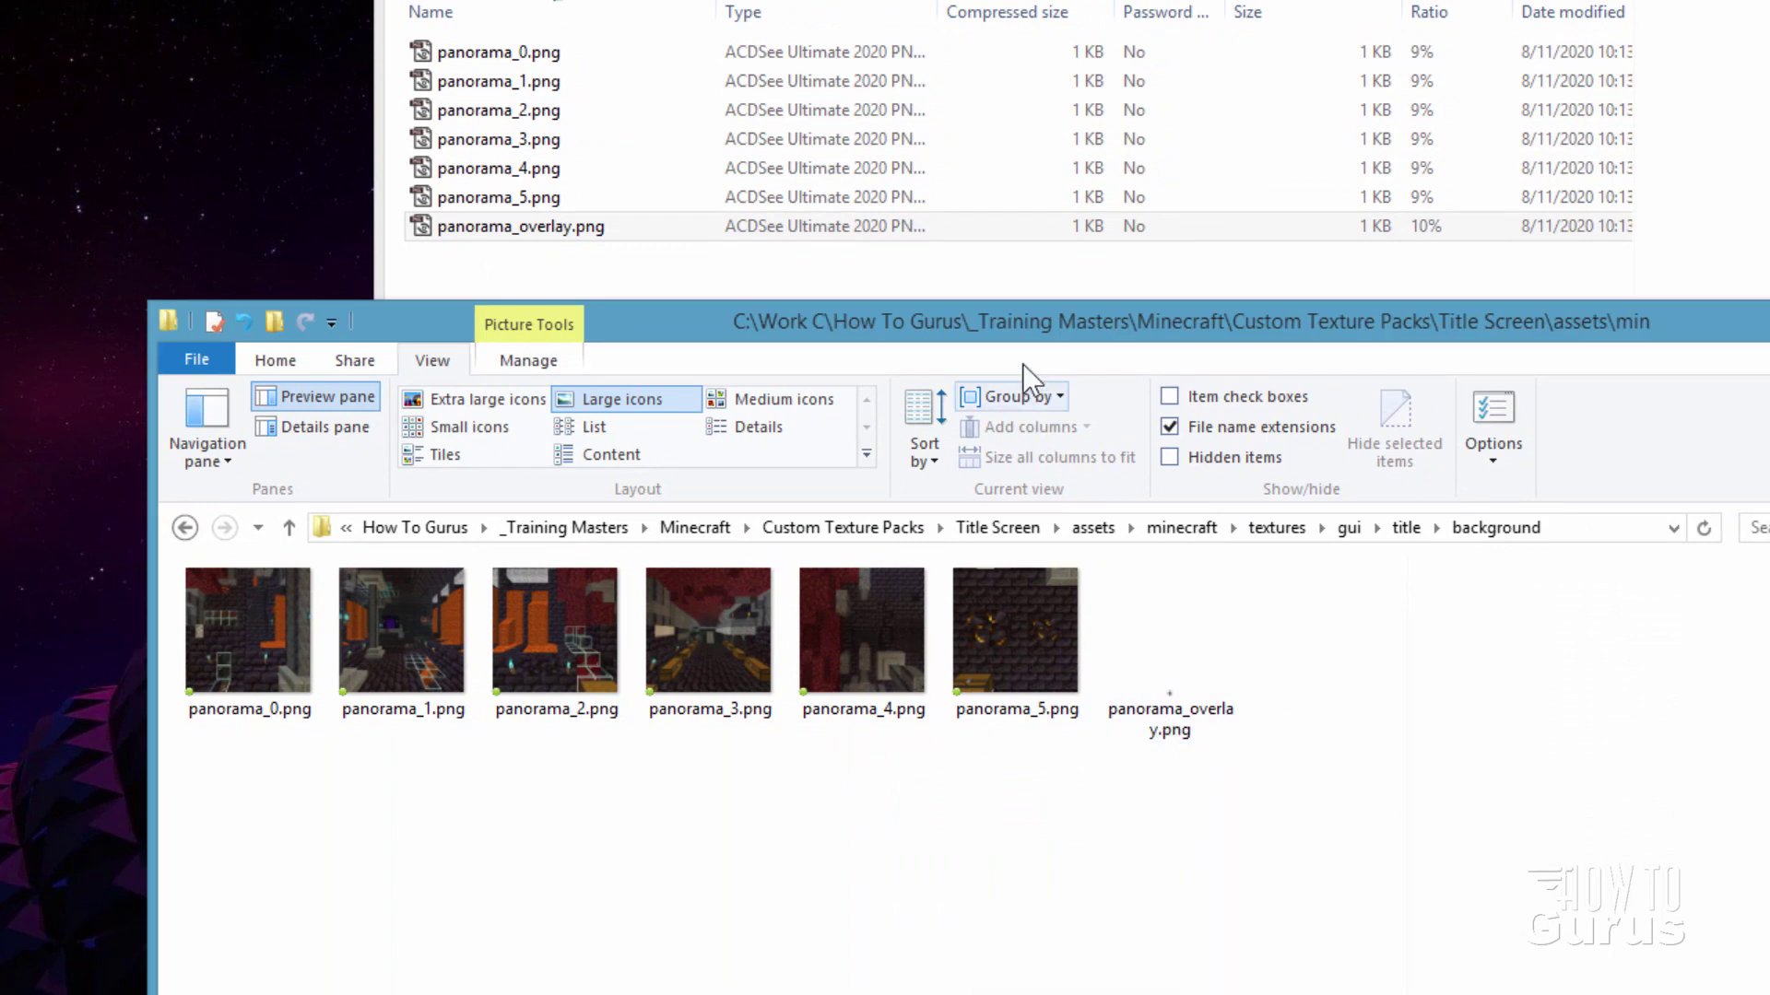
Rearrange the windows and go back up to the Title Screen folder.
{"action": "left_click_drag", "start_coordinate": [1018, 328], "coordinate": [1049, 264]}
{"action": "left_click_drag", "start_coordinate": [1005, 177], "coordinate": [1000, 101]}
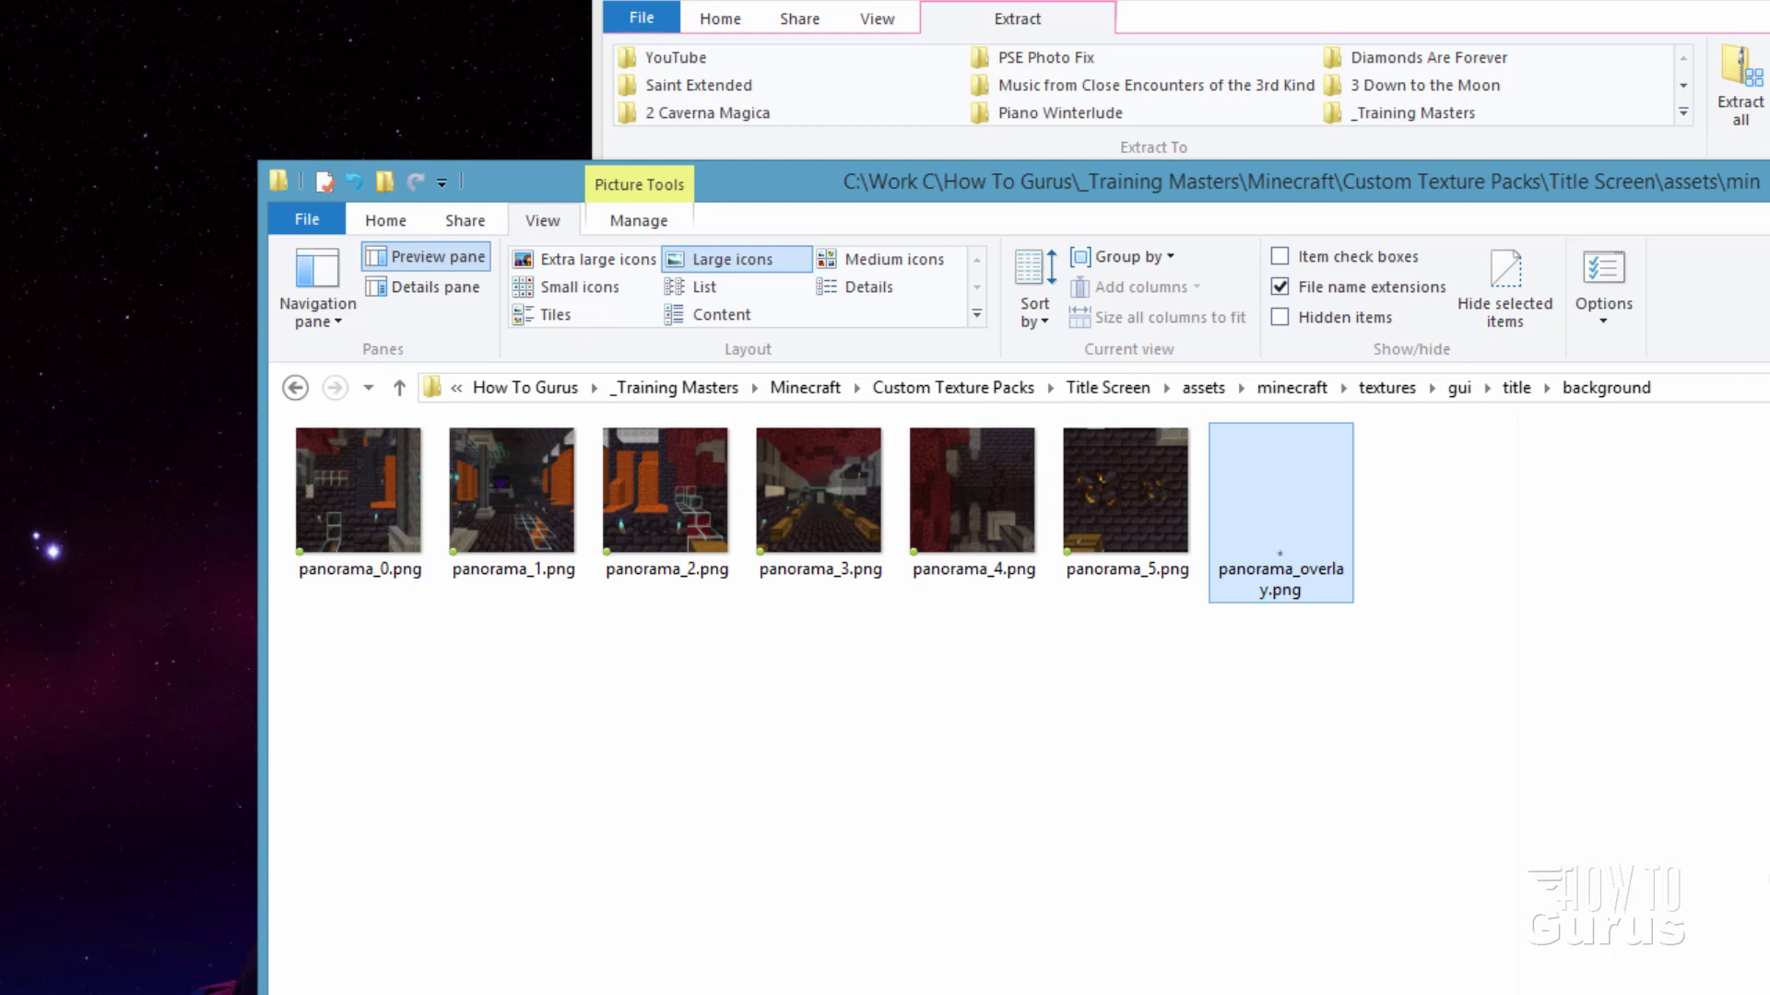
{"action": "left_click_drag", "start_coordinate": [1769, 189], "coordinate": [1747, 124]}
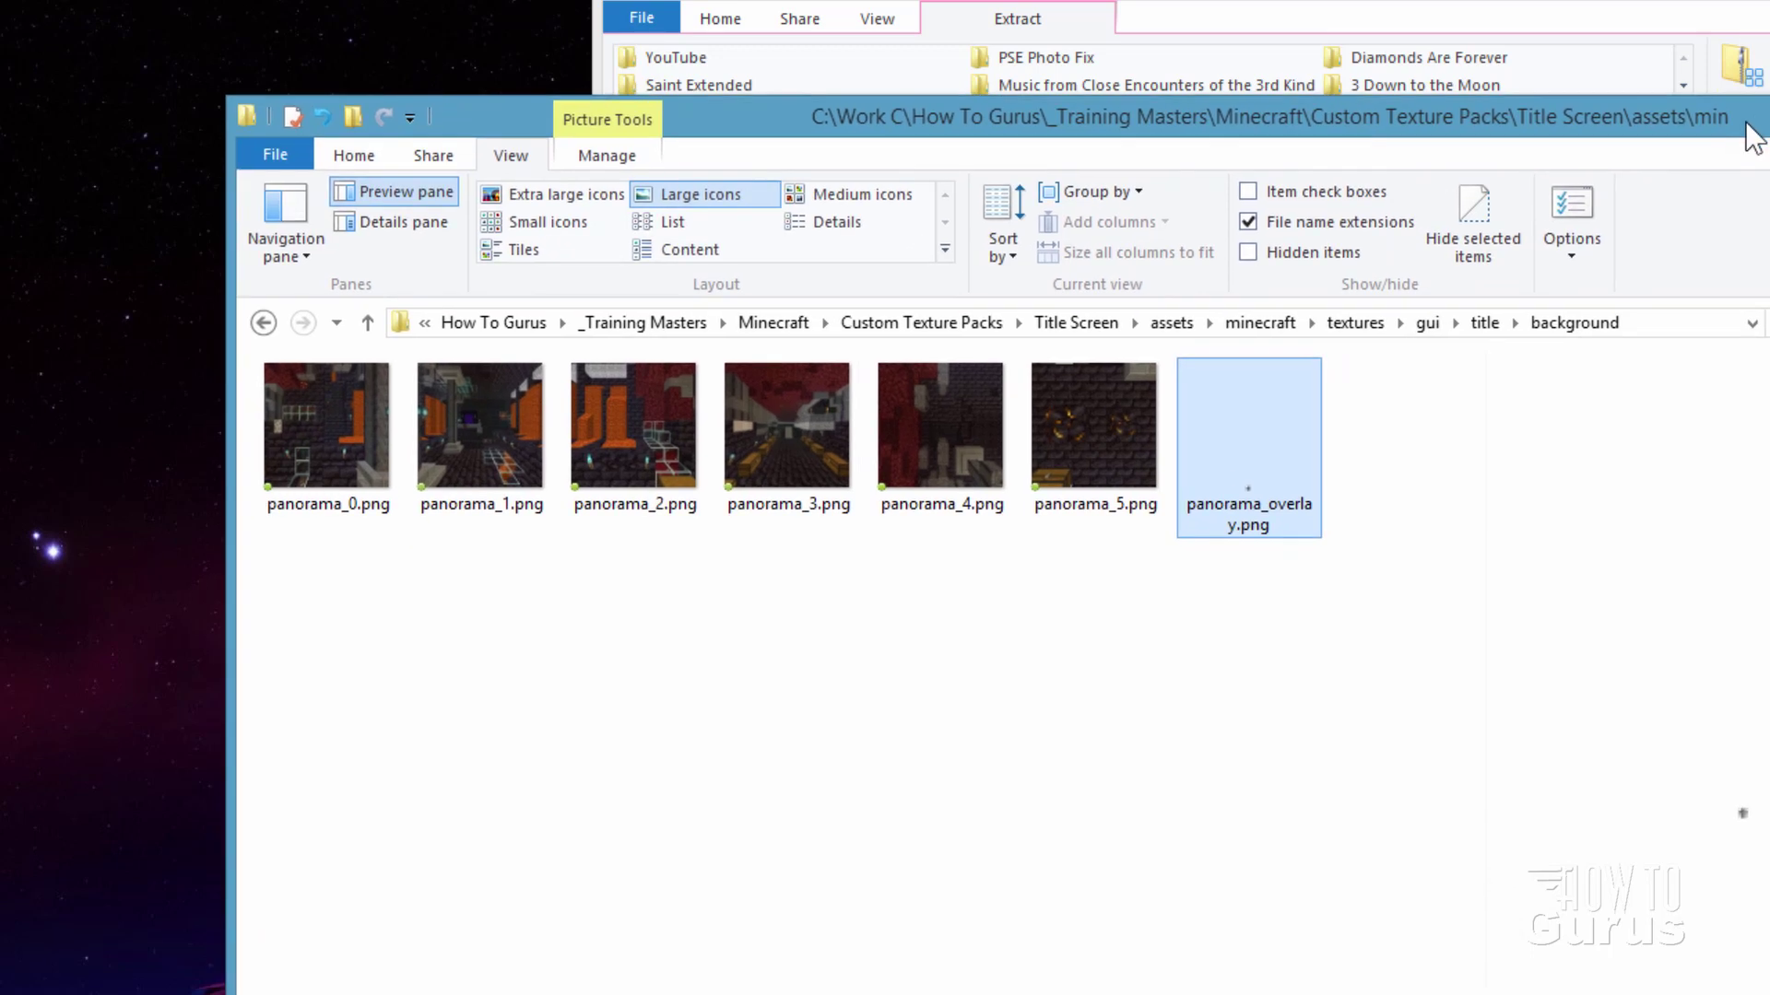
{"action": "left_click", "coordinate": [1076, 323]}
{"action": "left_click_drag", "start_coordinate": [296, 424], "coordinate": [466, 668]}
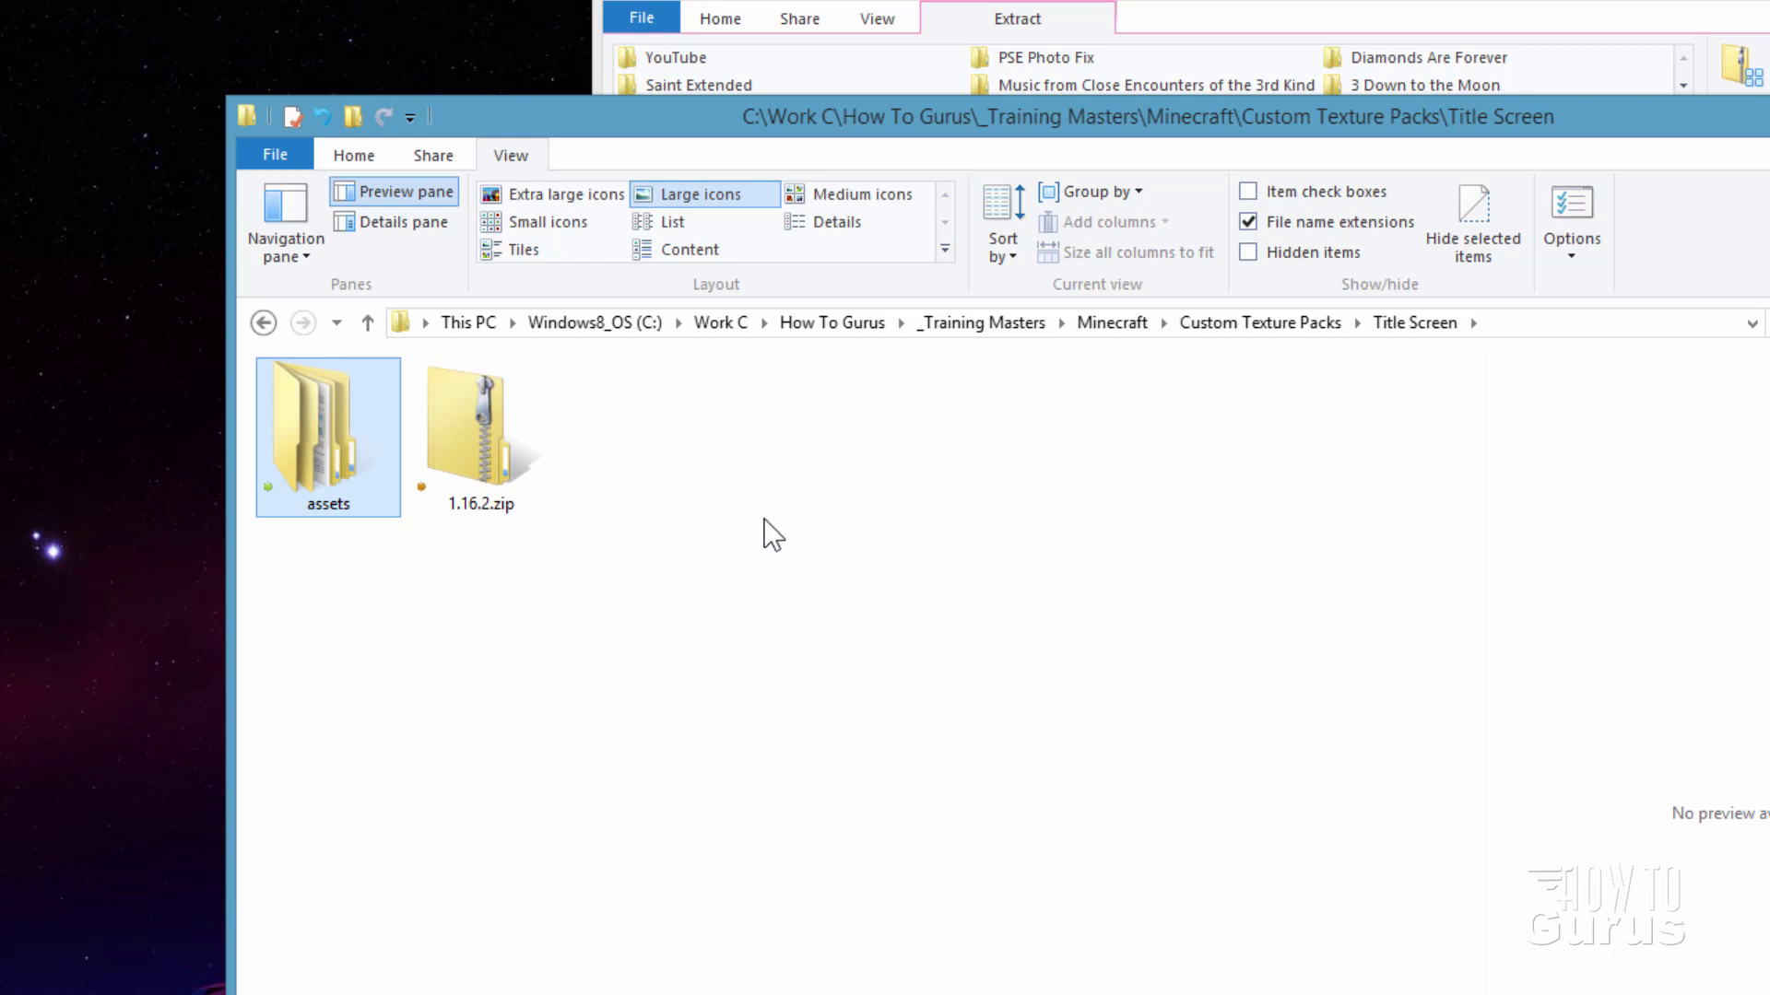
Copy pack.mcmeta and pack.png from the zip's root into the Title Screen folder.
{"action": "key", "text": "alt+Tab"}
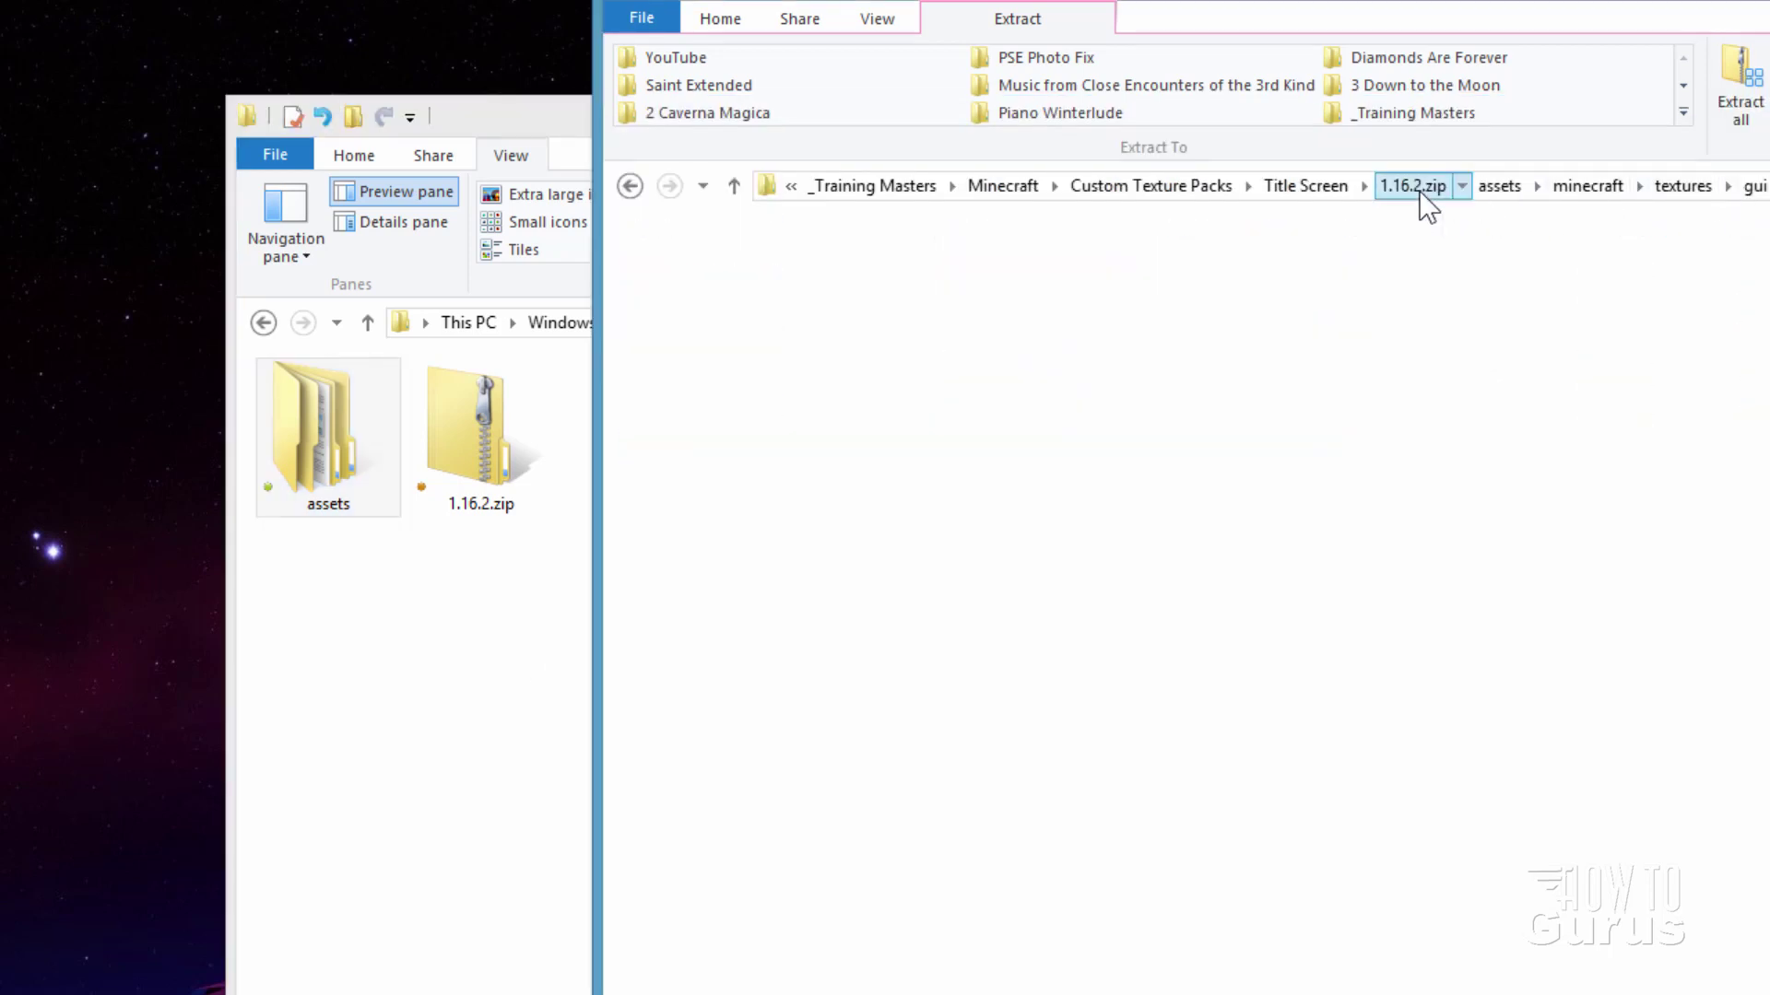
{"action": "left_click", "coordinate": [1413, 185]}
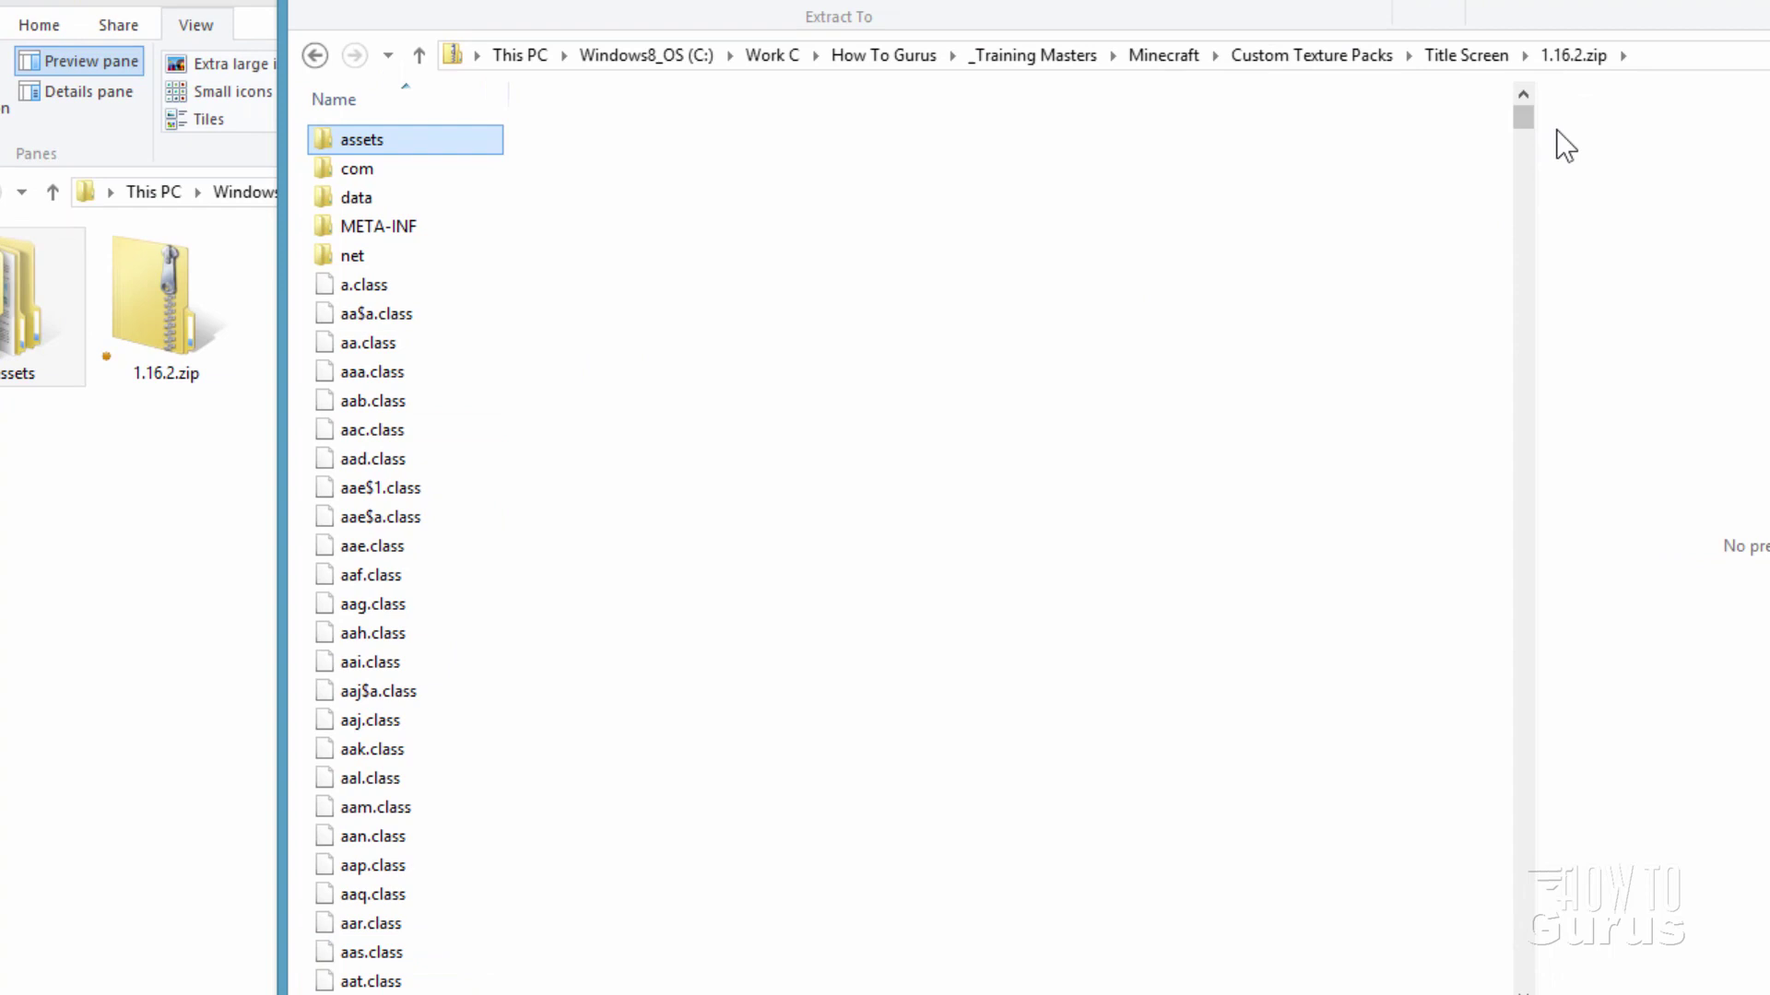
{"action": "mouse_move", "coordinate": [1521, 119]}
{"action": "left_mouse_down"}
{"action": "mouse_move", "coordinate": [1508, 250]}
{"action": "mouse_move", "coordinate": [1526, 480]}
{"action": "mouse_move", "coordinate": [1573, 672]}
{"action": "mouse_move", "coordinate": [1582, 930]}
{"action": "left_mouse_up"}
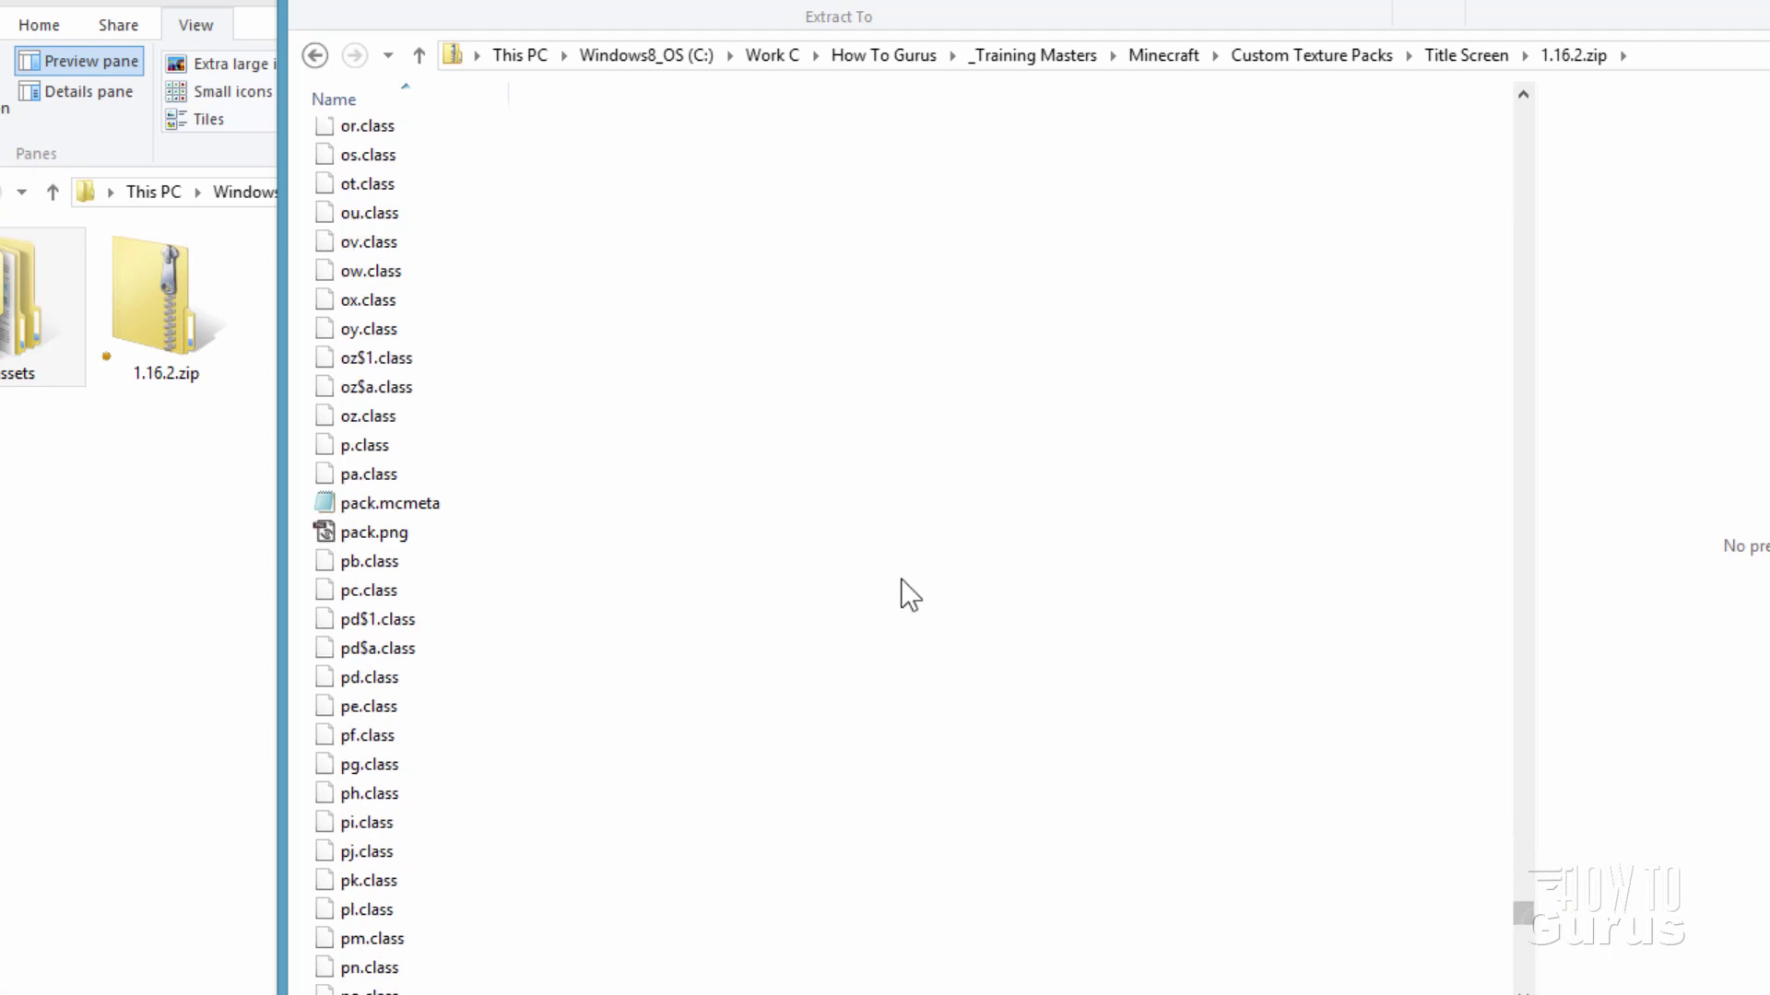
{"action": "left_click", "coordinate": [410, 504]}
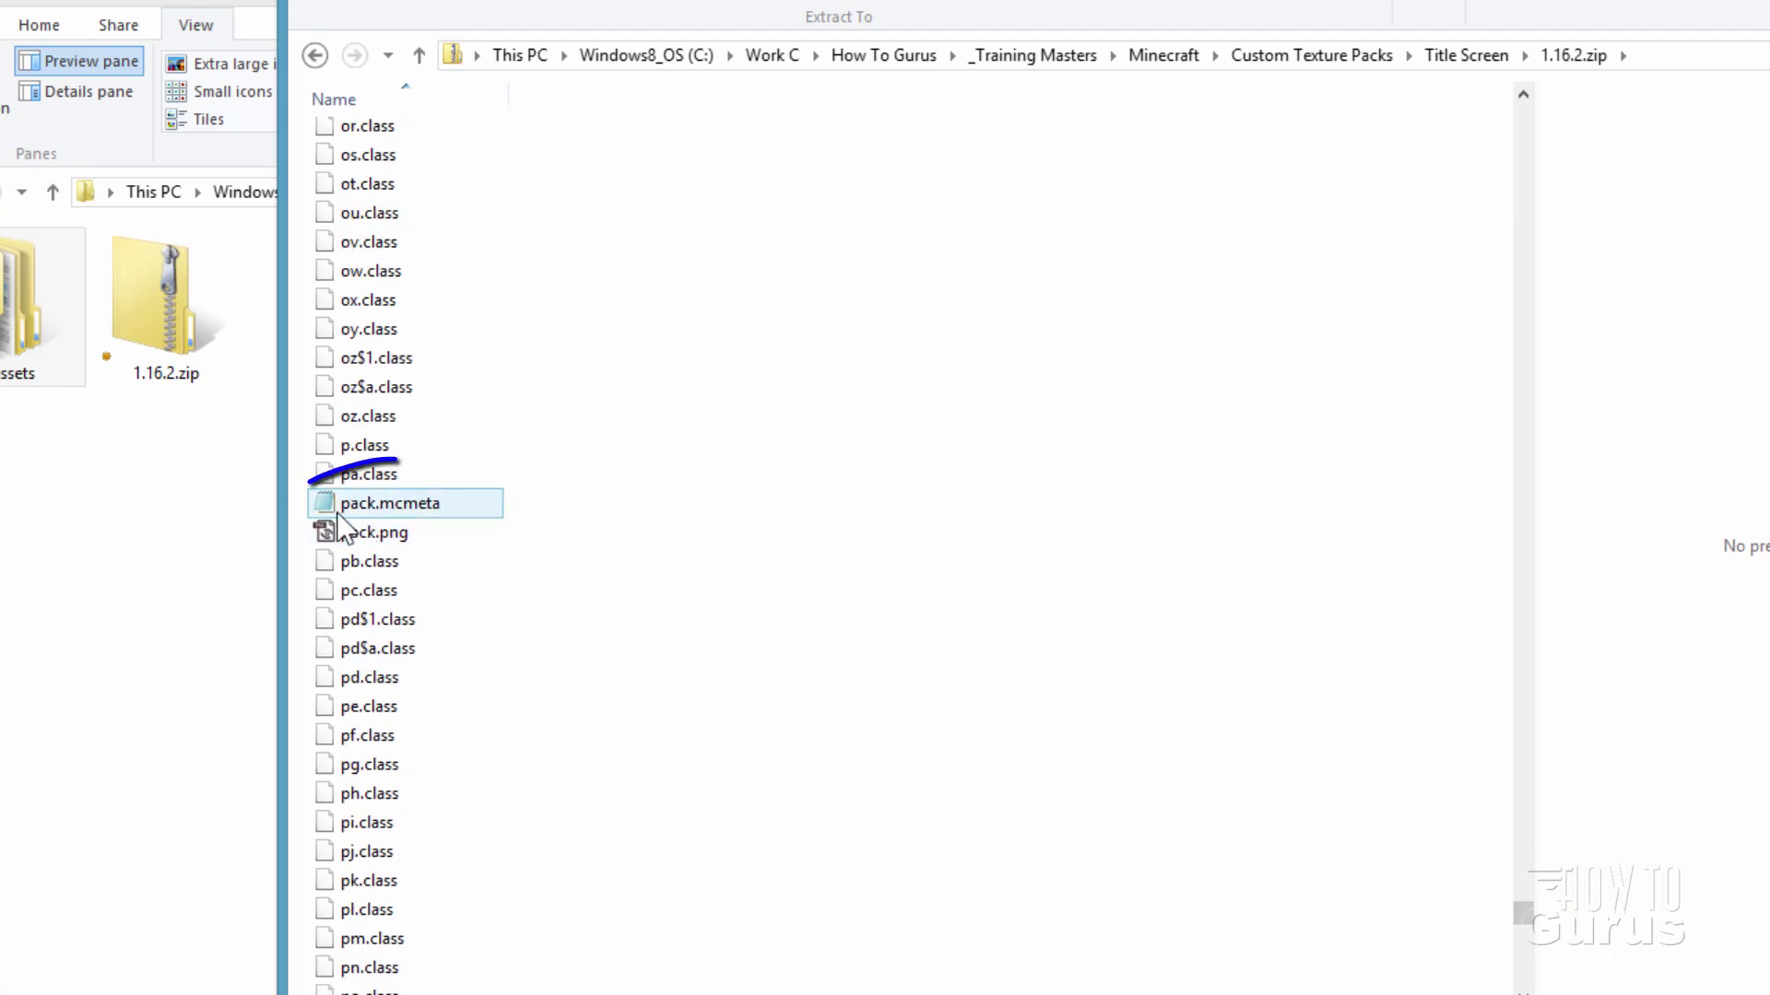
{"action": "left_click", "coordinate": [412, 532]}
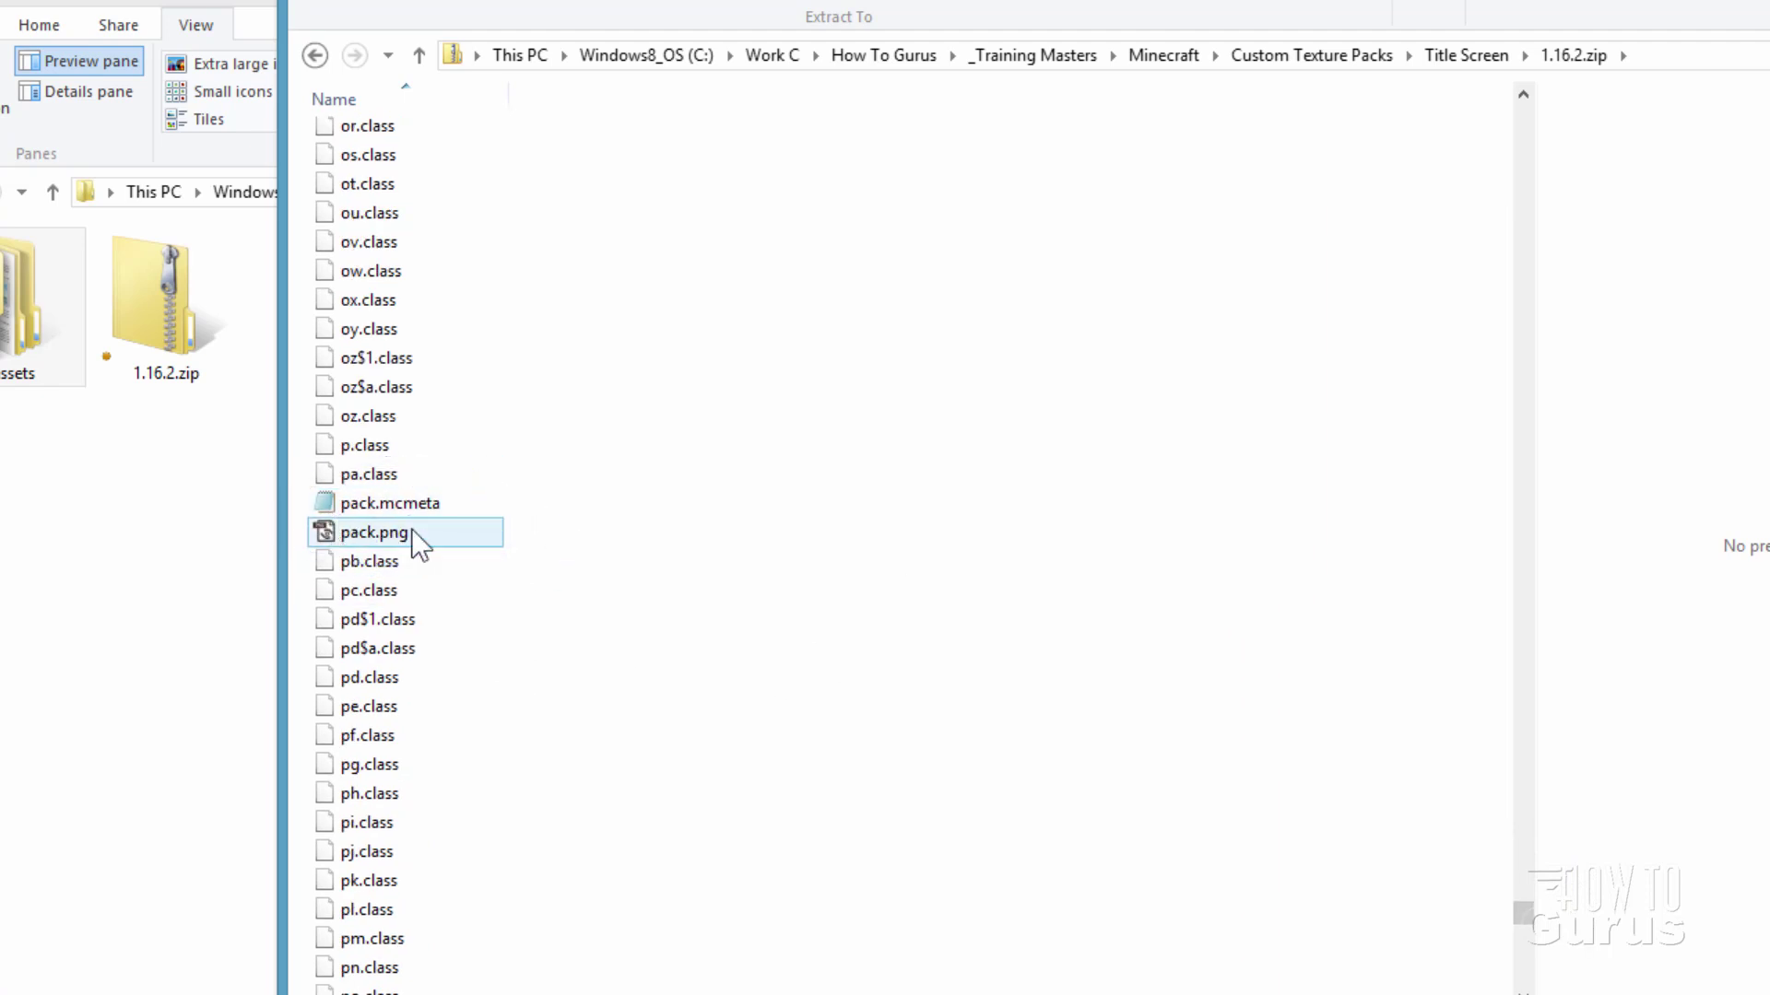
{"action": "left_click", "coordinate": [461, 506], "text": "ctrl"}
{"action": "left_click_drag", "start_coordinate": [389, 533], "coordinate": [103, 532]}
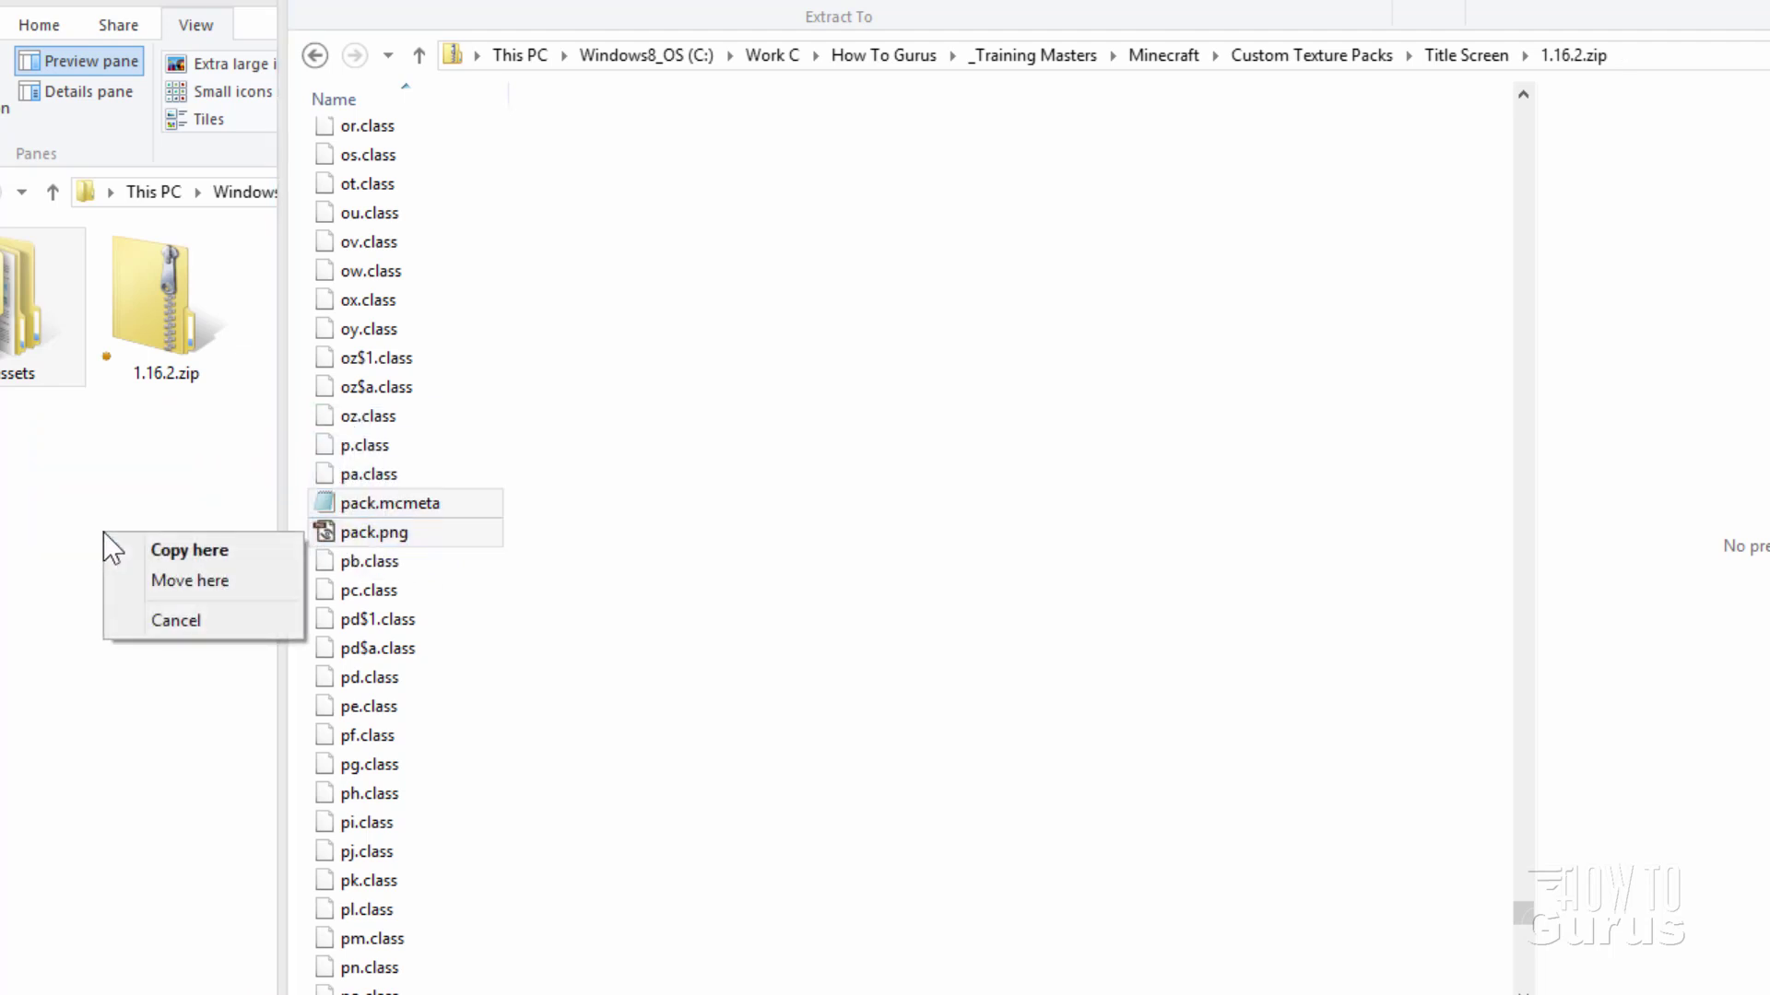
{"action": "left_click", "coordinate": [181, 551]}
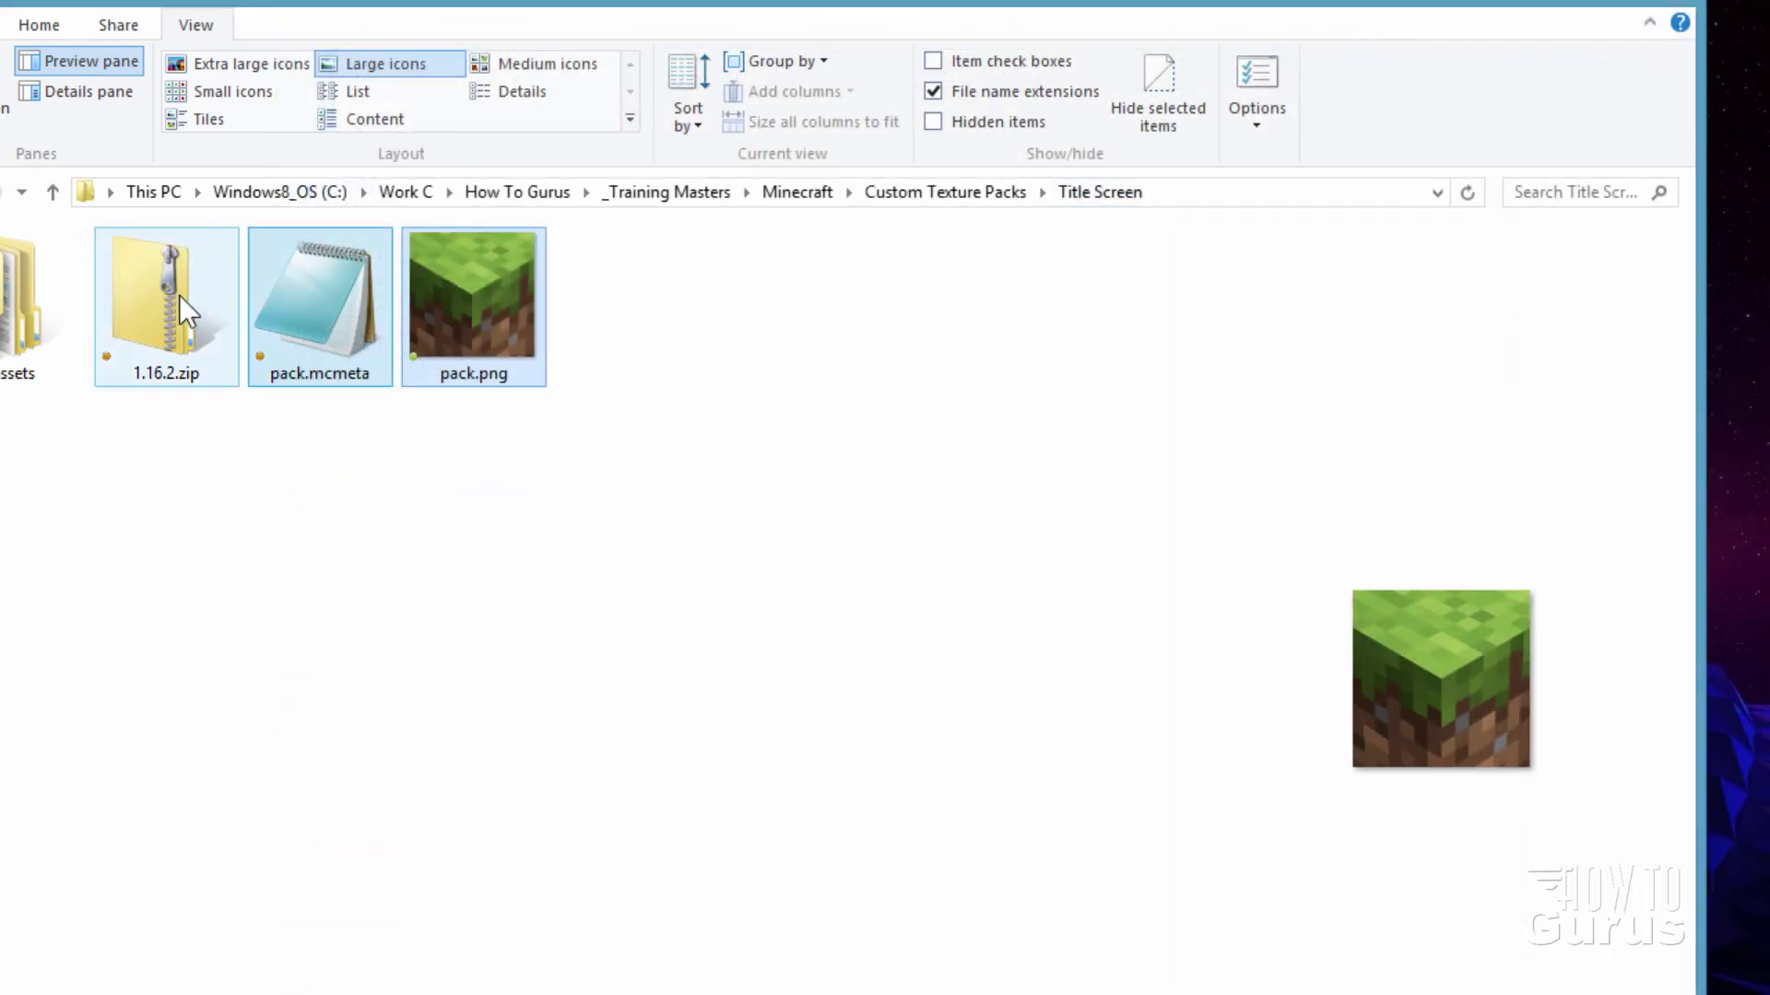
Delete 1.16.2.zip from the Title Screen folder.
{"action": "left_click", "coordinate": [140, 296]}
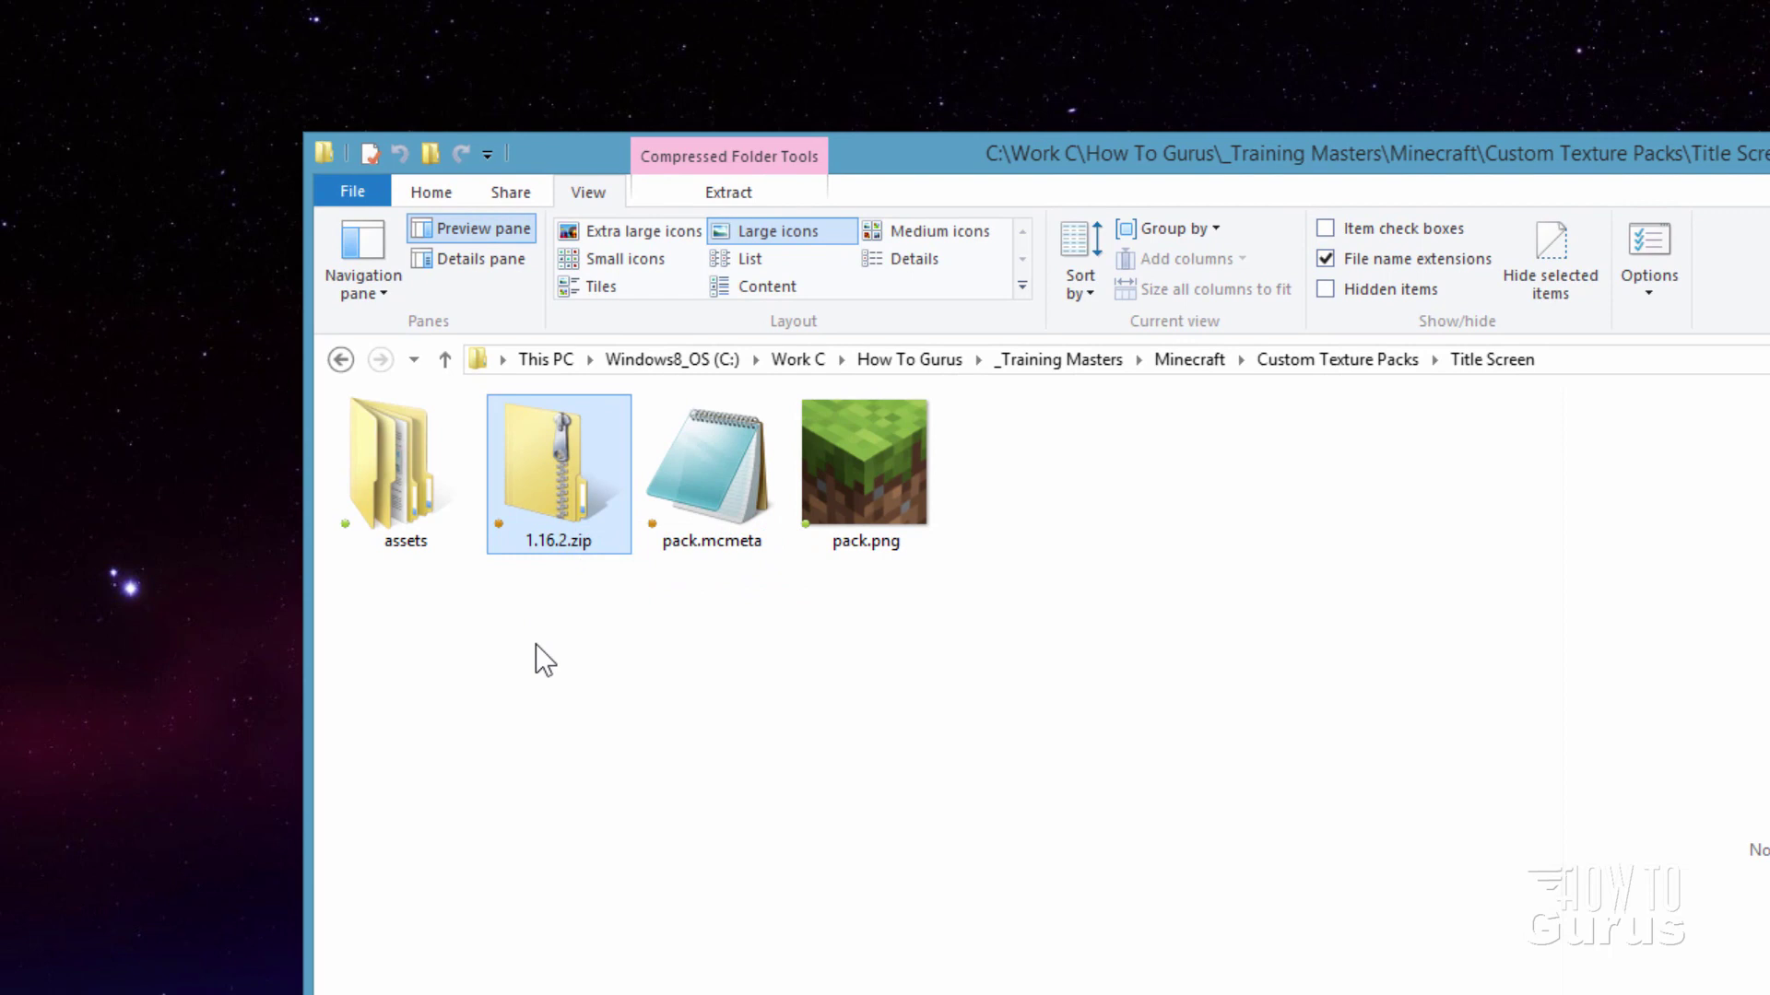
{"action": "mouse_move", "coordinate": [569, 487]}
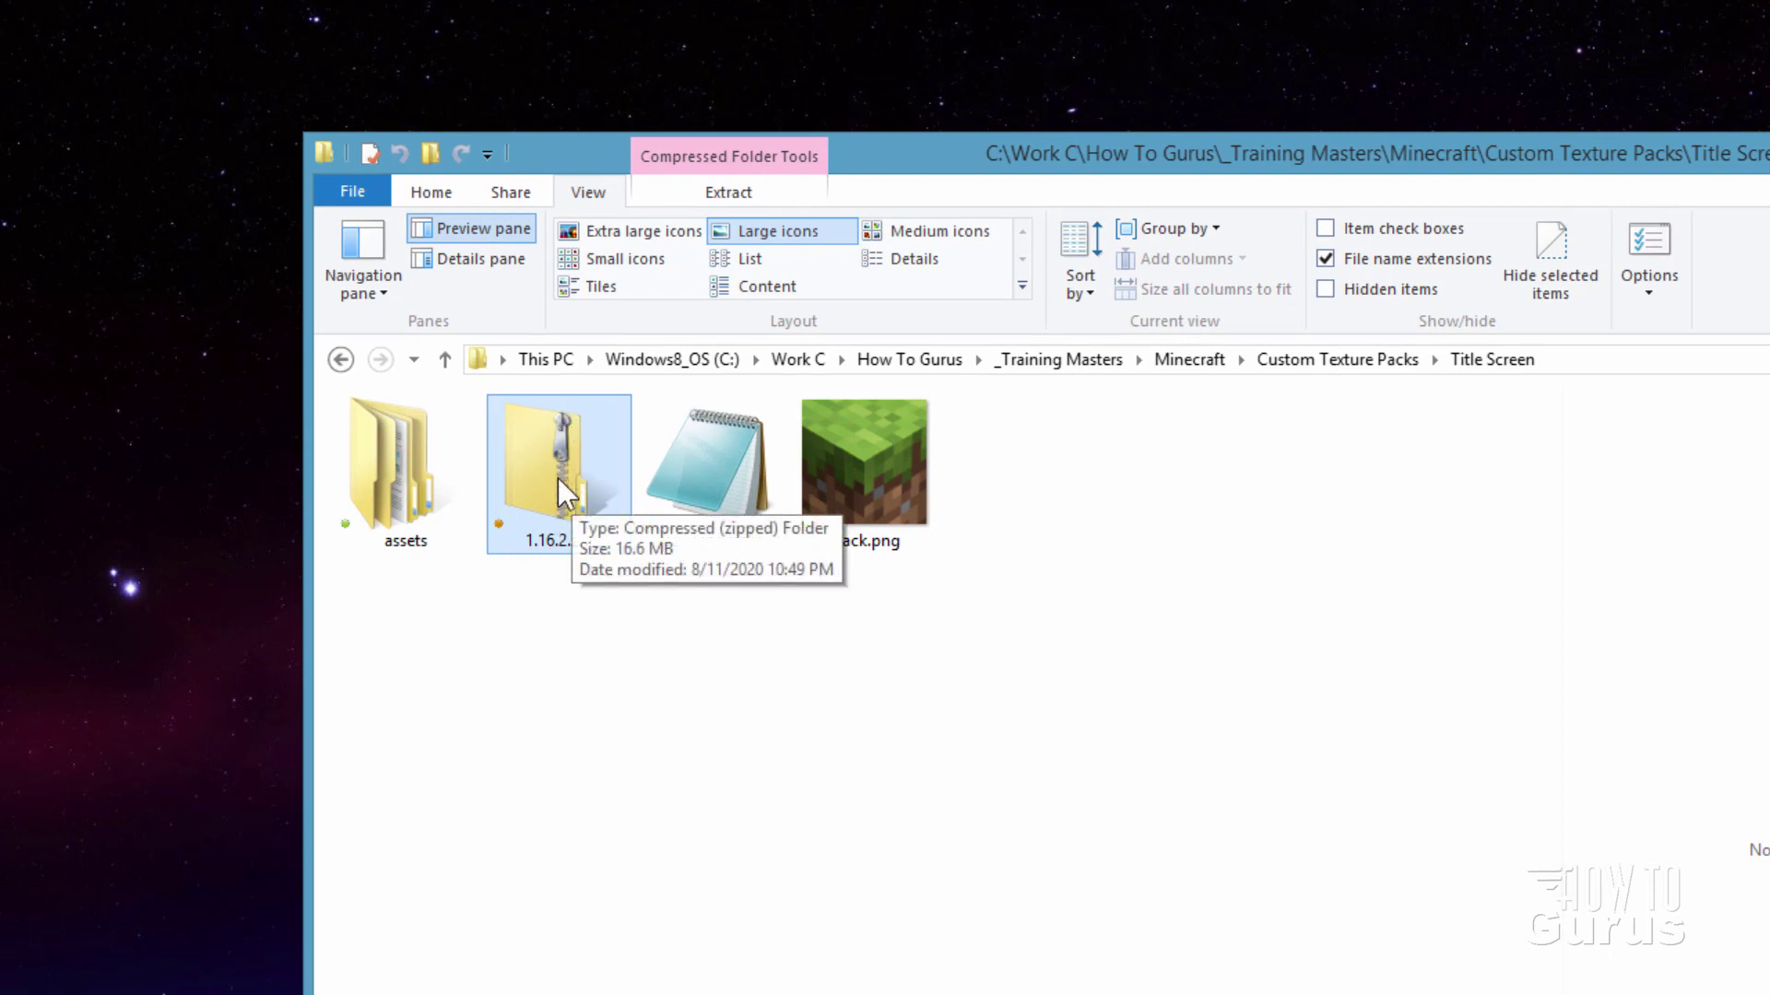
{"action": "key", "text": "Delete"}
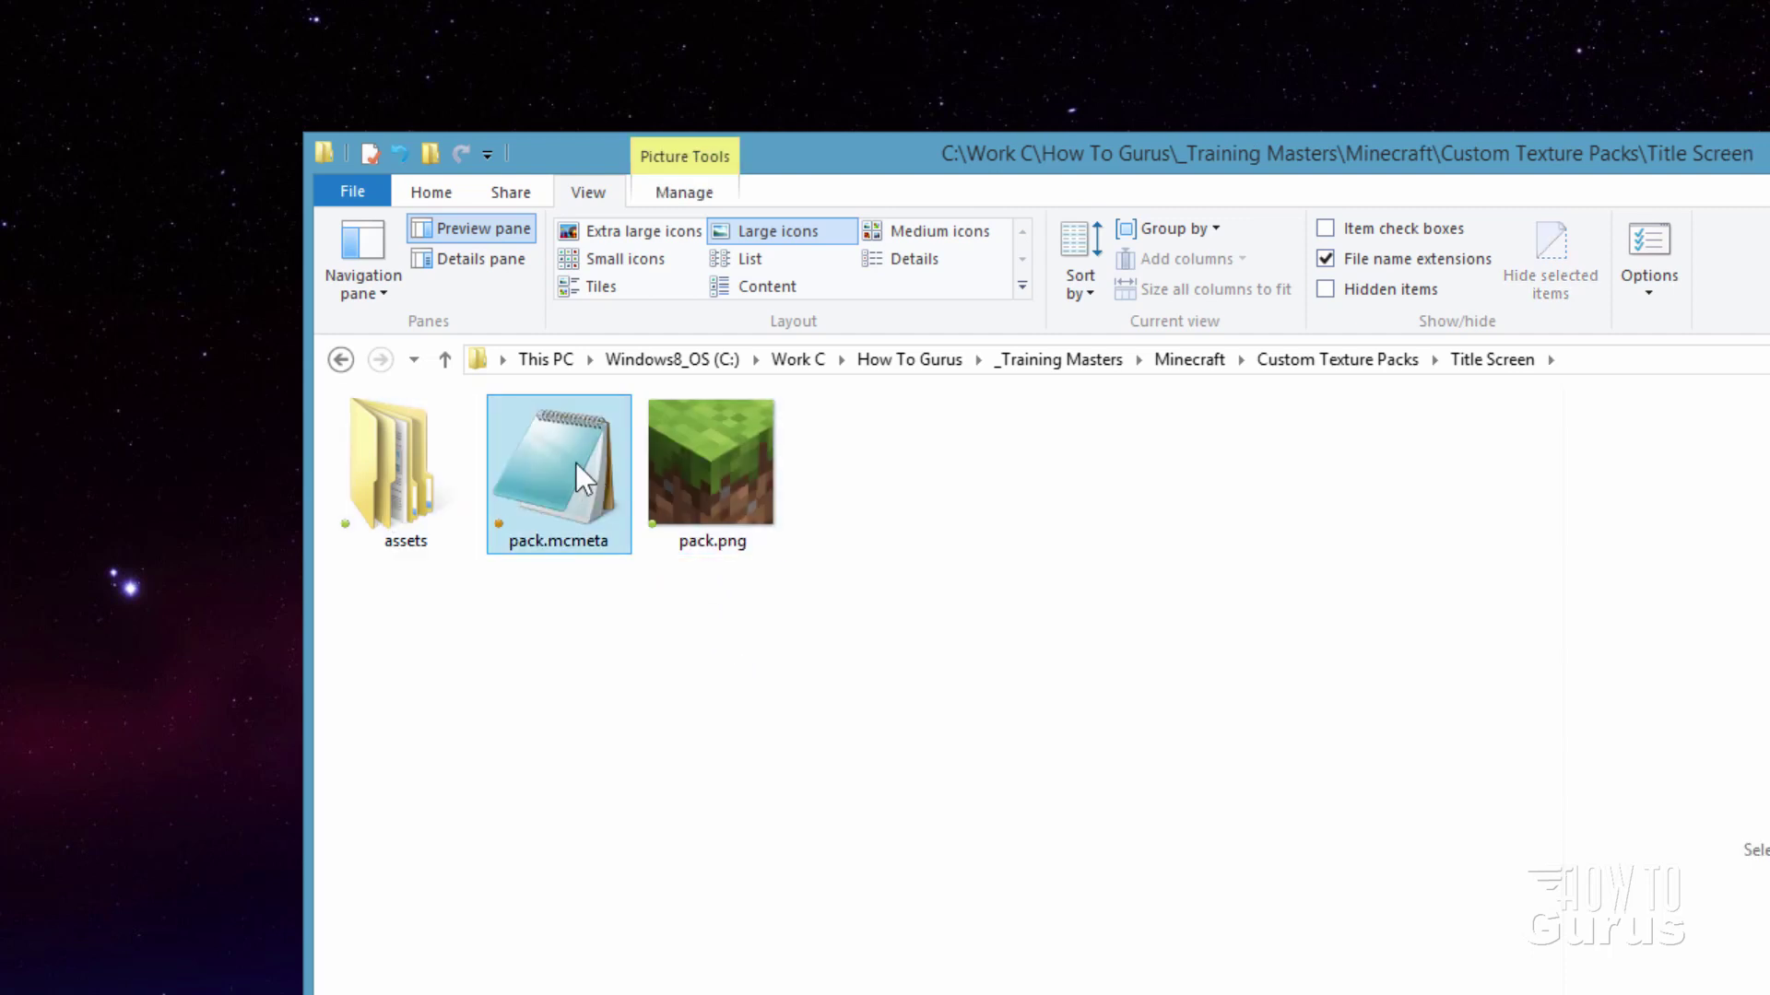
Change pack.mcmeta's description to 'New Panorama', save it, and close Notepad.
{"action": "left_click", "coordinate": [562, 496]}
{"action": "double_click", "coordinate": [562, 496]}
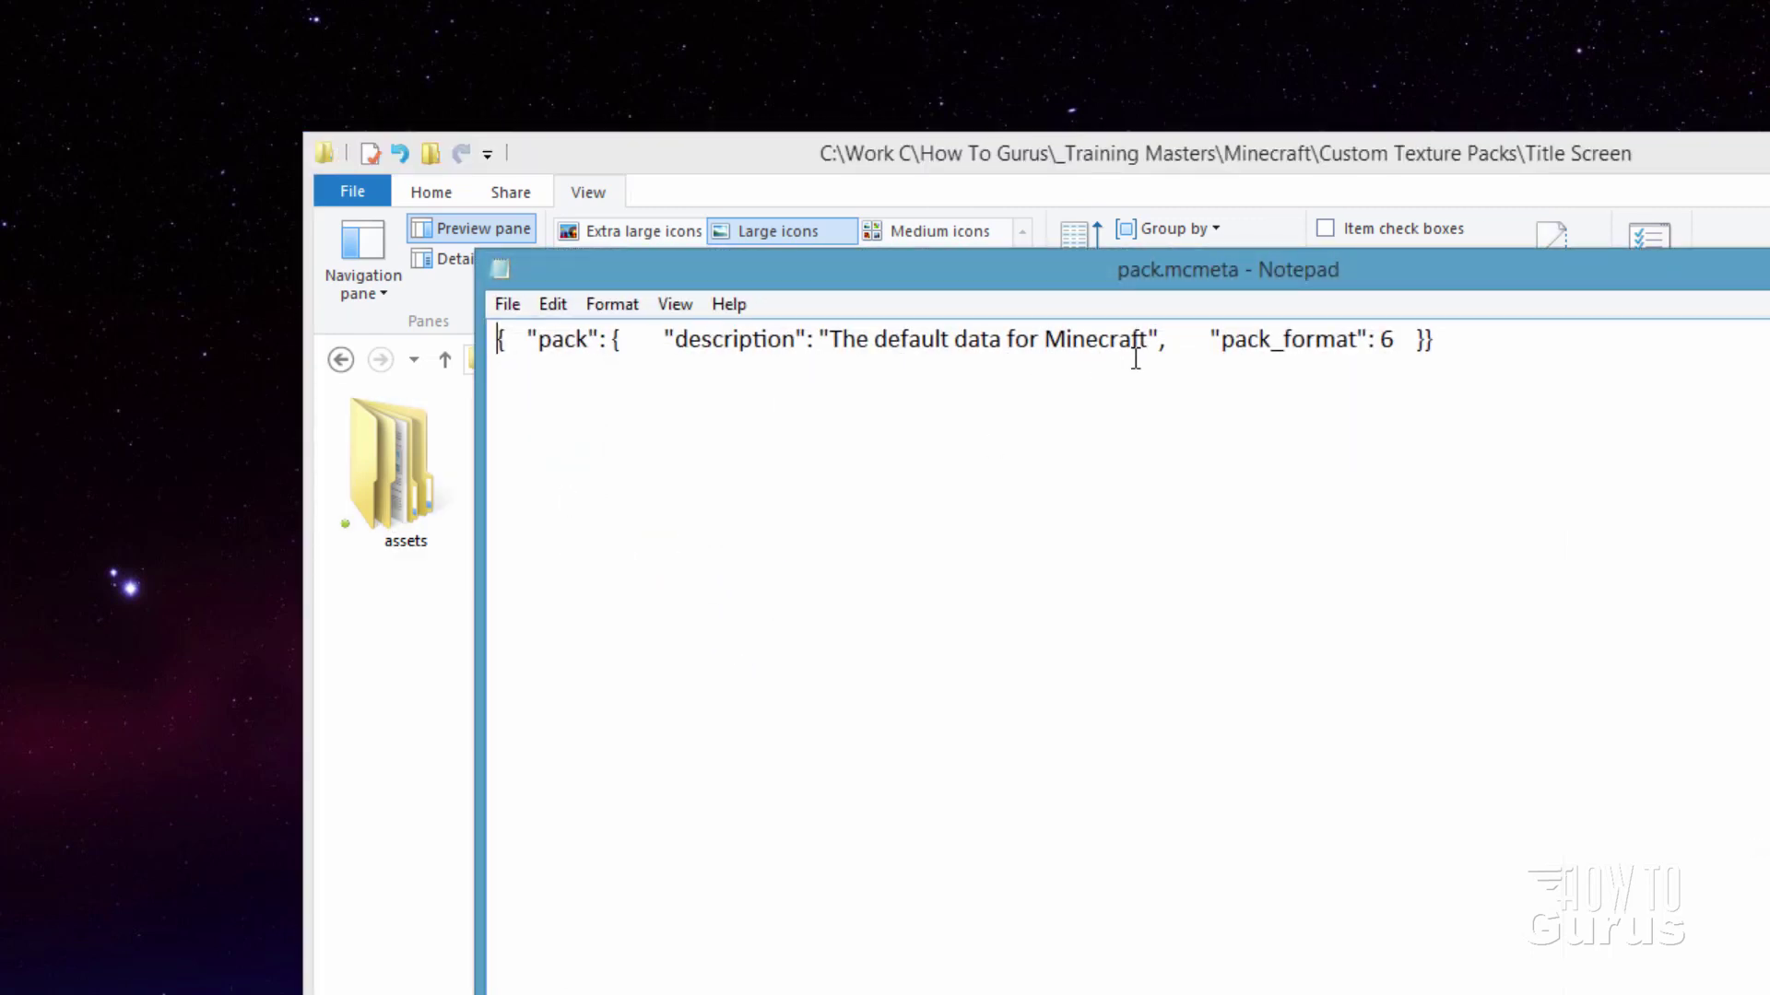
{"action": "left_click_drag", "start_coordinate": [1151, 346], "coordinate": [833, 343]}
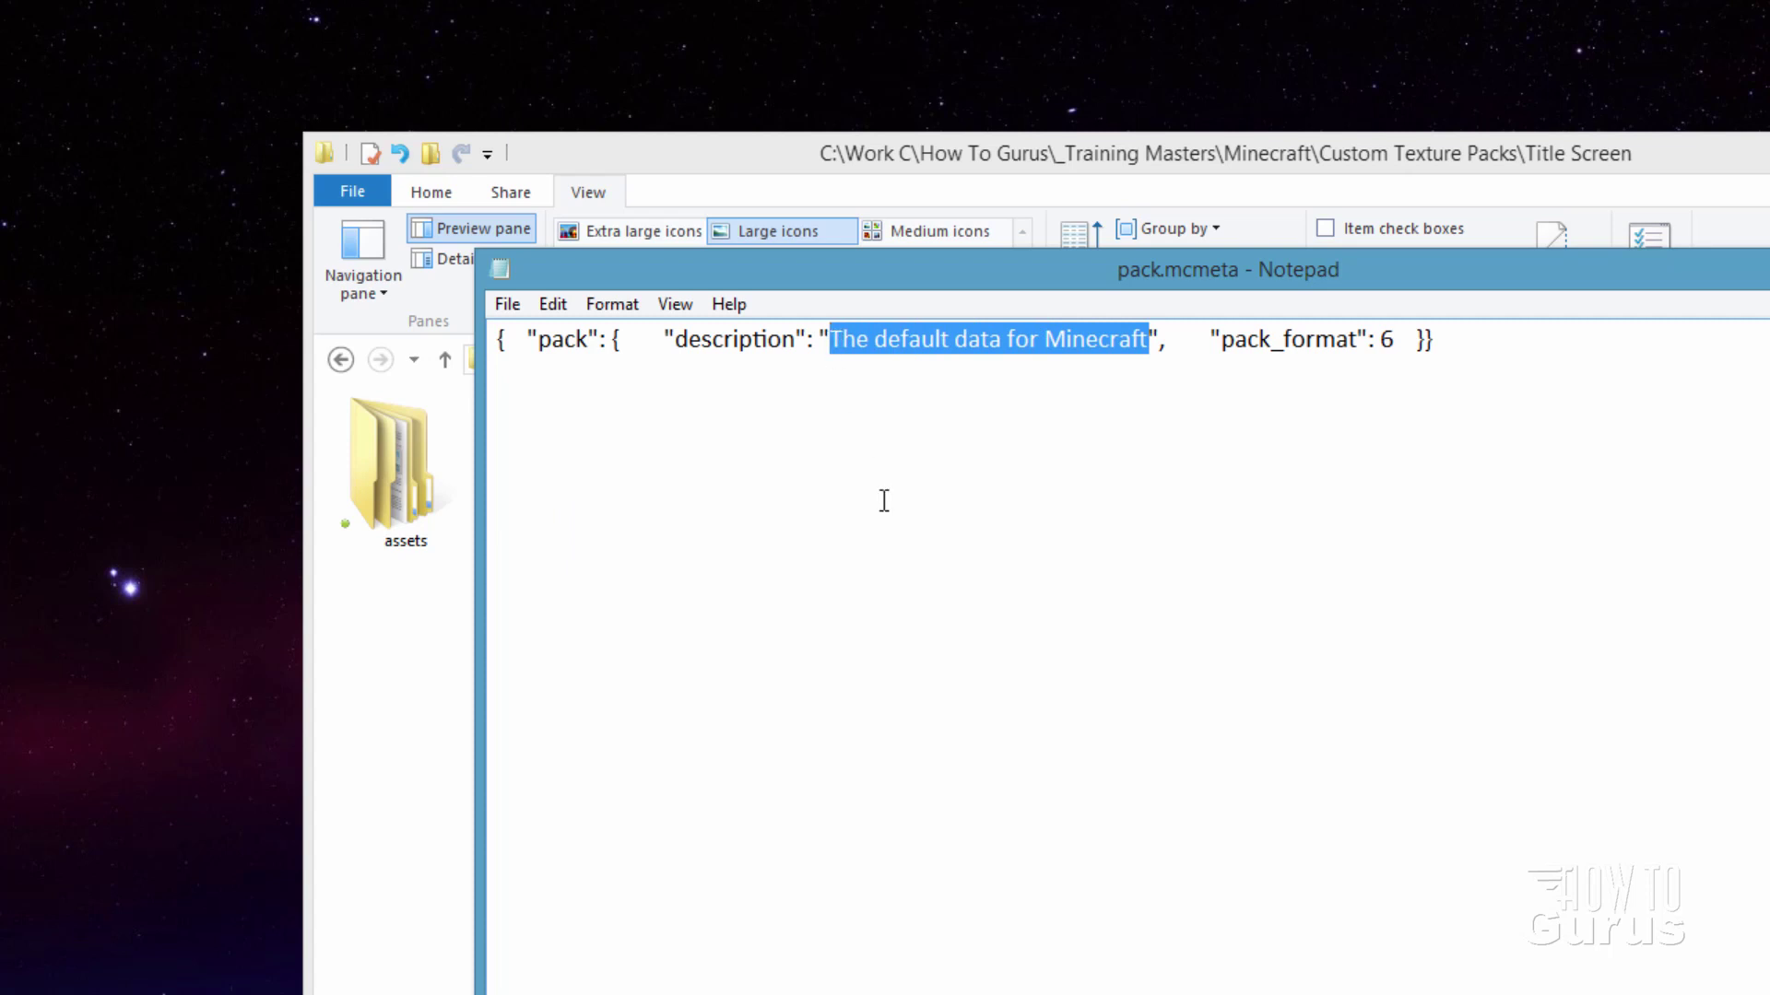
{"action": "type", "text": "New Panorama"}
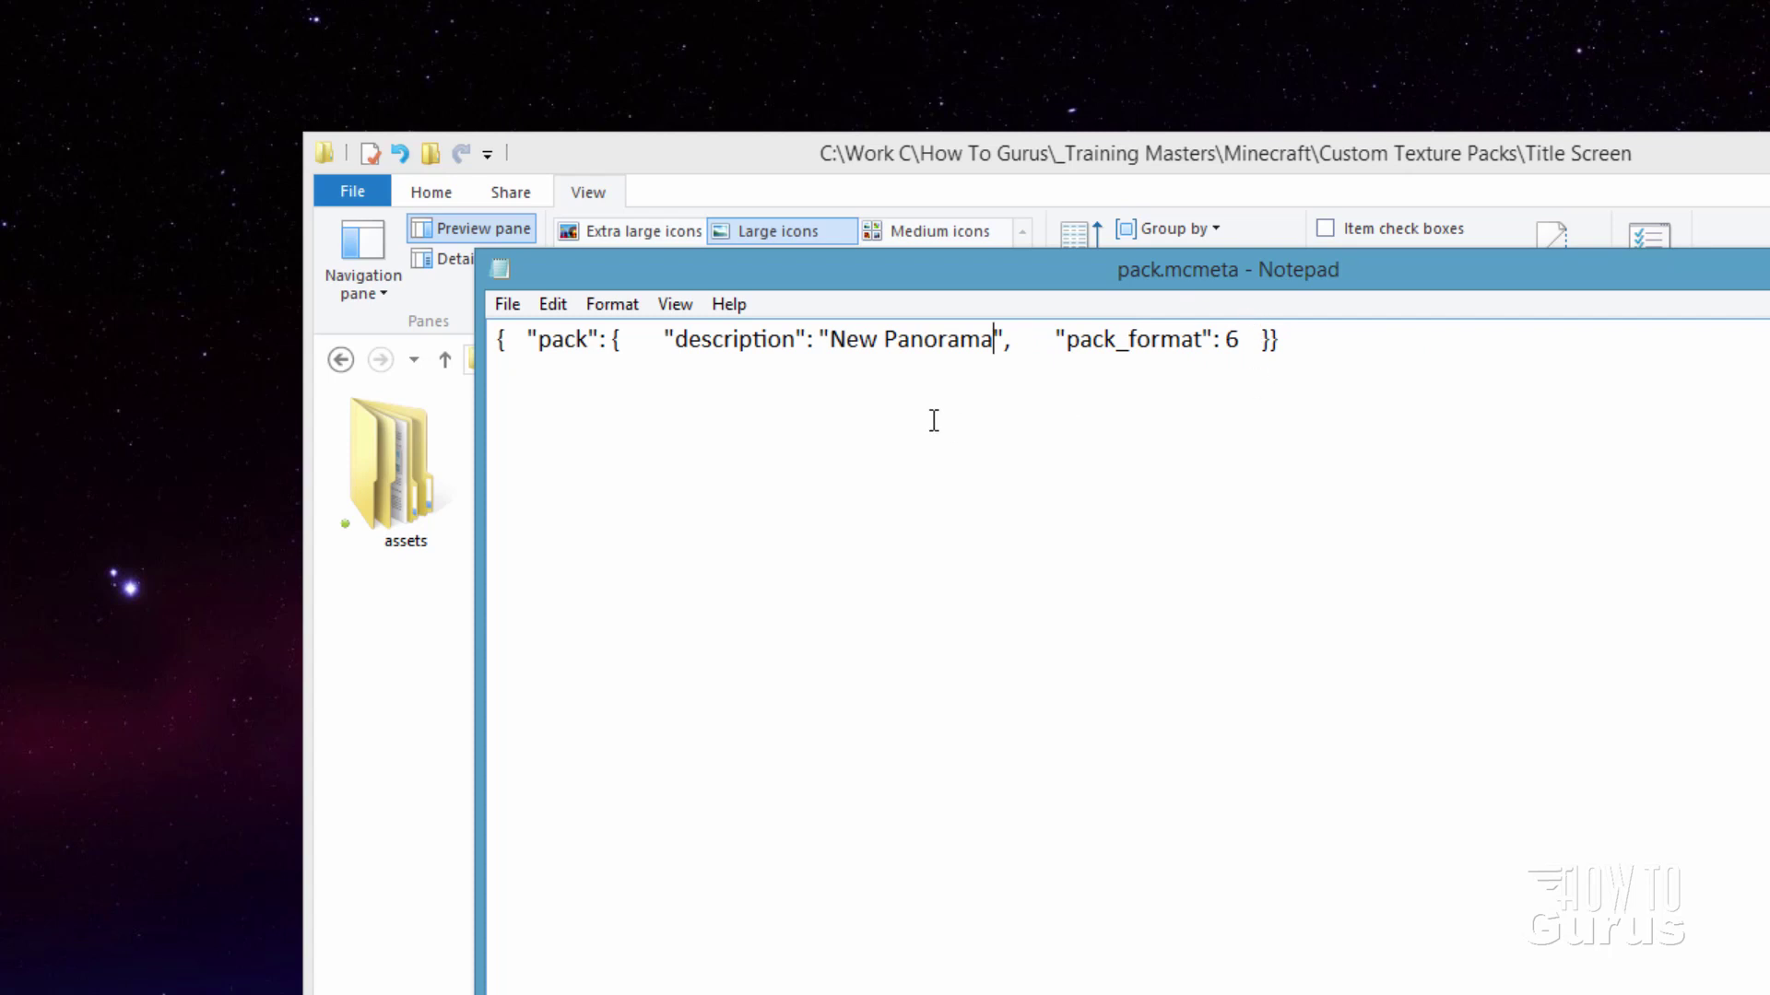
{"action": "left_click", "coordinate": [507, 305]}
{"action": "left_click", "coordinate": [558, 396]}
{"action": "key", "text": "alt+F4"}
{"action": "left_click", "coordinate": [754, 489]}
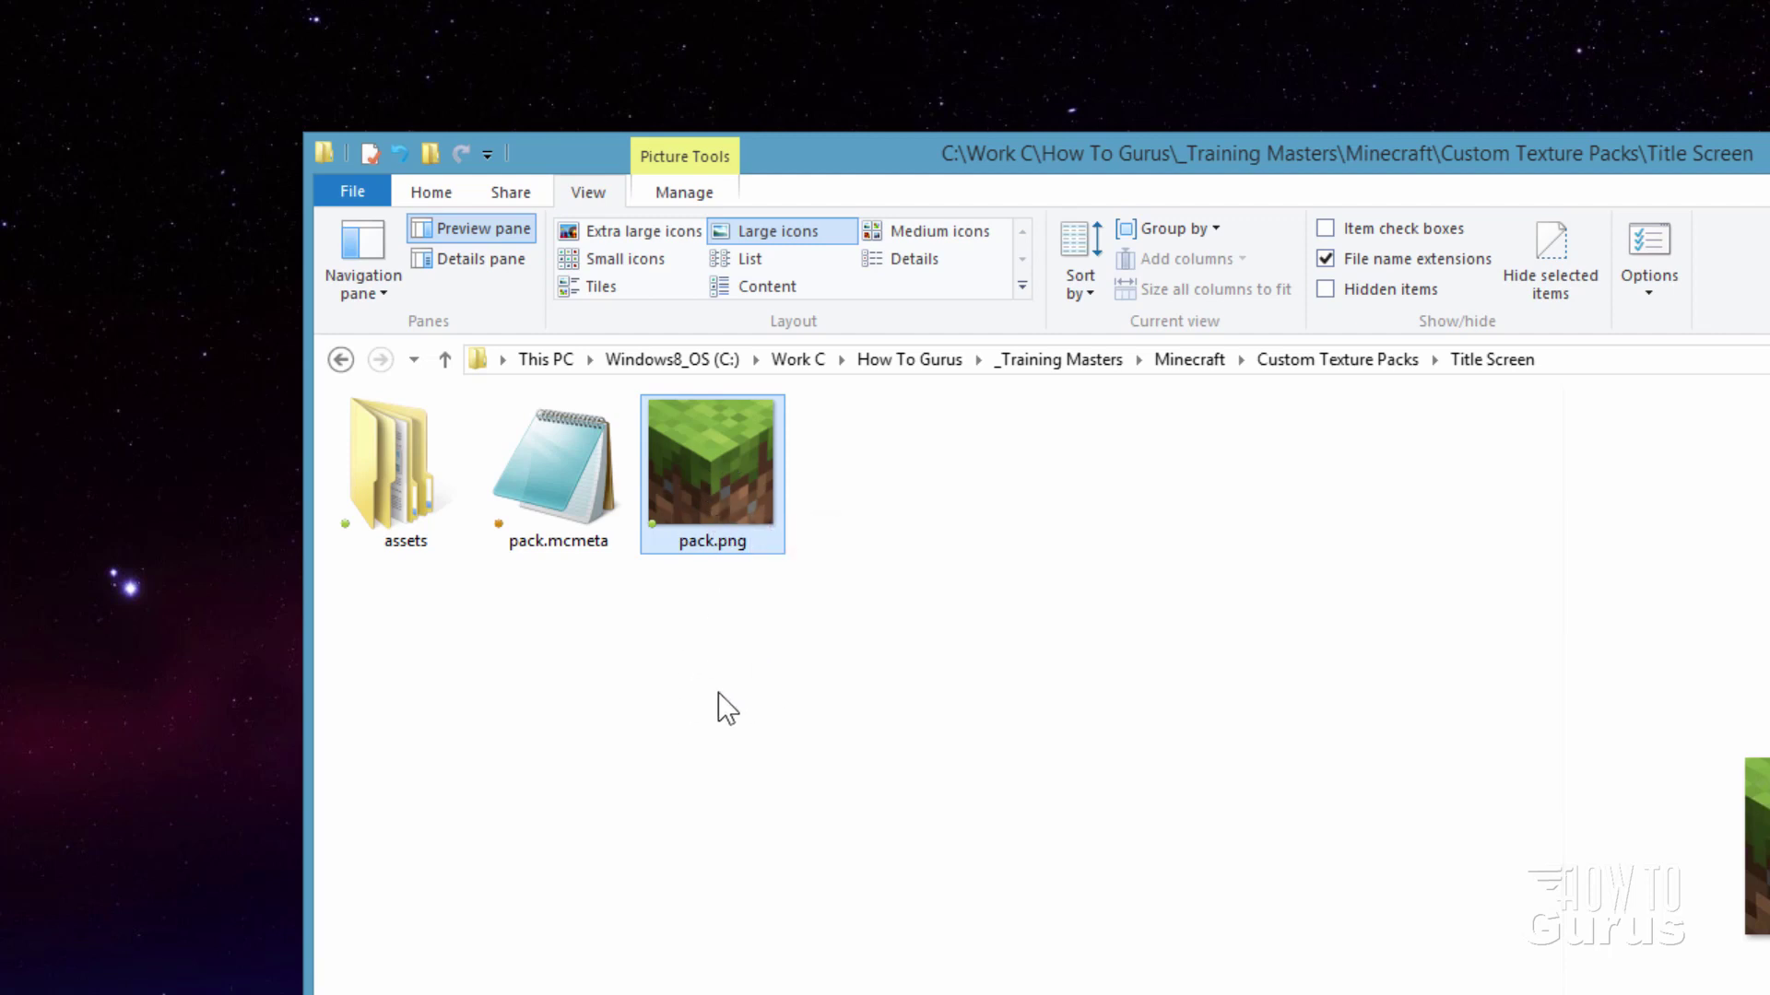
Deselect pack.png in the Title Screen folder.
{"action": "left_click", "coordinate": [678, 729]}
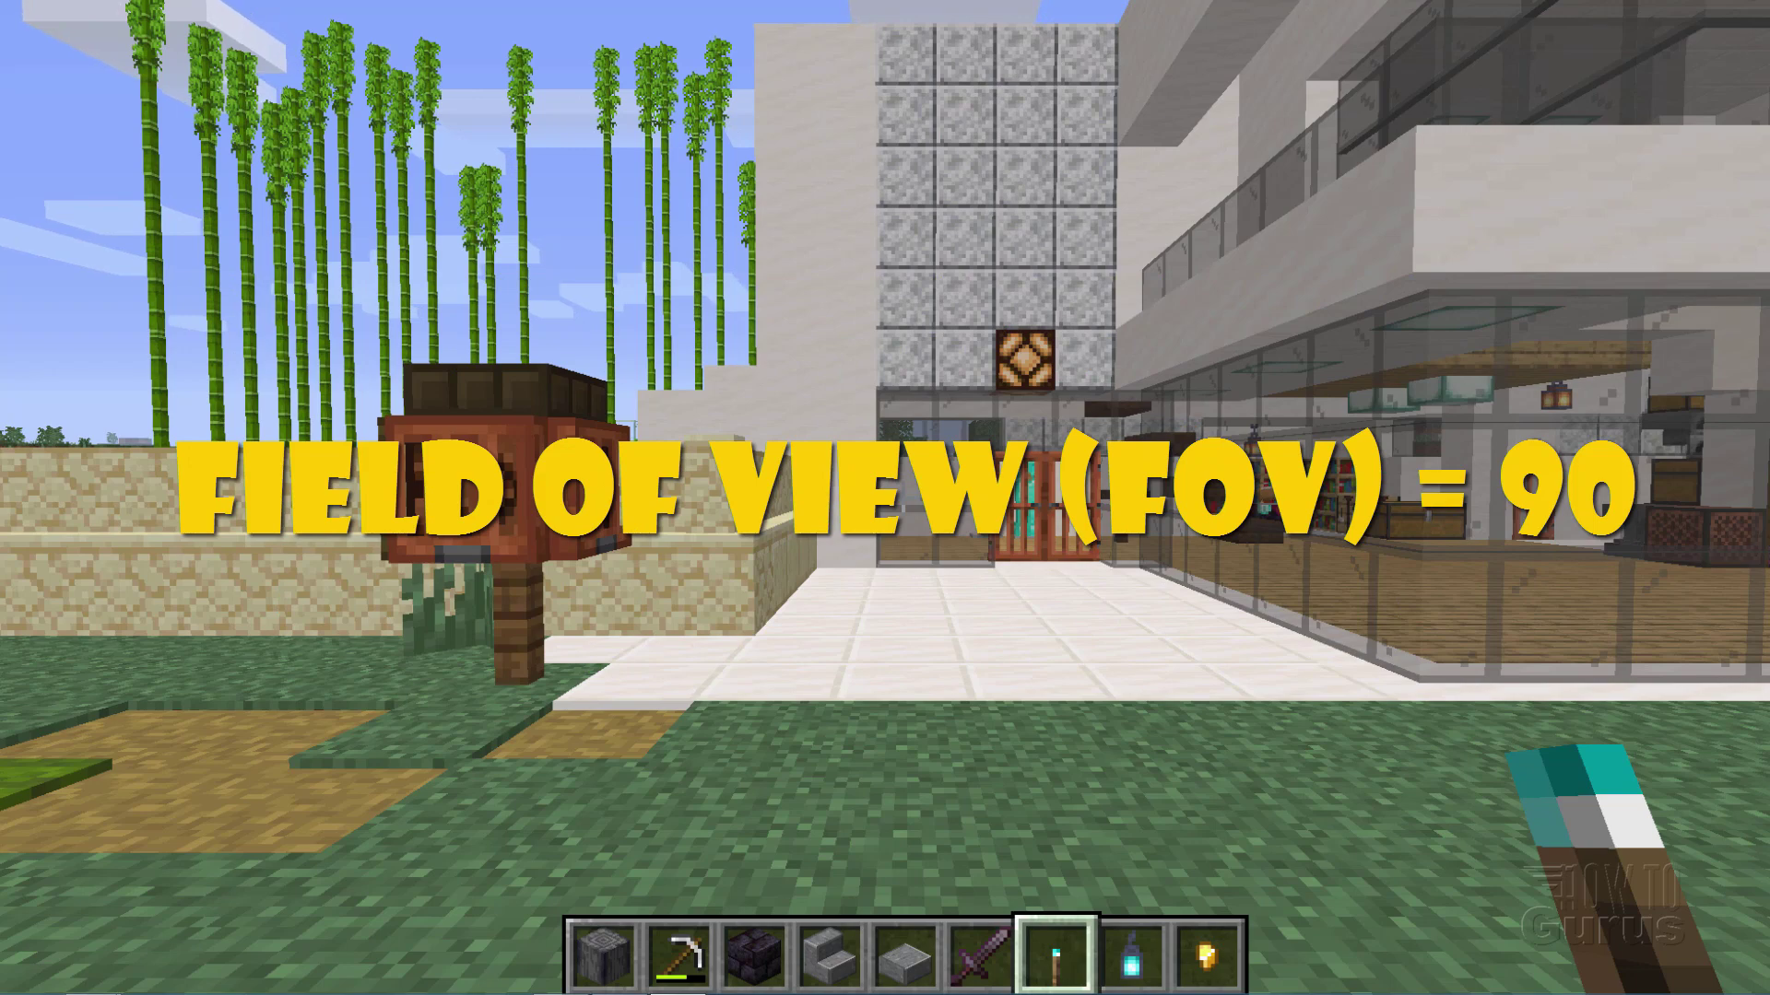
Raise the FOV slider to 90 in the pause menu's Options, then resume play.
{"action": "key", "text": "Escape"}
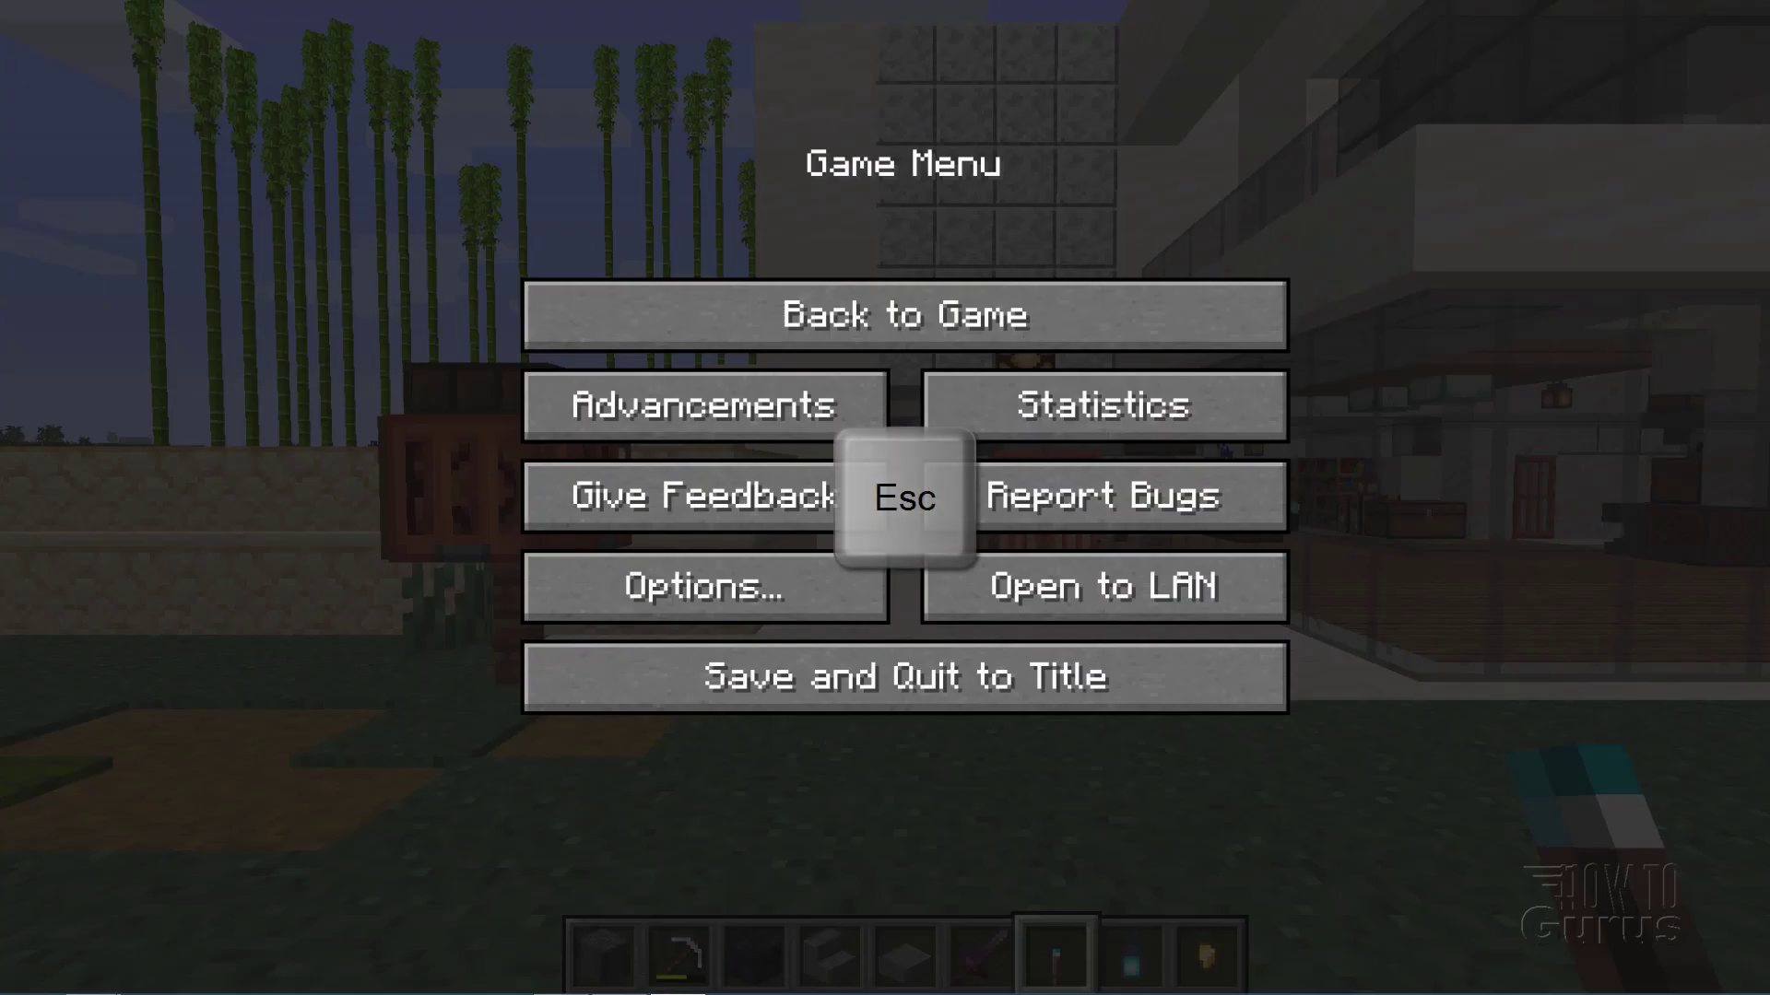
{"action": "left_click", "coordinate": [726, 577]}
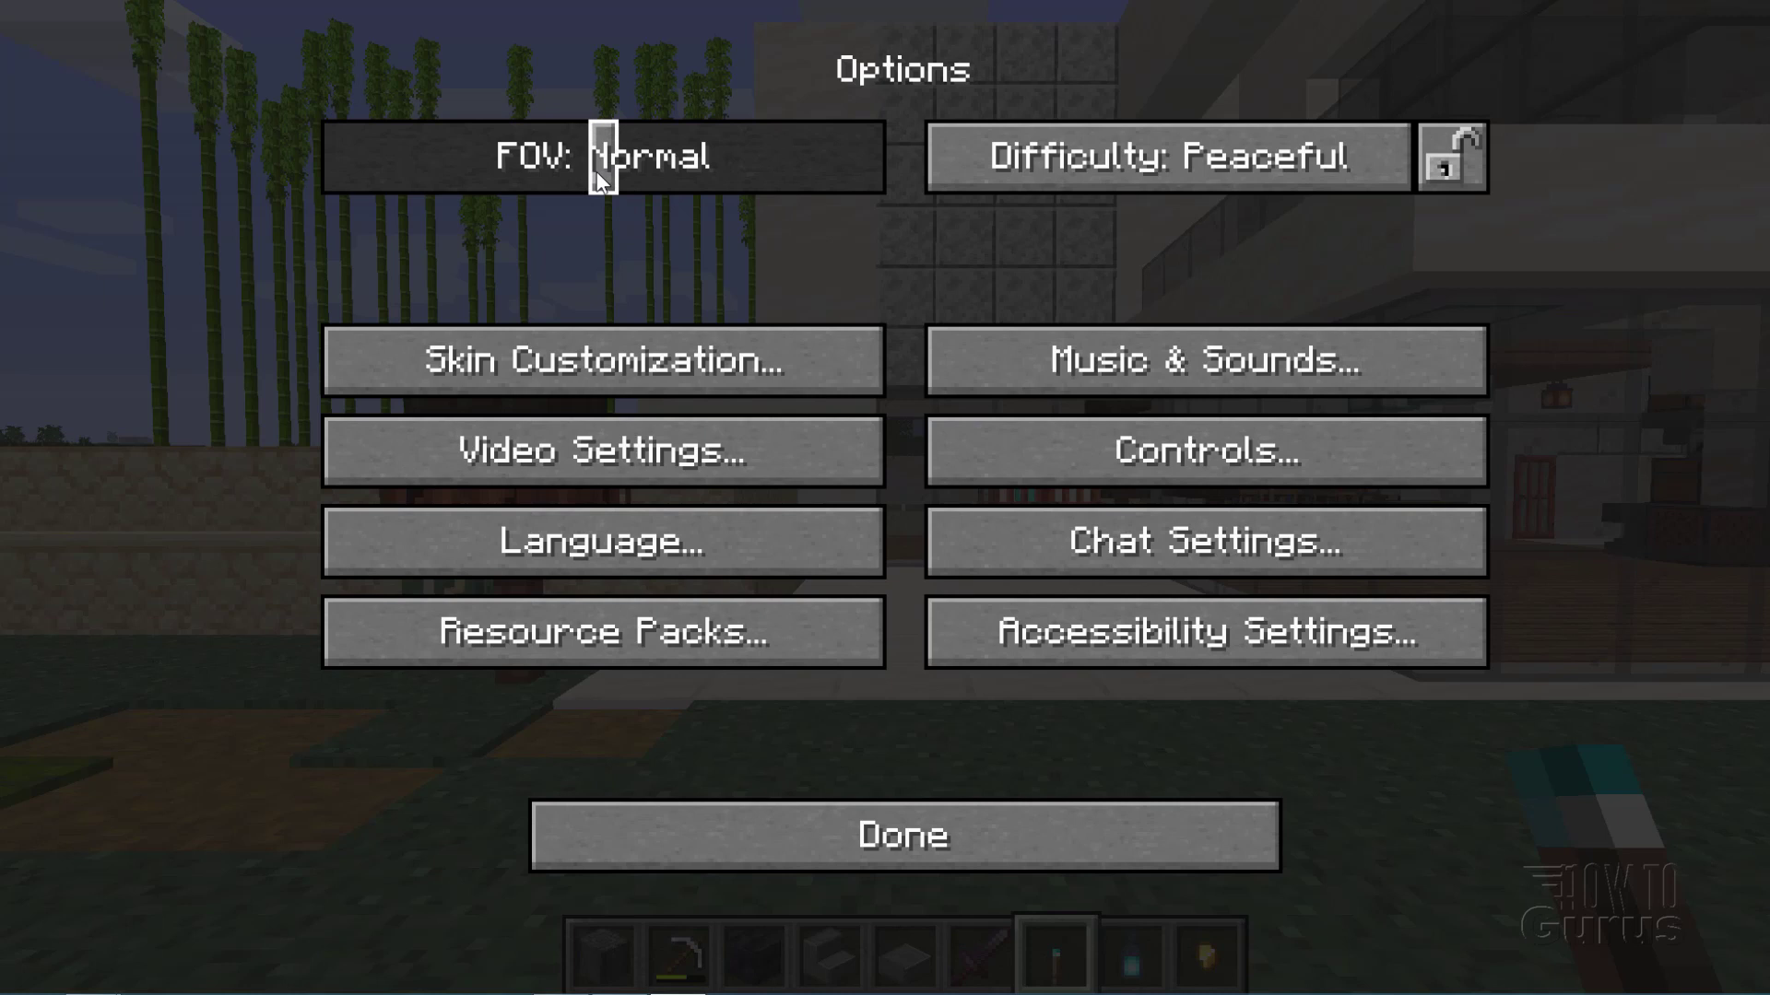
{"action": "left_click_drag", "start_coordinate": [601, 179], "coordinate": [736, 162]}
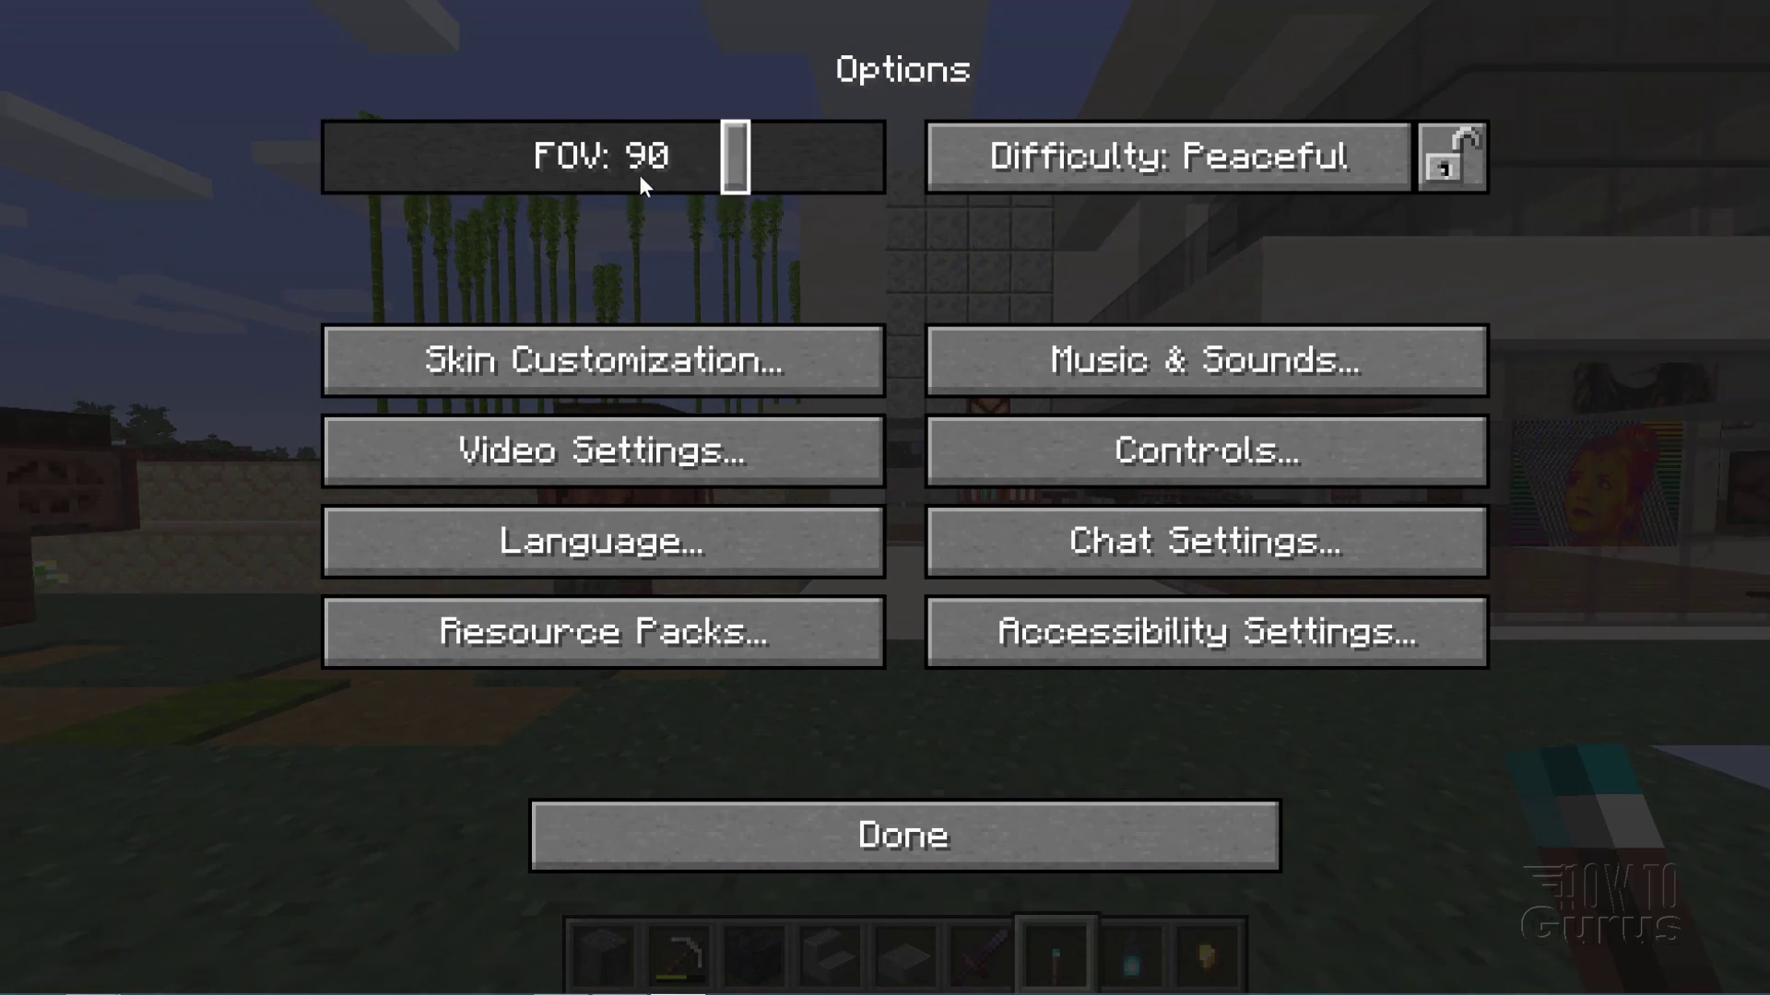
{"action": "left_click", "coordinate": [903, 846]}
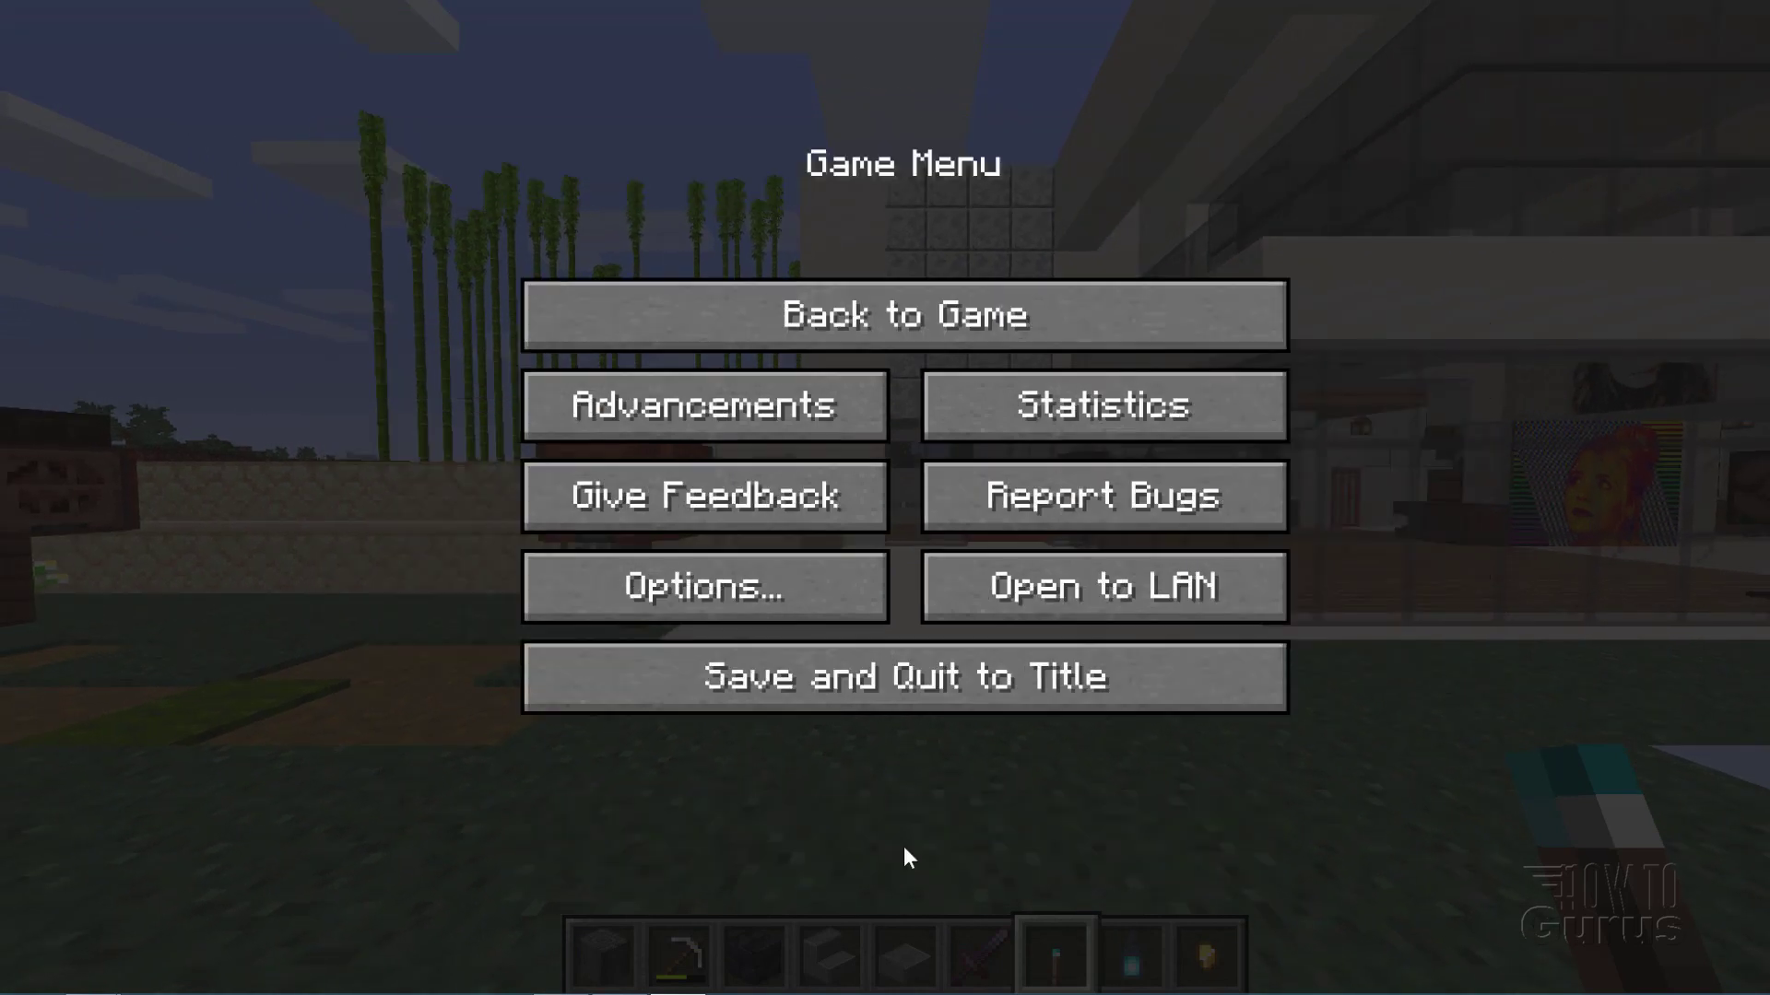
{"action": "left_click", "coordinate": [857, 321]}
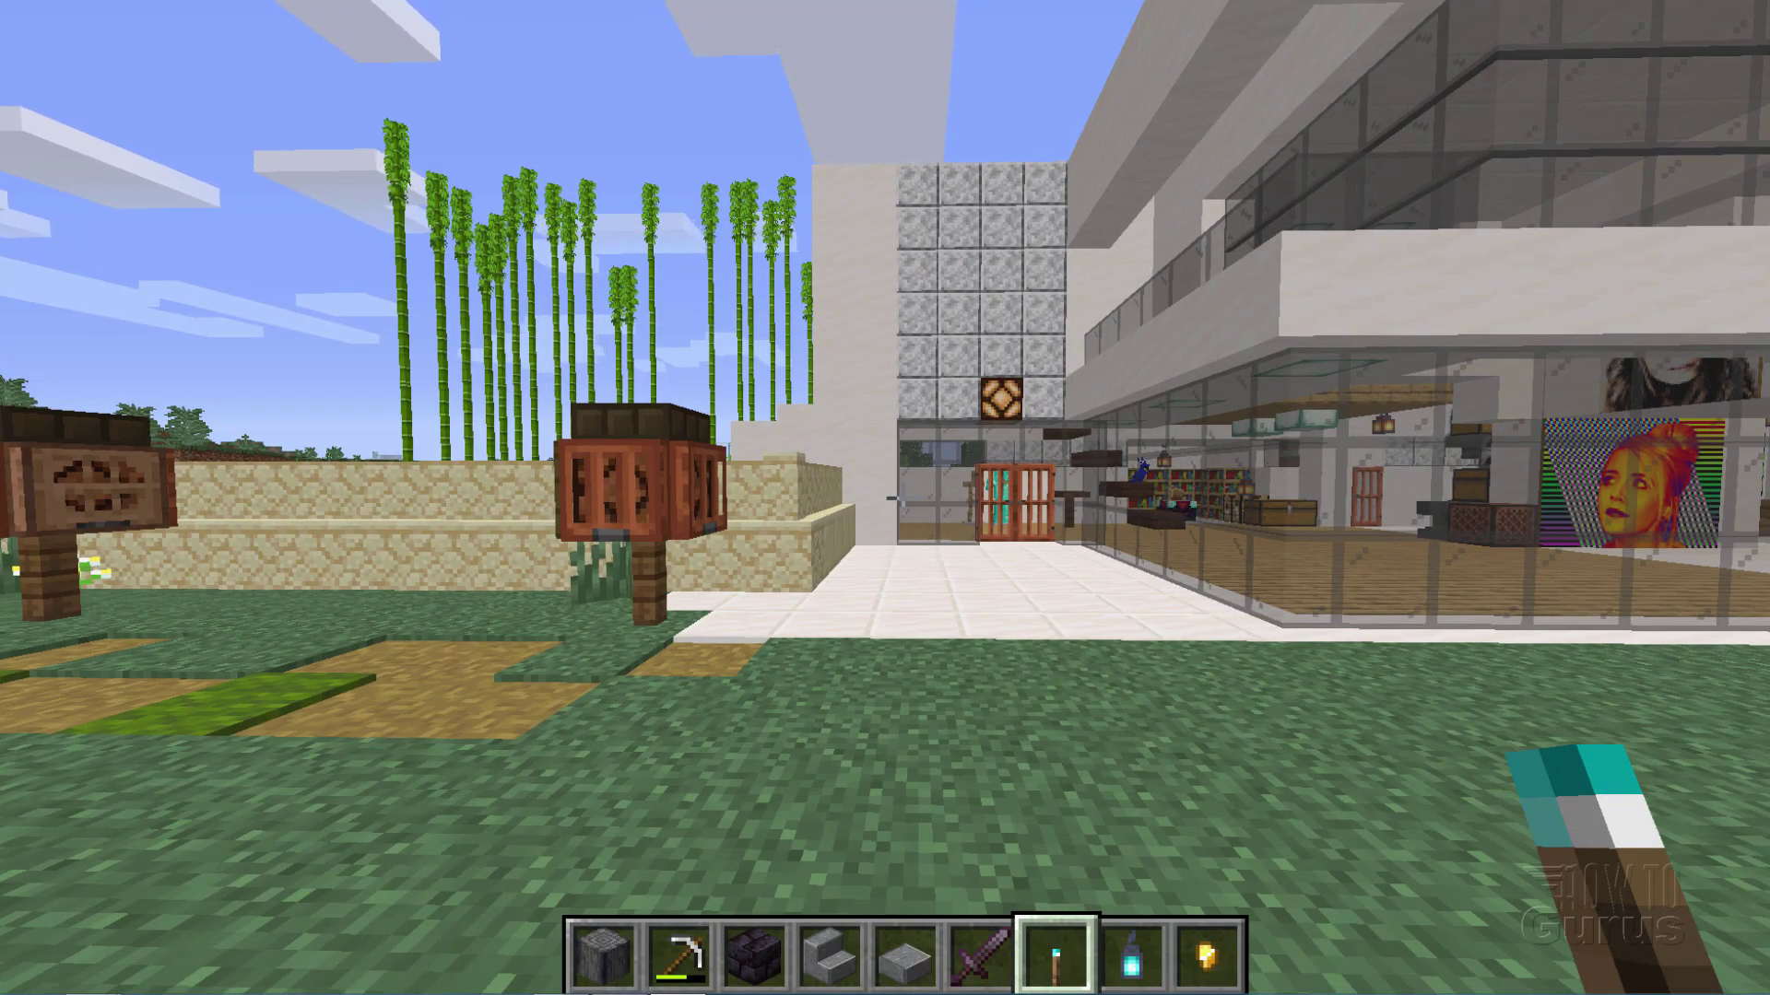
Save and quit the world, close Minecraft, and view the launcher's Installations list.
{"action": "key", "text": "Escape"}
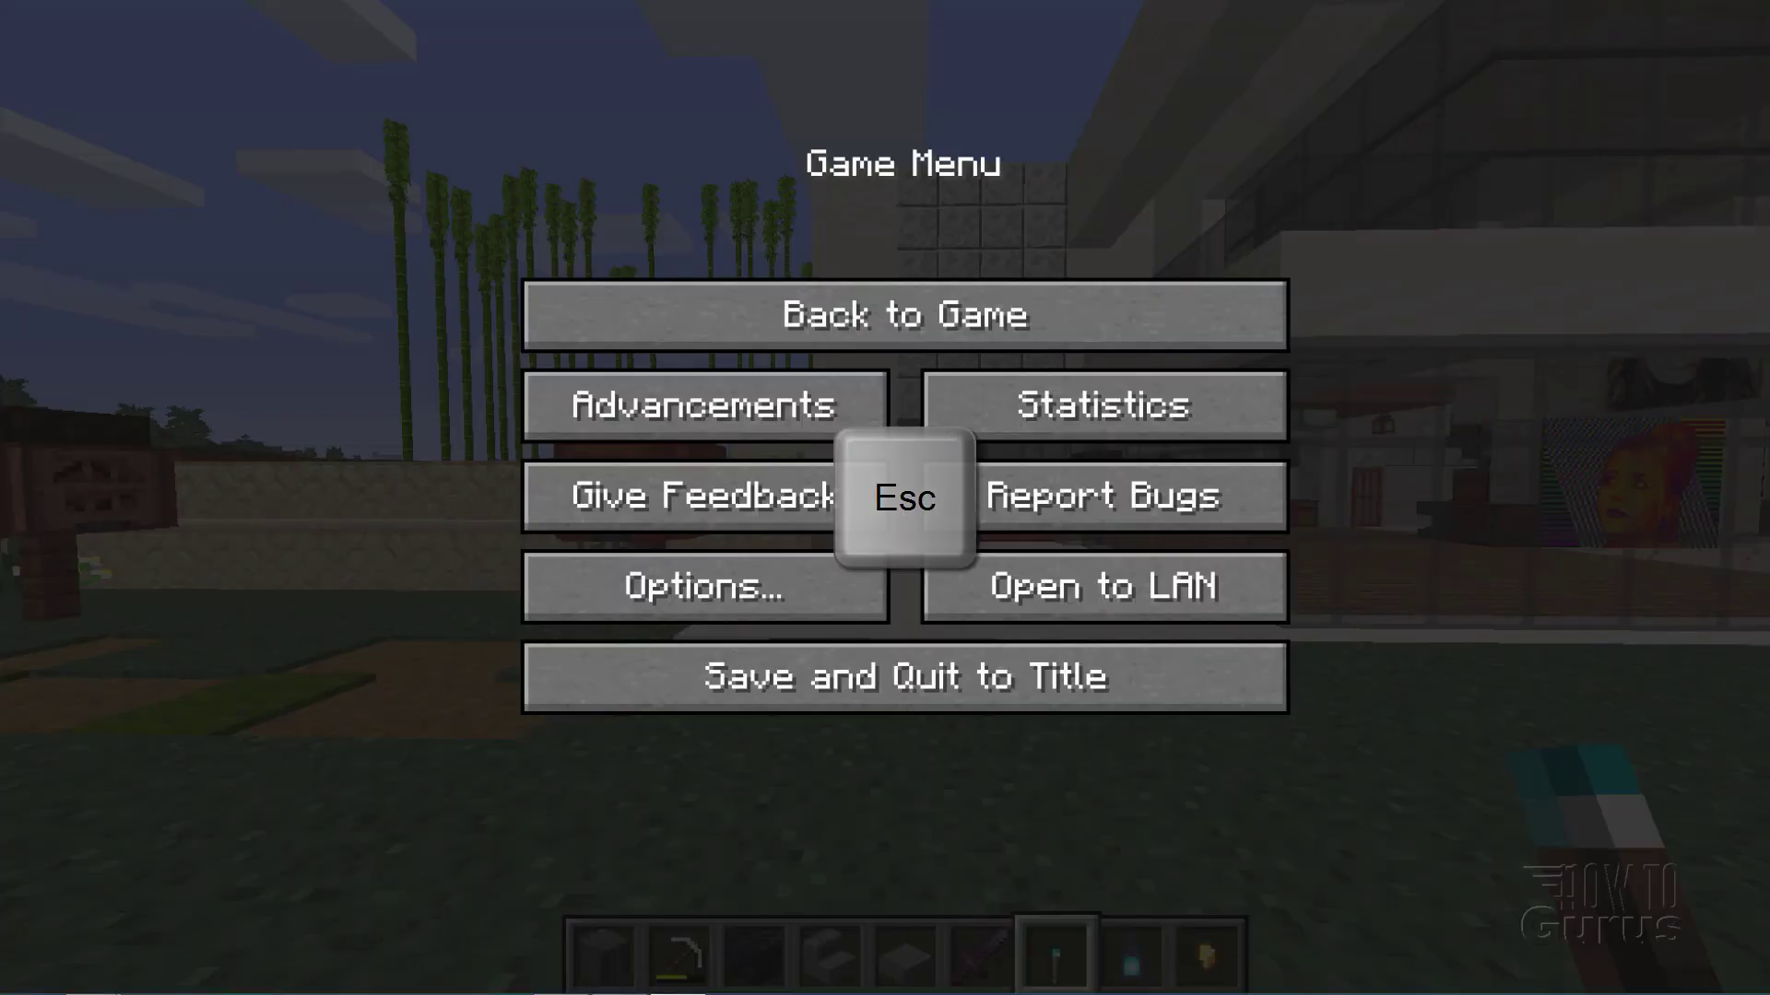
{"action": "left_click", "coordinate": [927, 687]}
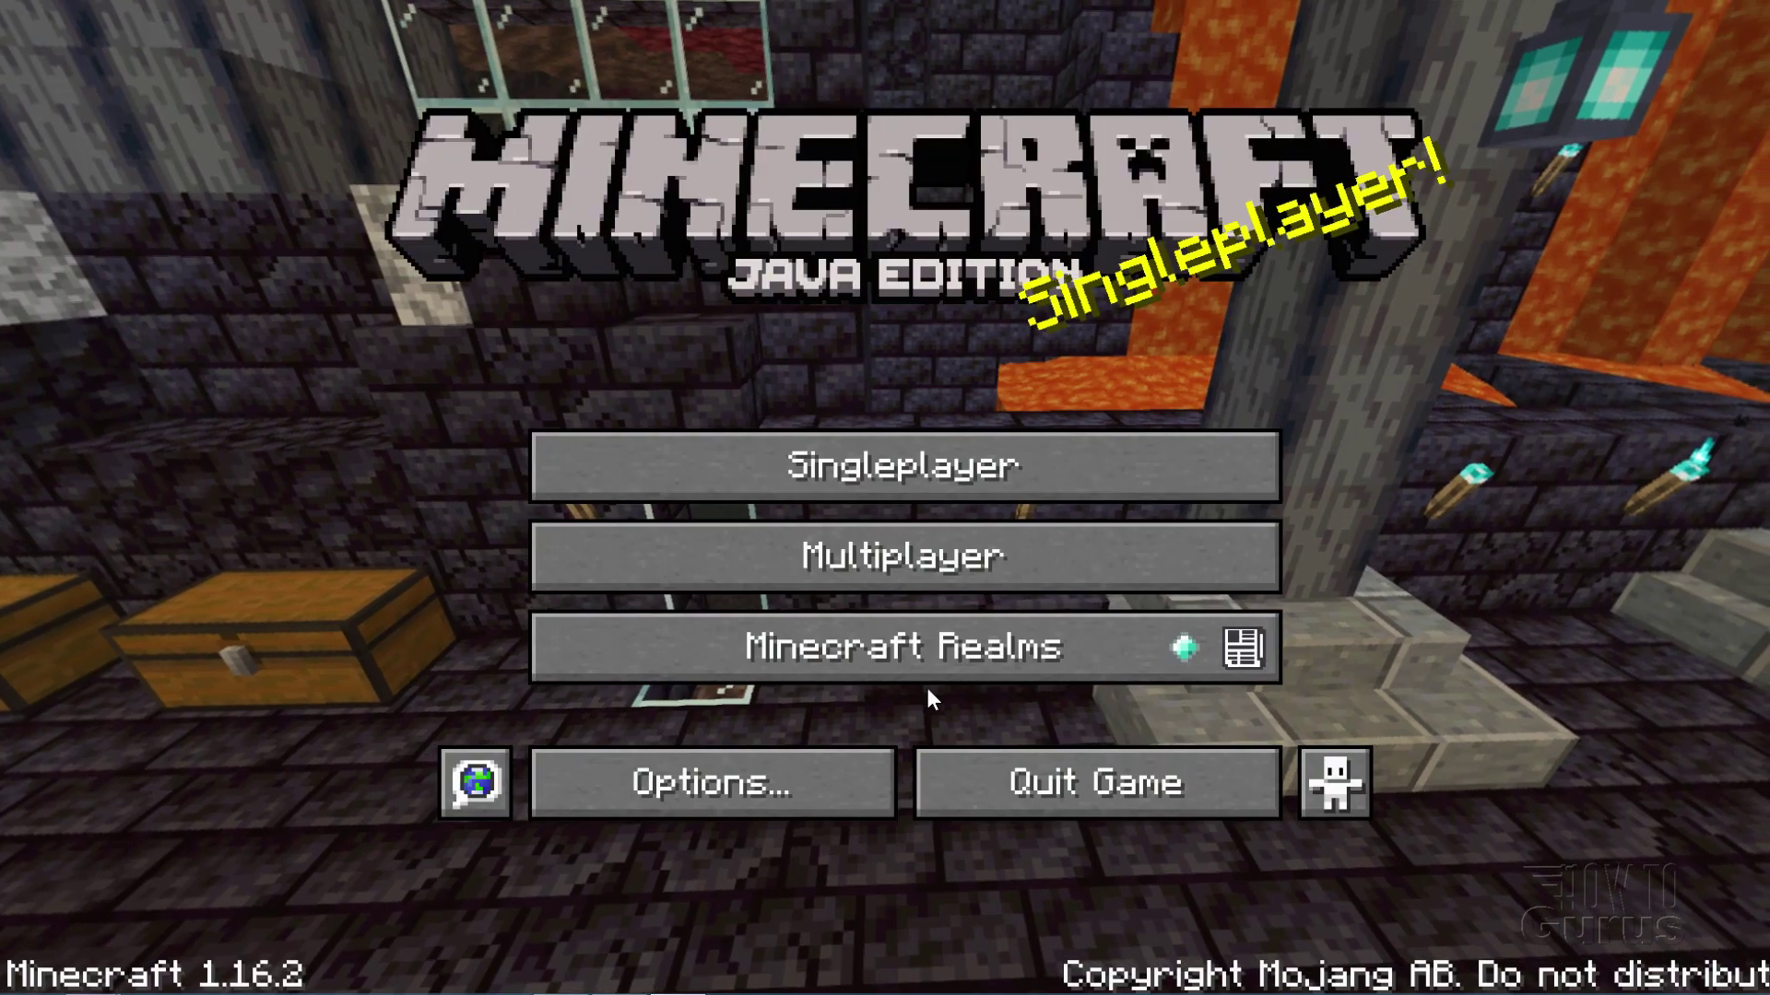
{"action": "left_click", "coordinate": [1020, 772]}
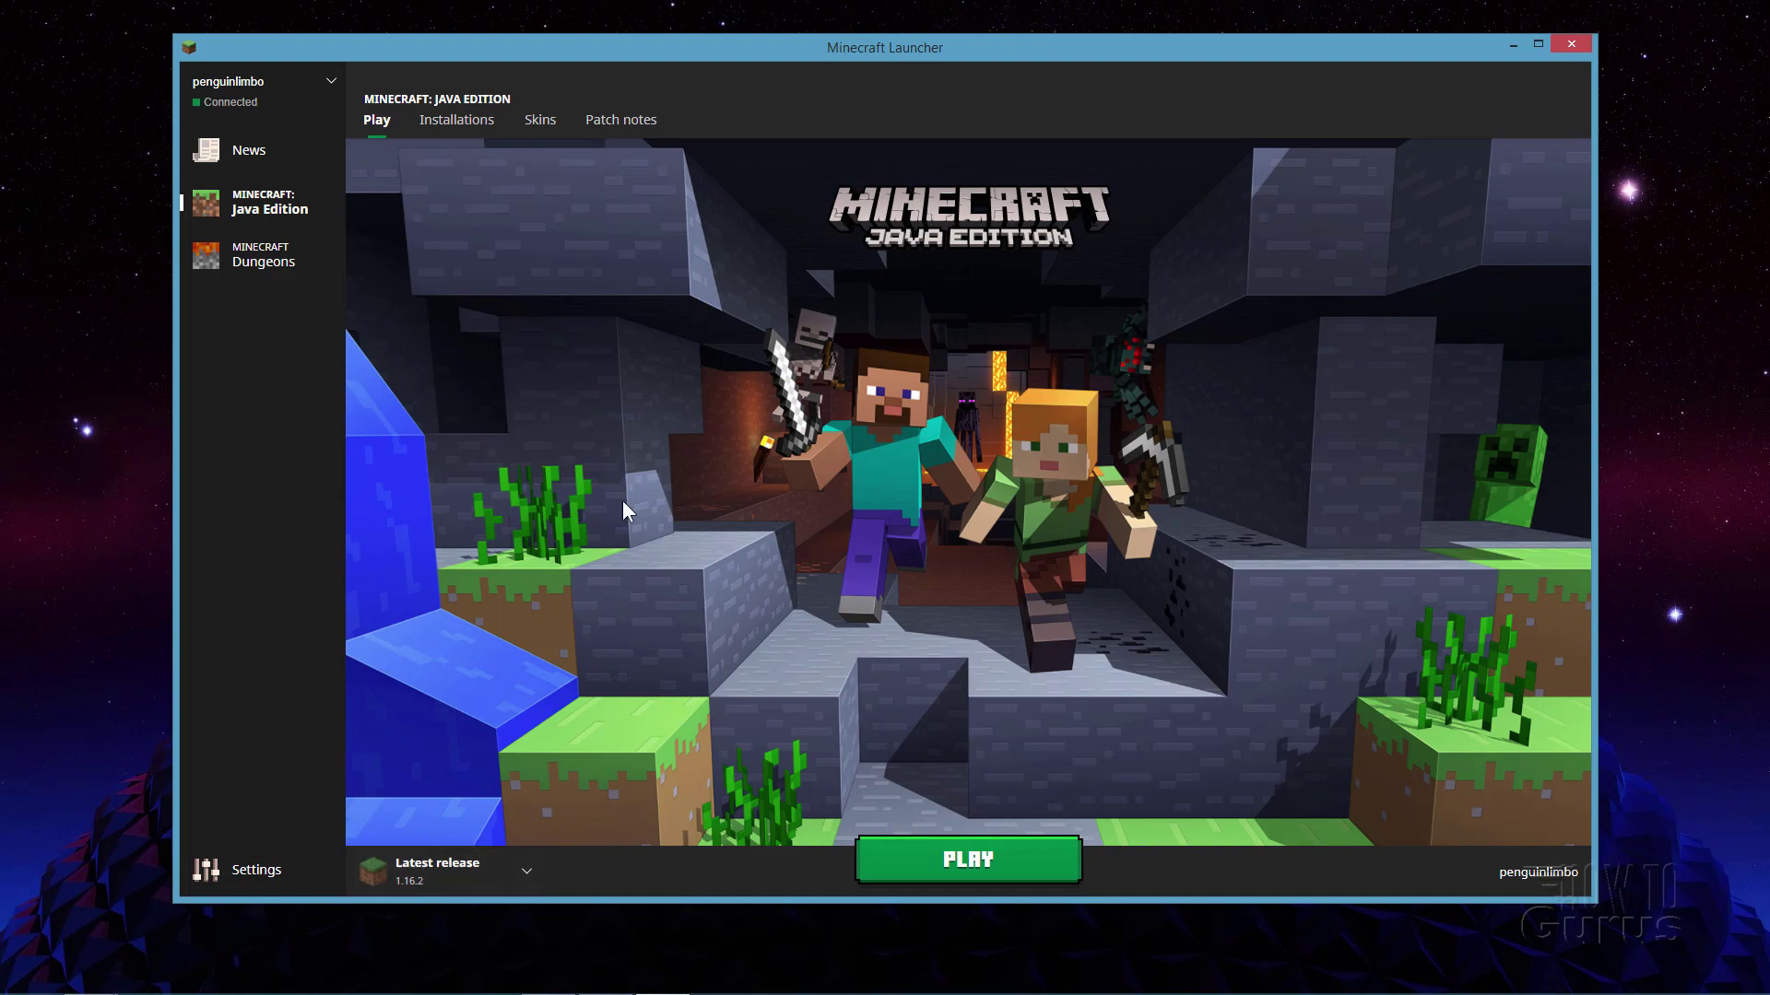
{"action": "left_click", "coordinate": [466, 122]}
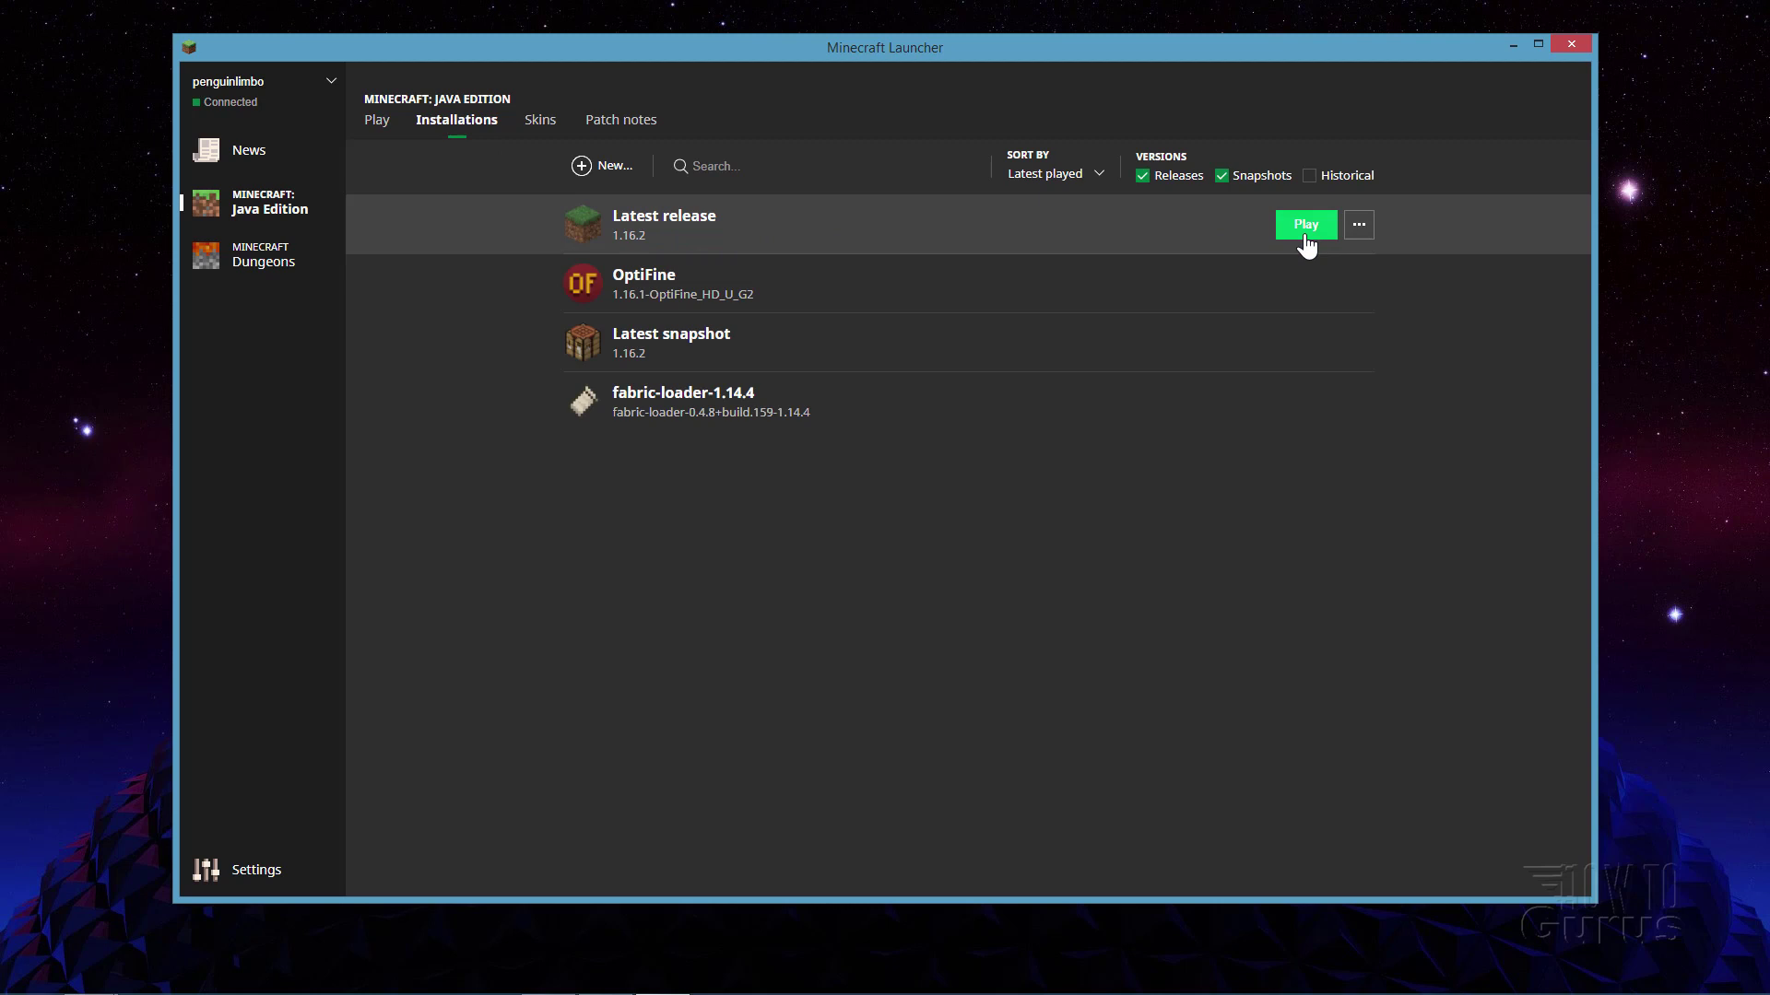
Edit the Latest release installation to a 1024 × 1024 resolution and save it.
{"action": "left_click", "coordinate": [1360, 226]}
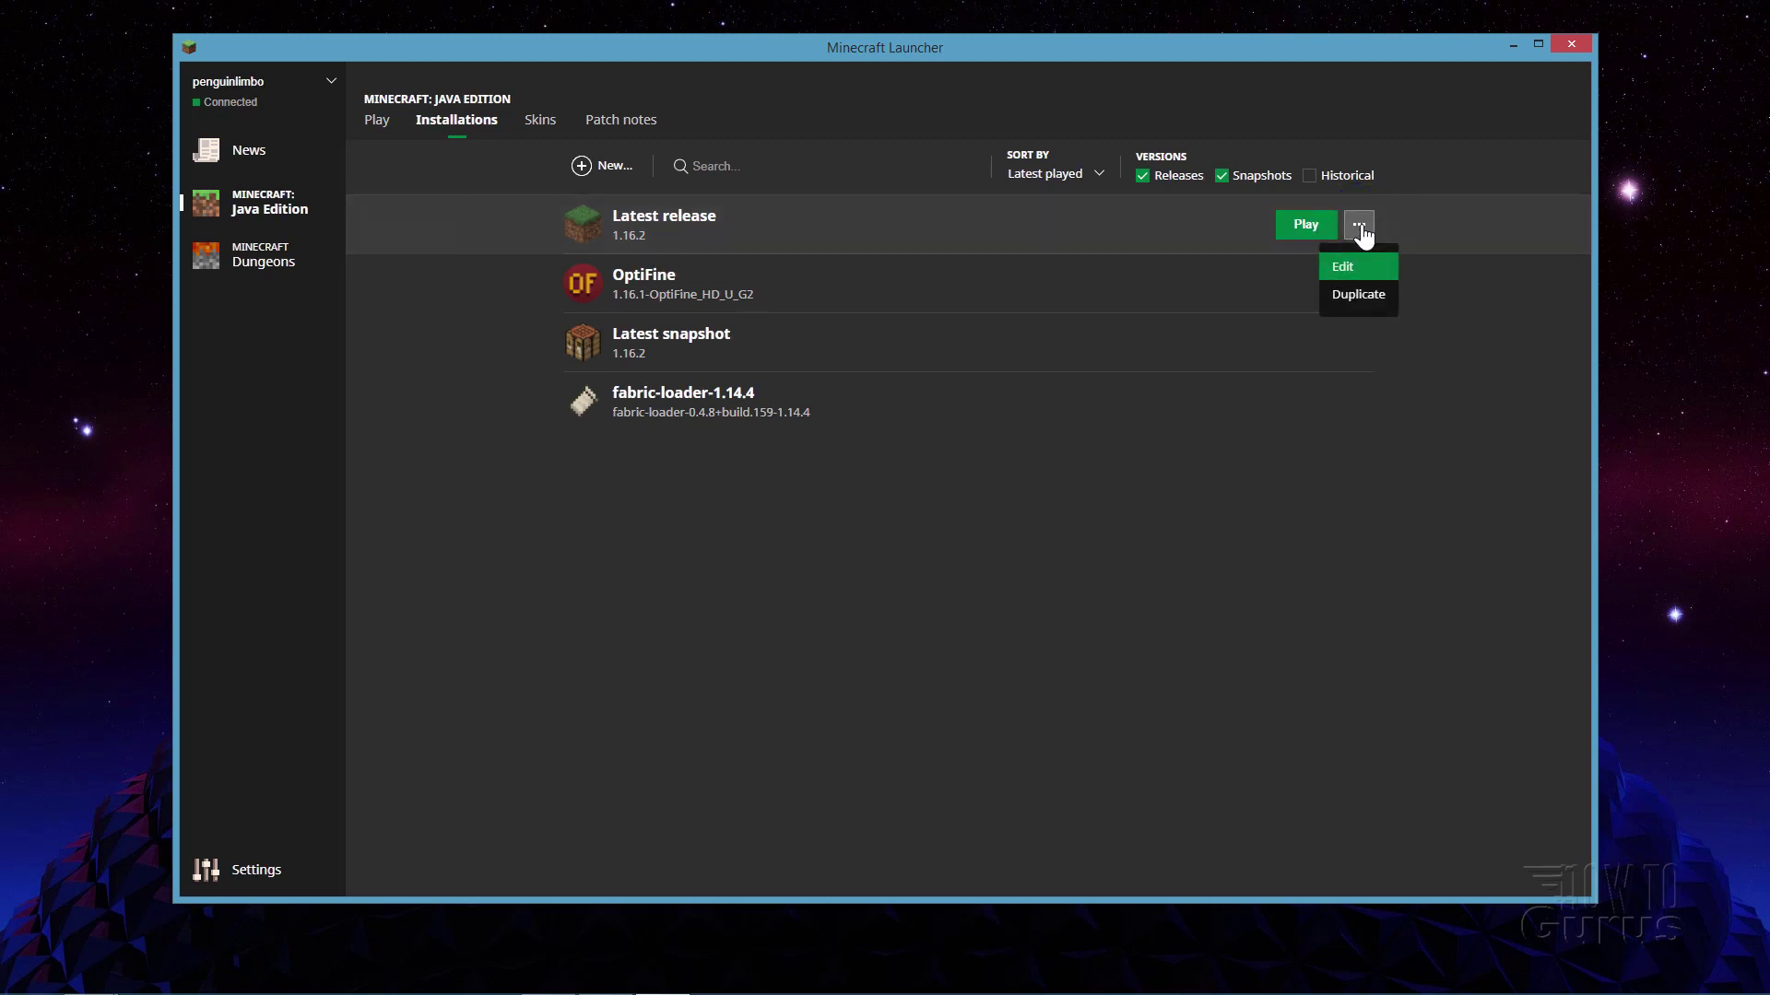
{"action": "left_click", "coordinate": [1435, 310]}
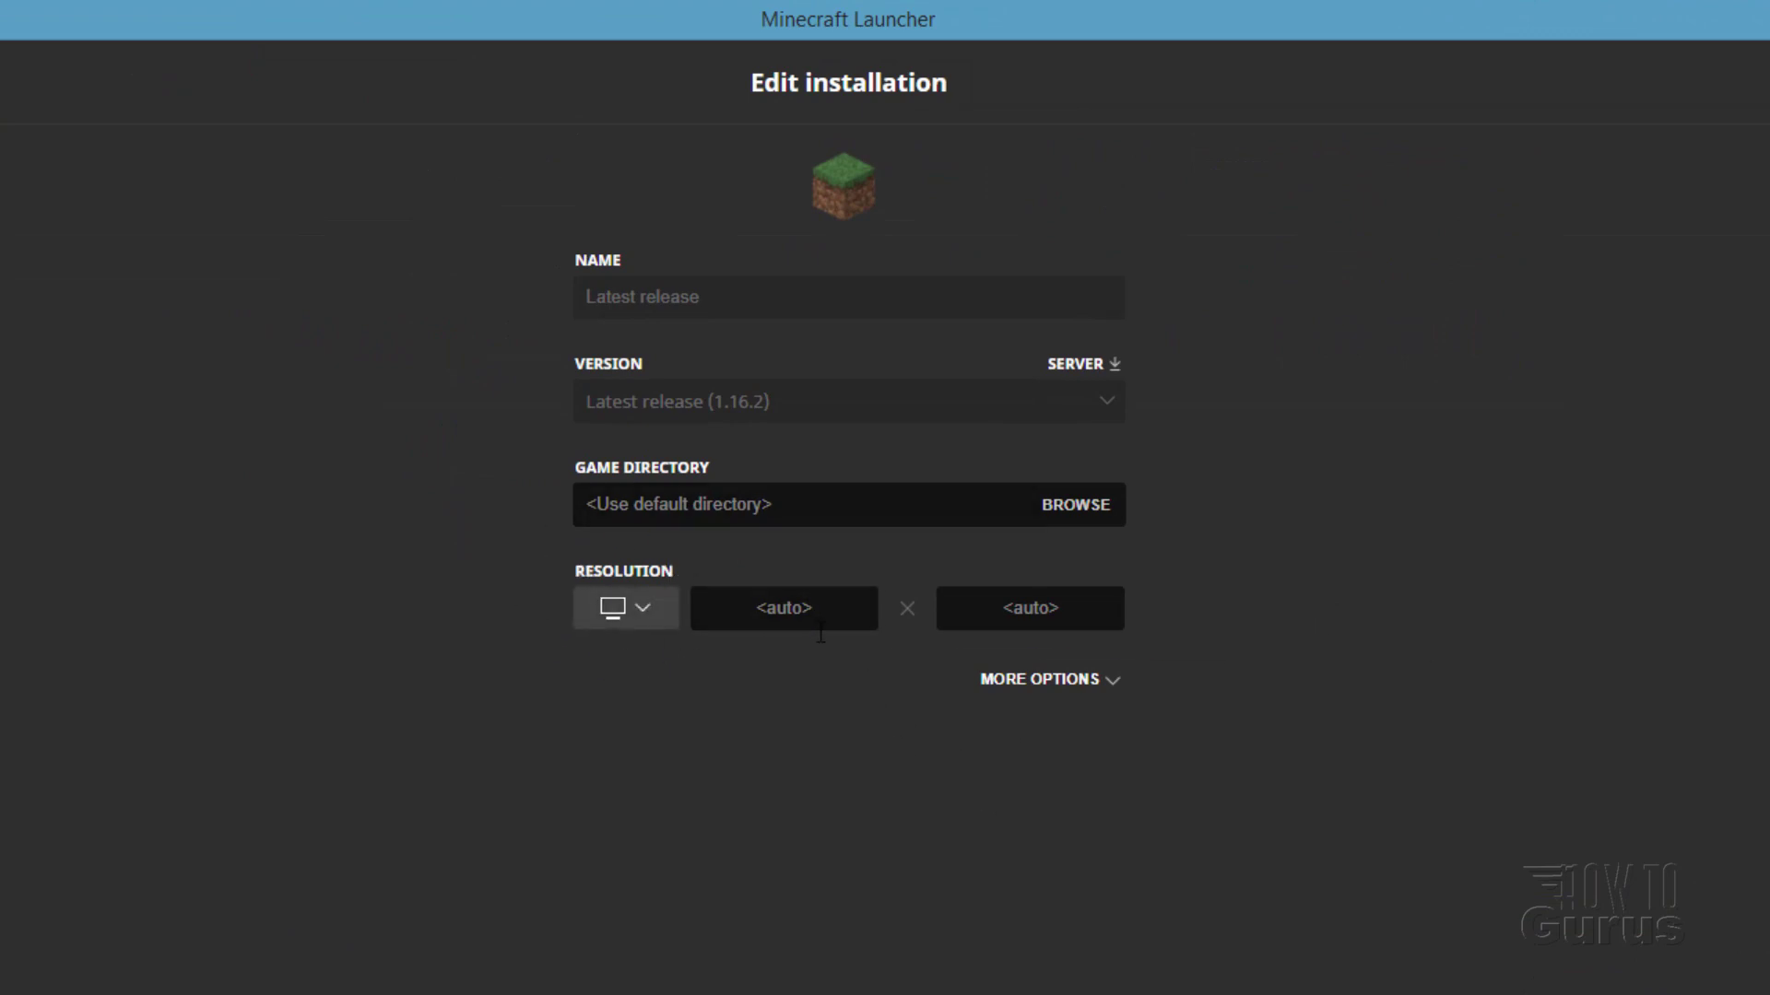
{"action": "left_click", "coordinate": [780, 588]}
{"action": "type", "text": "1024"}
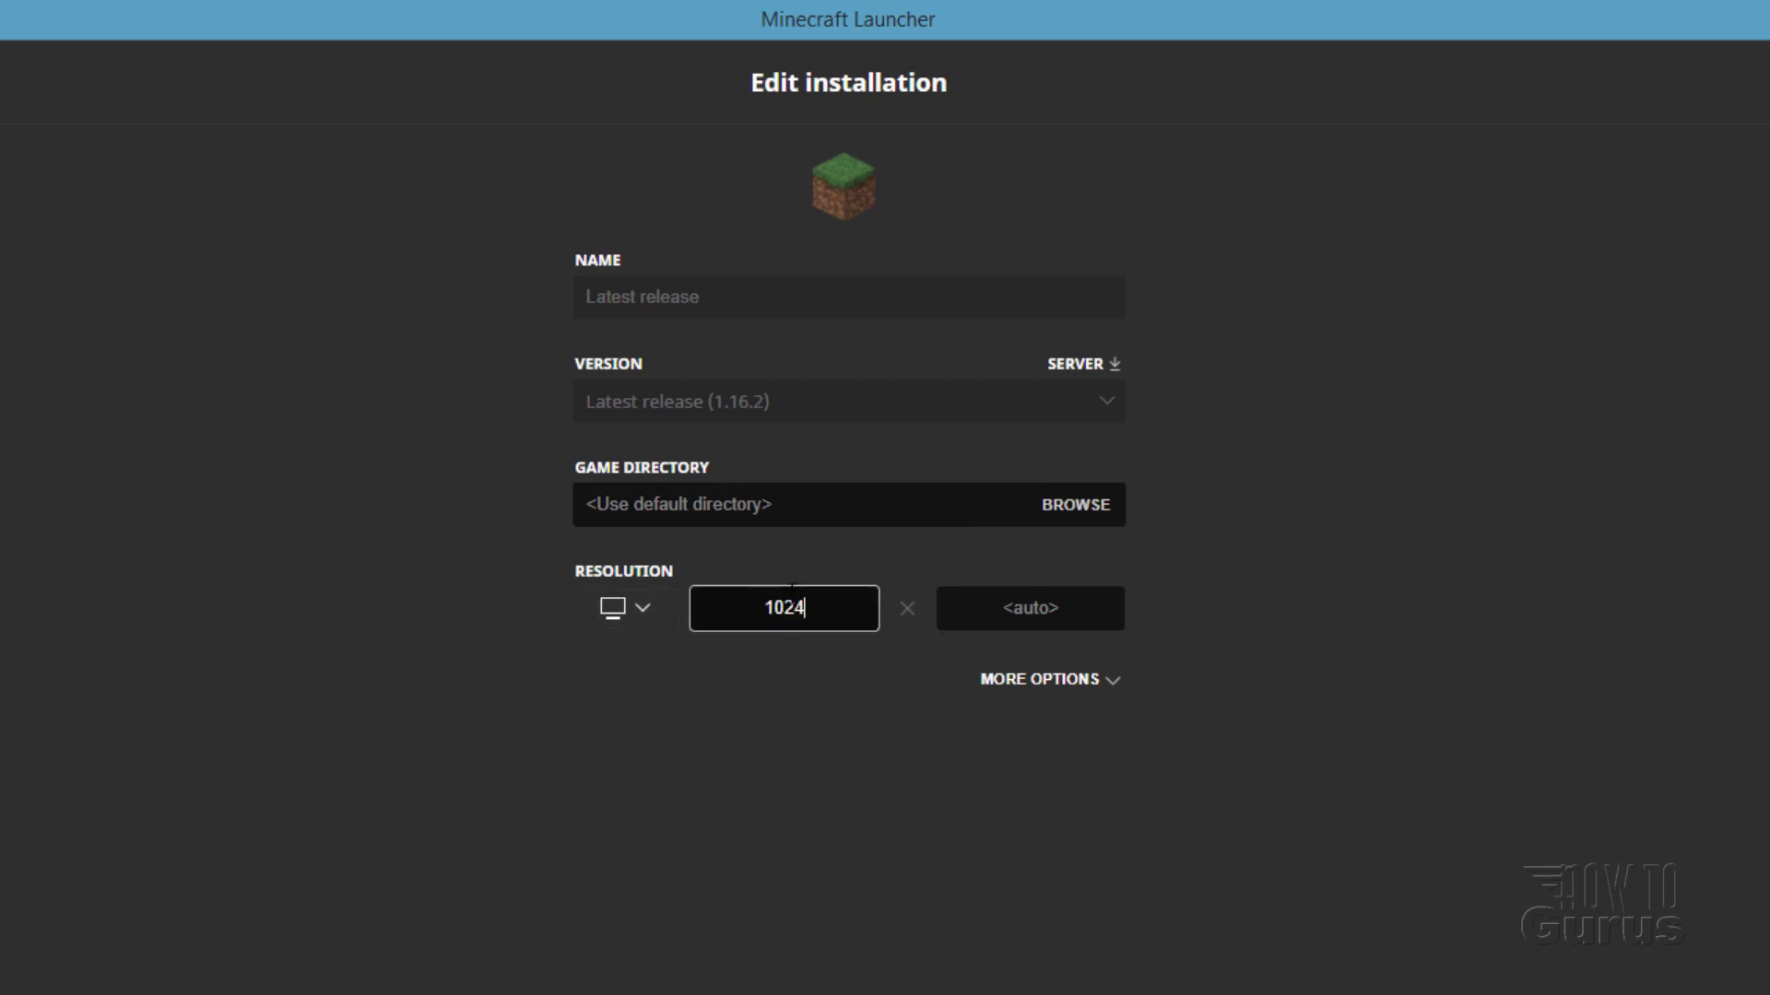
{"action": "key", "text": "Tab"}
{"action": "type", "text": "1"}
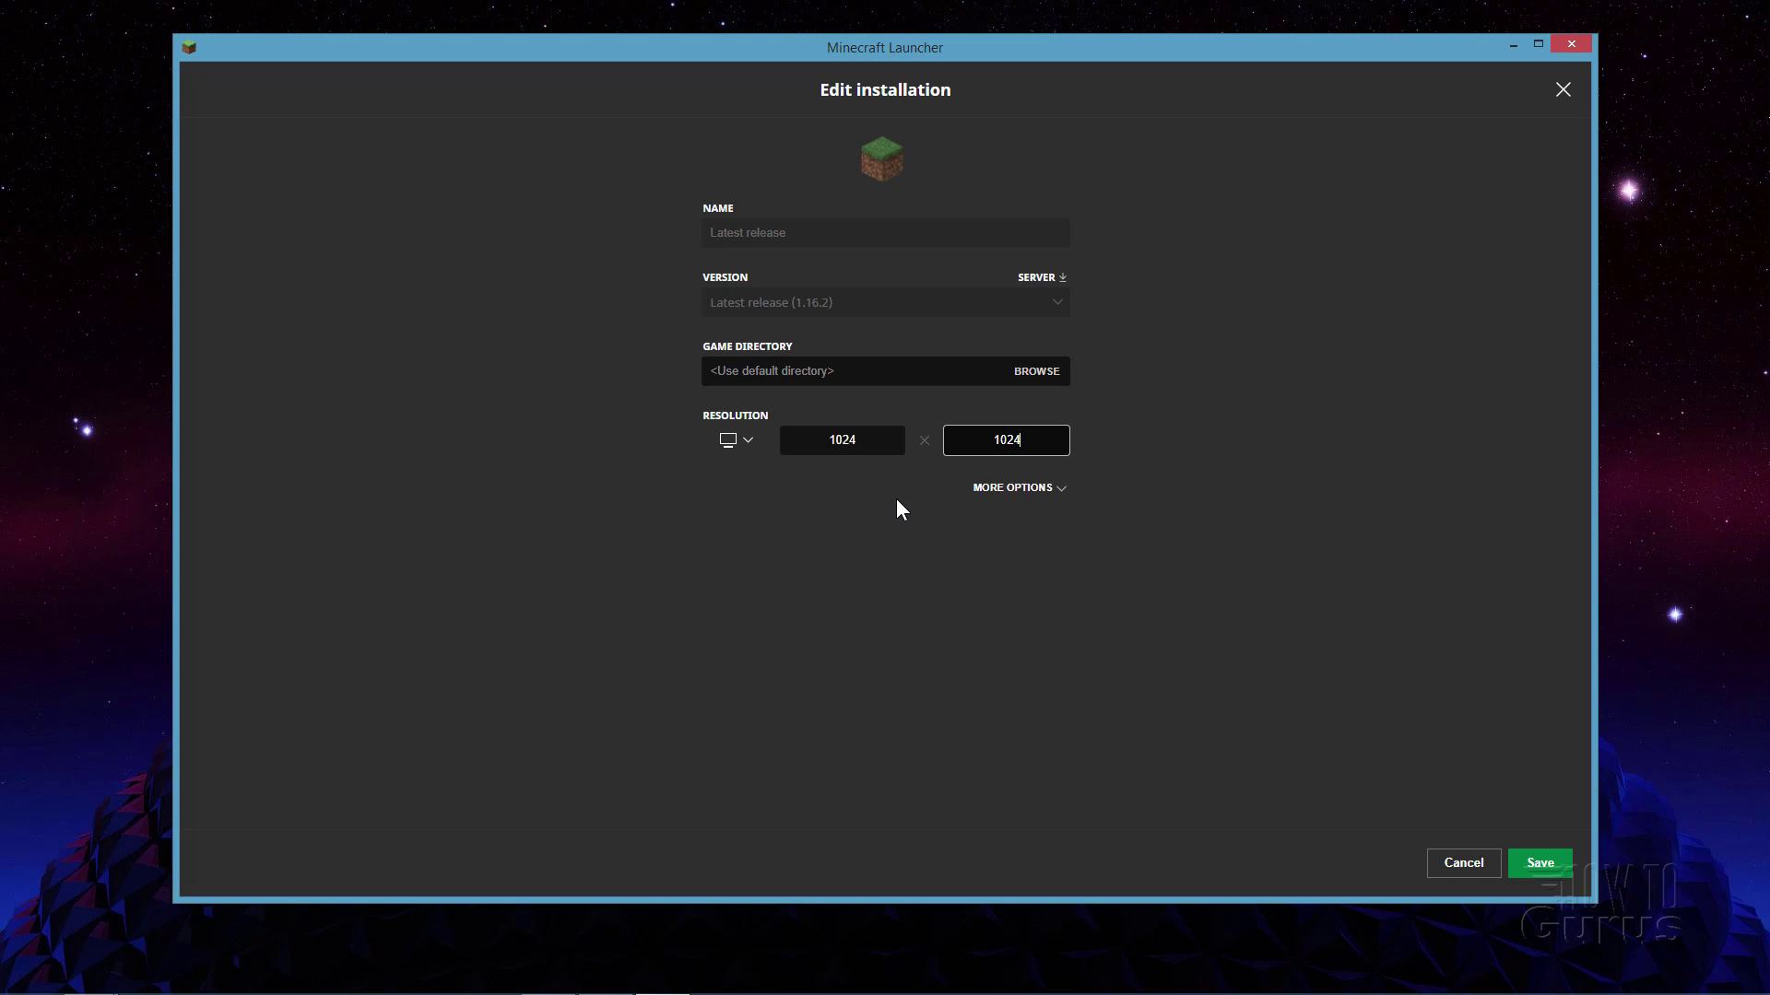
{"action": "left_click", "coordinate": [1542, 866]}
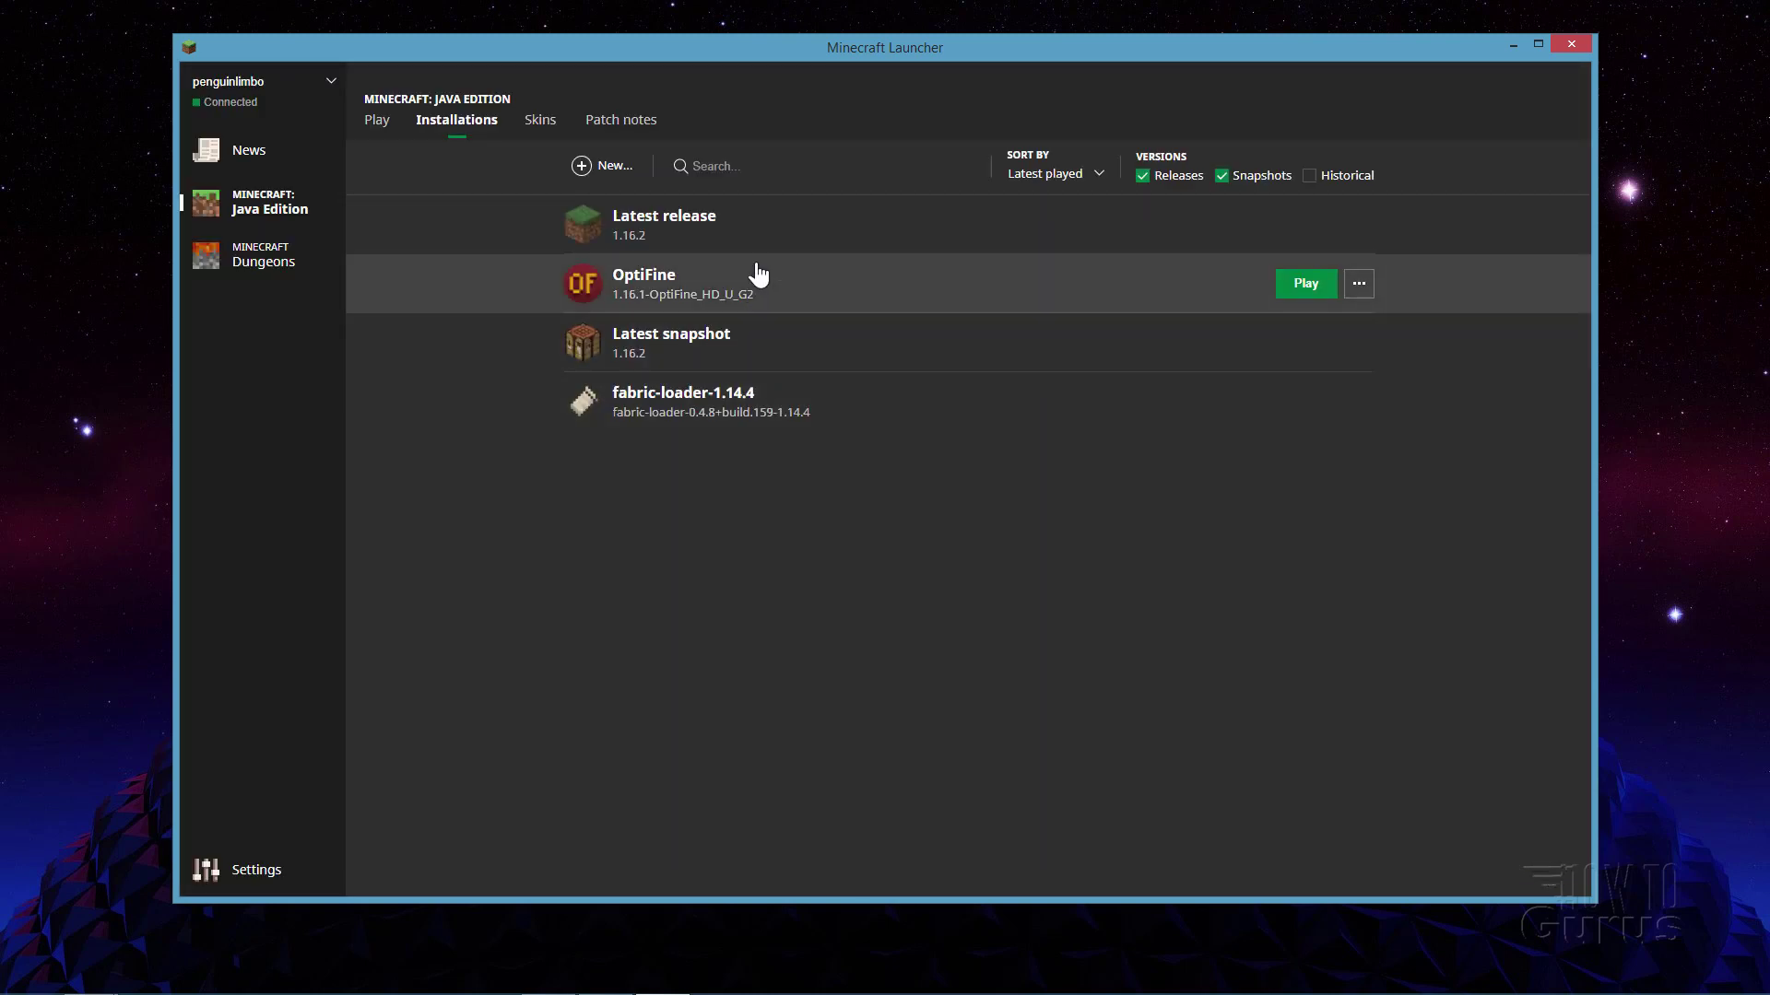
Launch Minecraft from the launcher's Play page and open the singleplayer world.
{"action": "left_click", "coordinate": [377, 121]}
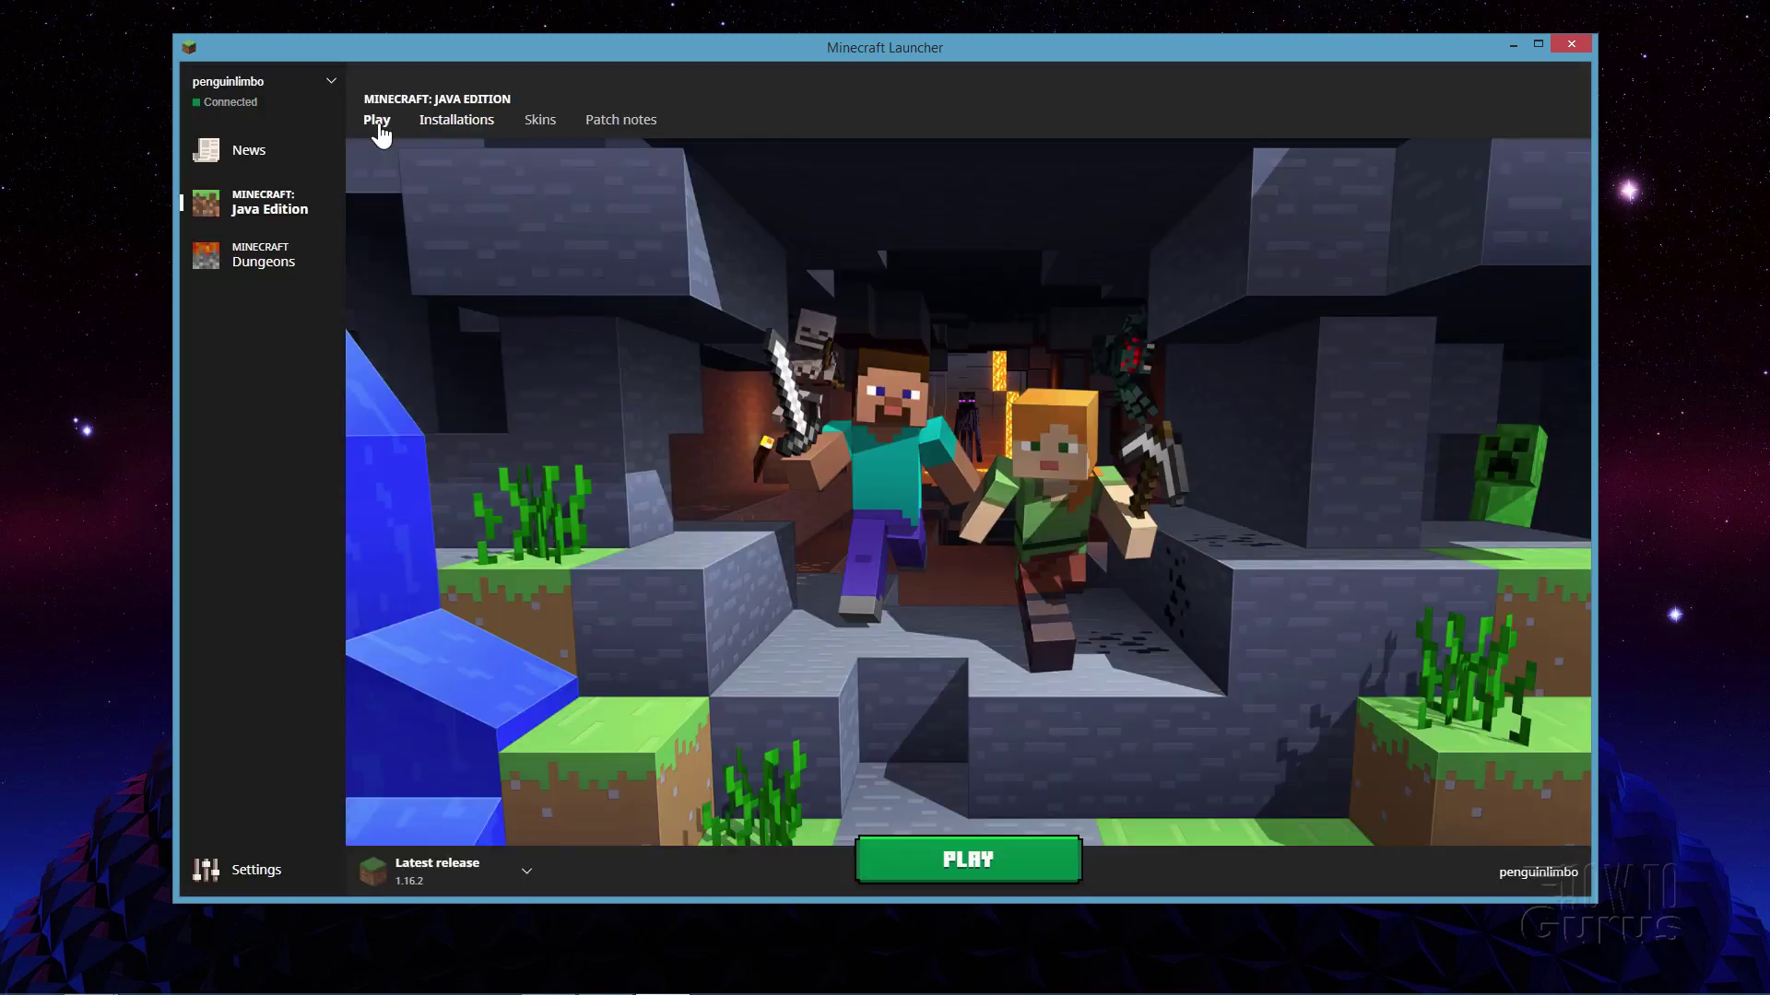
{"action": "left_click", "coordinate": [1002, 864]}
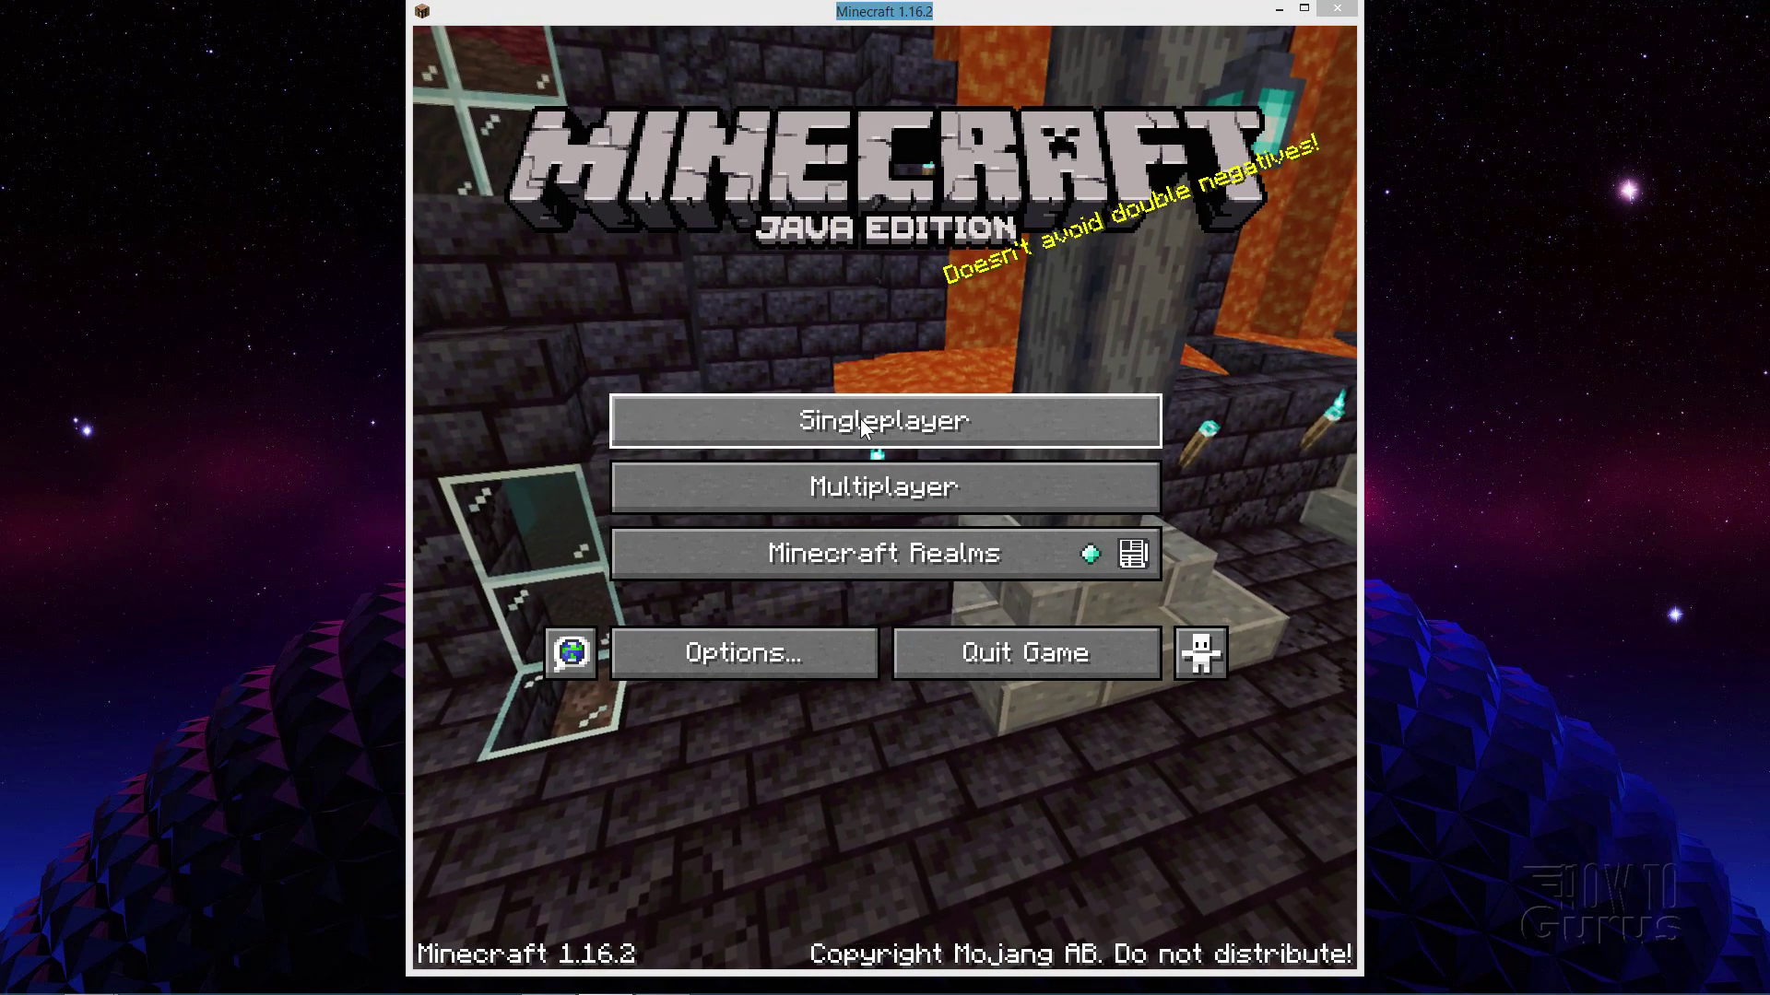
{"action": "left_click", "coordinate": [860, 422]}
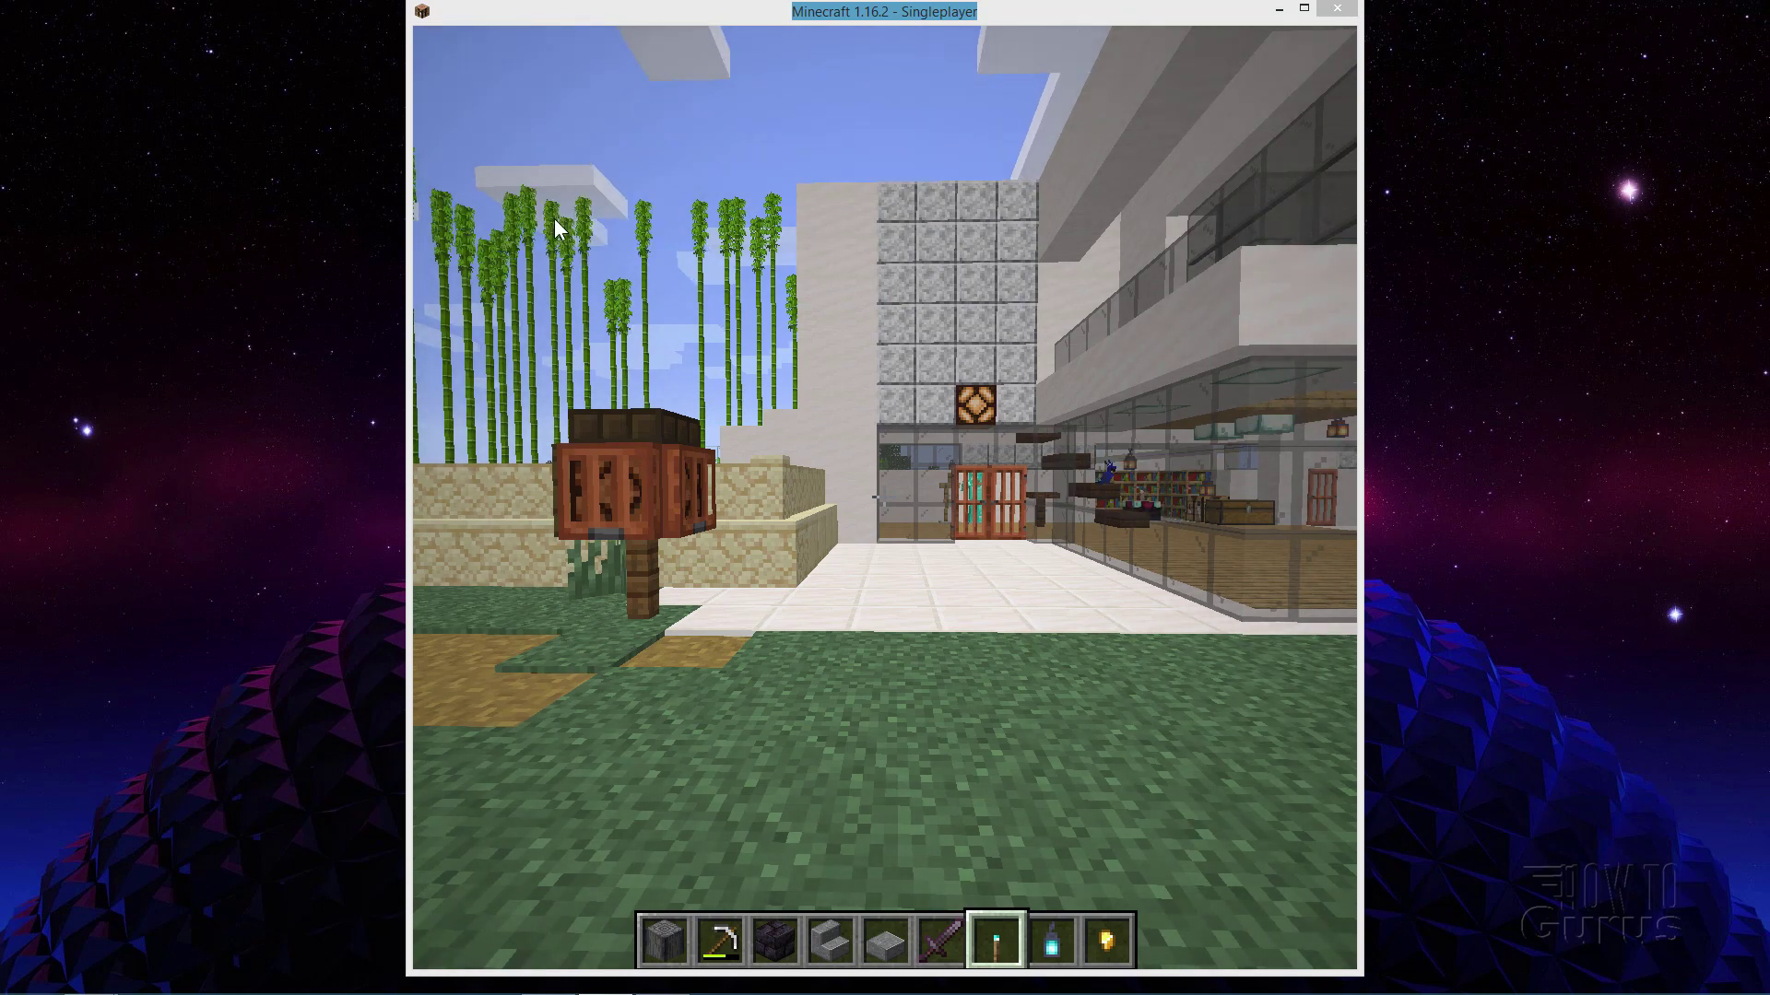
Walk forward toward the house and the lamp posts.
{"action": "left_click", "coordinate": [555, 221]}
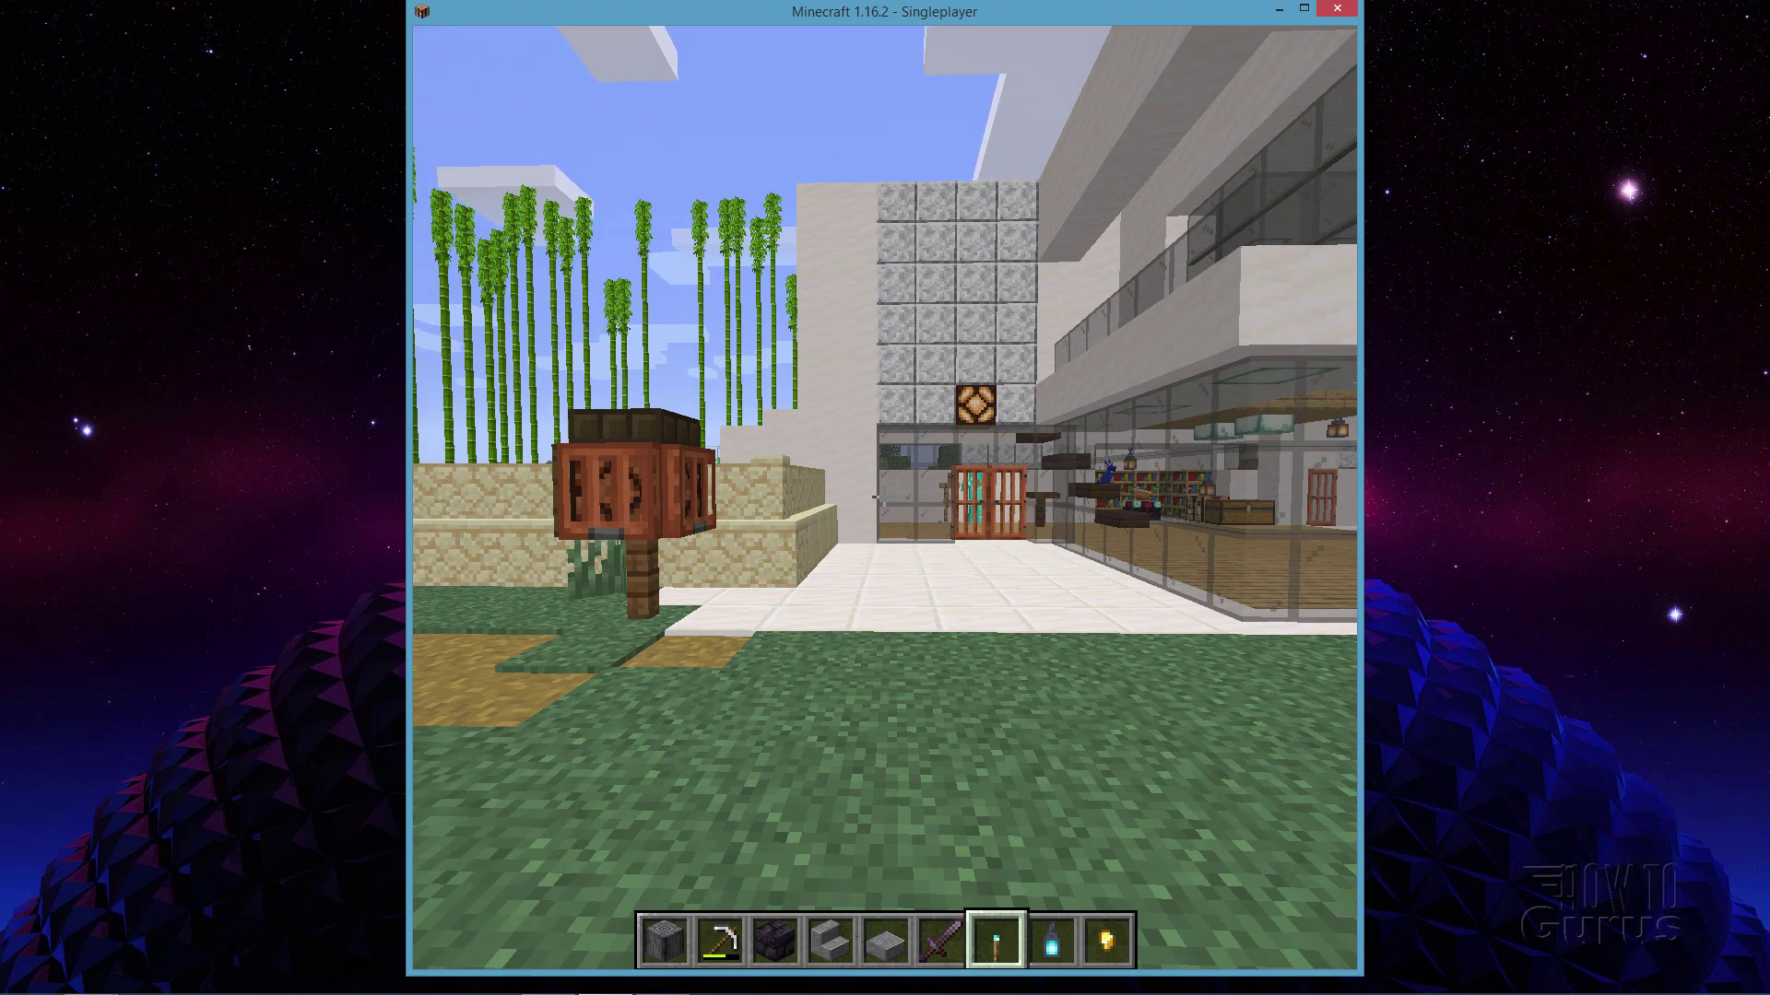
{"action": "key", "text": "w"}
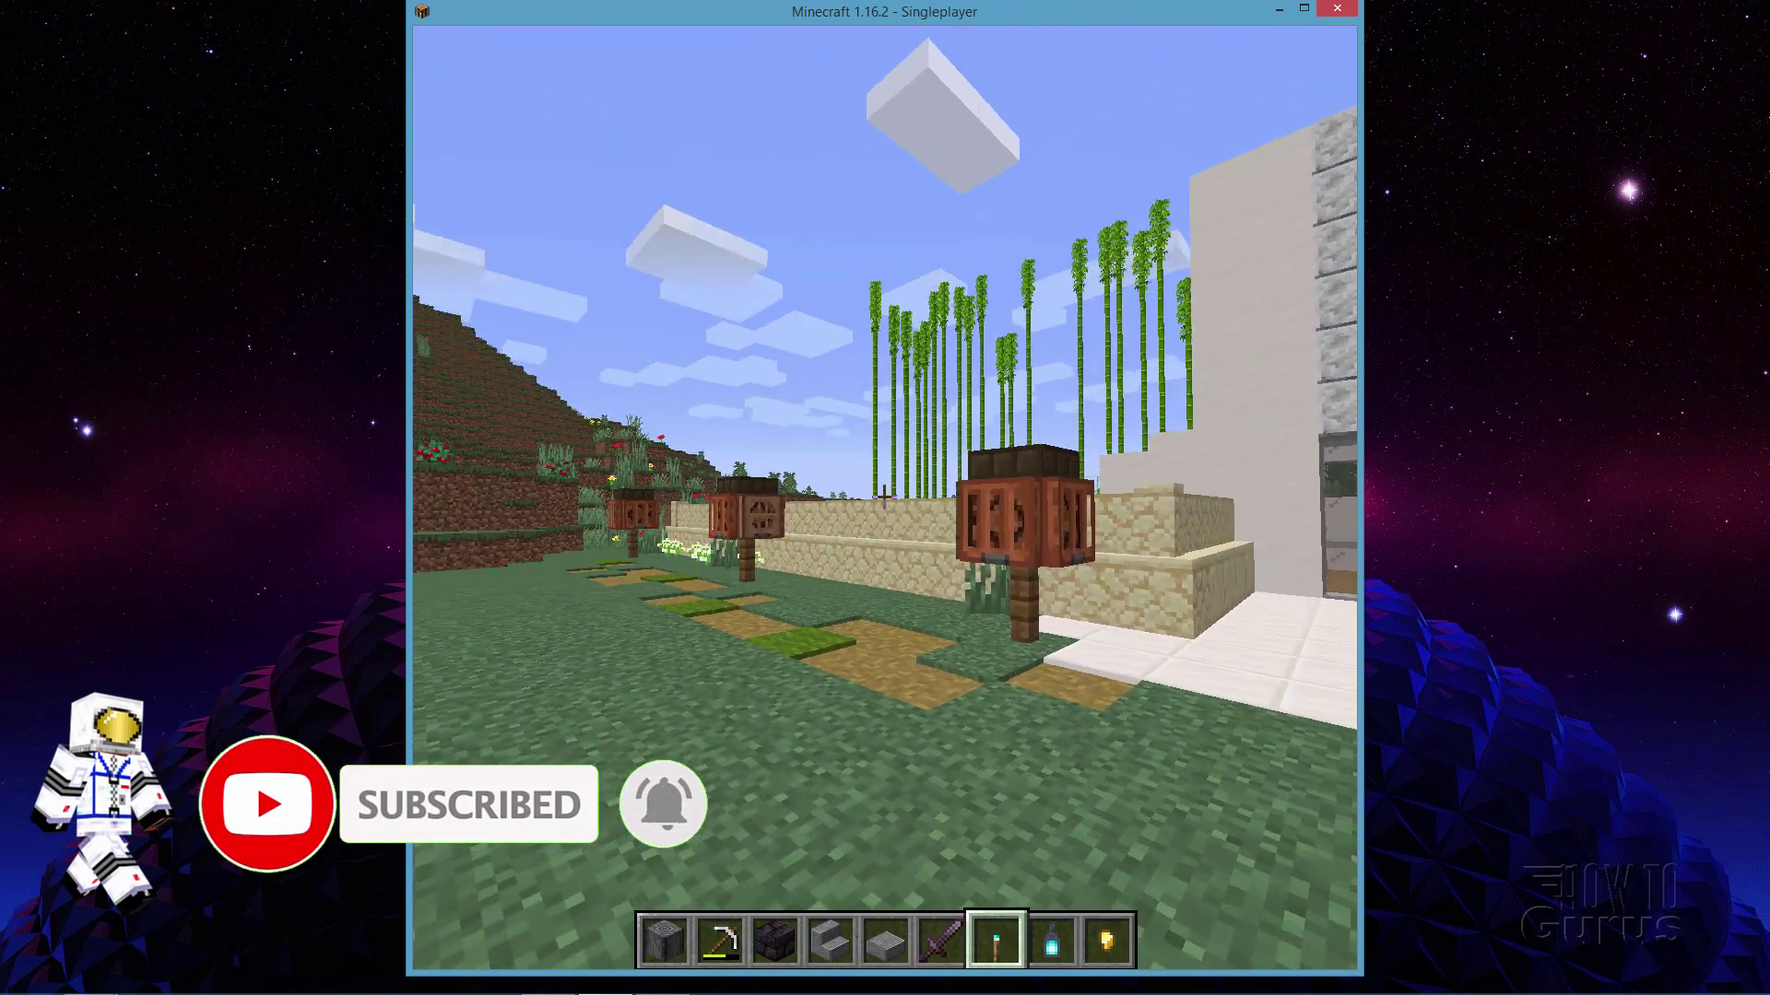
{"action": "key", "text": "w"}
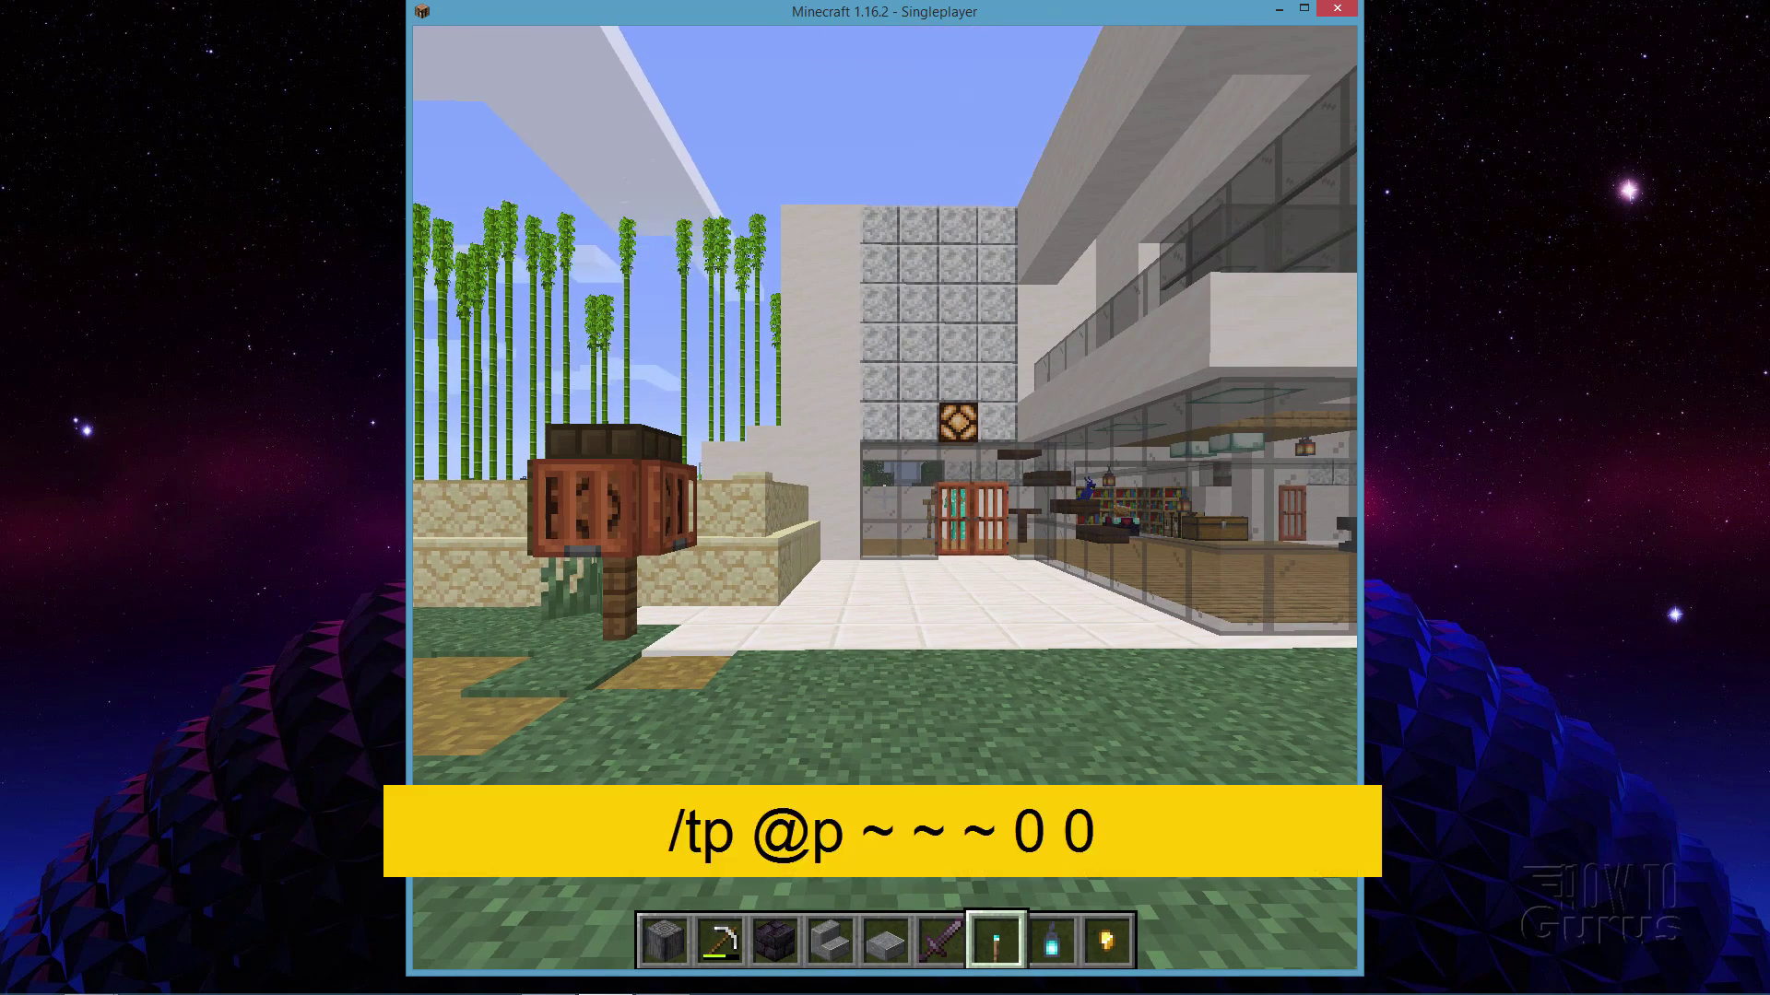
Run /tp @p ~ ~ ~ 0 0 to face rotation 0, hide the HUD, and screenshot.
{"action": "key", "text": "slash"}
{"action": "type", "text": "t"}
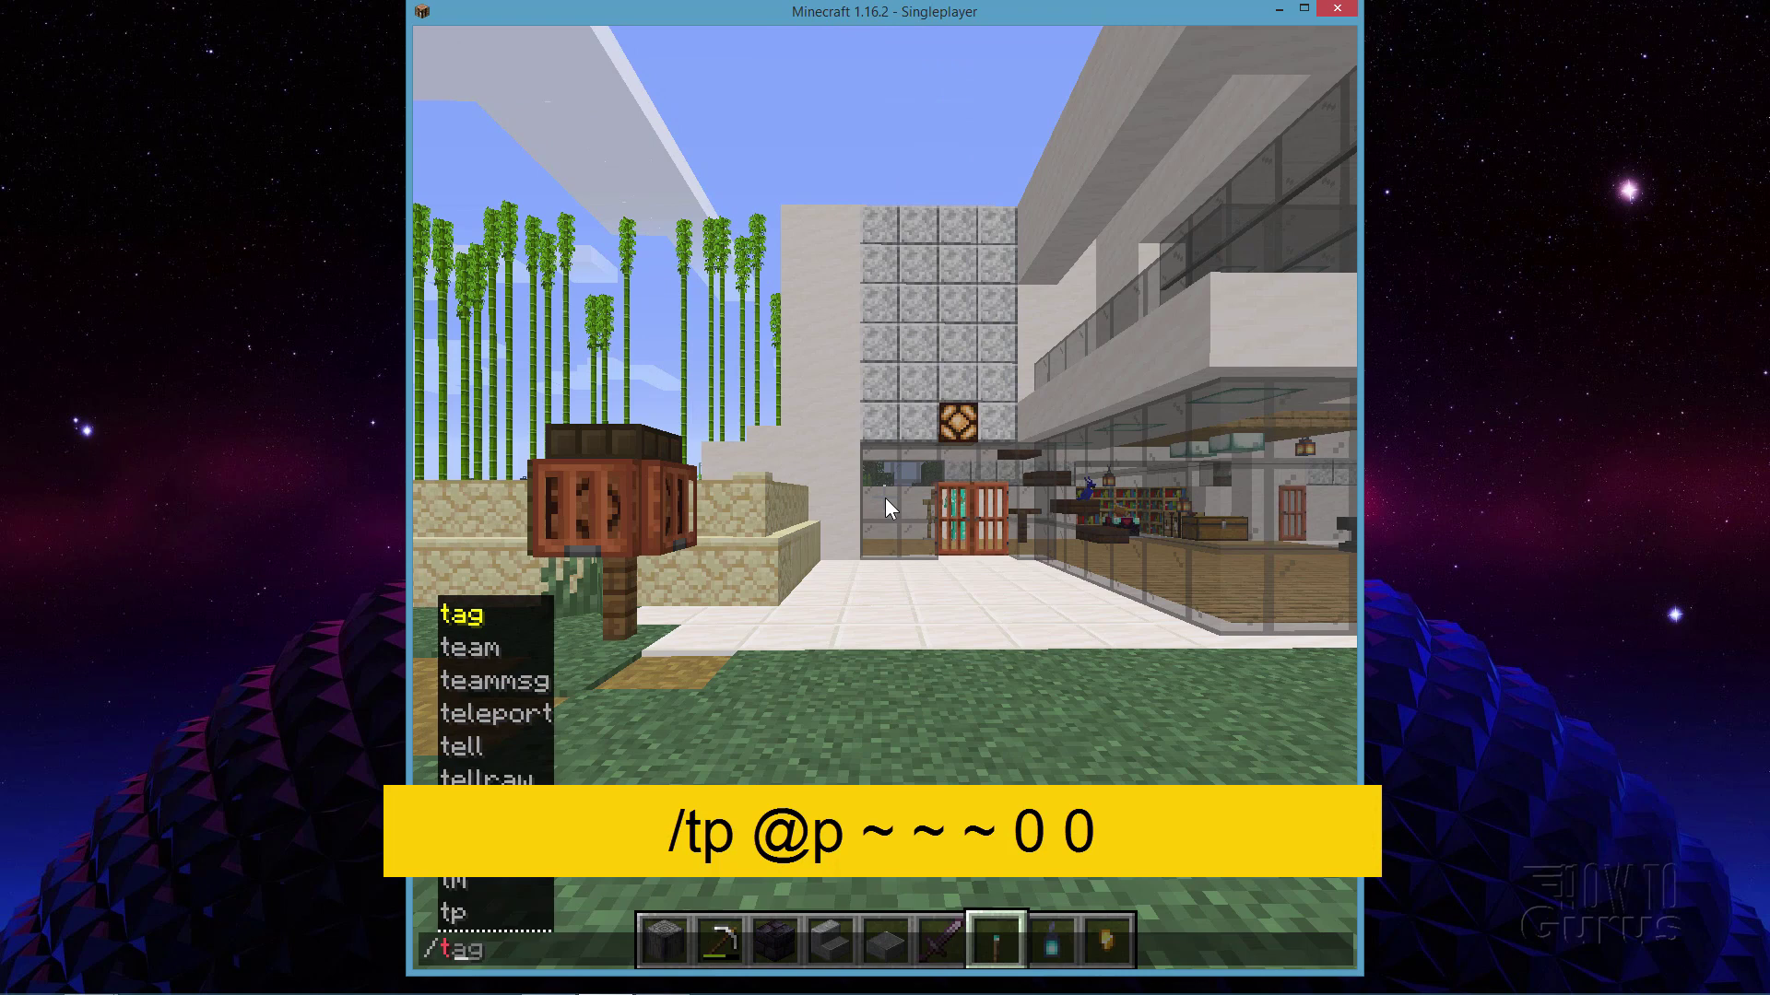
{"action": "type", "text": "p"}
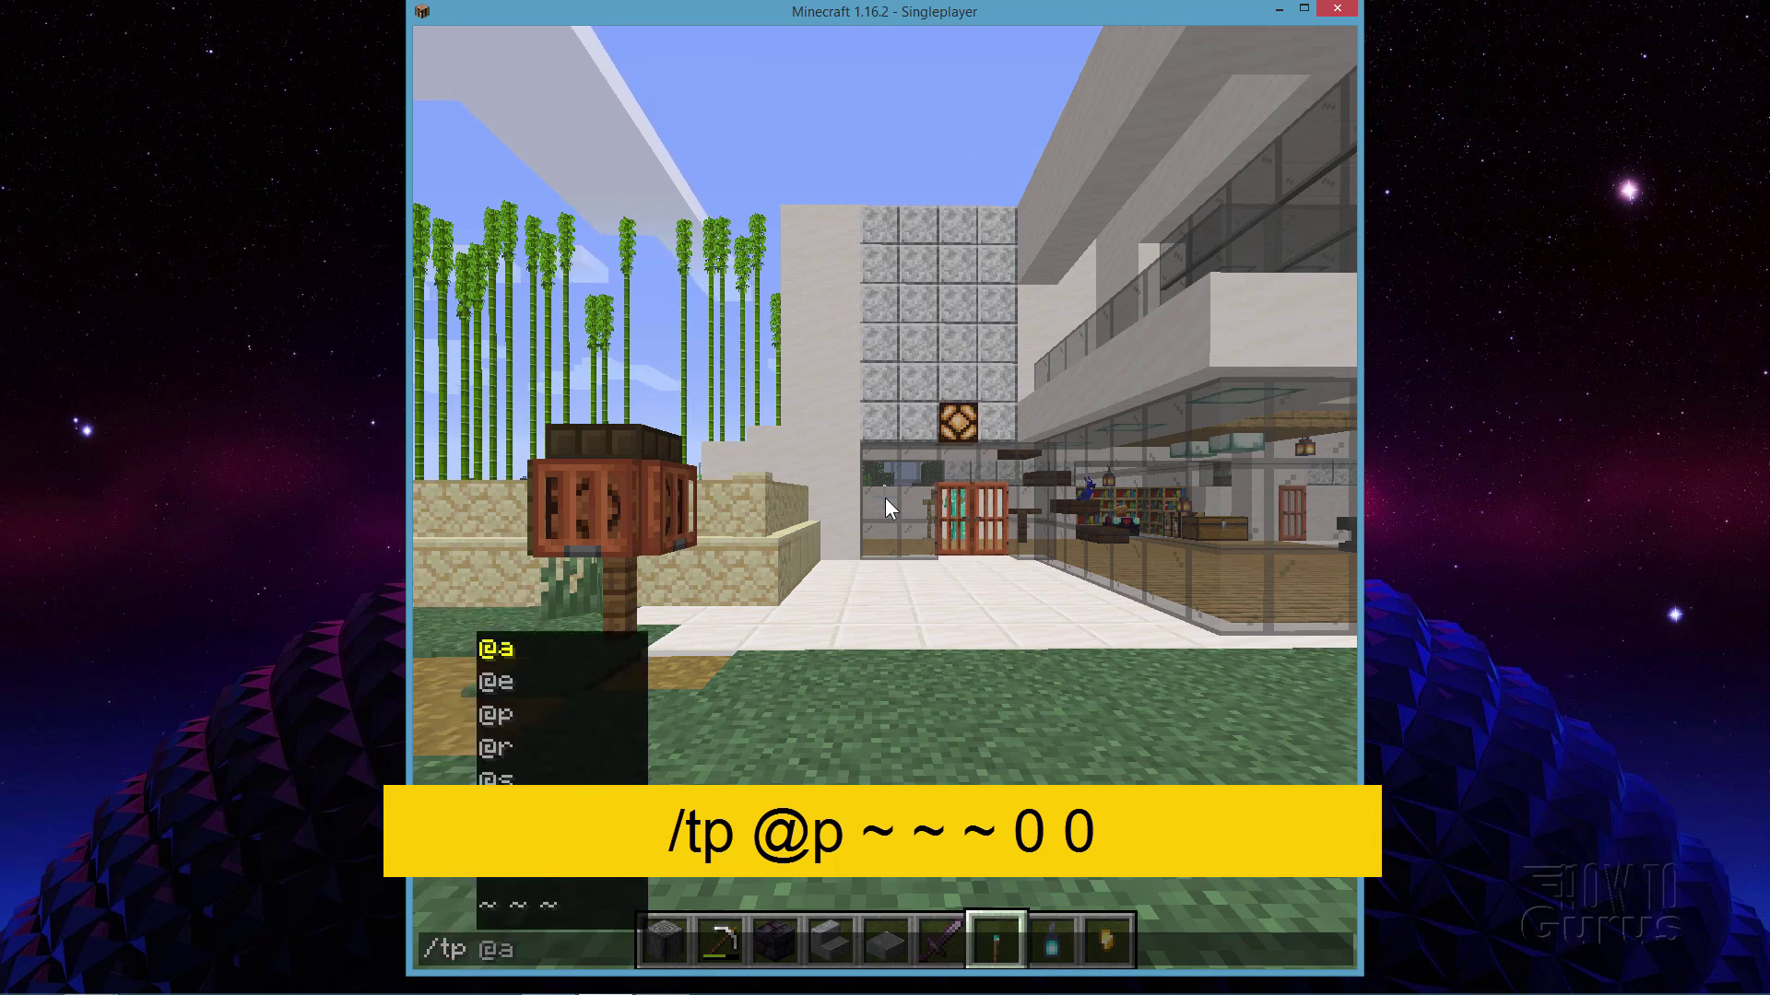
{"action": "type", "text": " @p"}
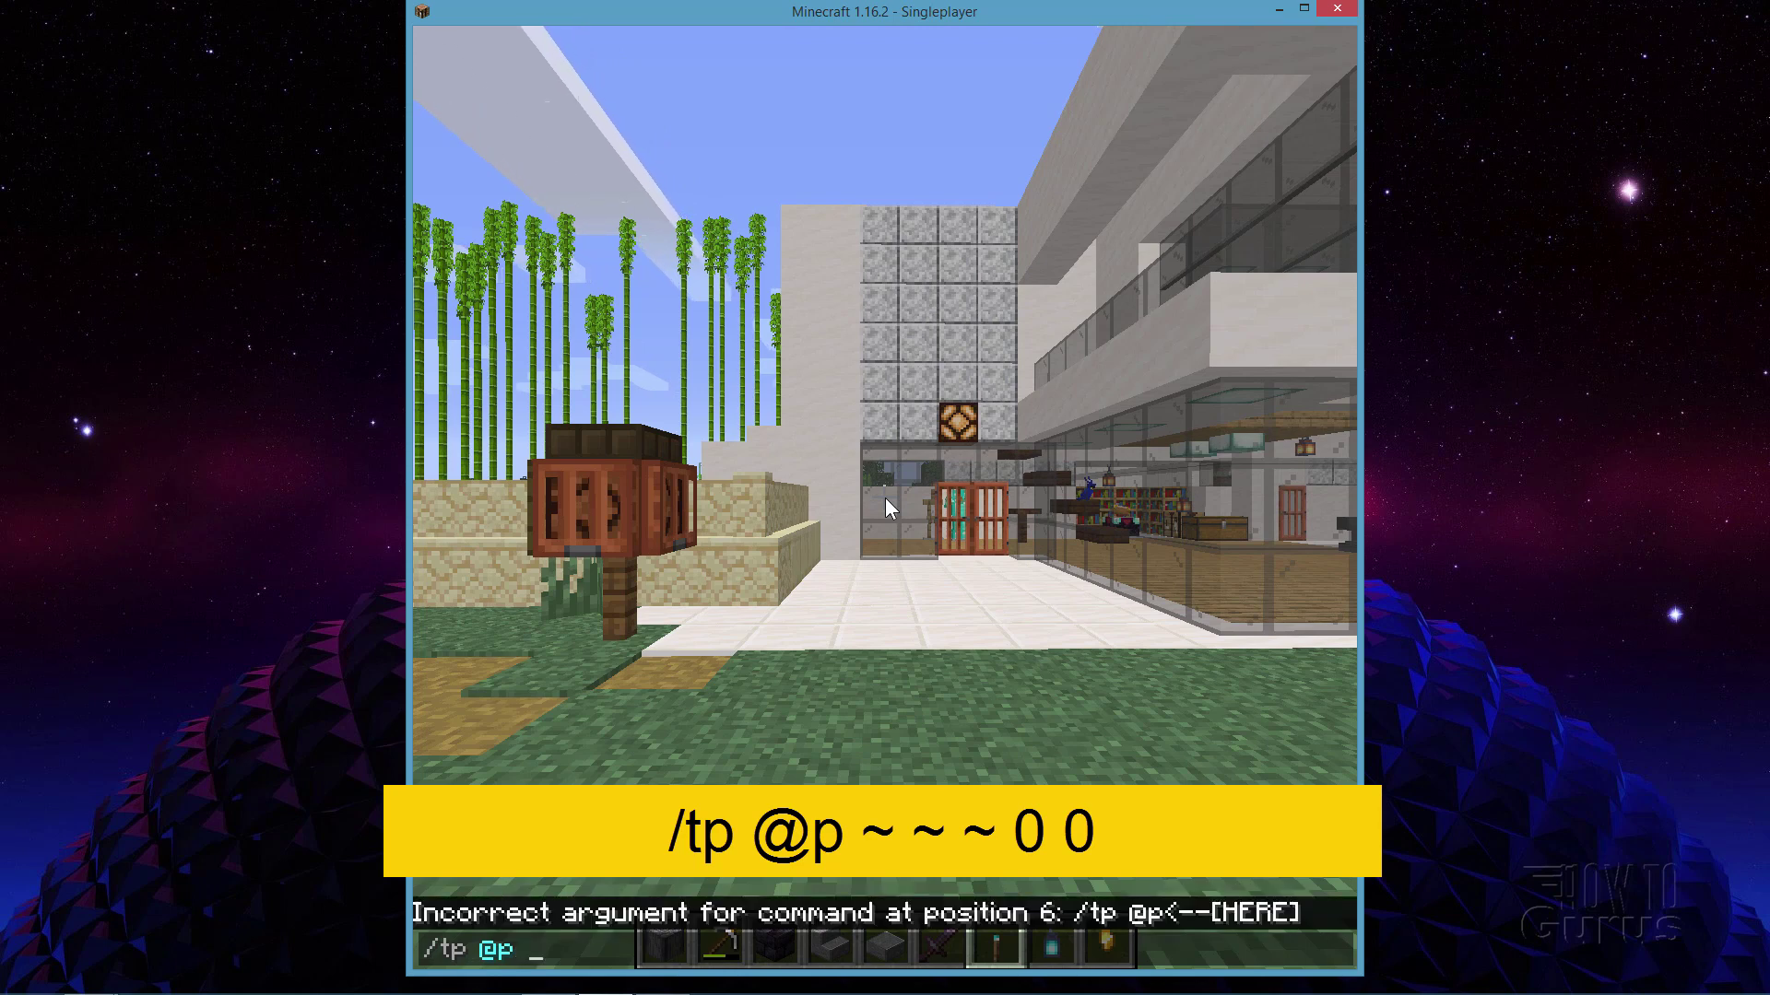
{"action": "type", "text": " ~"}
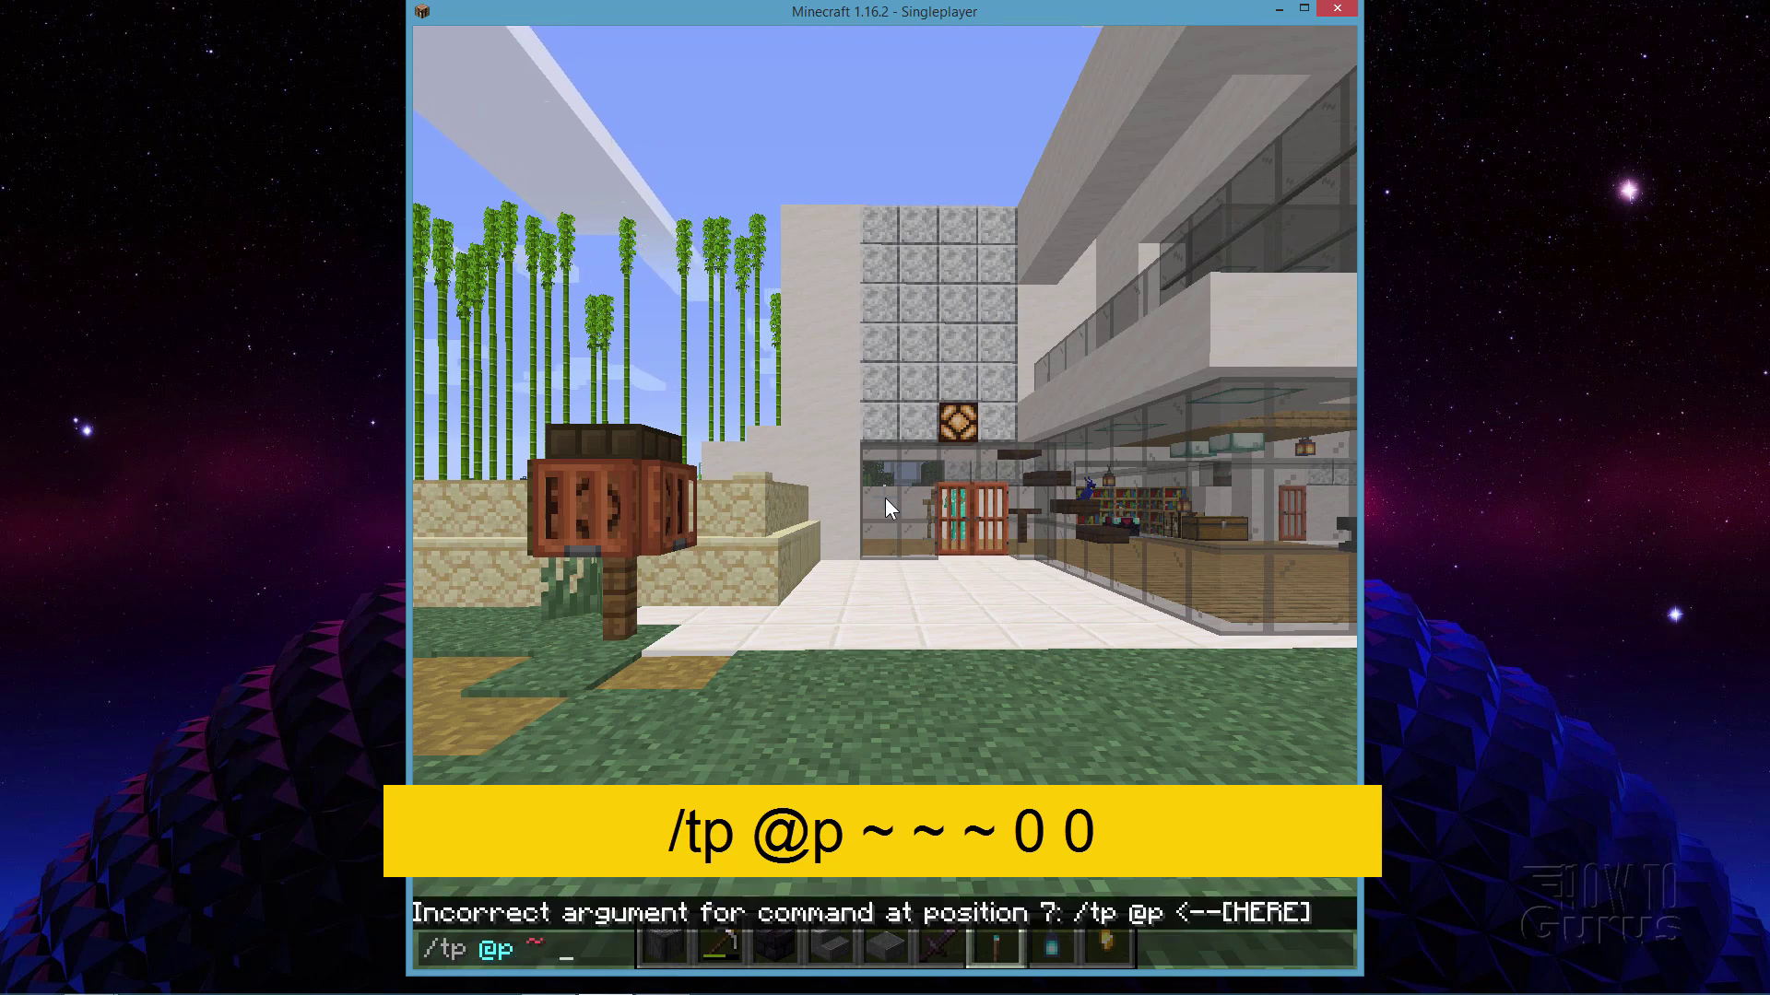
{"action": "type", "text": " ~ ~"}
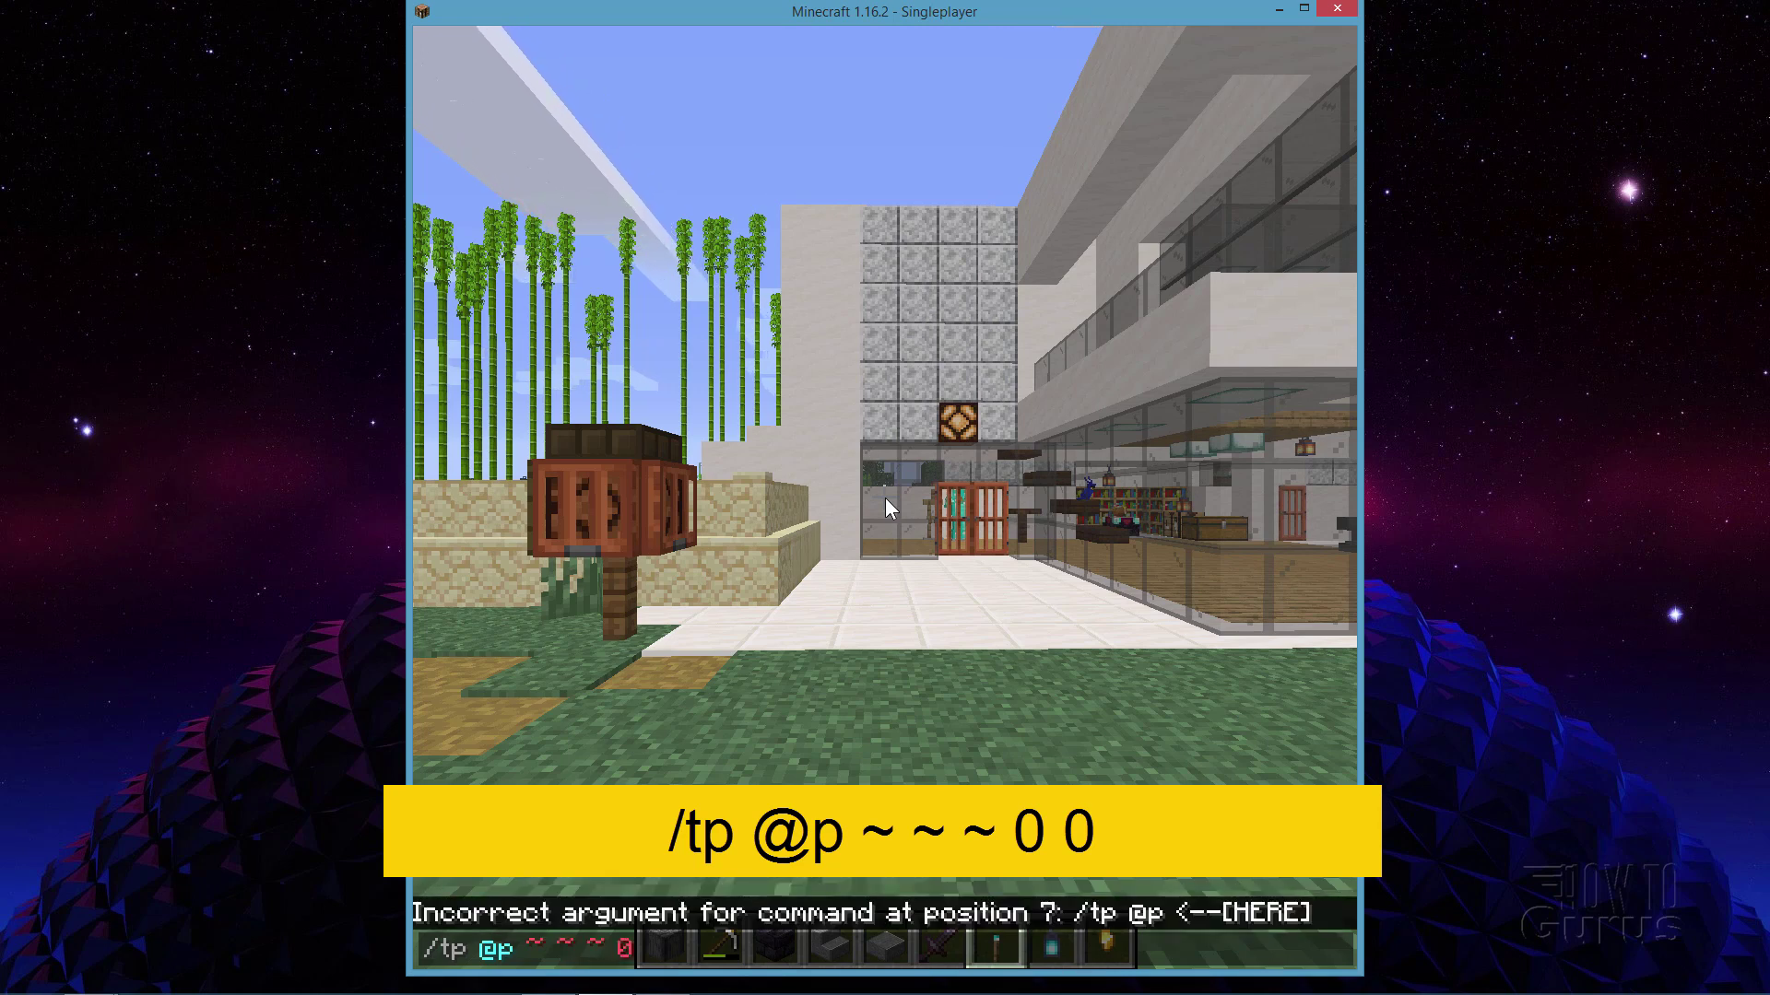
{"action": "type", "text": " 0 0"}
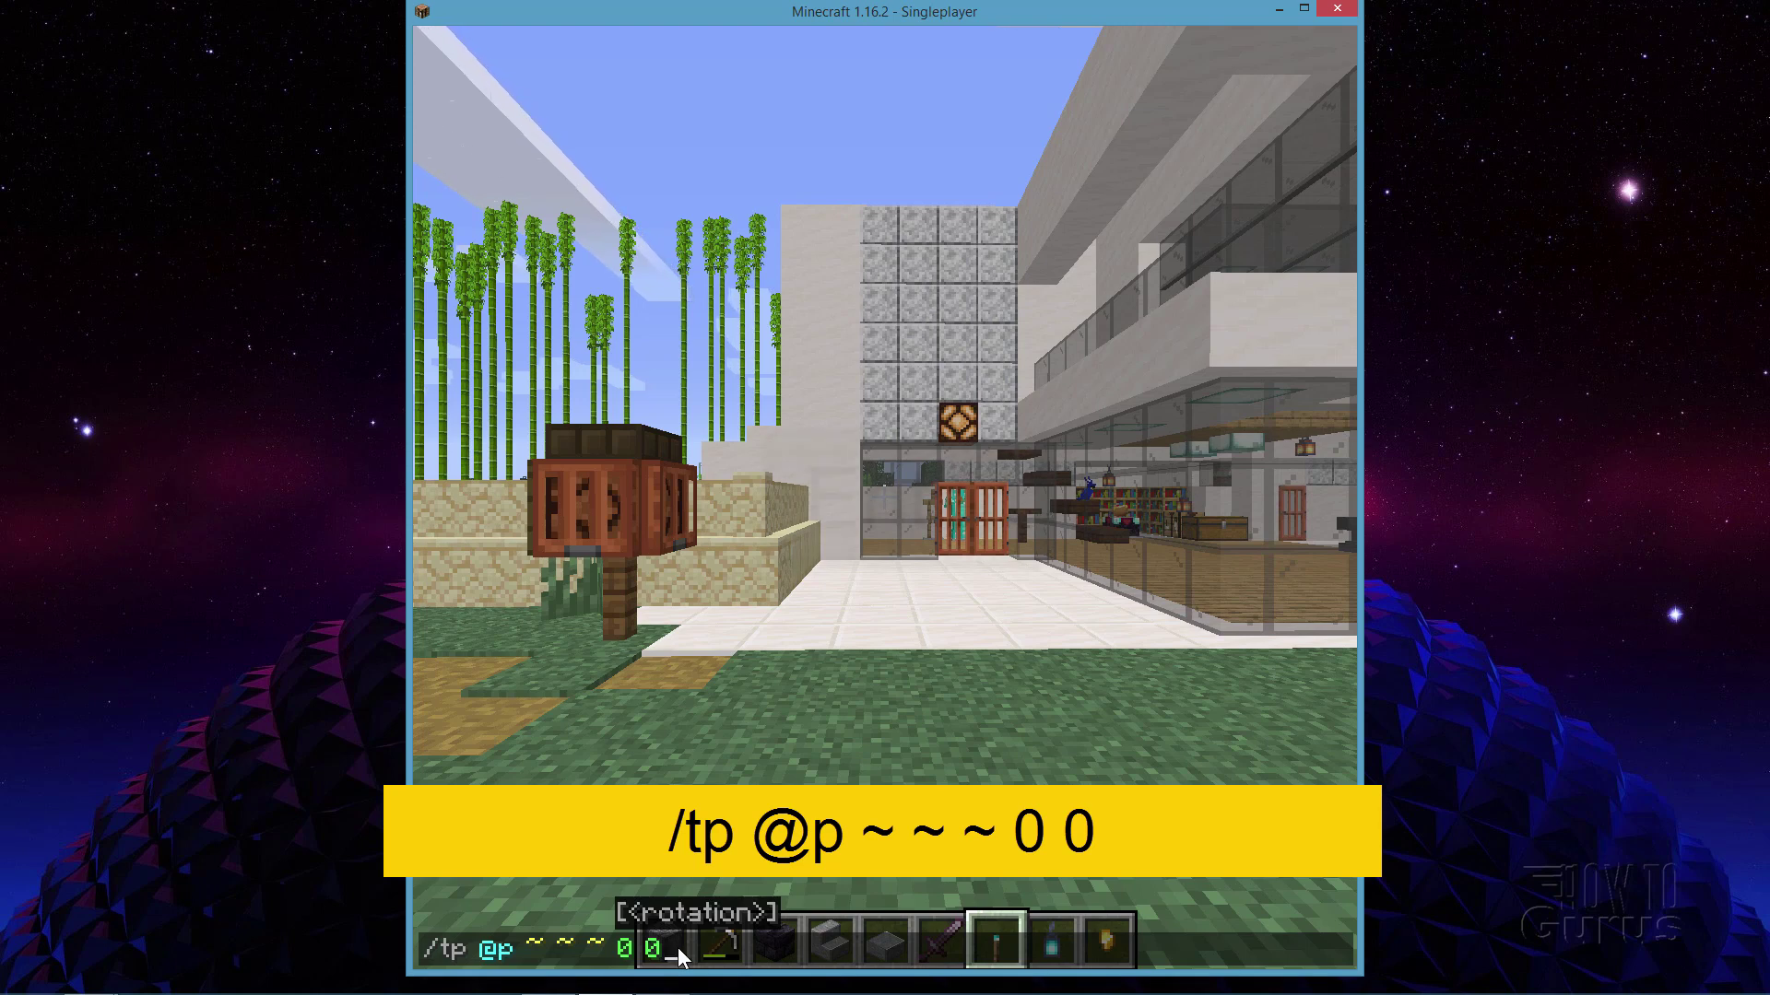
{"action": "key", "text": "Return"}
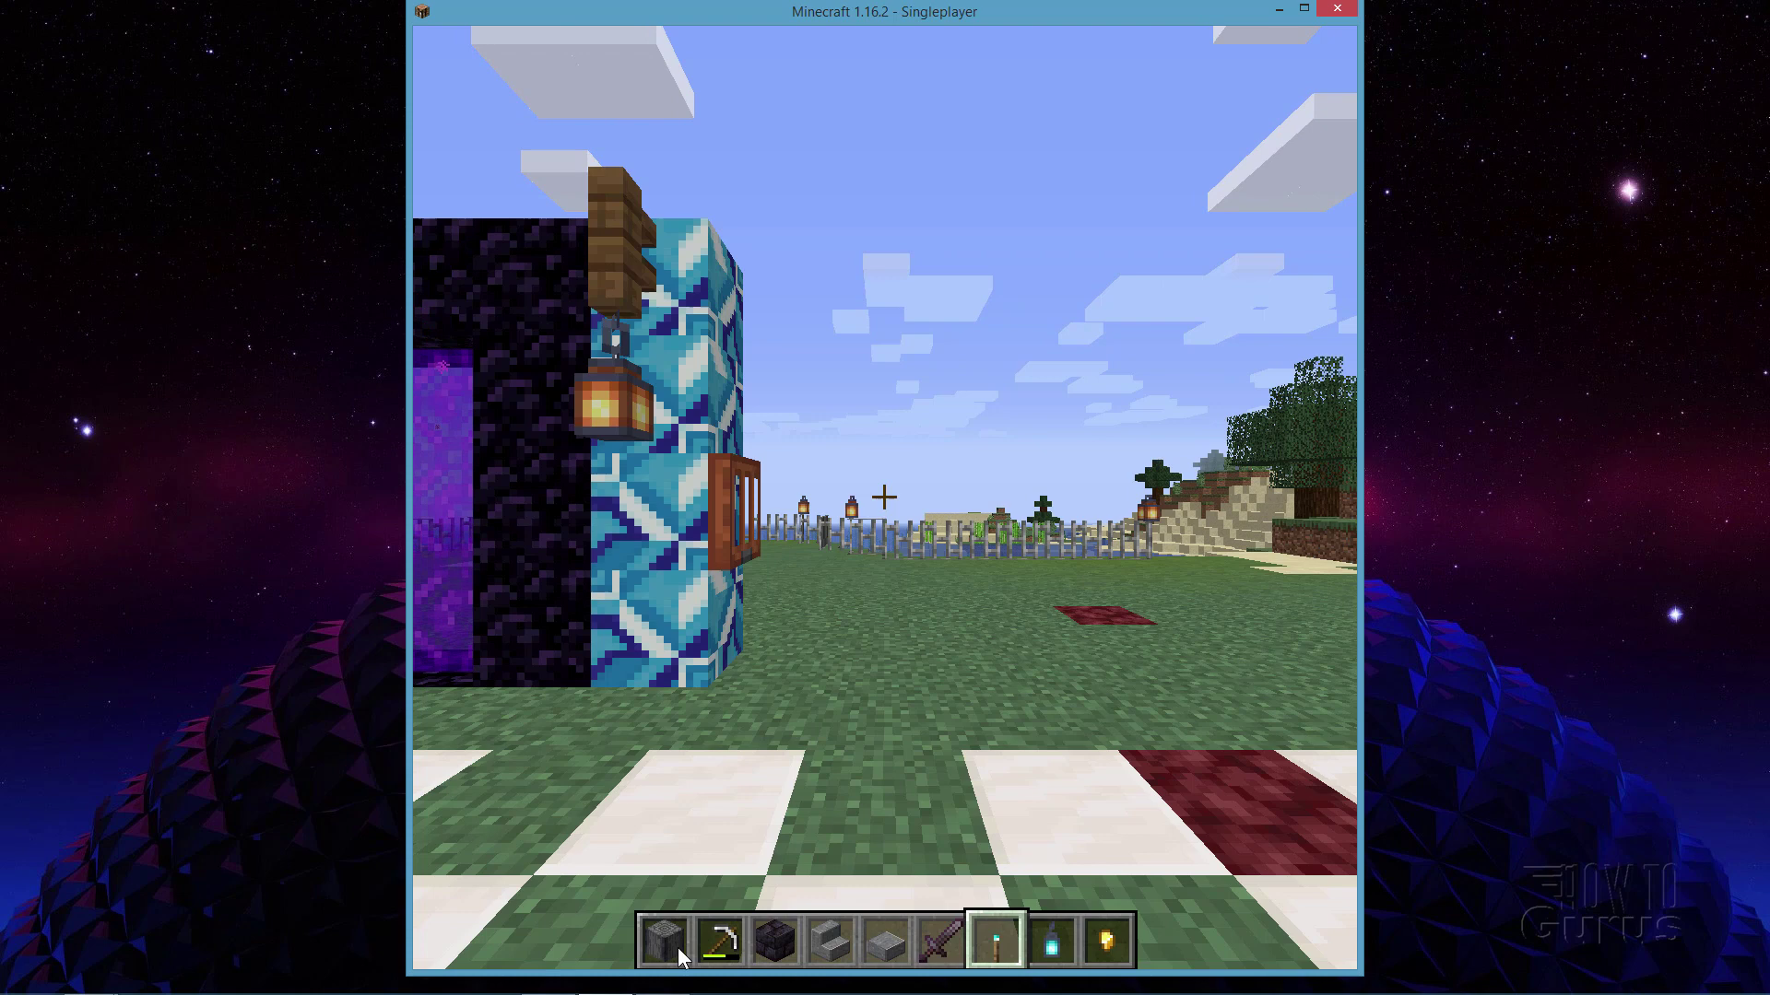
{"action": "key", "text": "F1"}
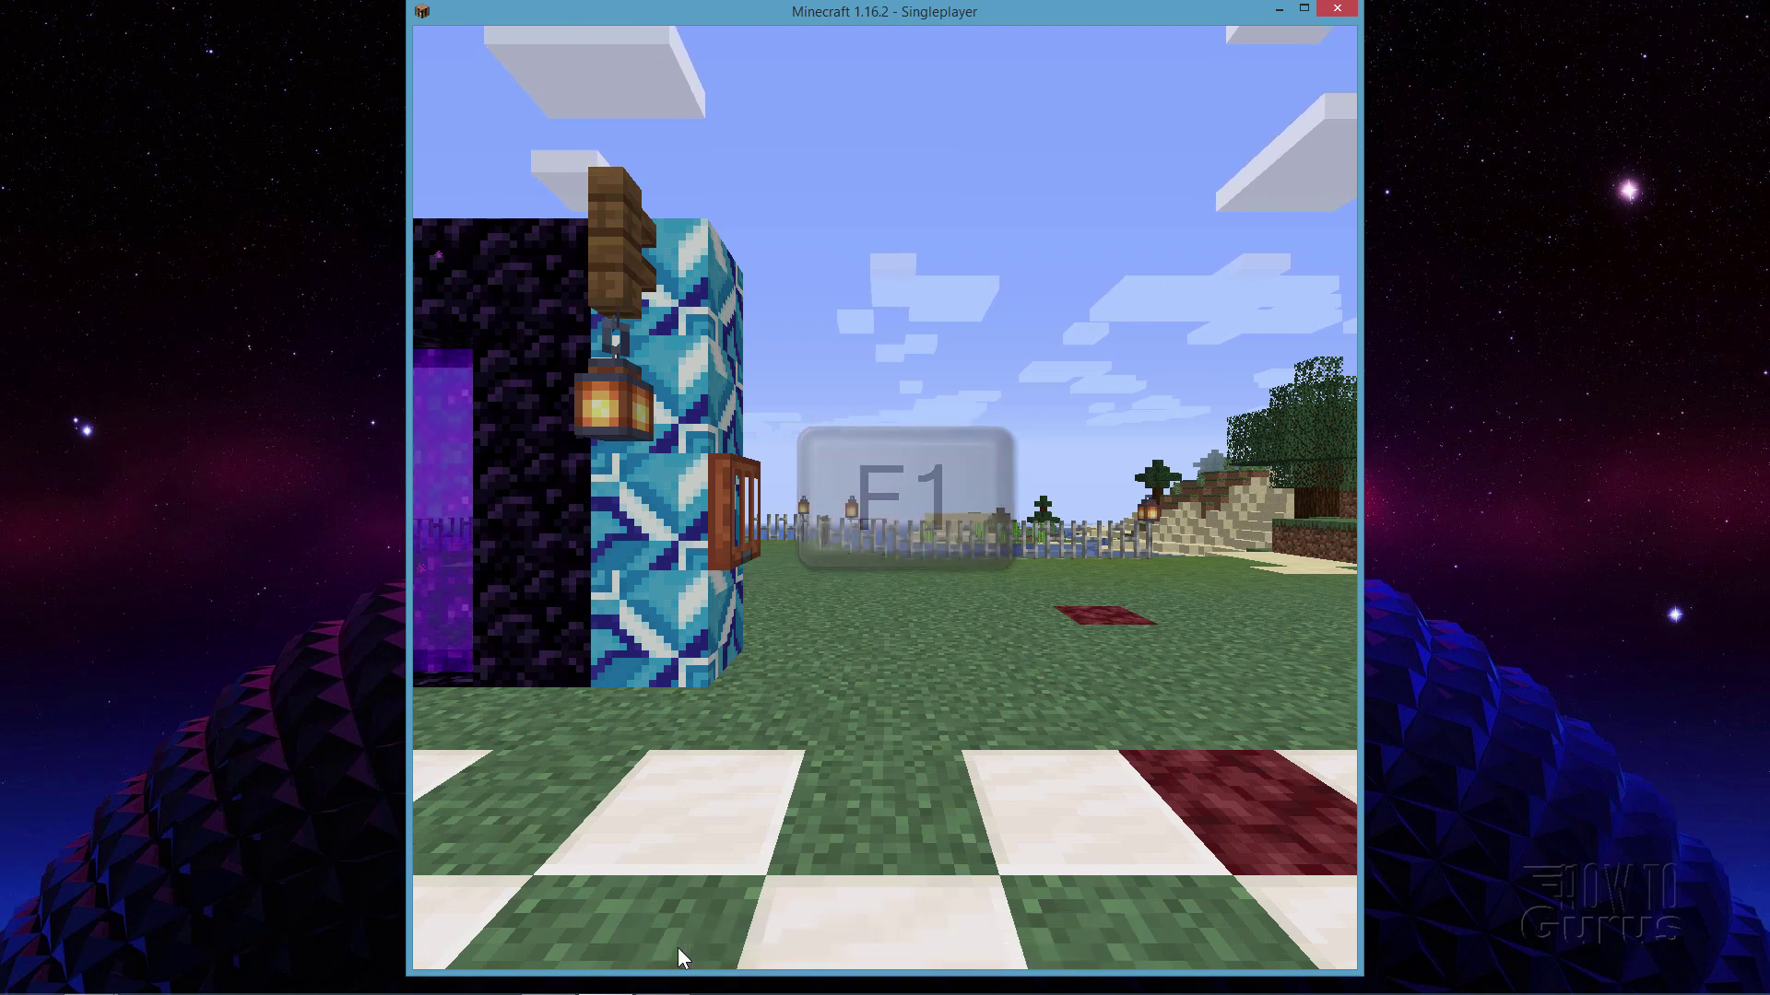
{"action": "key", "text": "F2"}
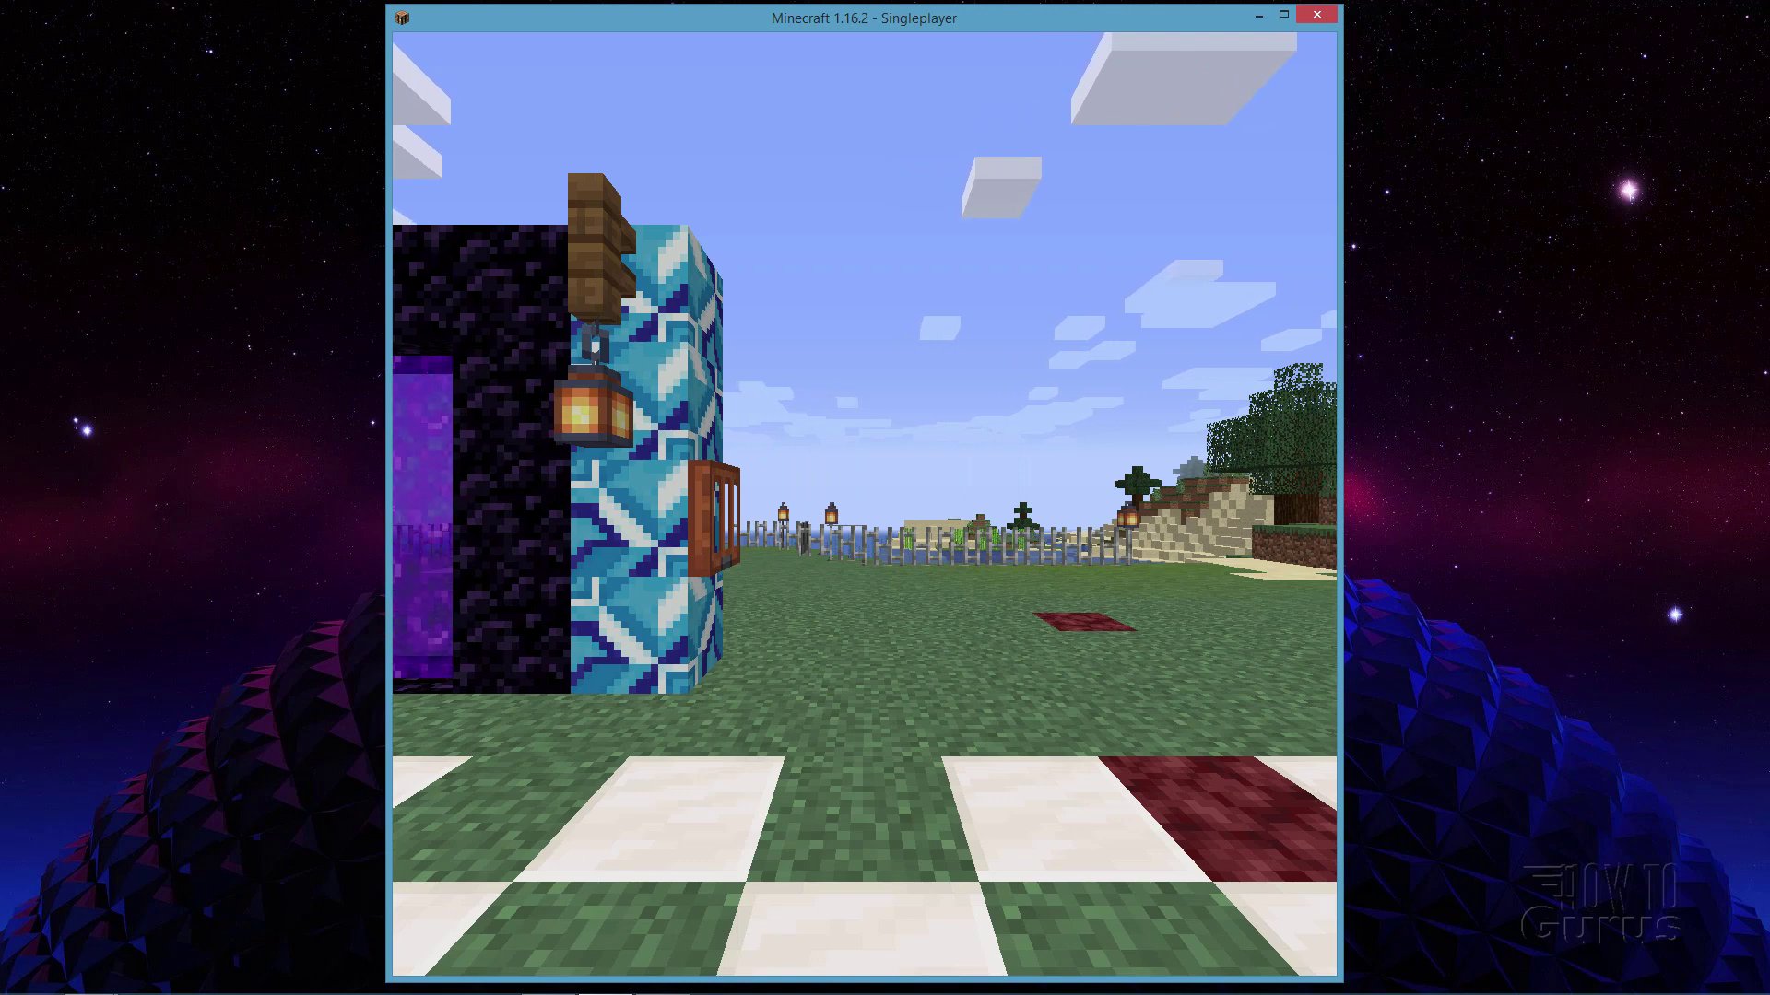
Screenshot the views at rotations 90, 180 and 270 using /tp @p ~ ~ ~ <angle> 0.
{"action": "key", "text": "slash"}
{"action": "type", "text": "tp @"}
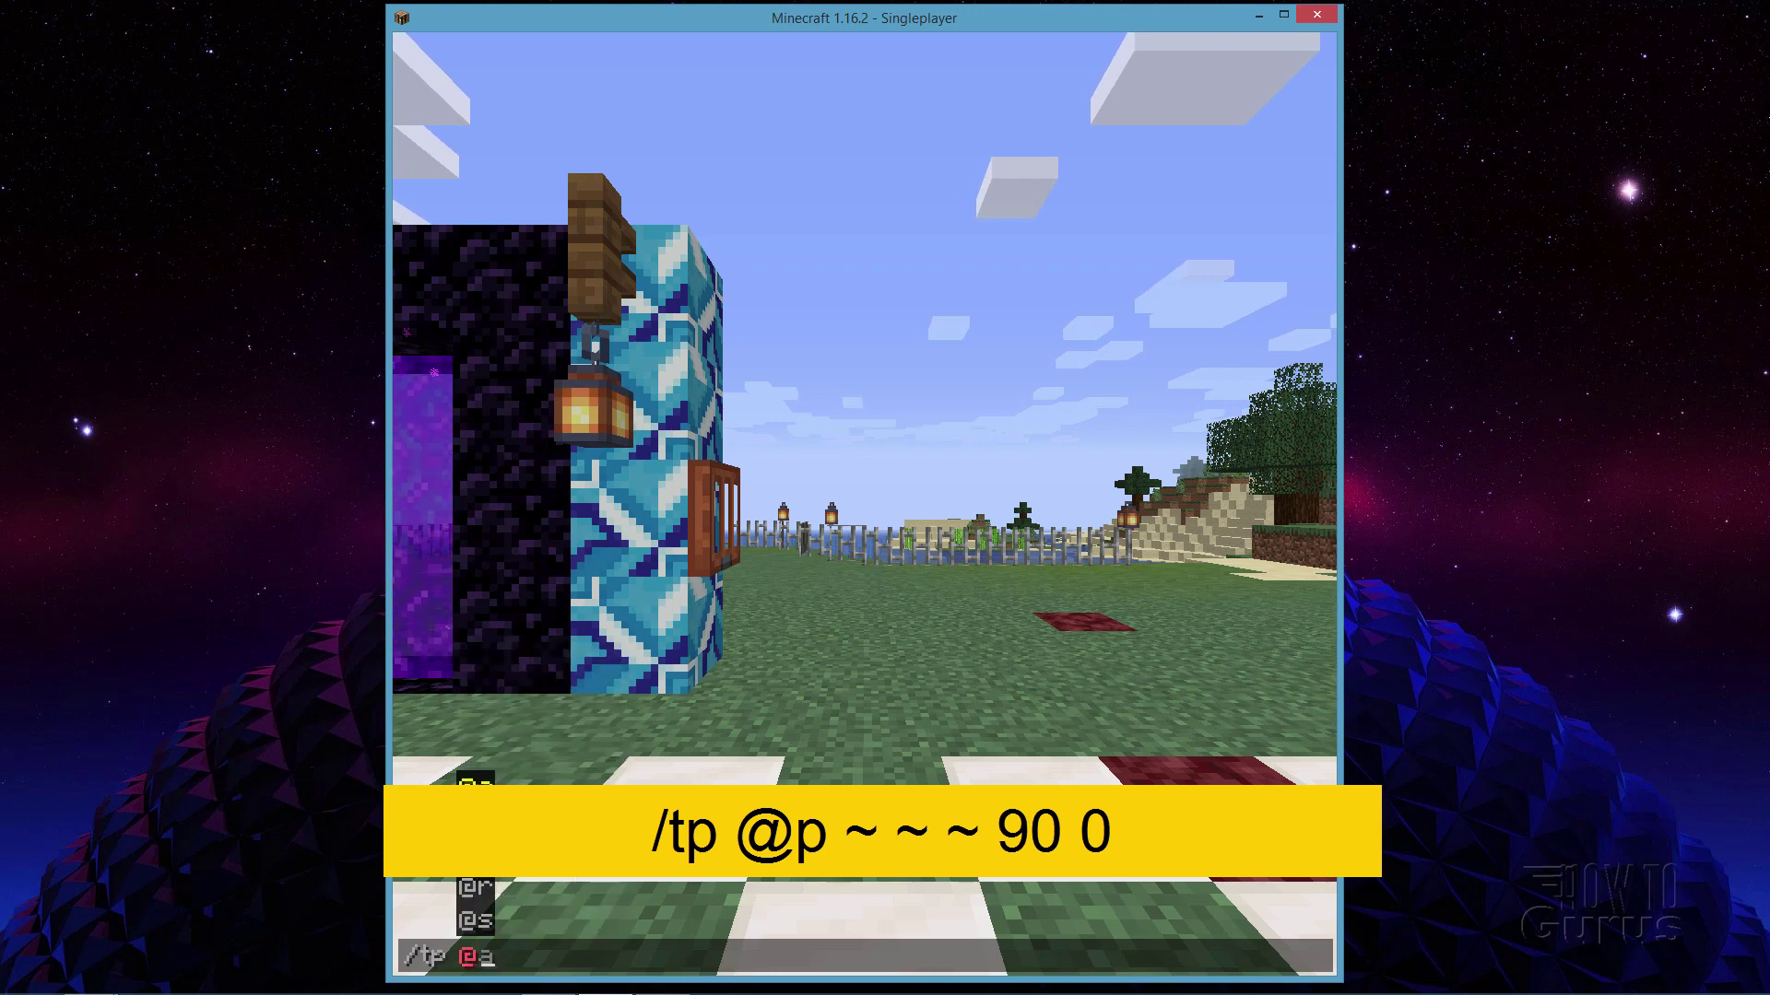
{"action": "type", "text": "p"}
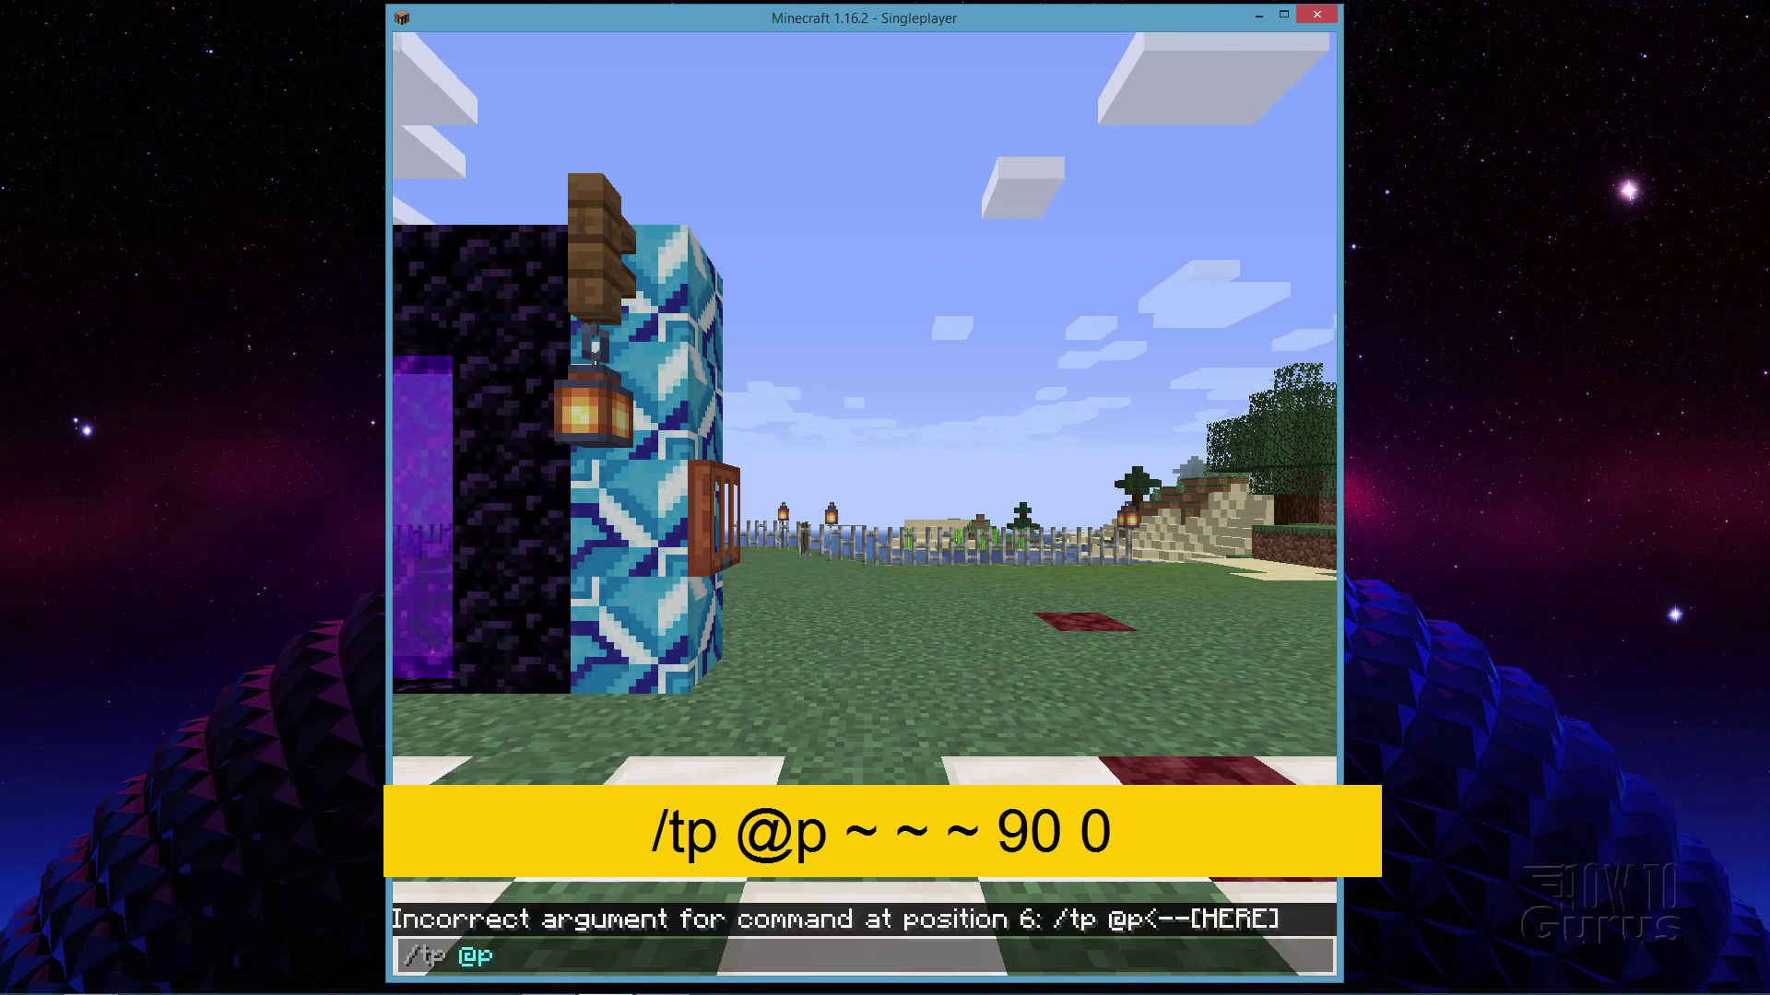
{"action": "type", "text": " ~ ~"}
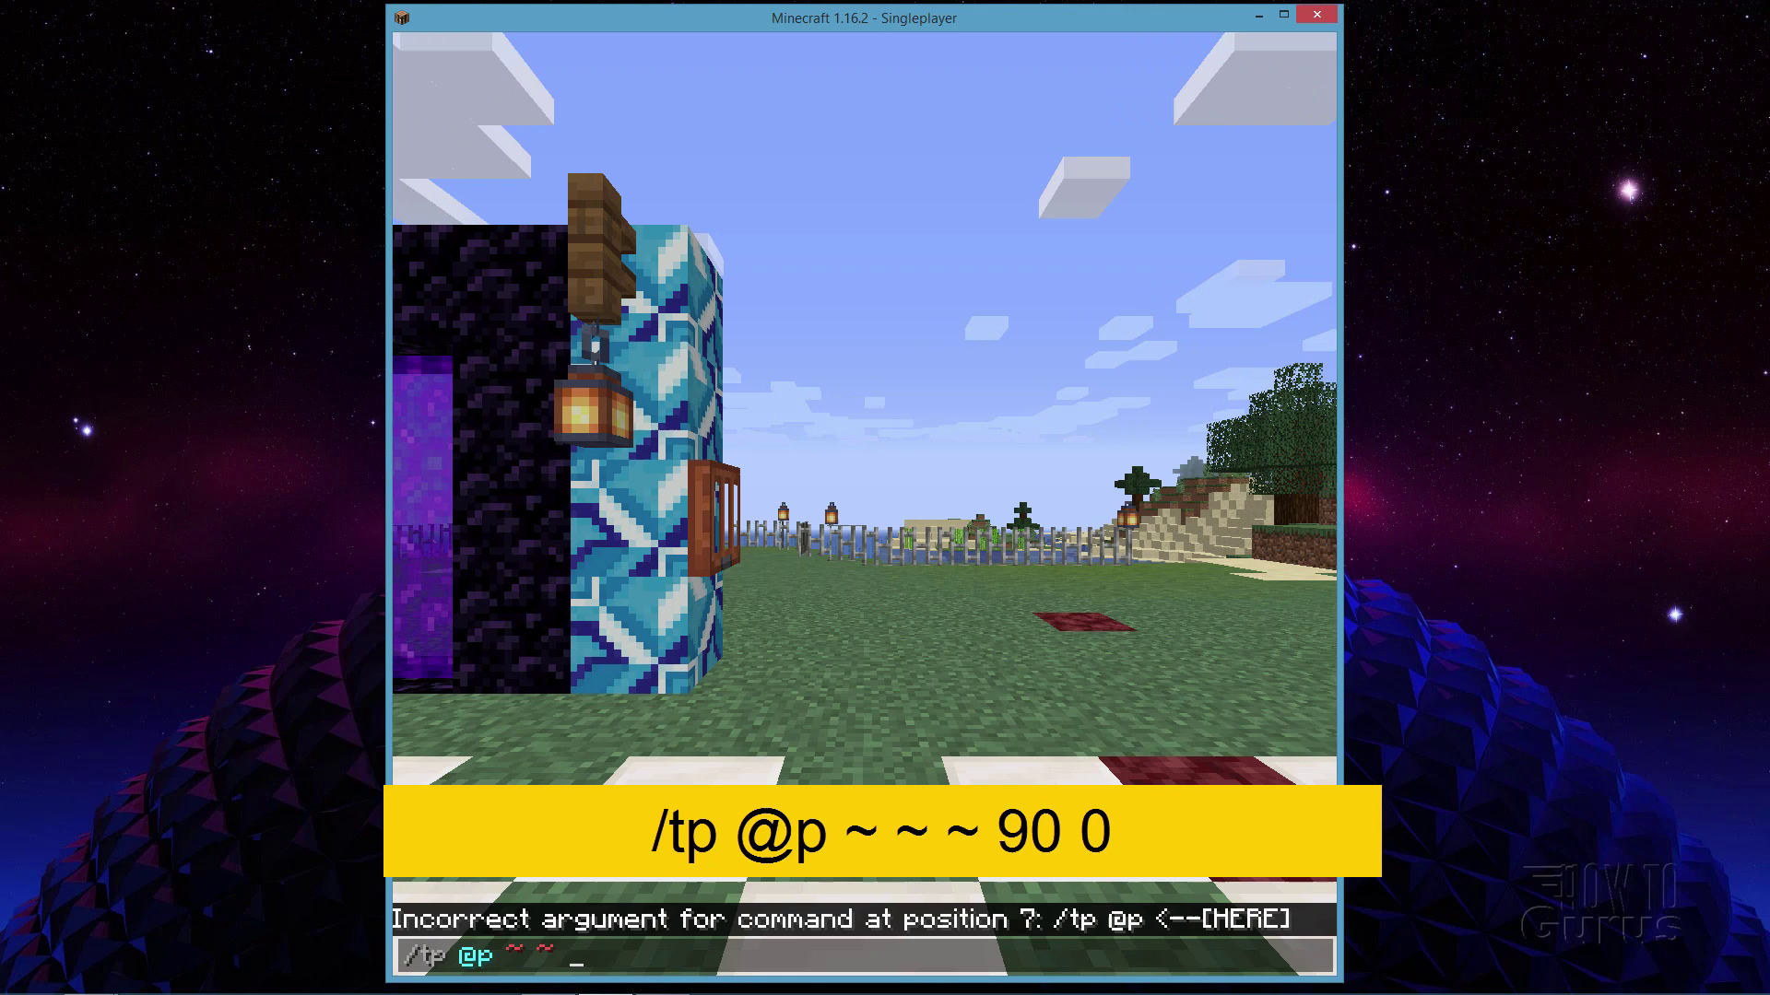
{"action": "type", "text": " ~ "}
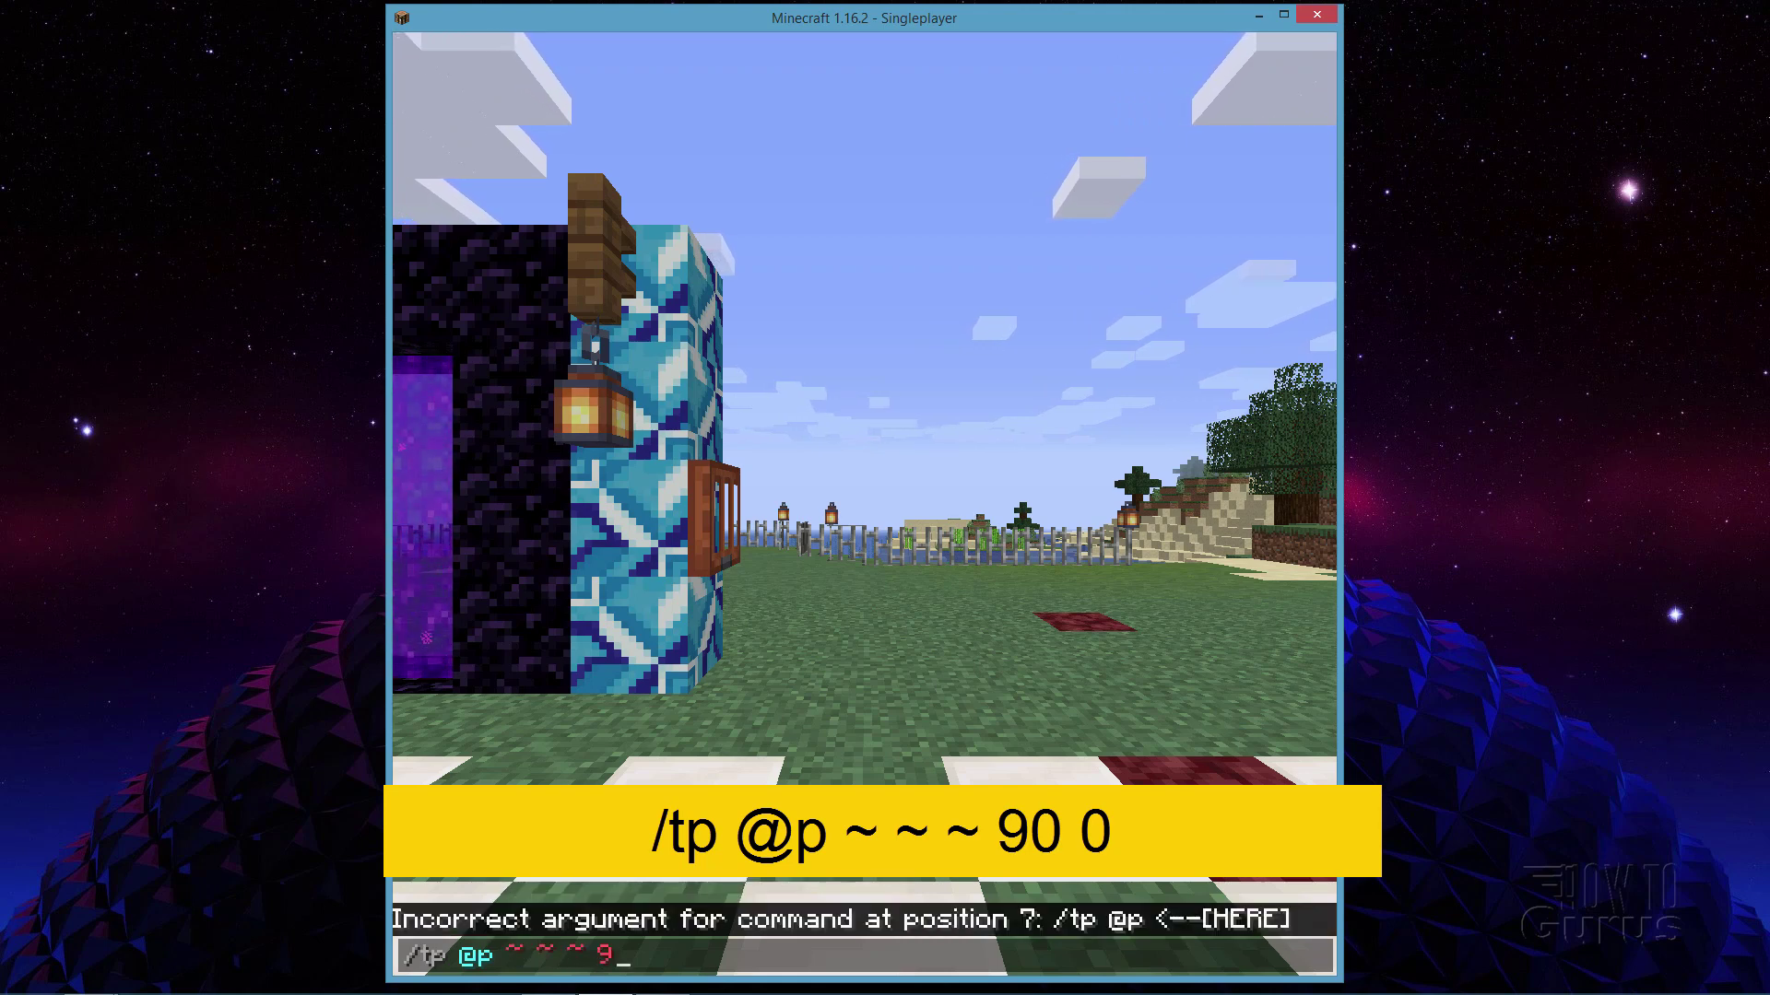
{"action": "type", "text": "90 0"}
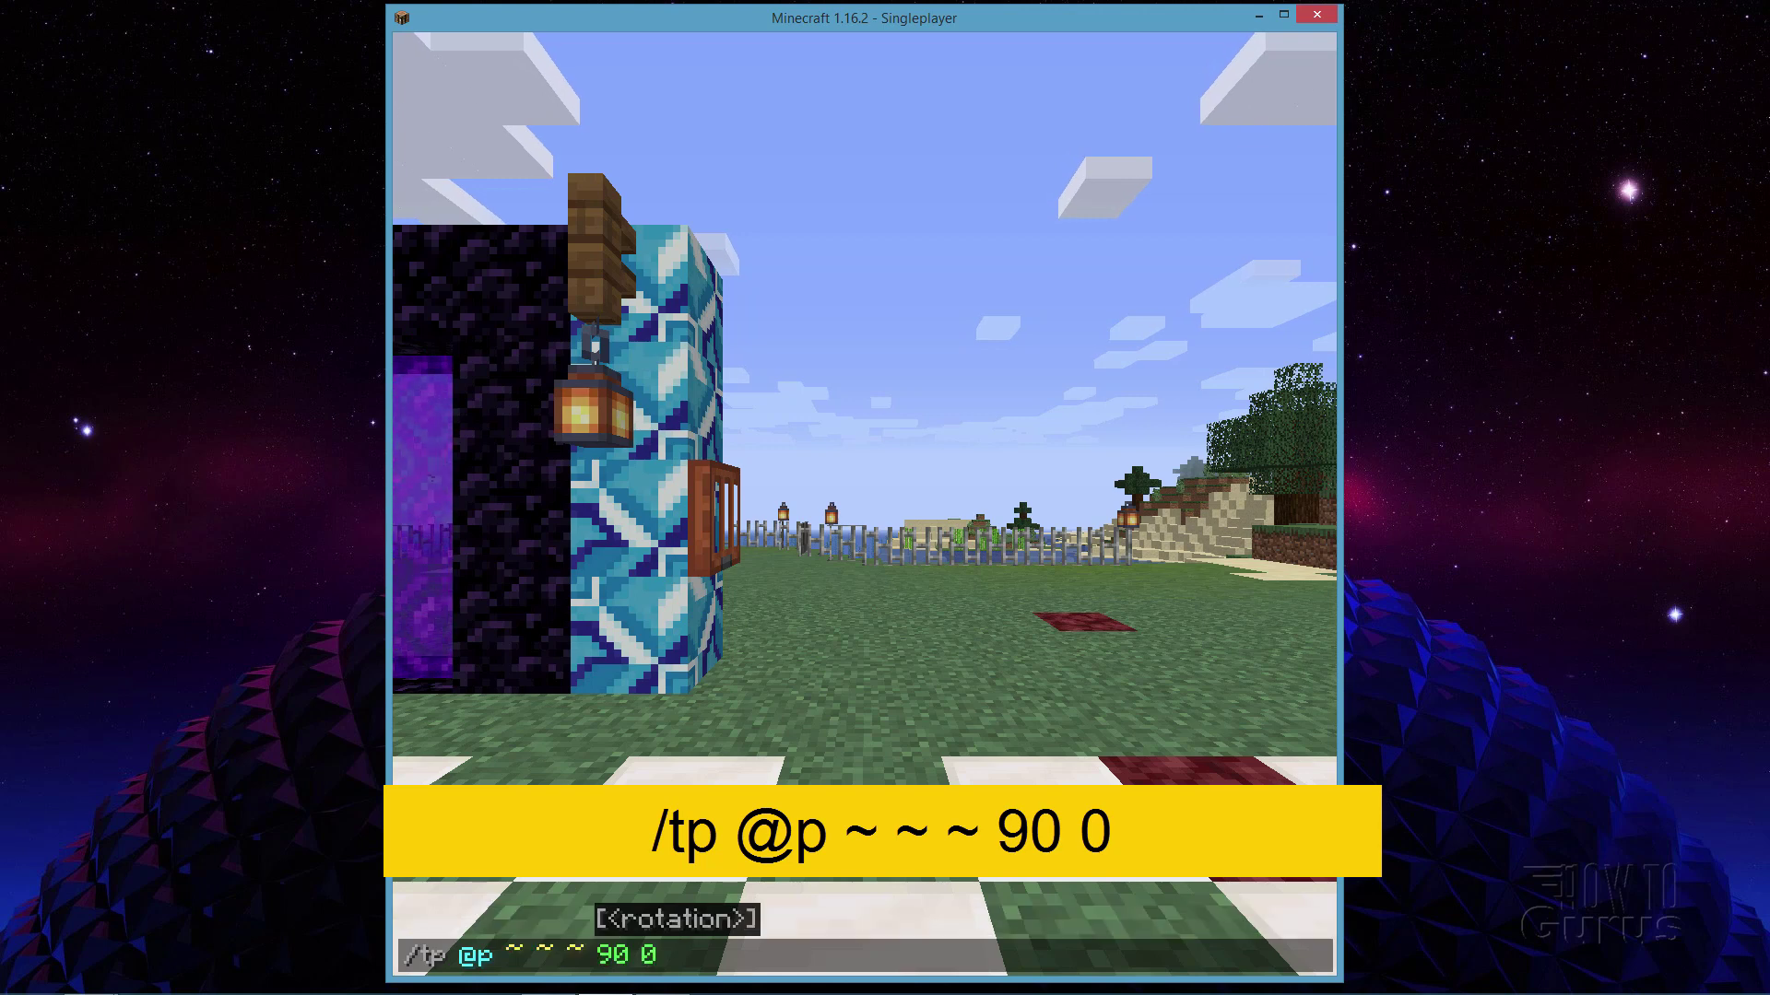
{"action": "key", "text": "Return"}
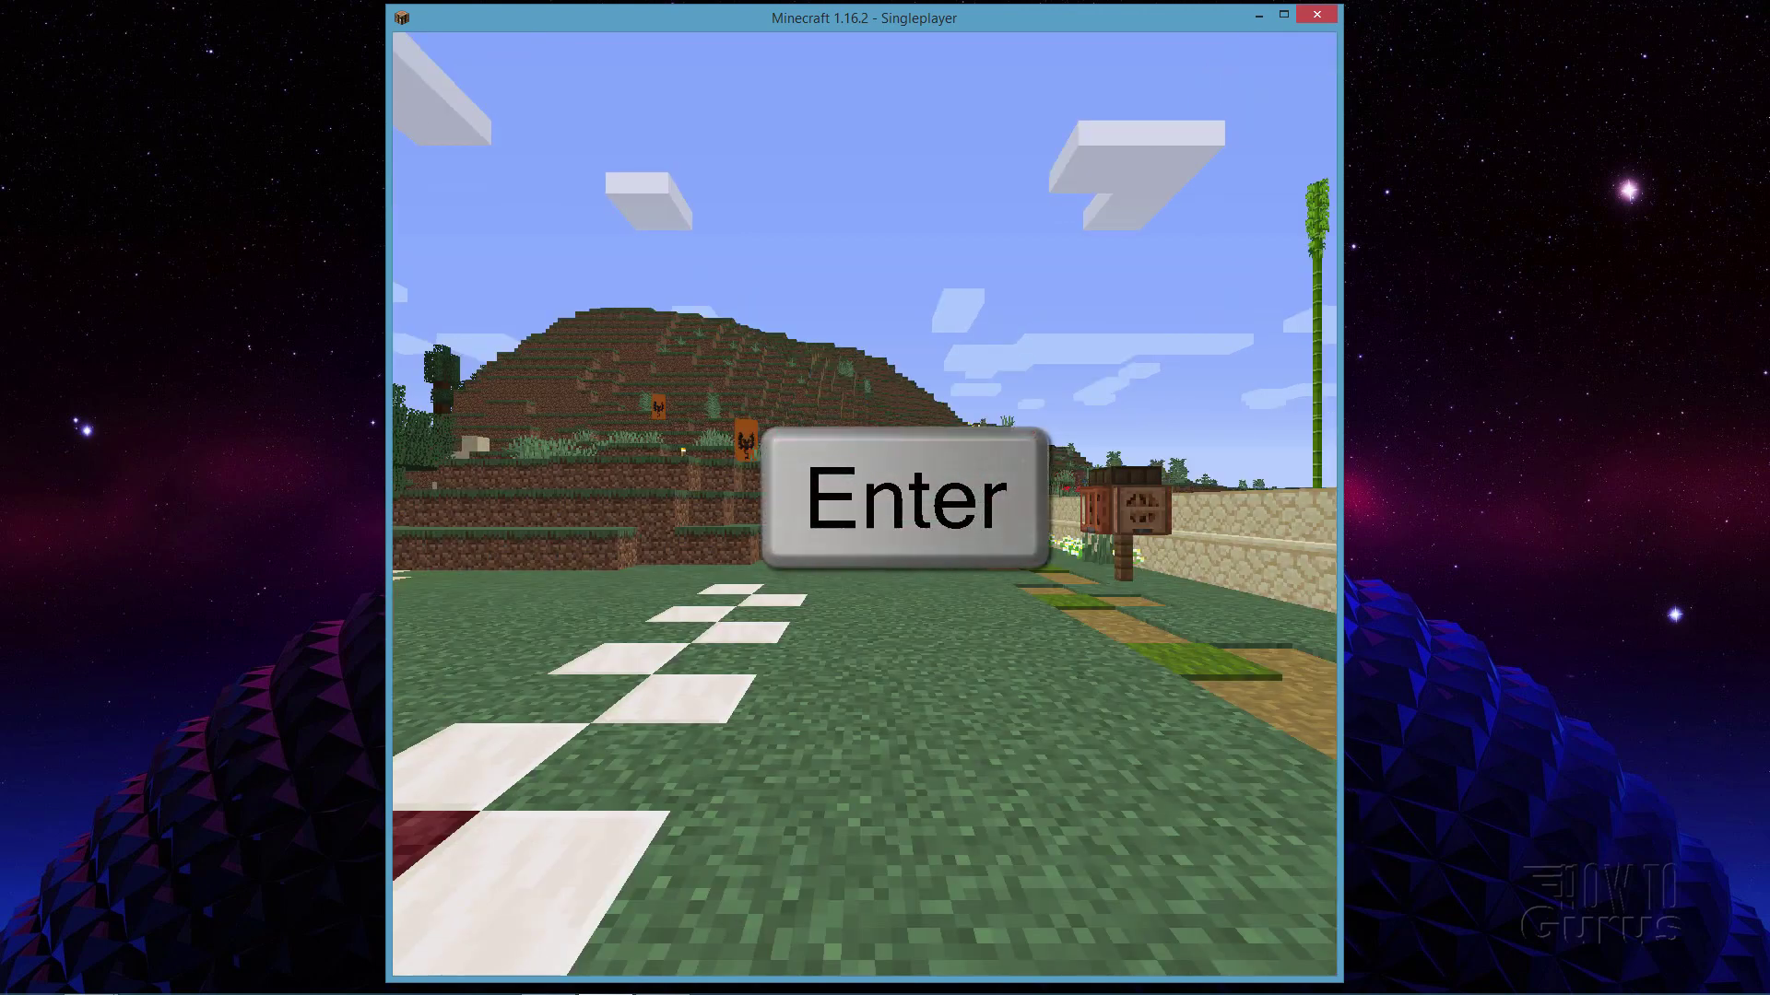
{"action": "key", "text": "F2"}
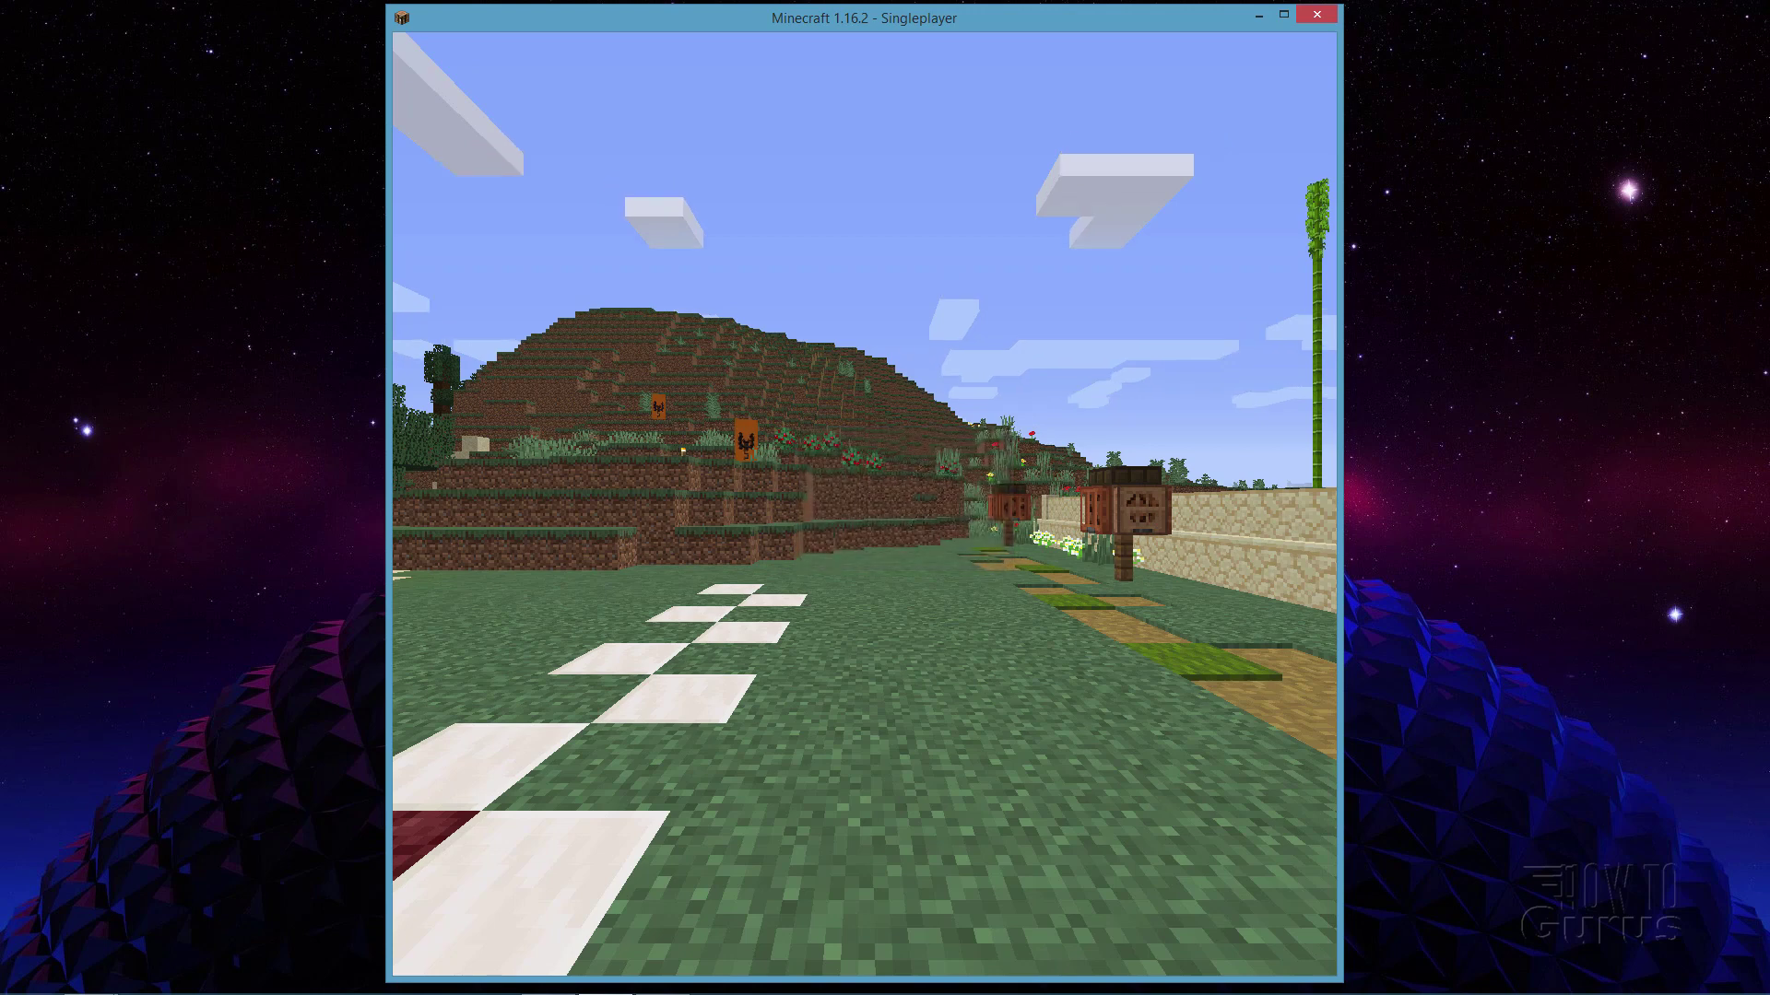
{"action": "type", "text": "/tp @"}
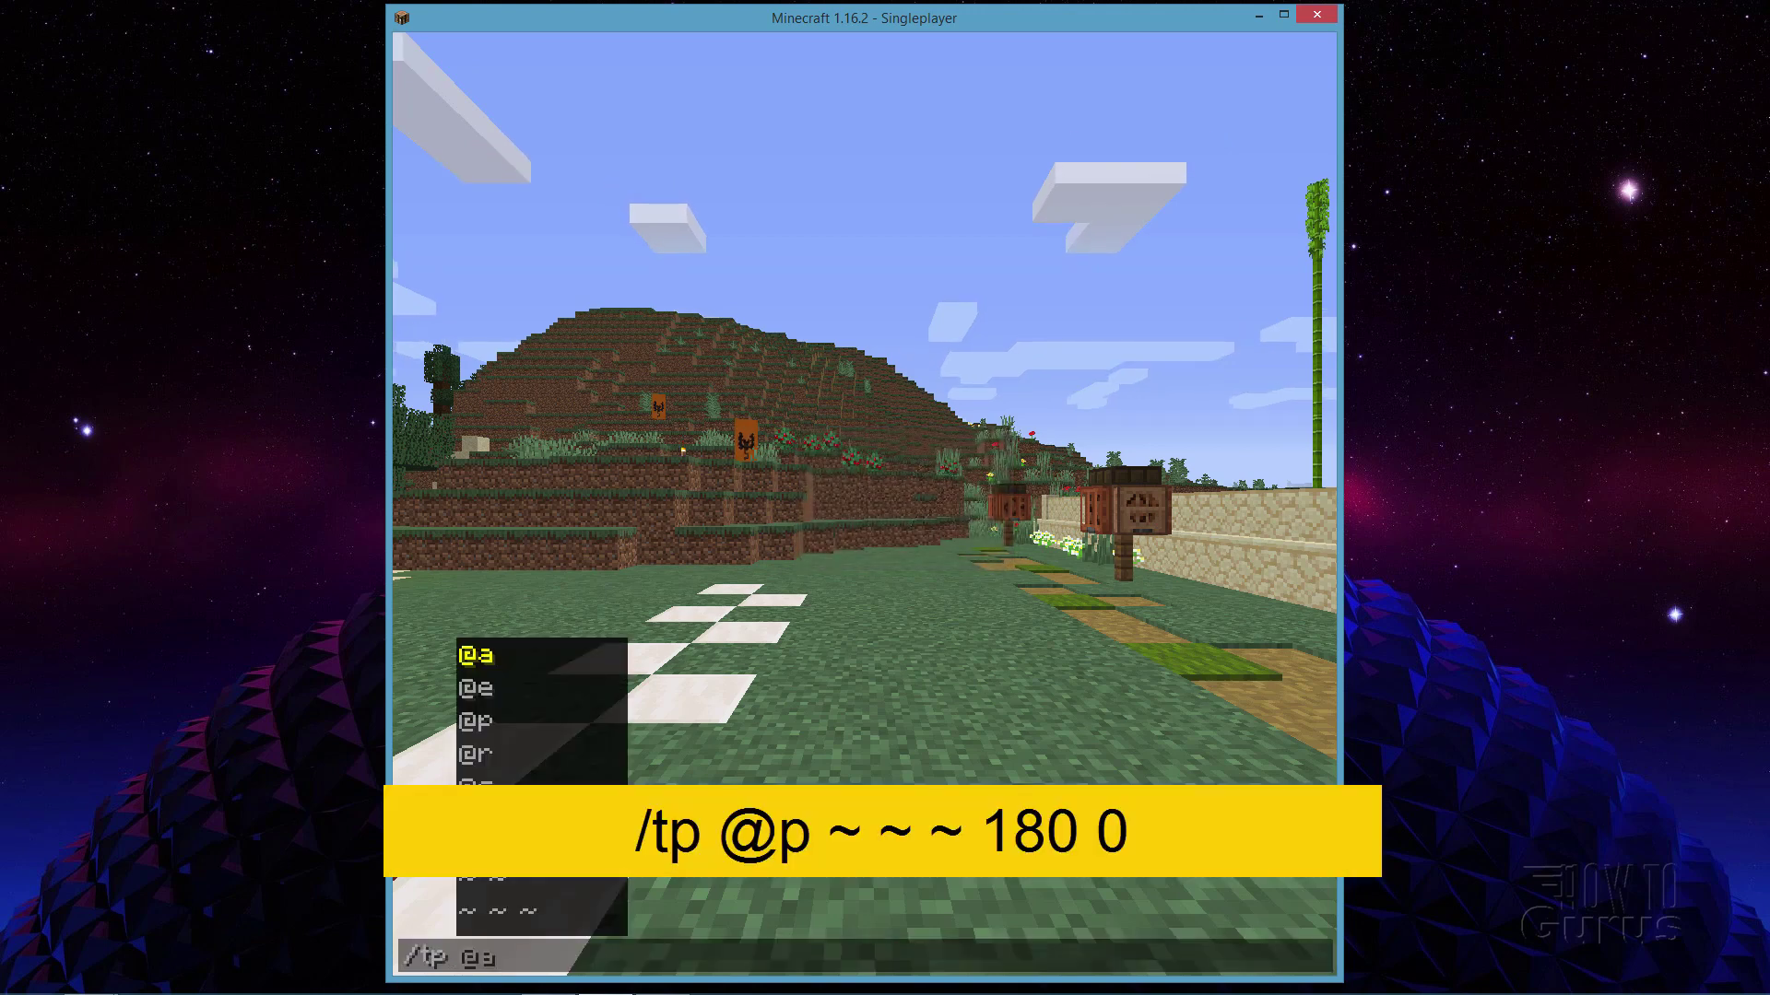
{"action": "type", "text": "p"}
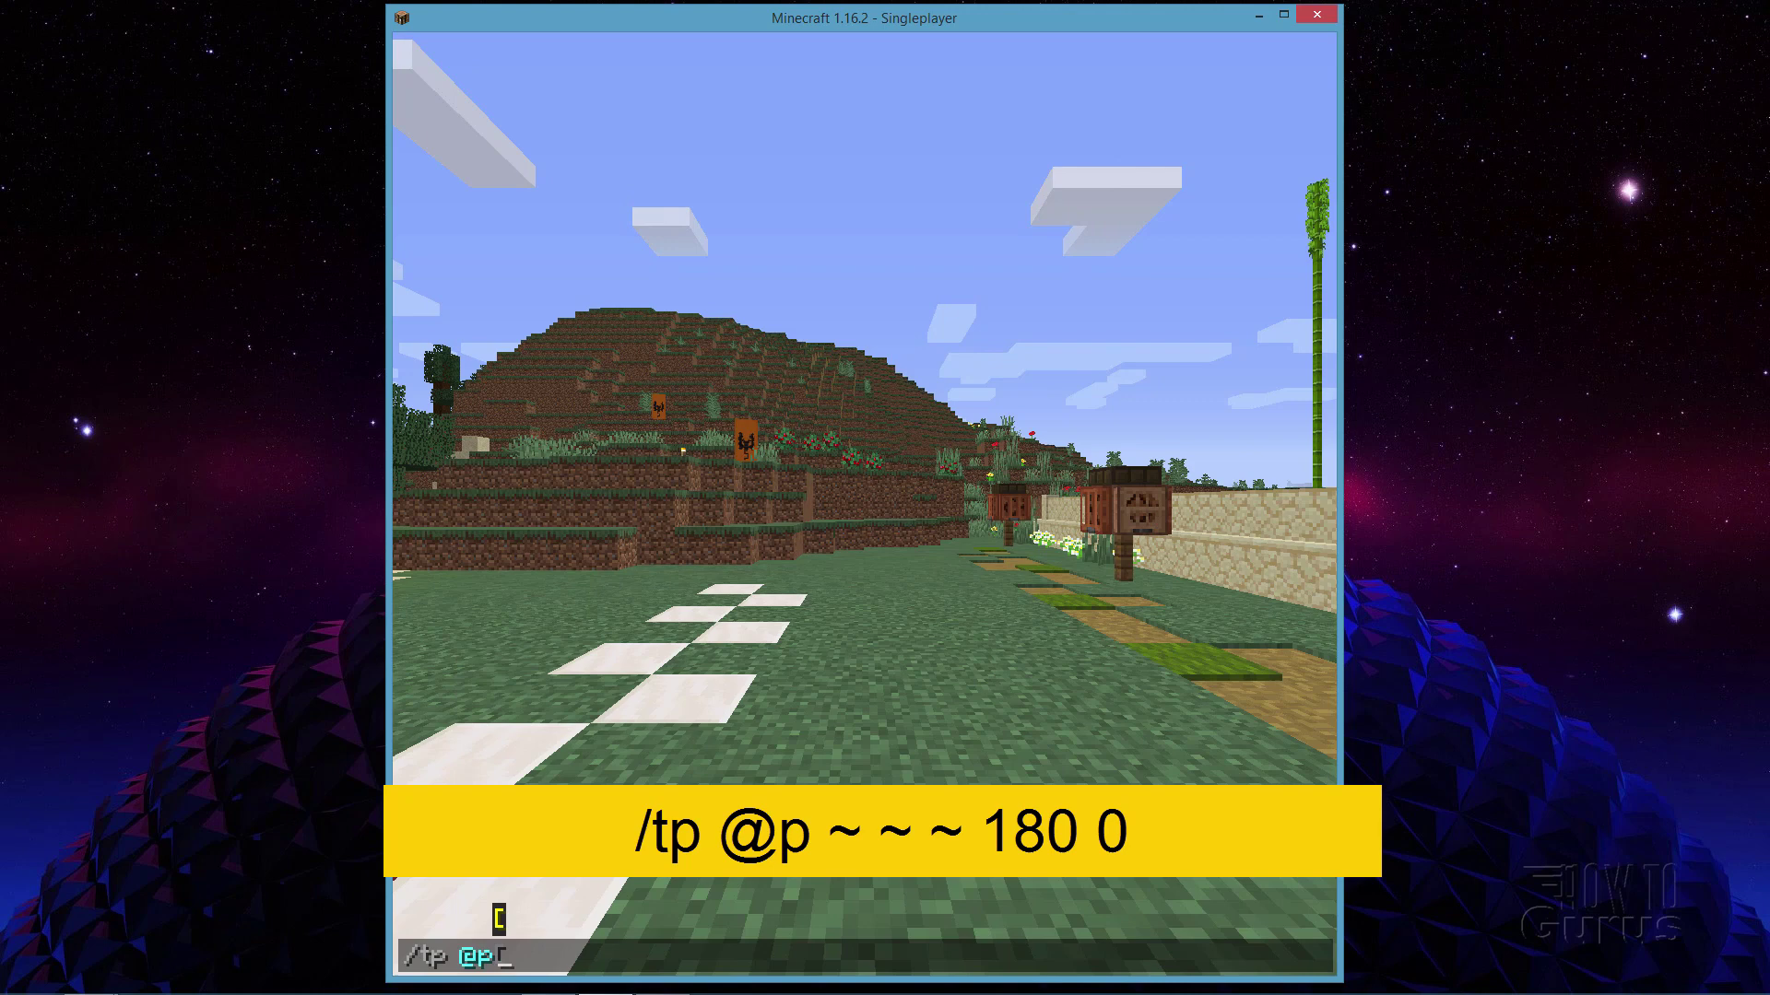
{"action": "type", "text": " ~"}
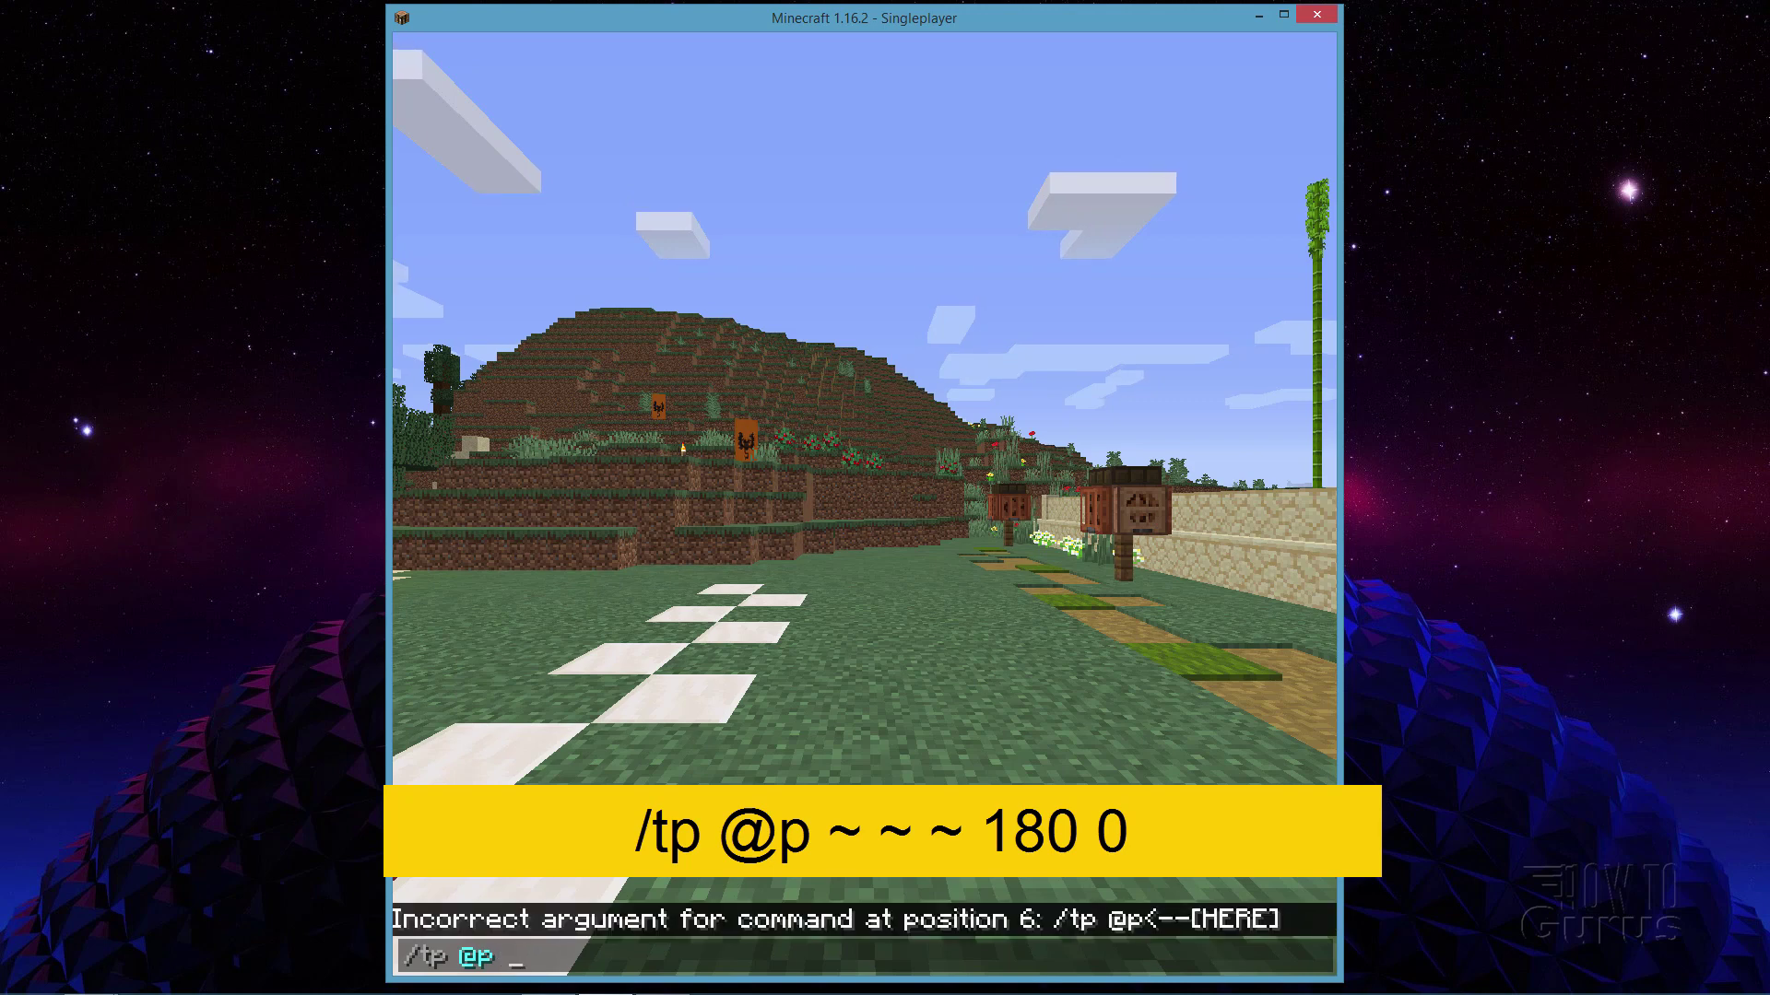
{"action": "type", "text": " ~ ~"}
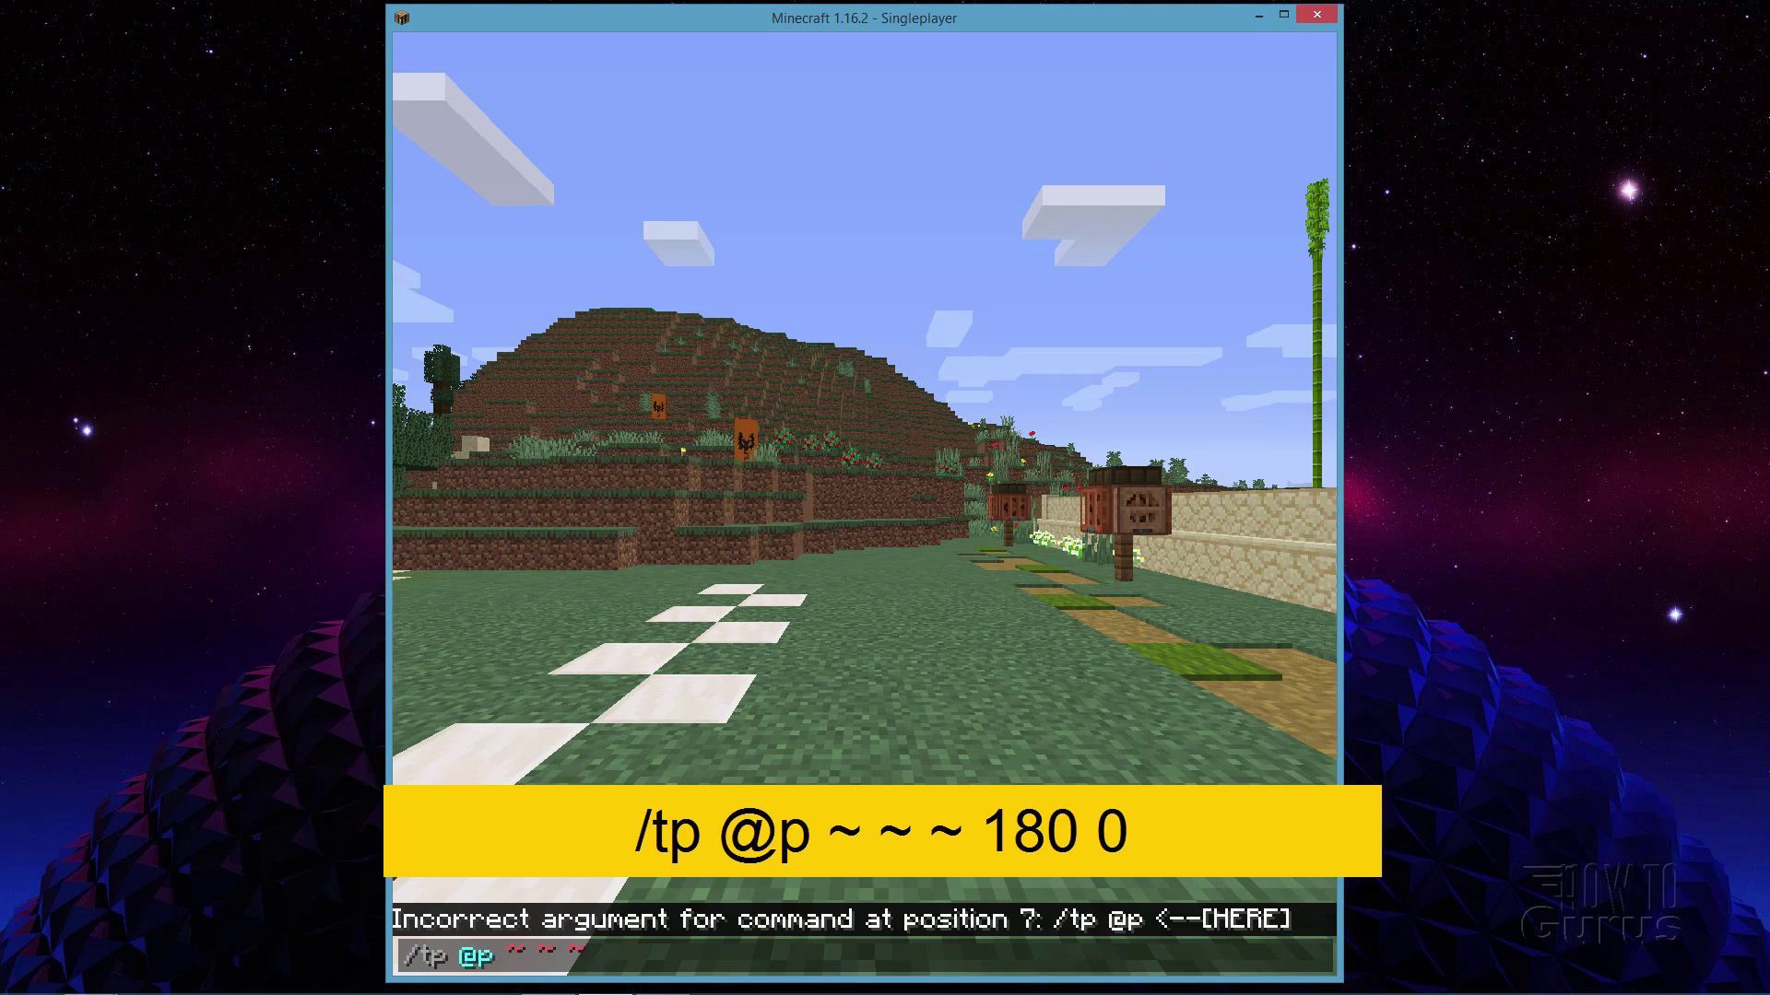
{"action": "type", "text": " 180 0"}
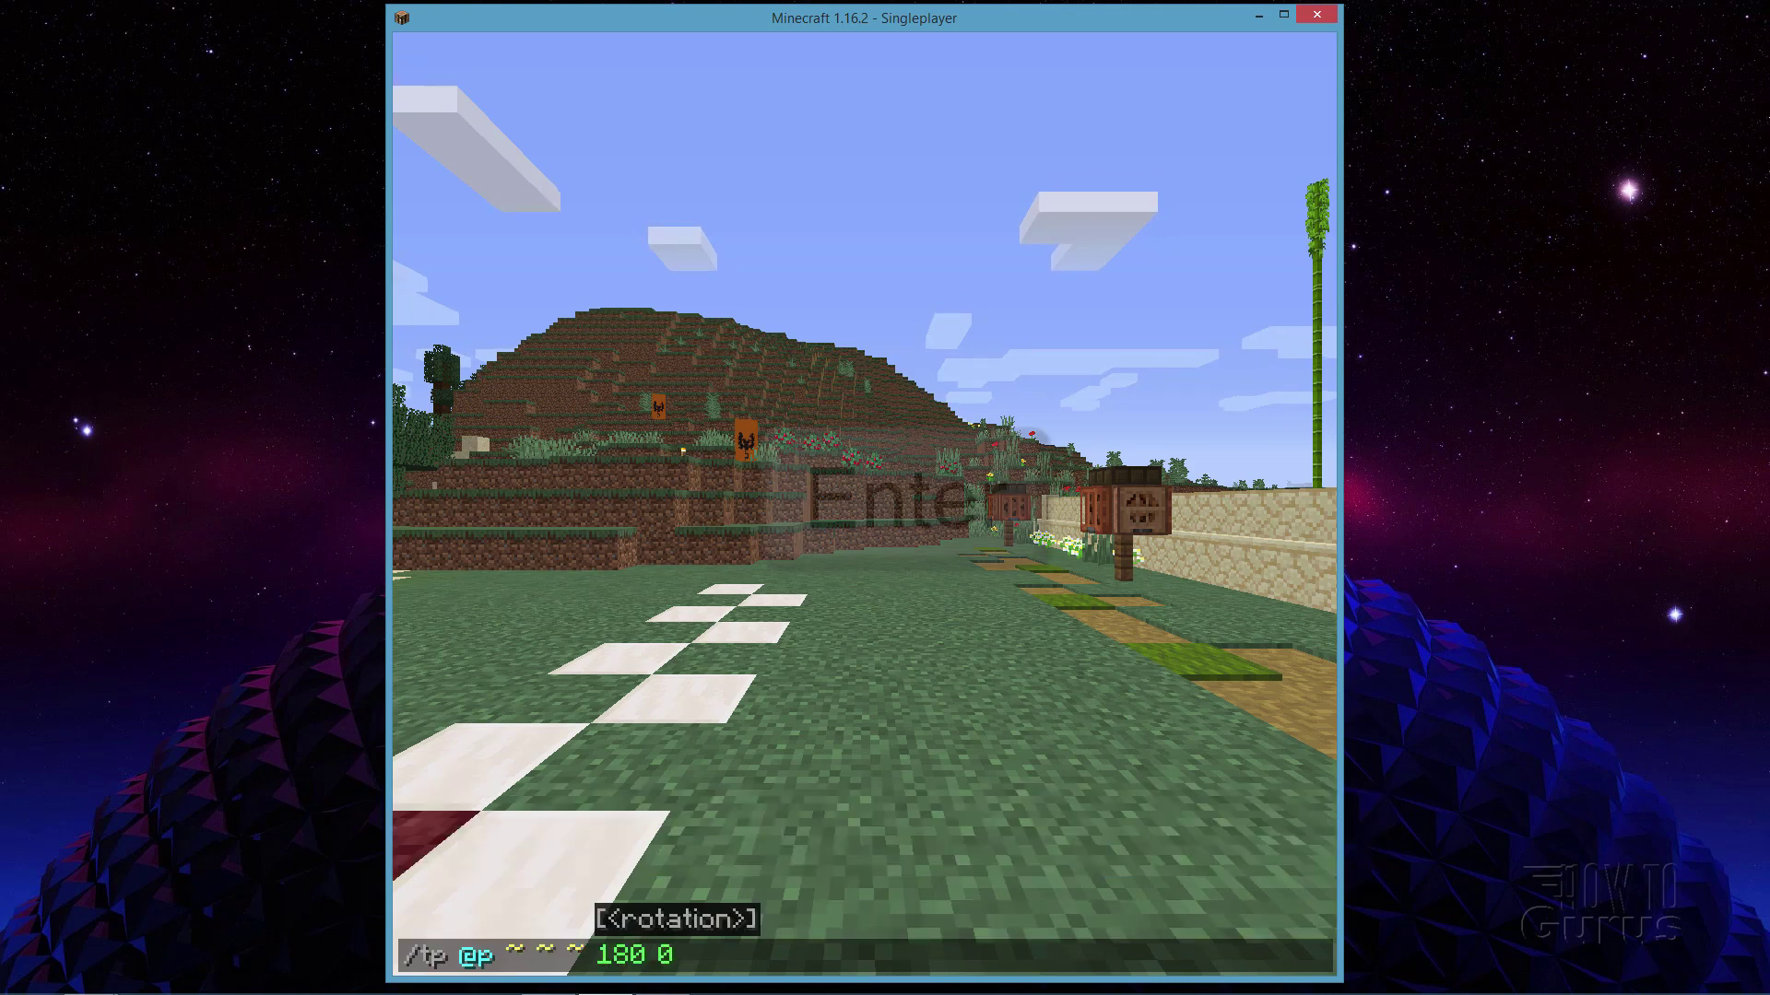
{"action": "key", "text": "Return"}
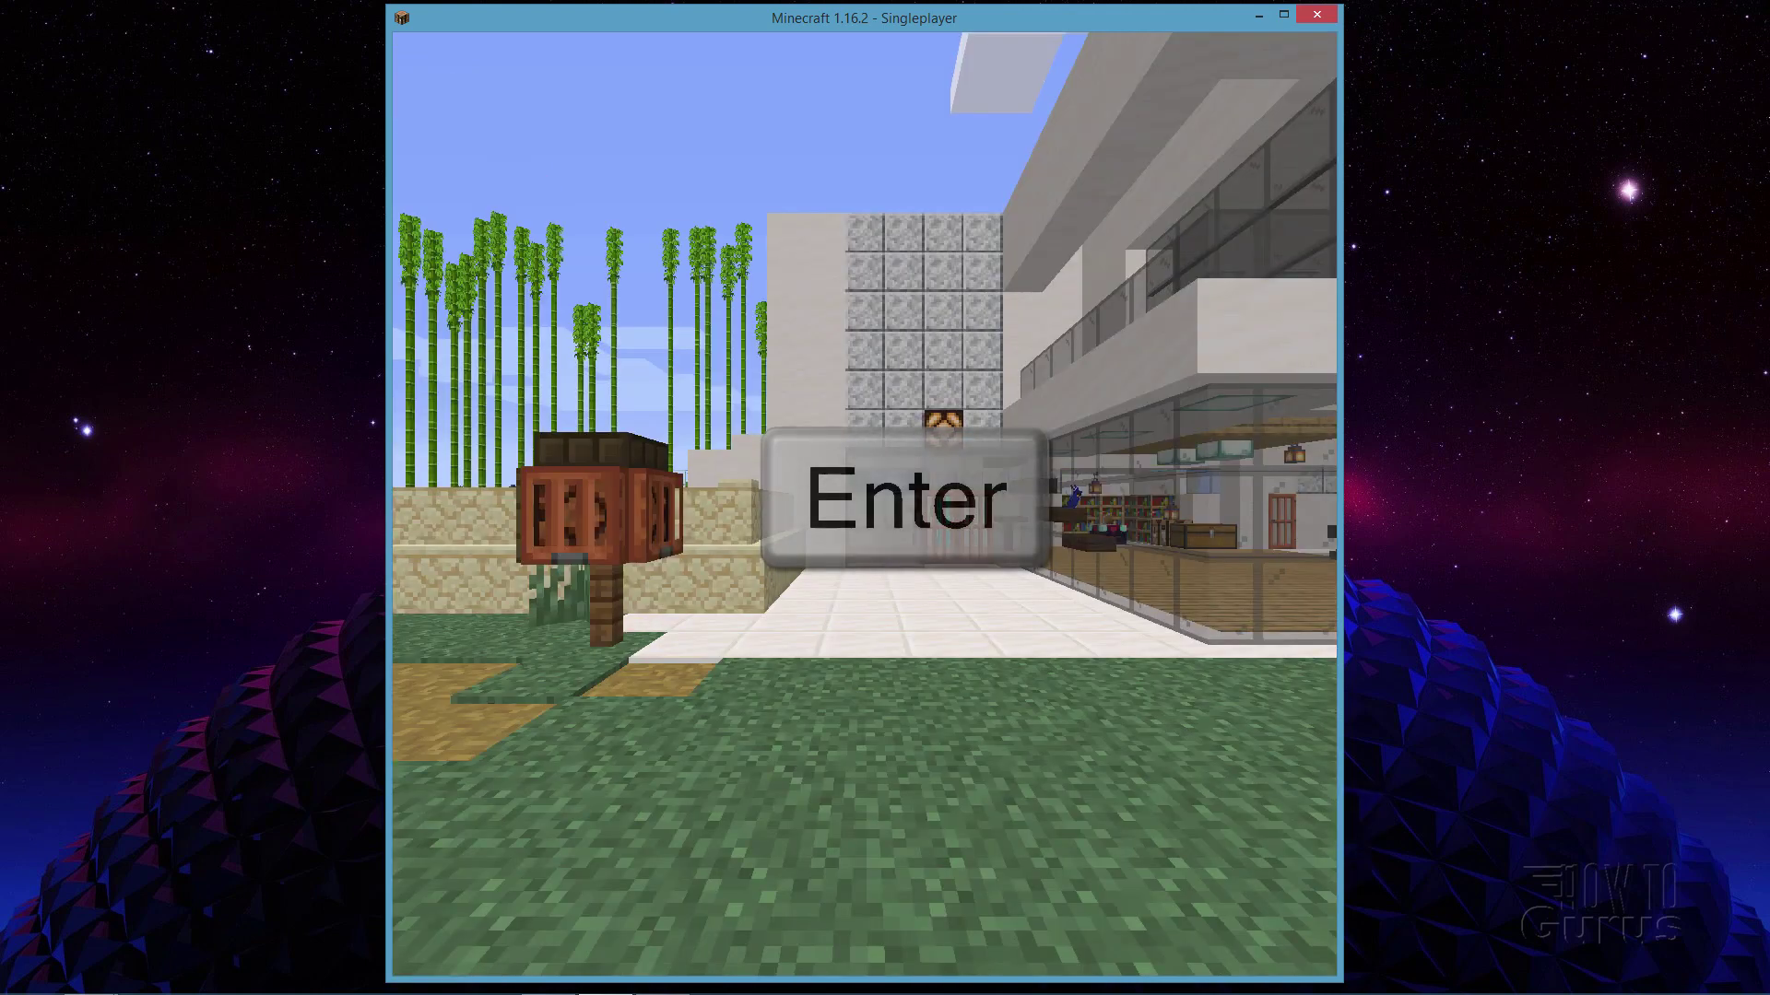
{"action": "key", "text": "F2"}
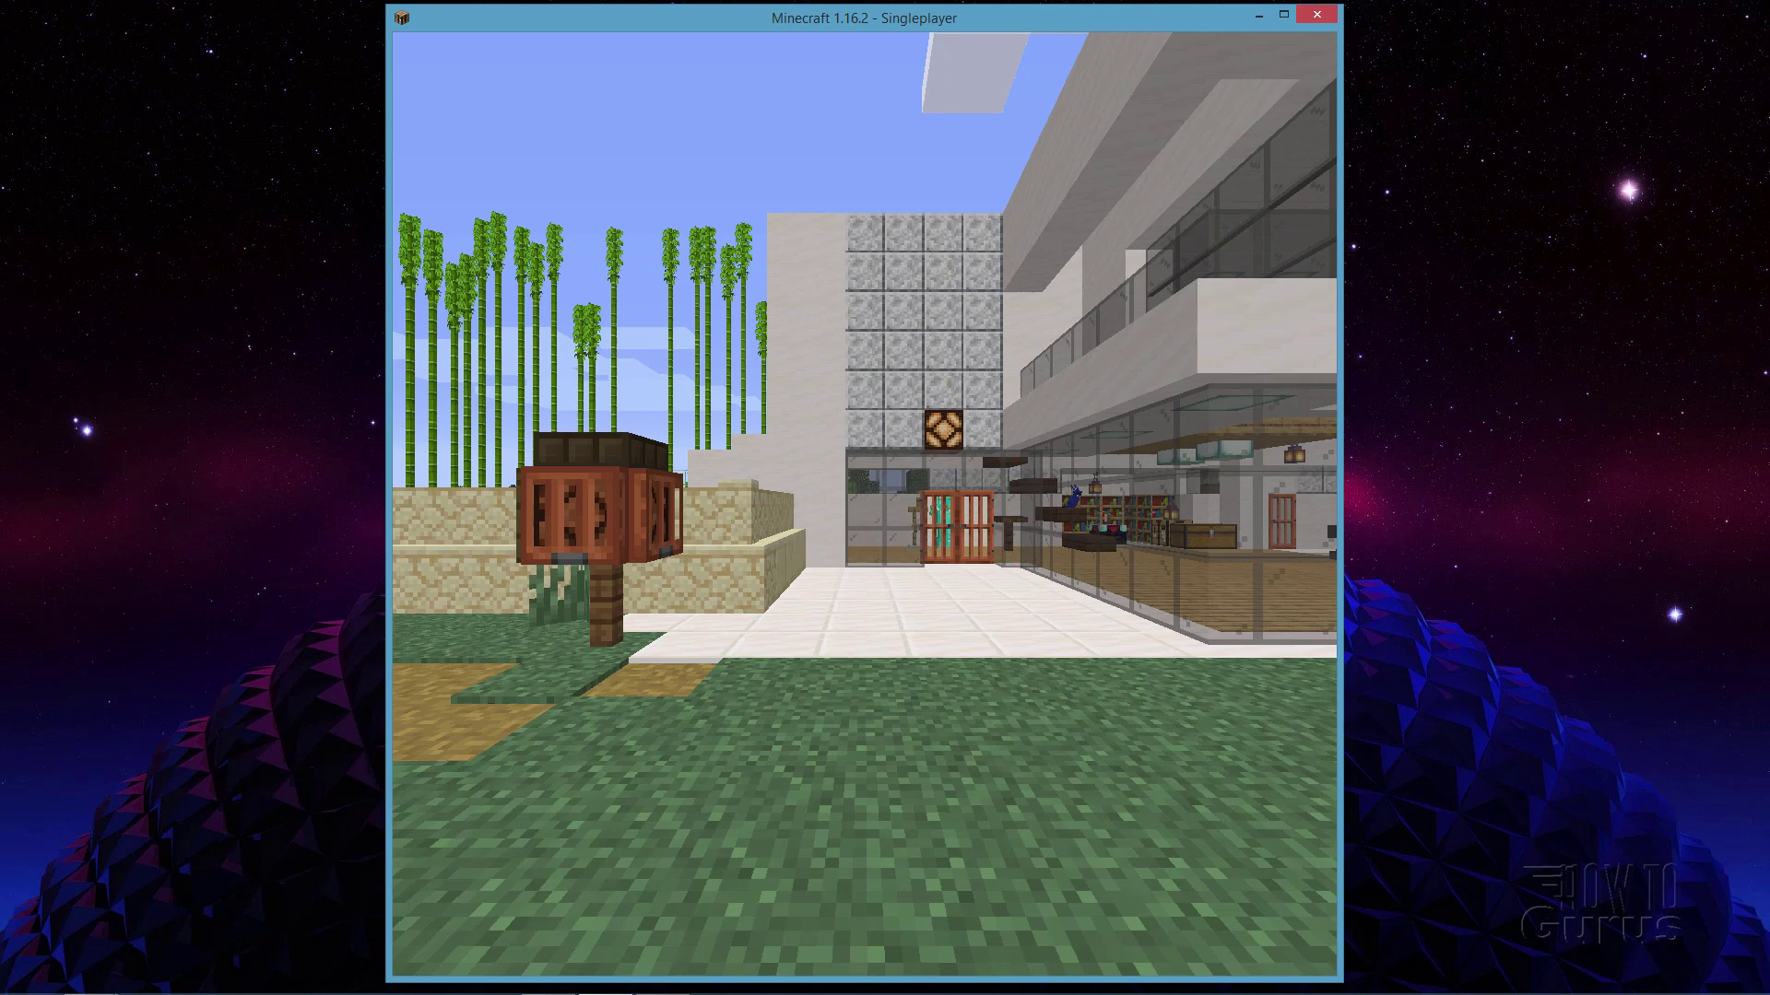
{"action": "key", "text": "slash"}
{"action": "type", "text": "tp"}
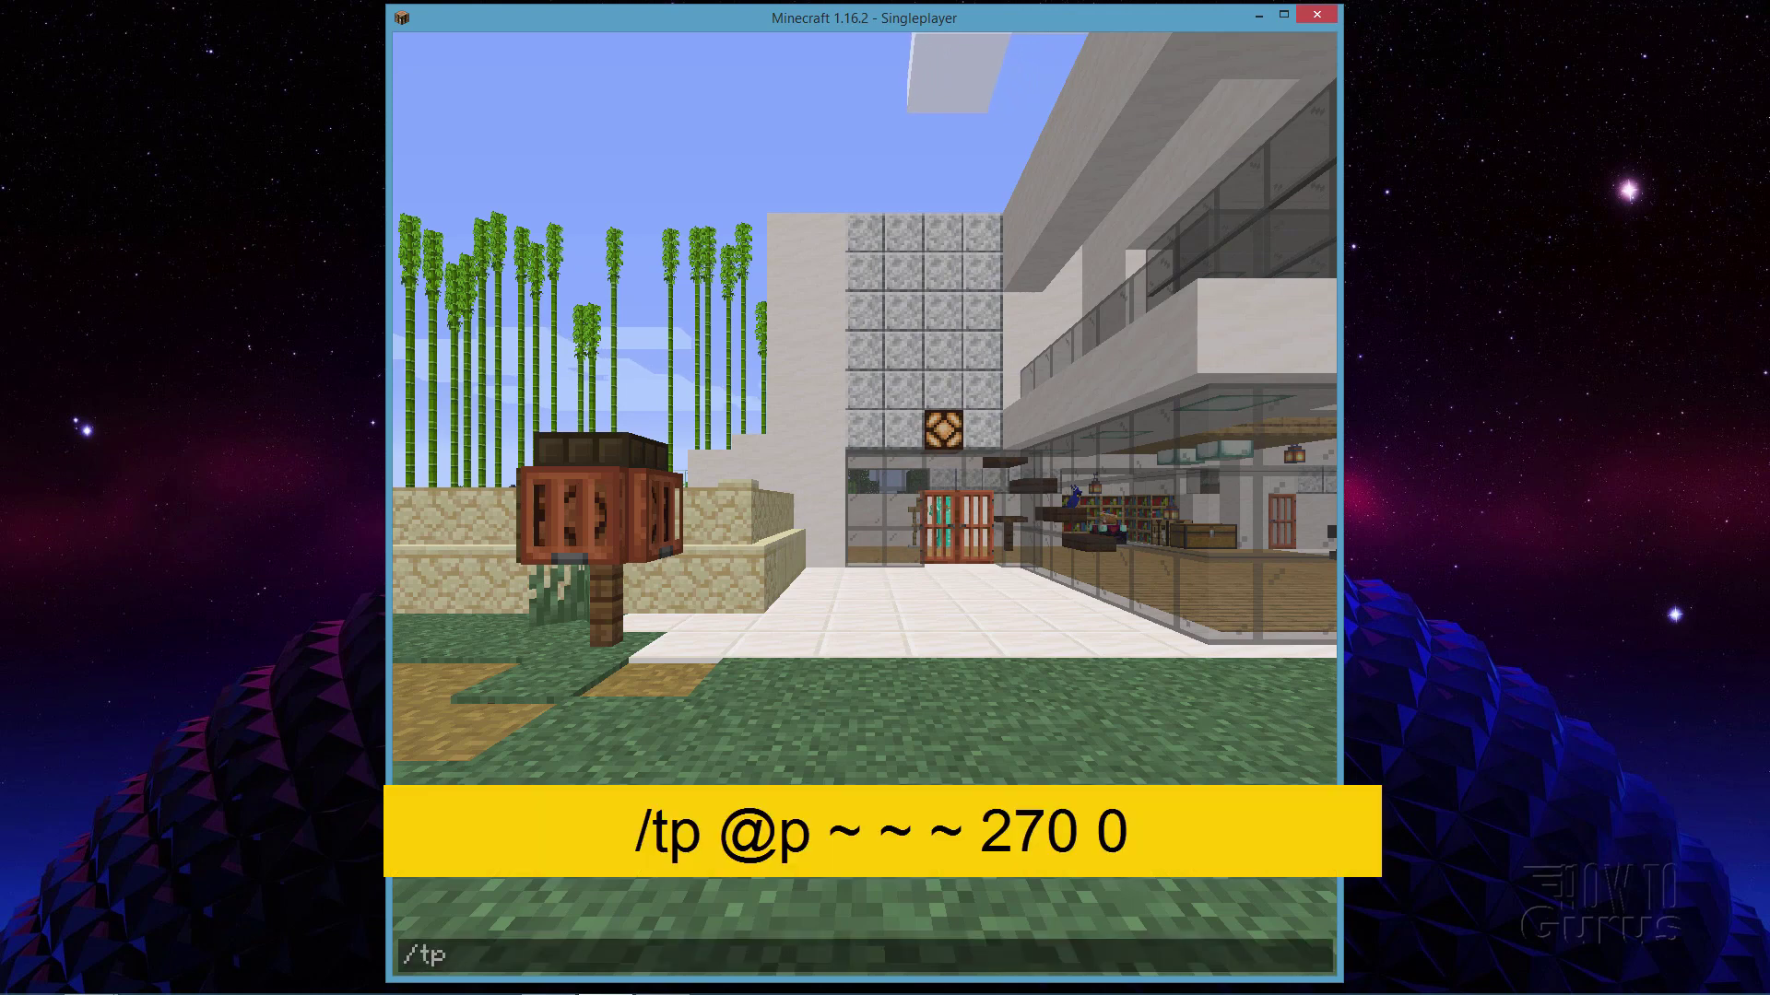
{"action": "type", "text": " @p "}
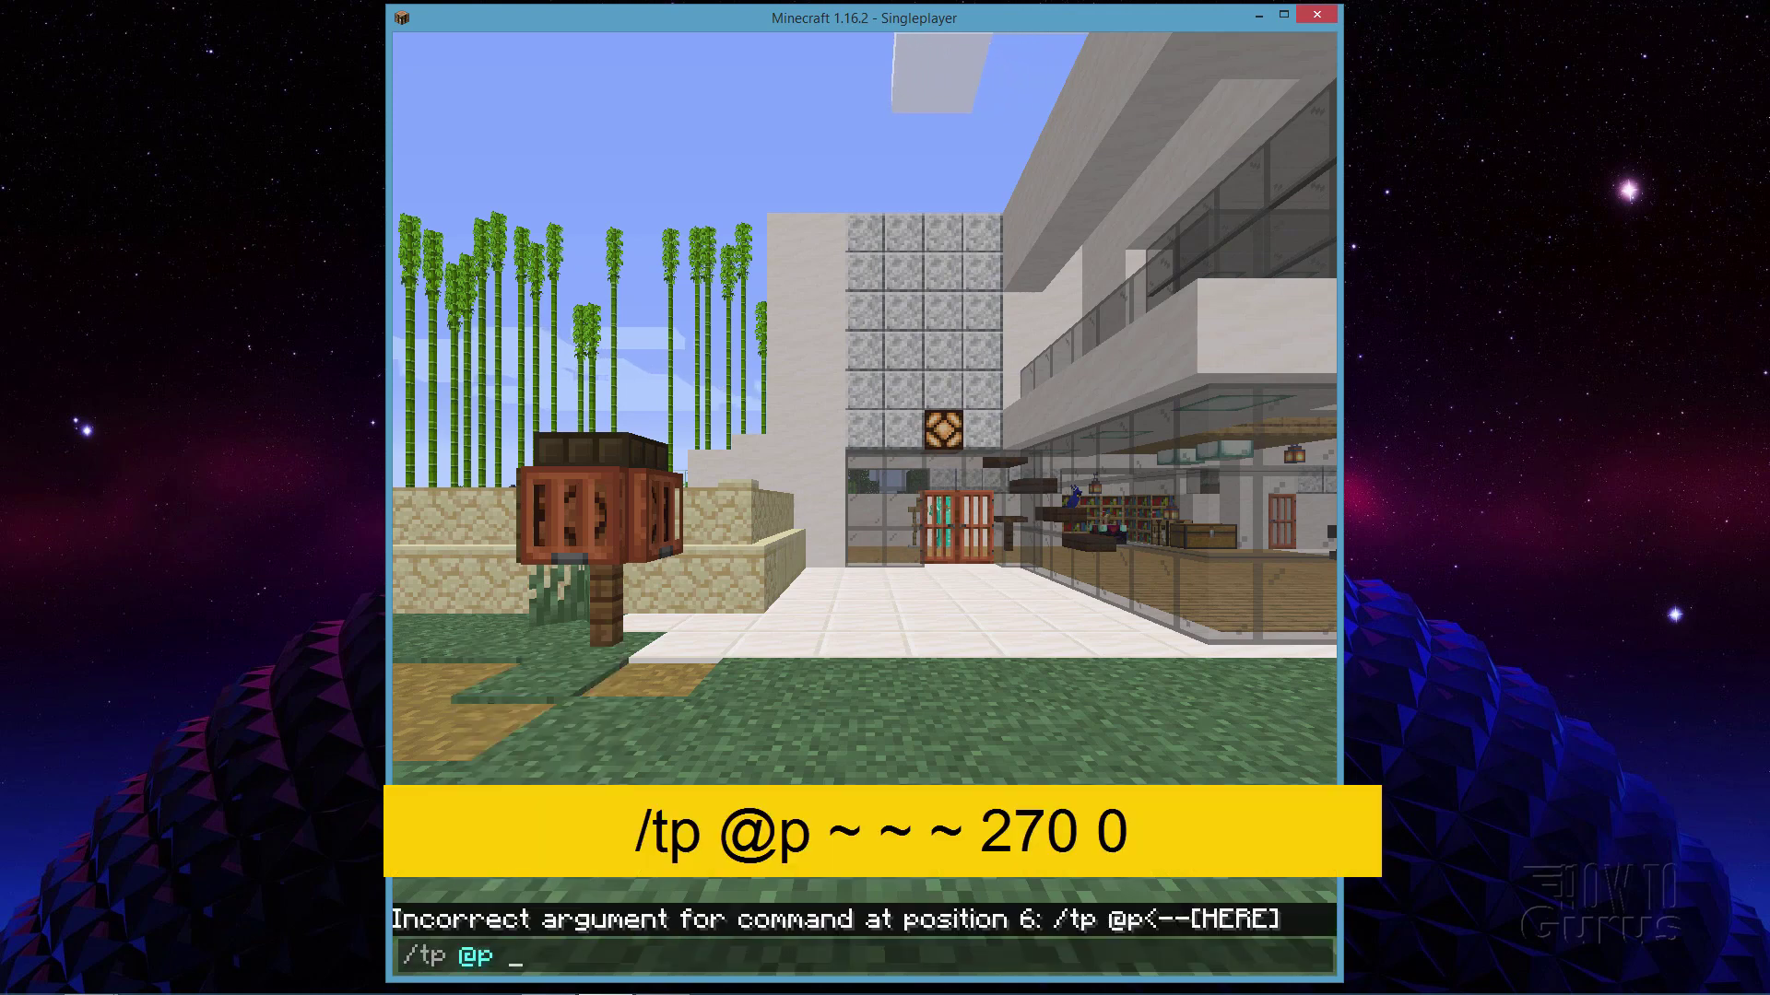
{"action": "type", "text": "~ ~"}
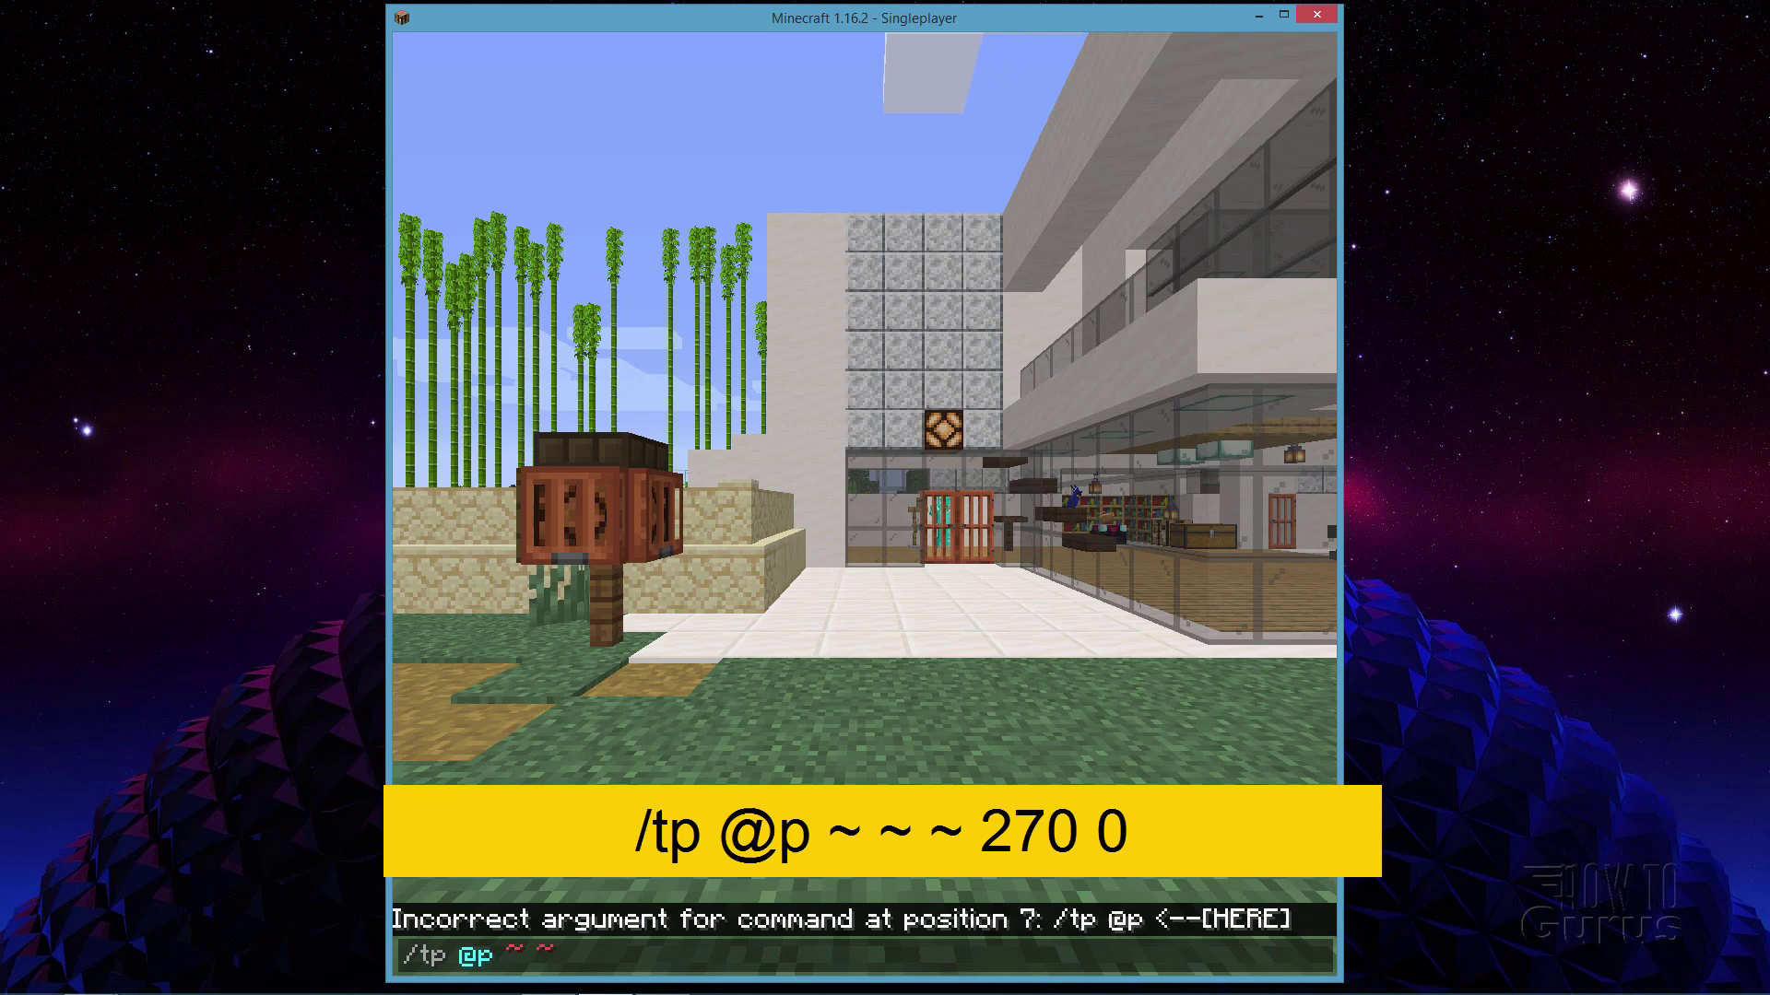
{"action": "type", "text": " ~ 27"}
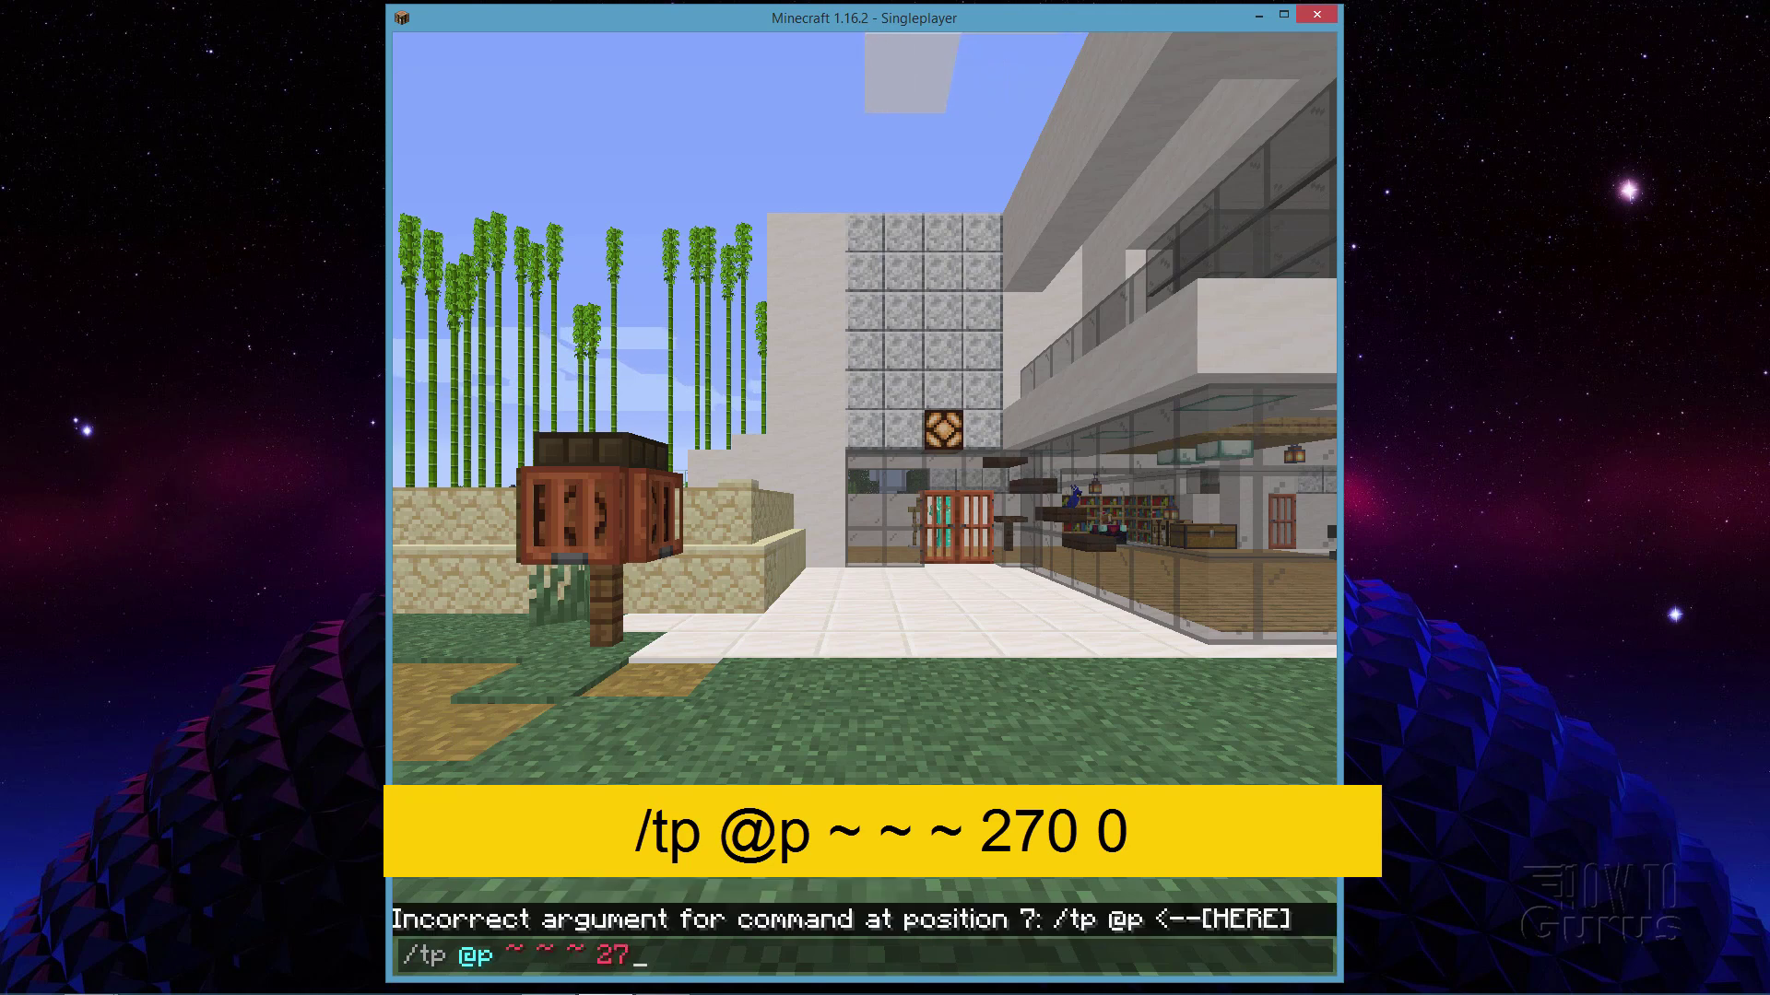
{"action": "type", "text": "0 0"}
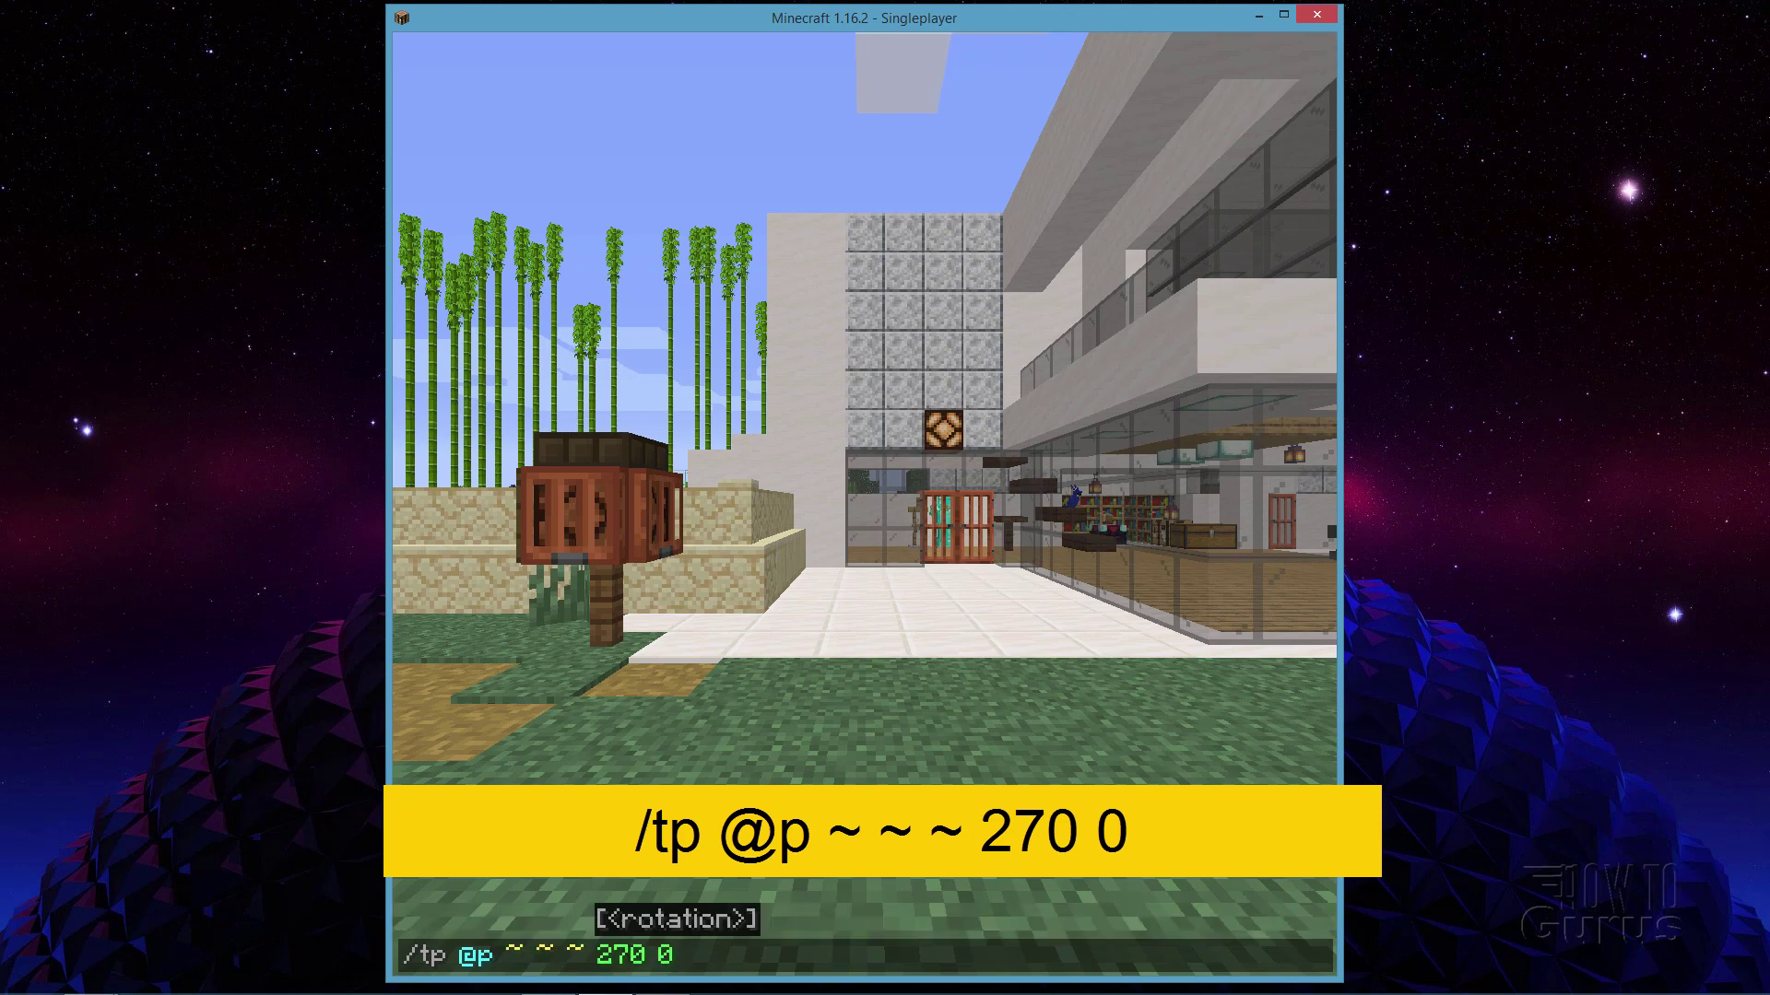
{"action": "key", "text": "Return"}
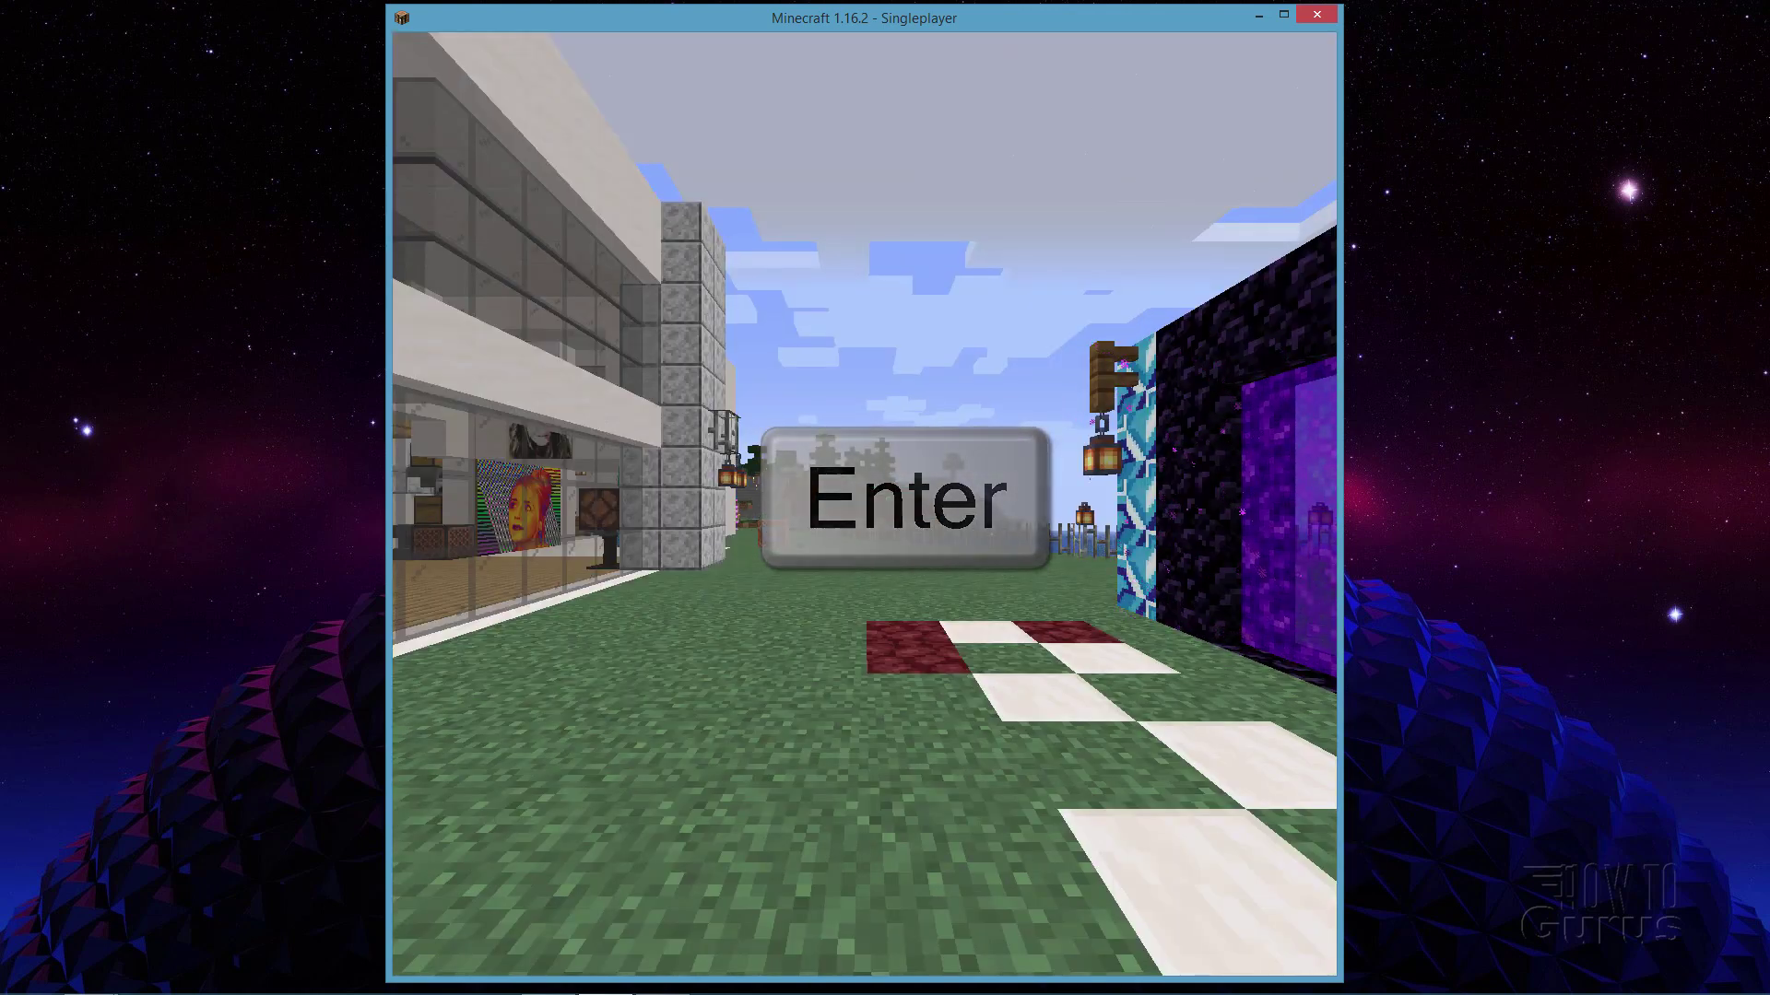
{"action": "key", "text": "F2"}
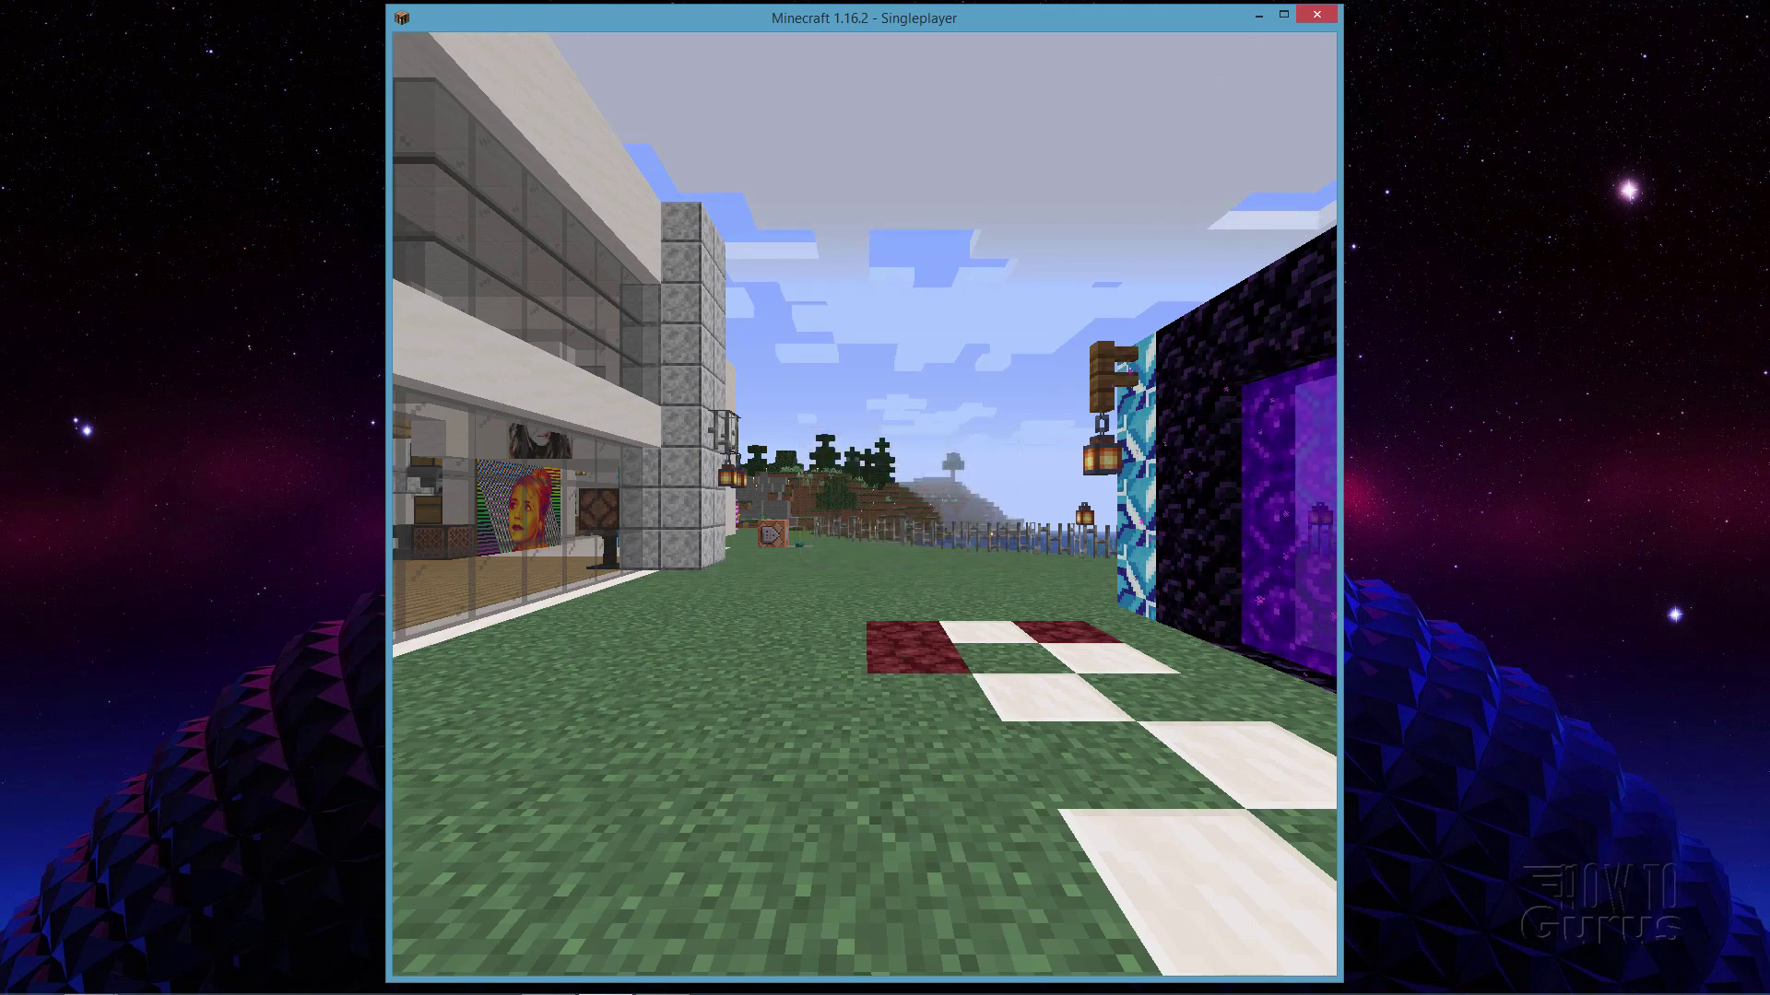
Screenshot straight up (/tp @p ~ ~ ~ 0 -90) and straight down (/tp @p ~ ~ ~ 0 90).
{"action": "key", "text": "slash"}
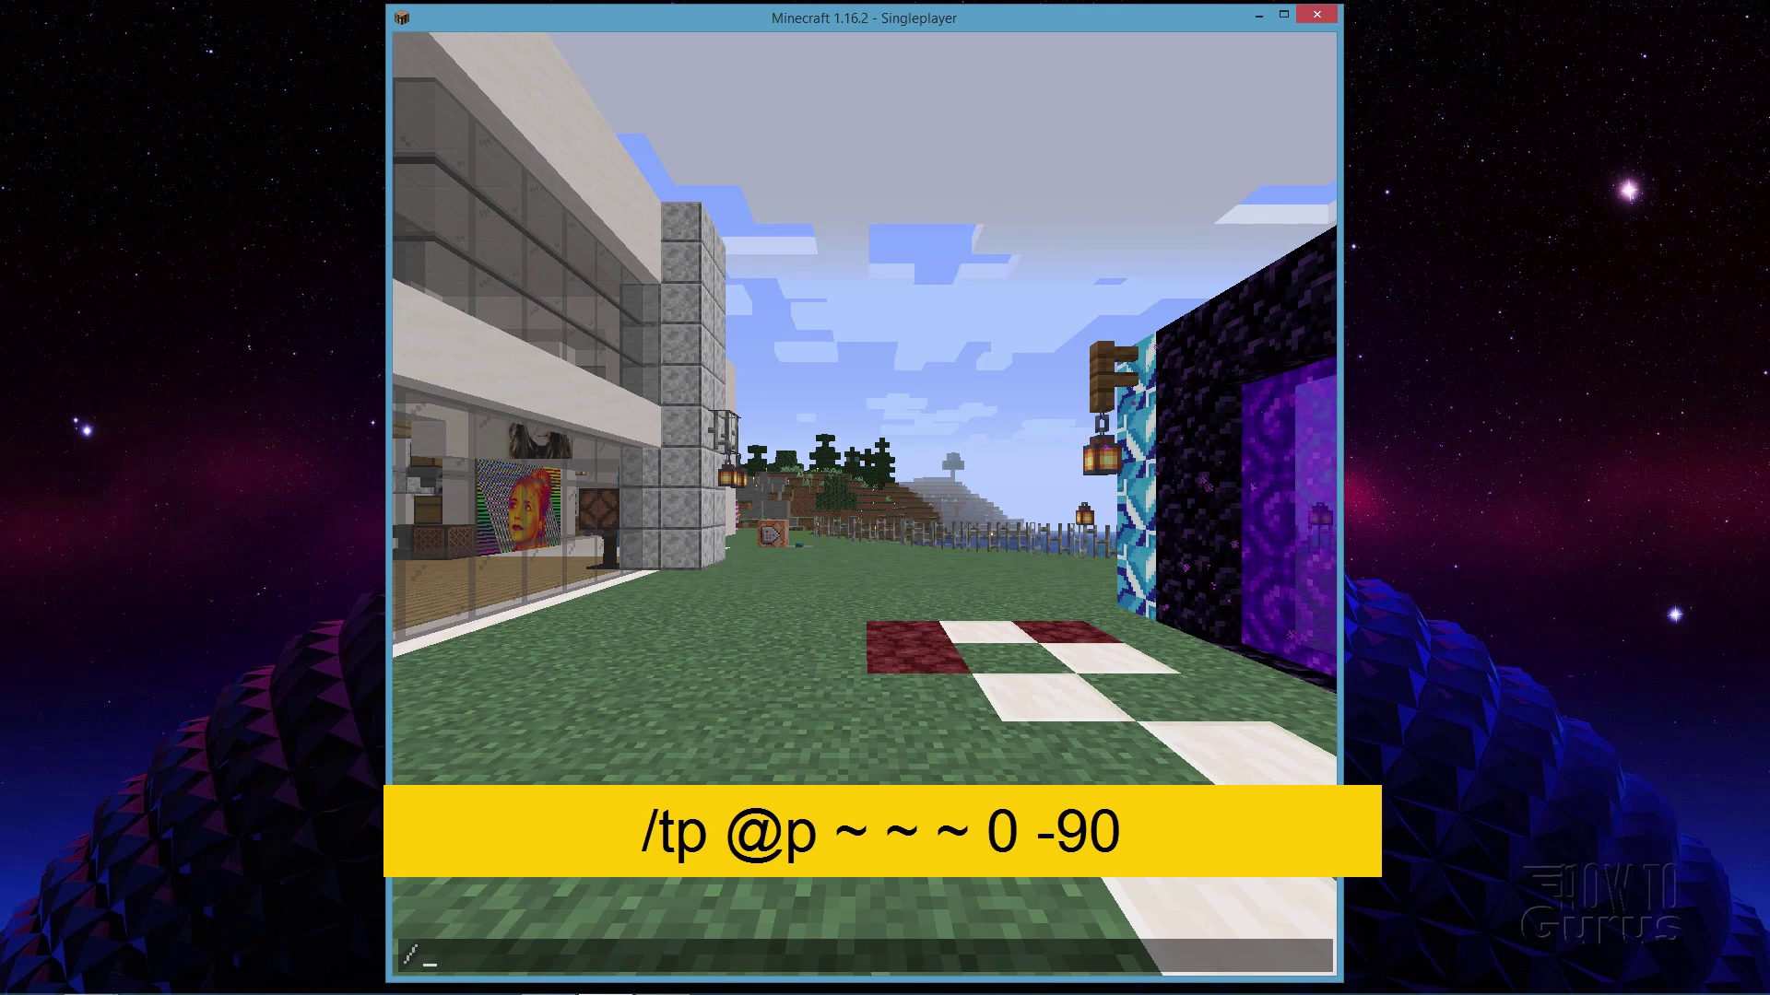
{"action": "type", "text": "tp @"}
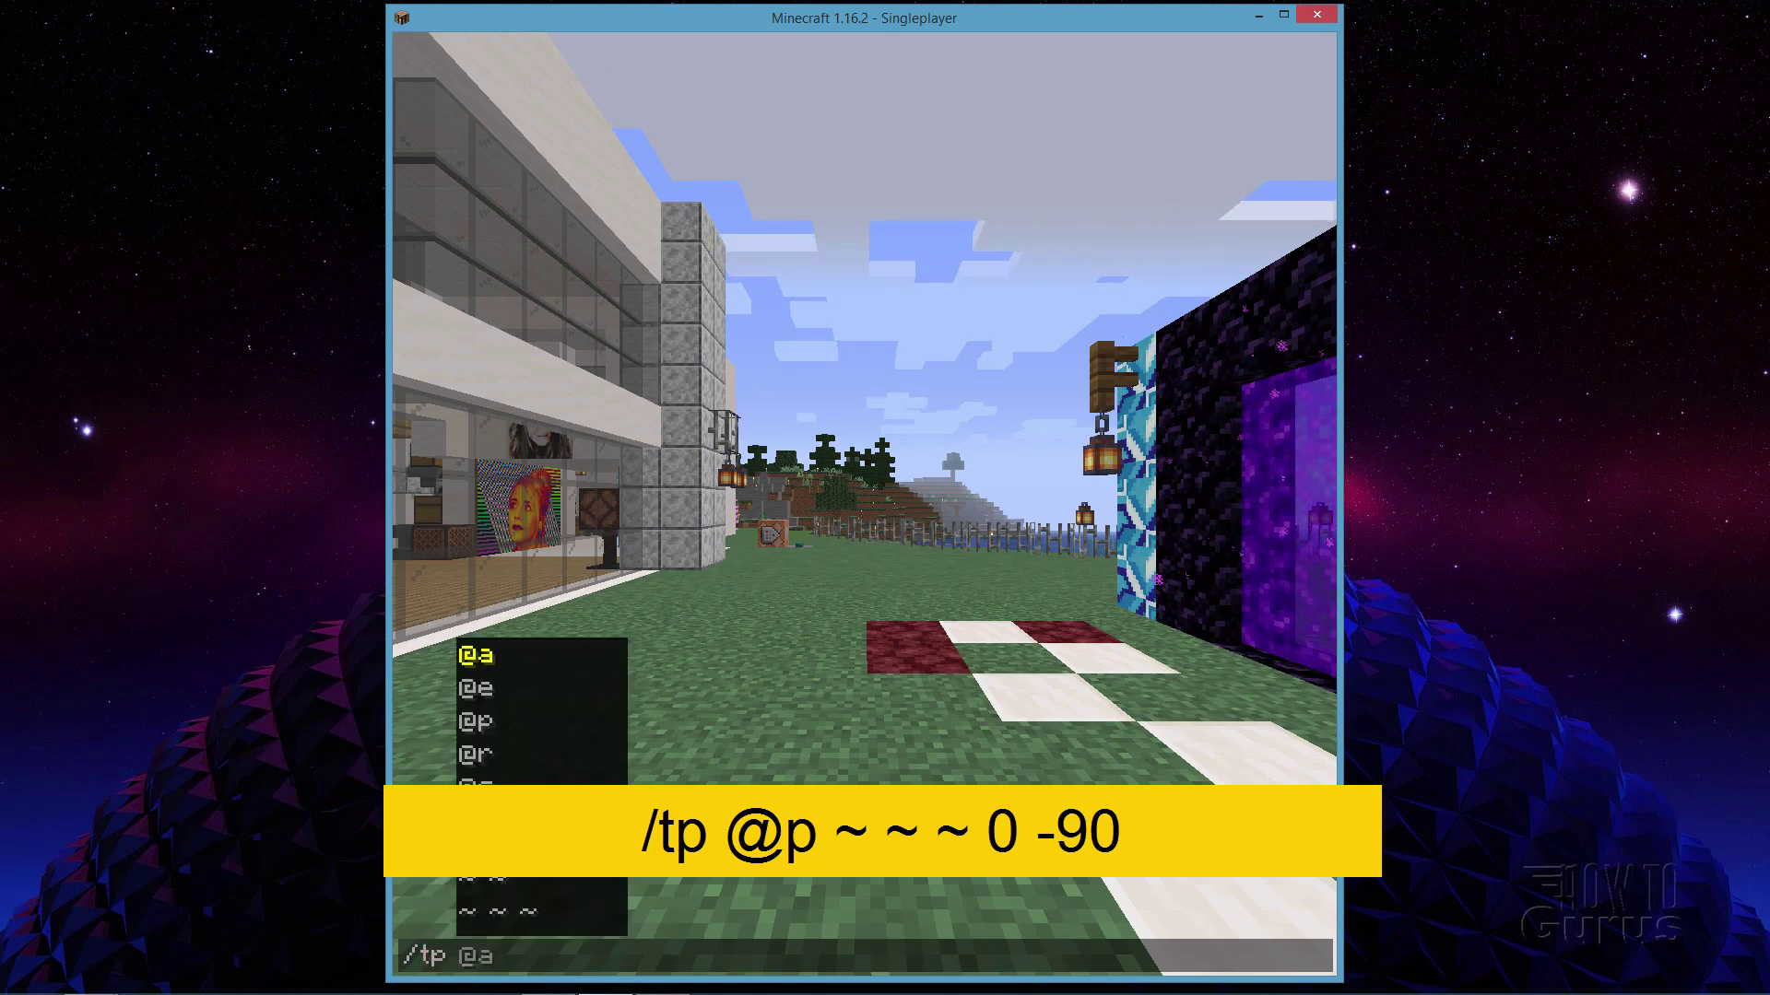
{"action": "type", "text": "p ~"}
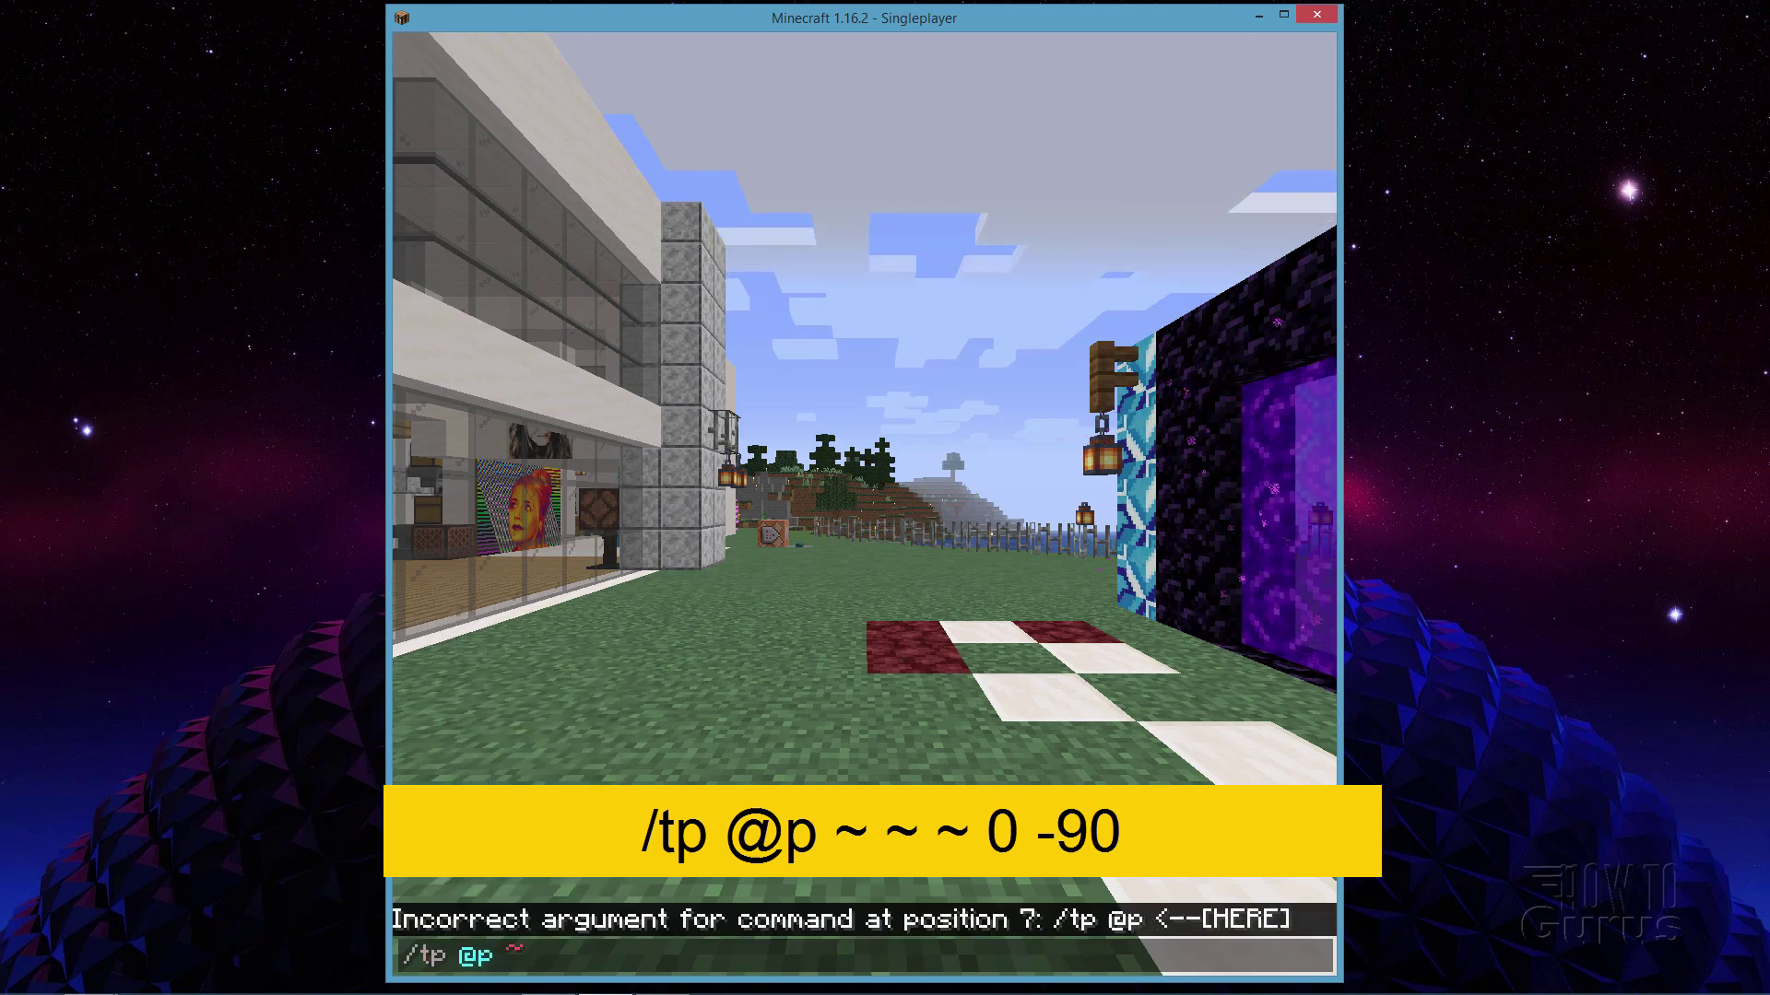
{"action": "type", "text": " ~ ~ "}
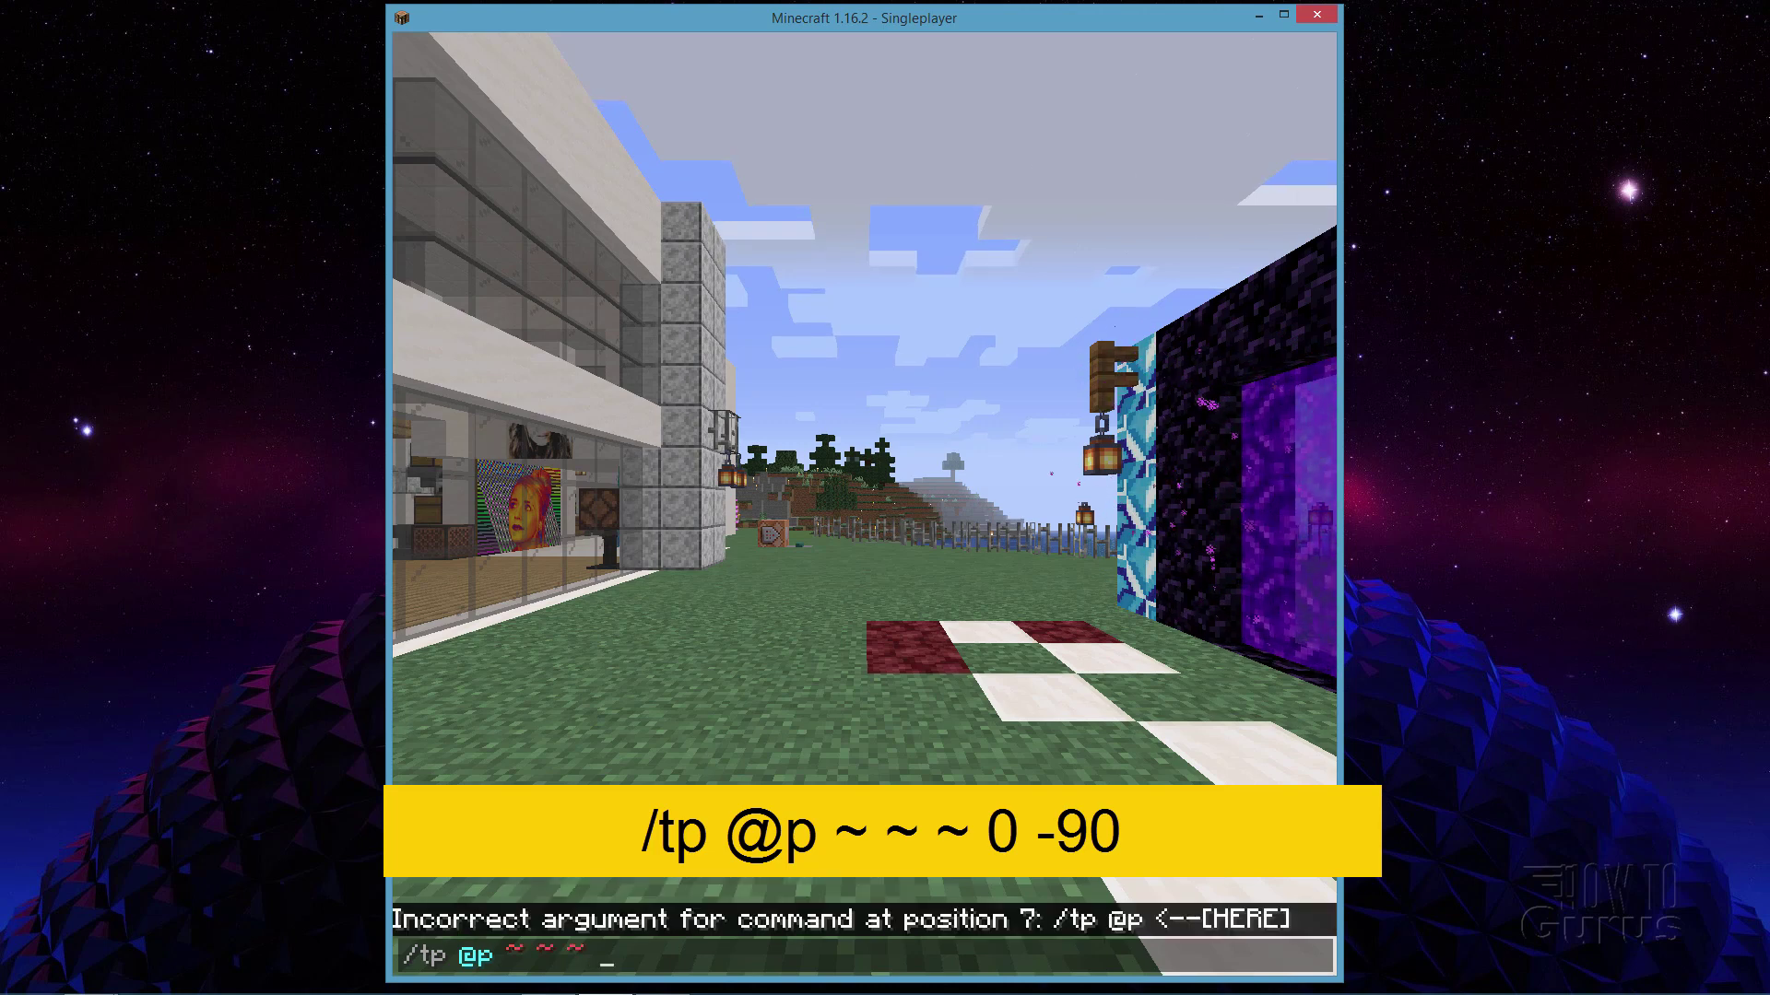
{"action": "type", "text": "0"}
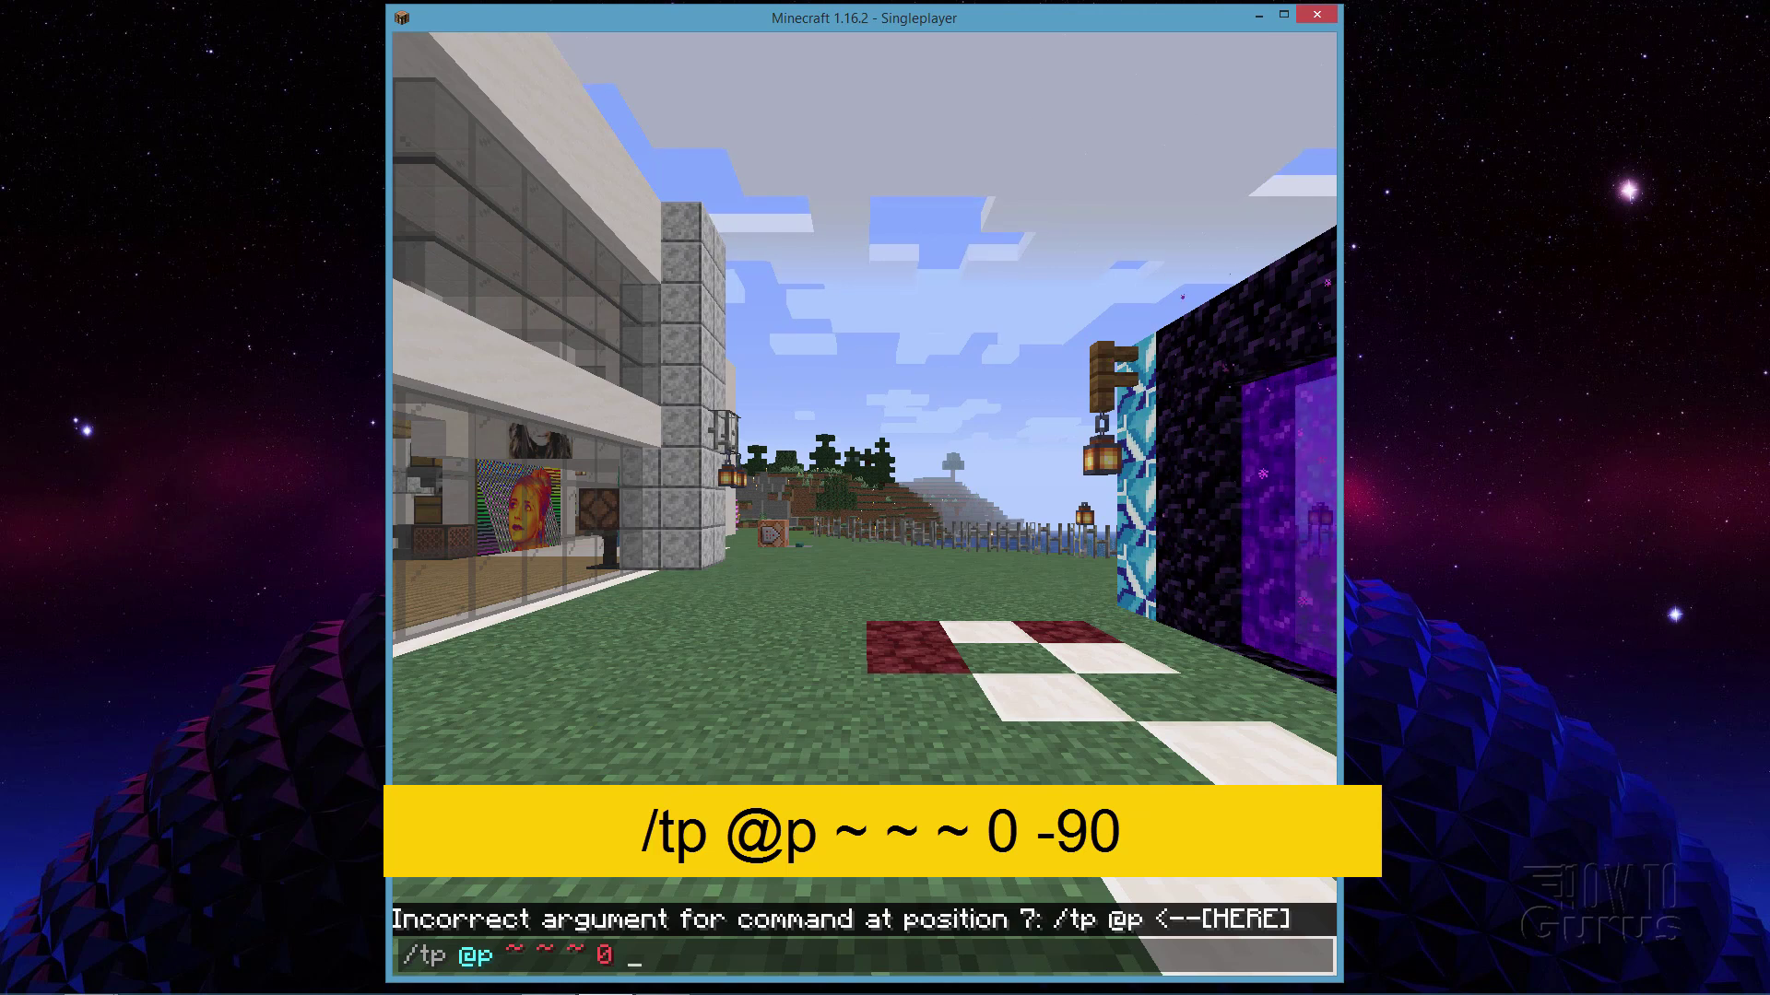
{"action": "type", "text": " -90"}
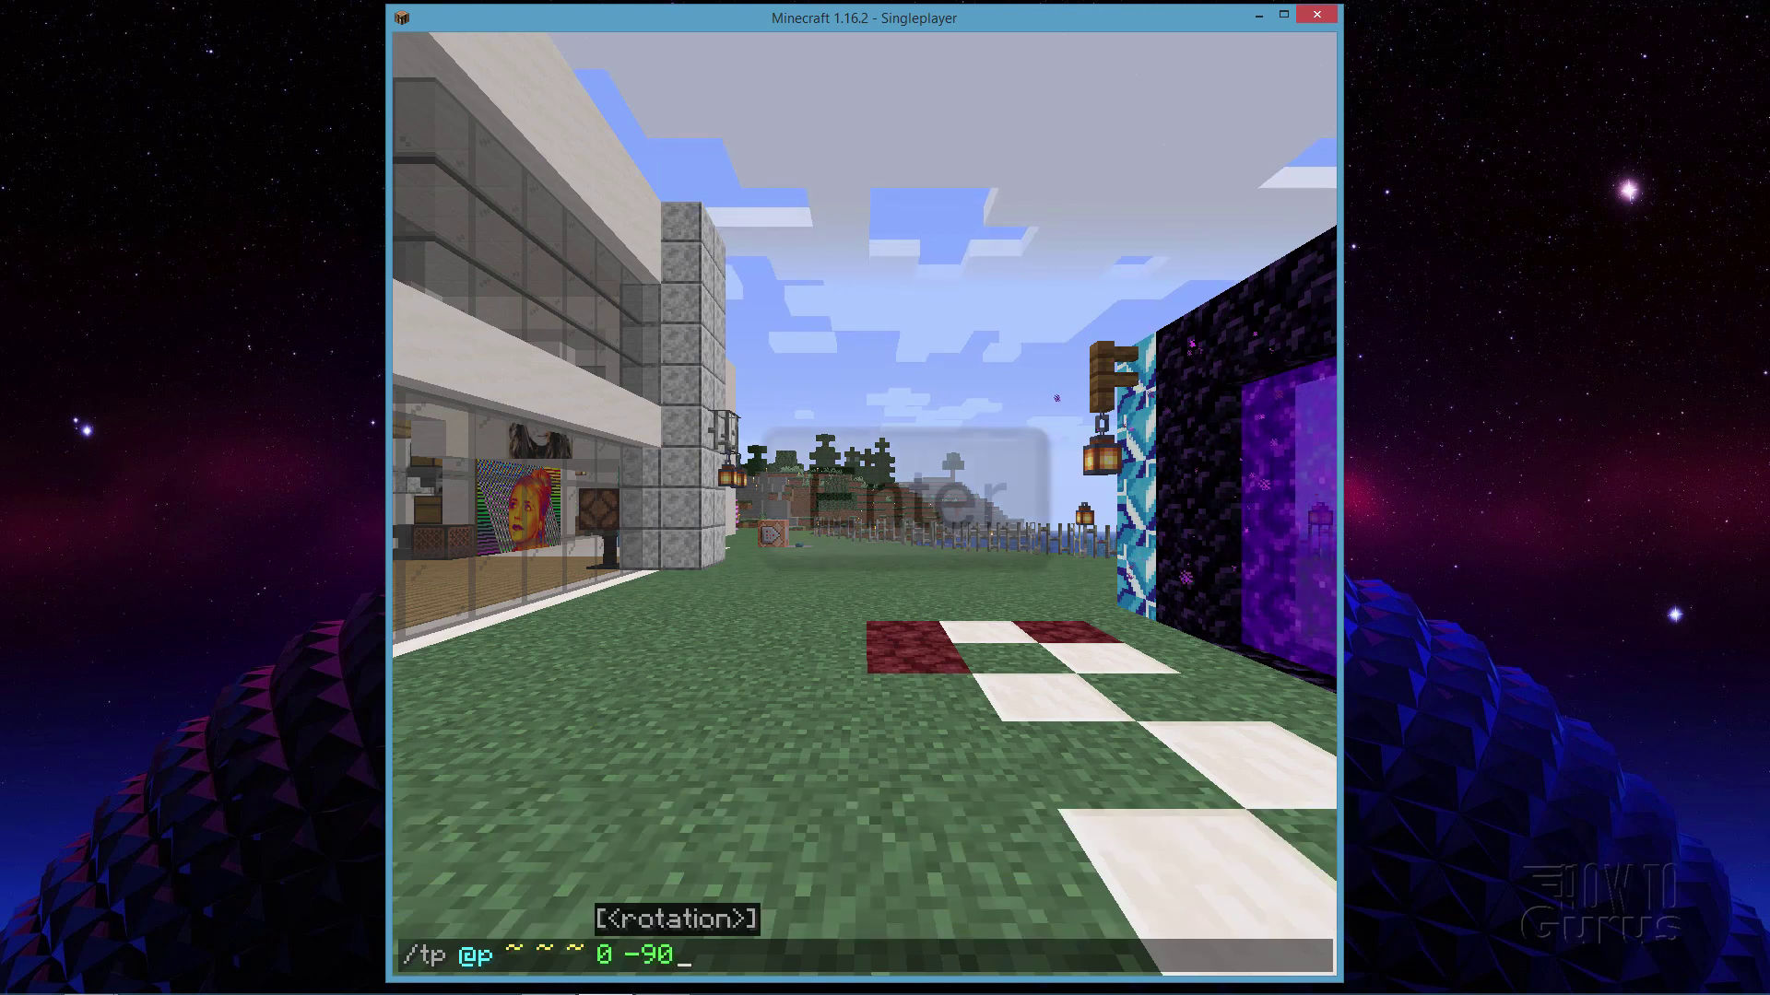
{"action": "key", "text": "Return"}
{"action": "key", "text": "F2"}
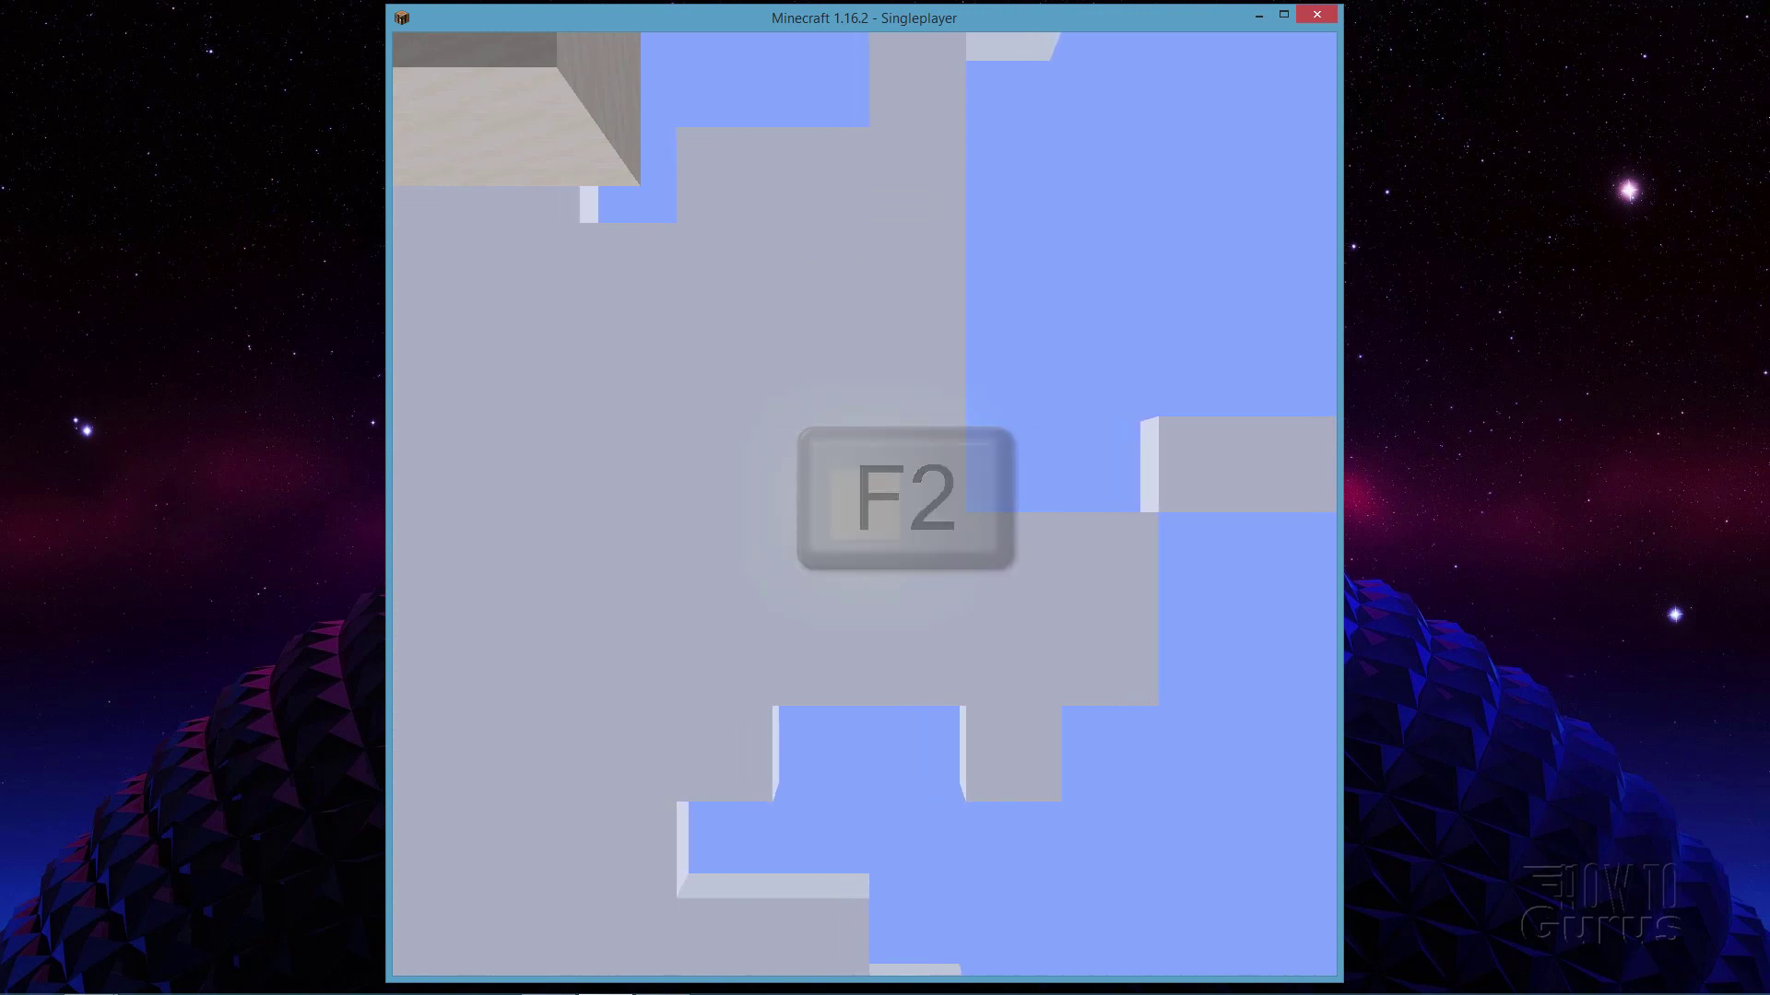
{"action": "key", "text": "slash"}
{"action": "type", "text": "t"}
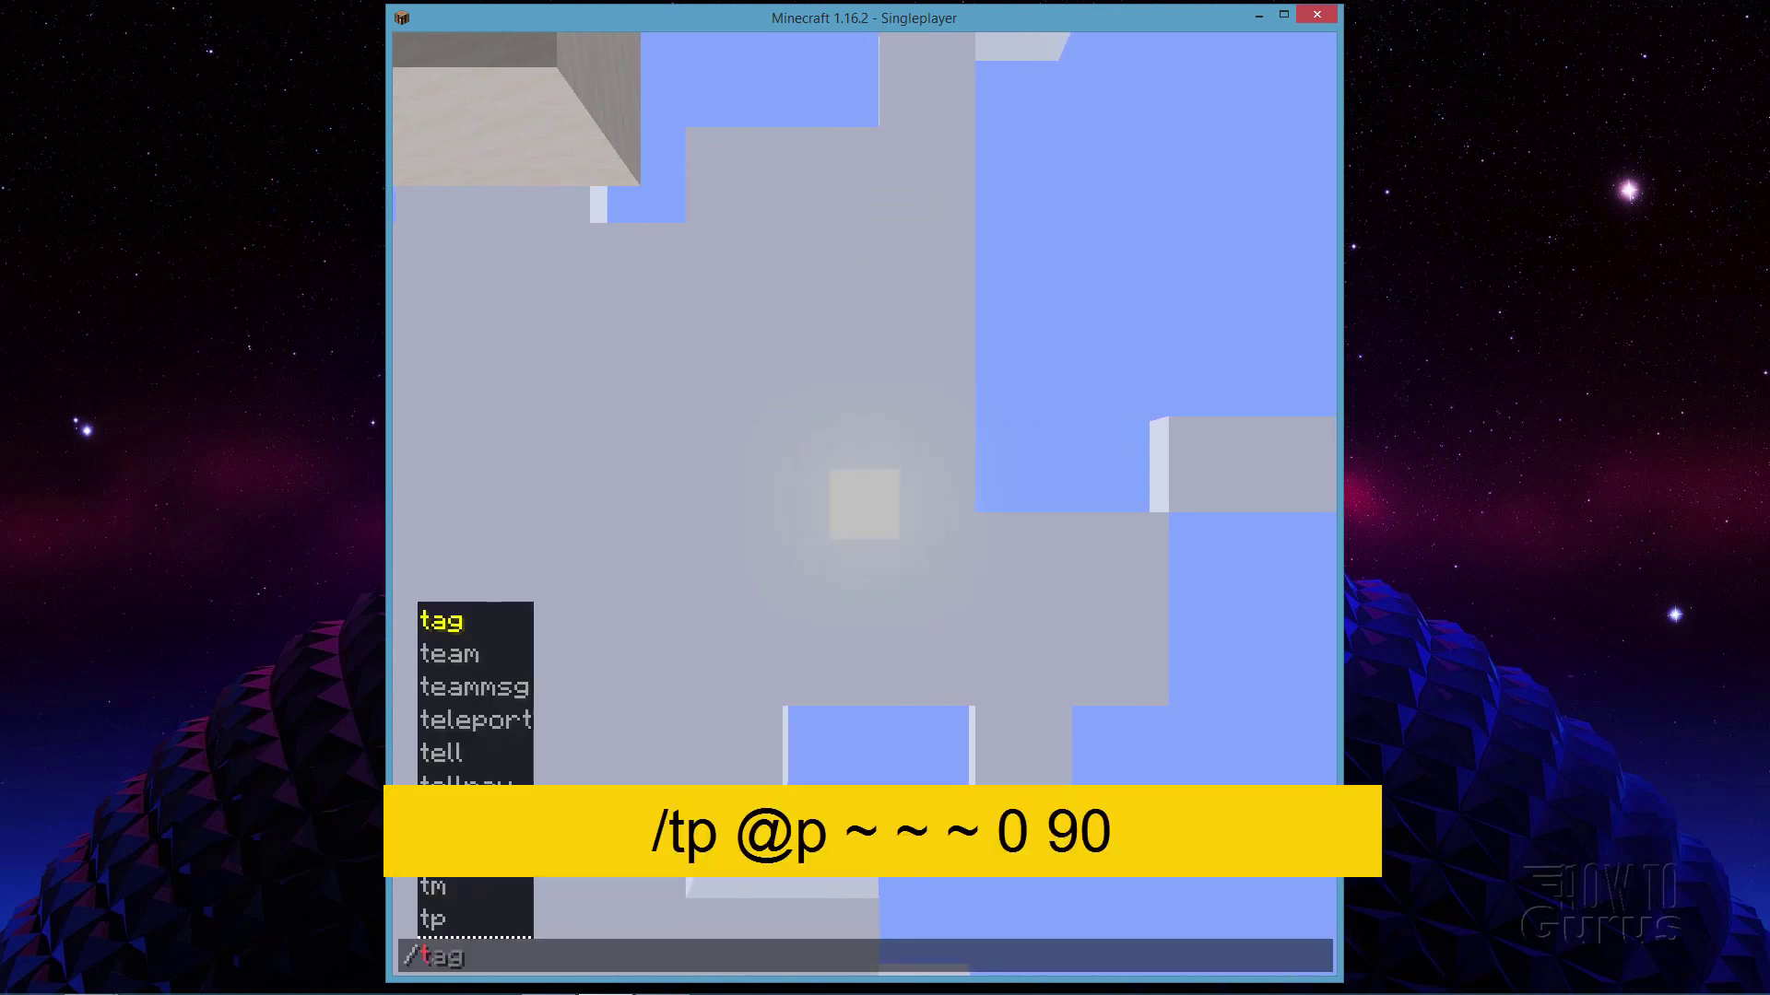
{"action": "type", "text": "p @p "}
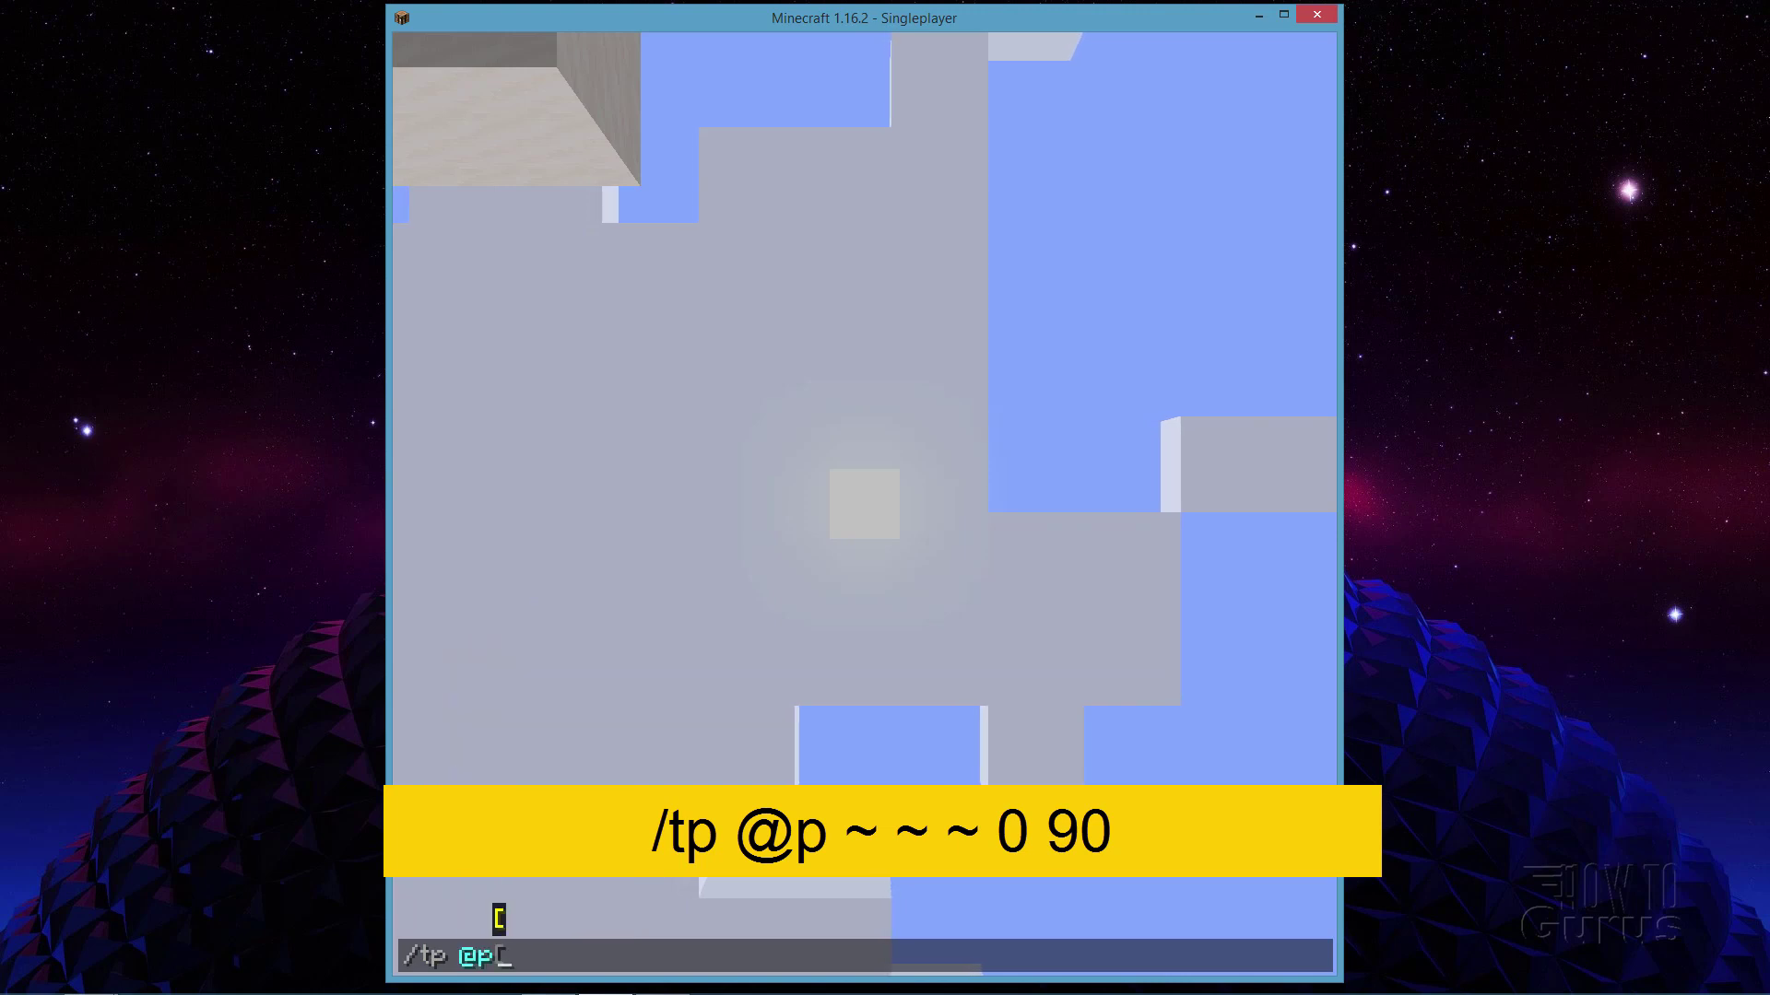
{"action": "type", "text": "~ "}
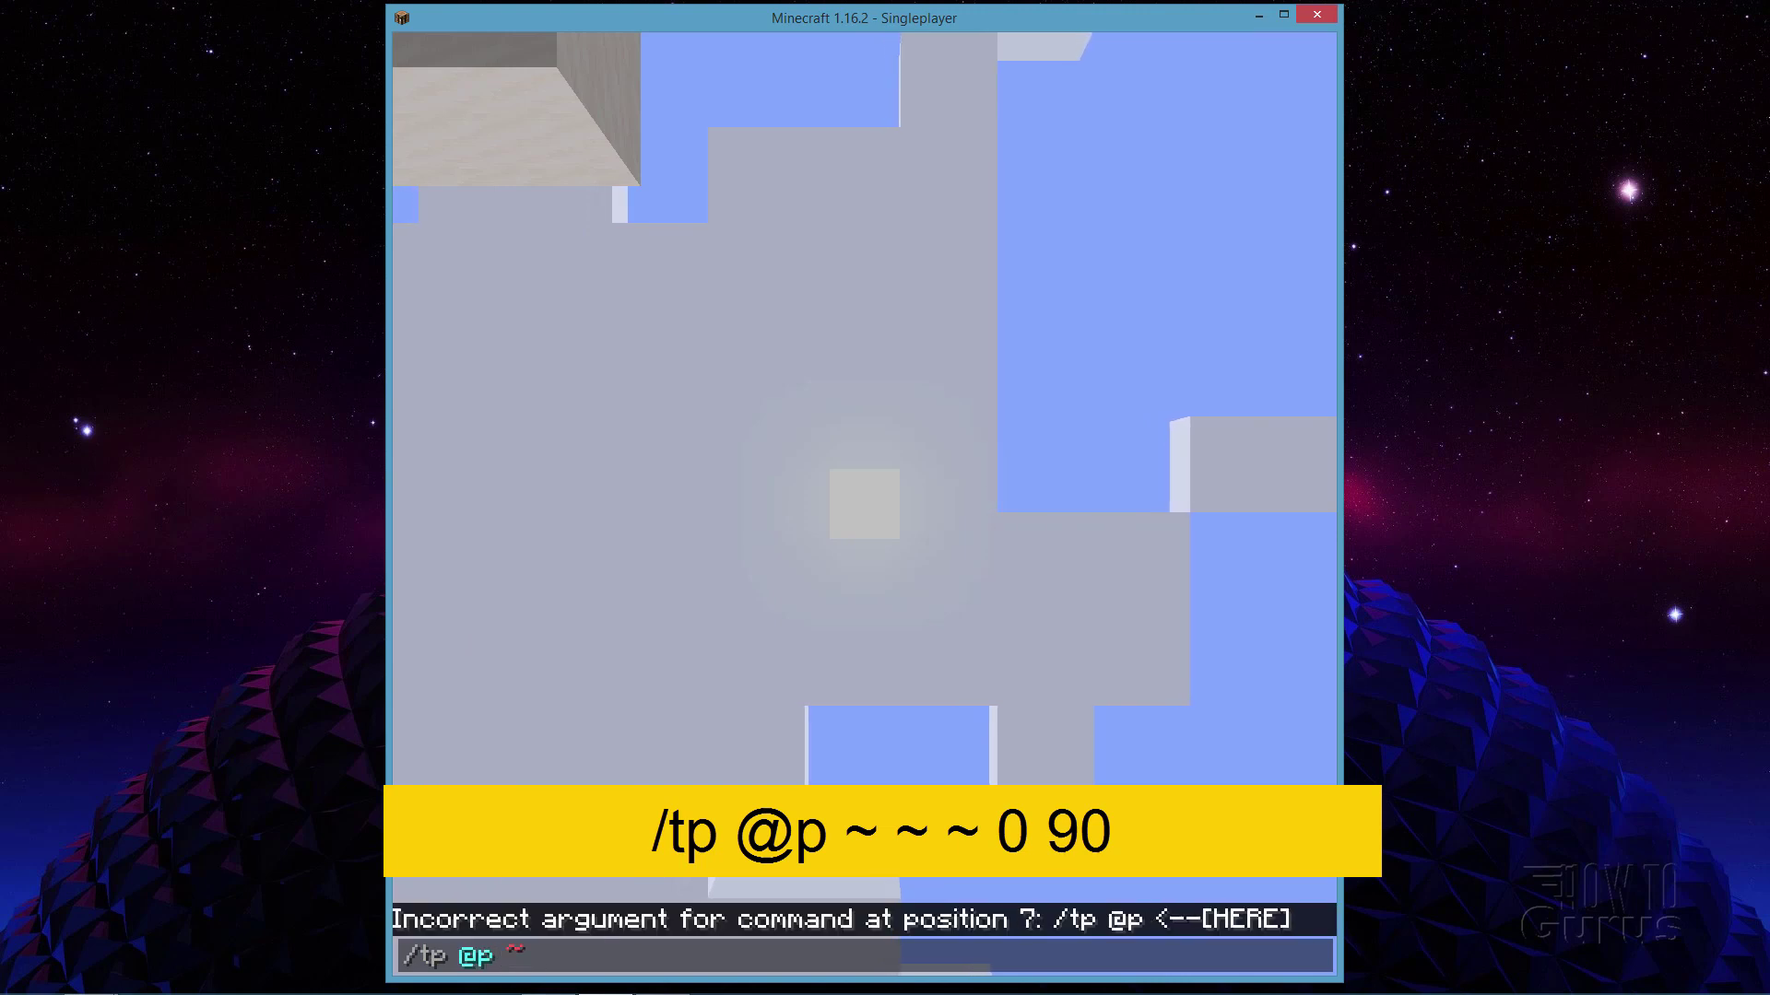
{"action": "type", "text": "~ ~"}
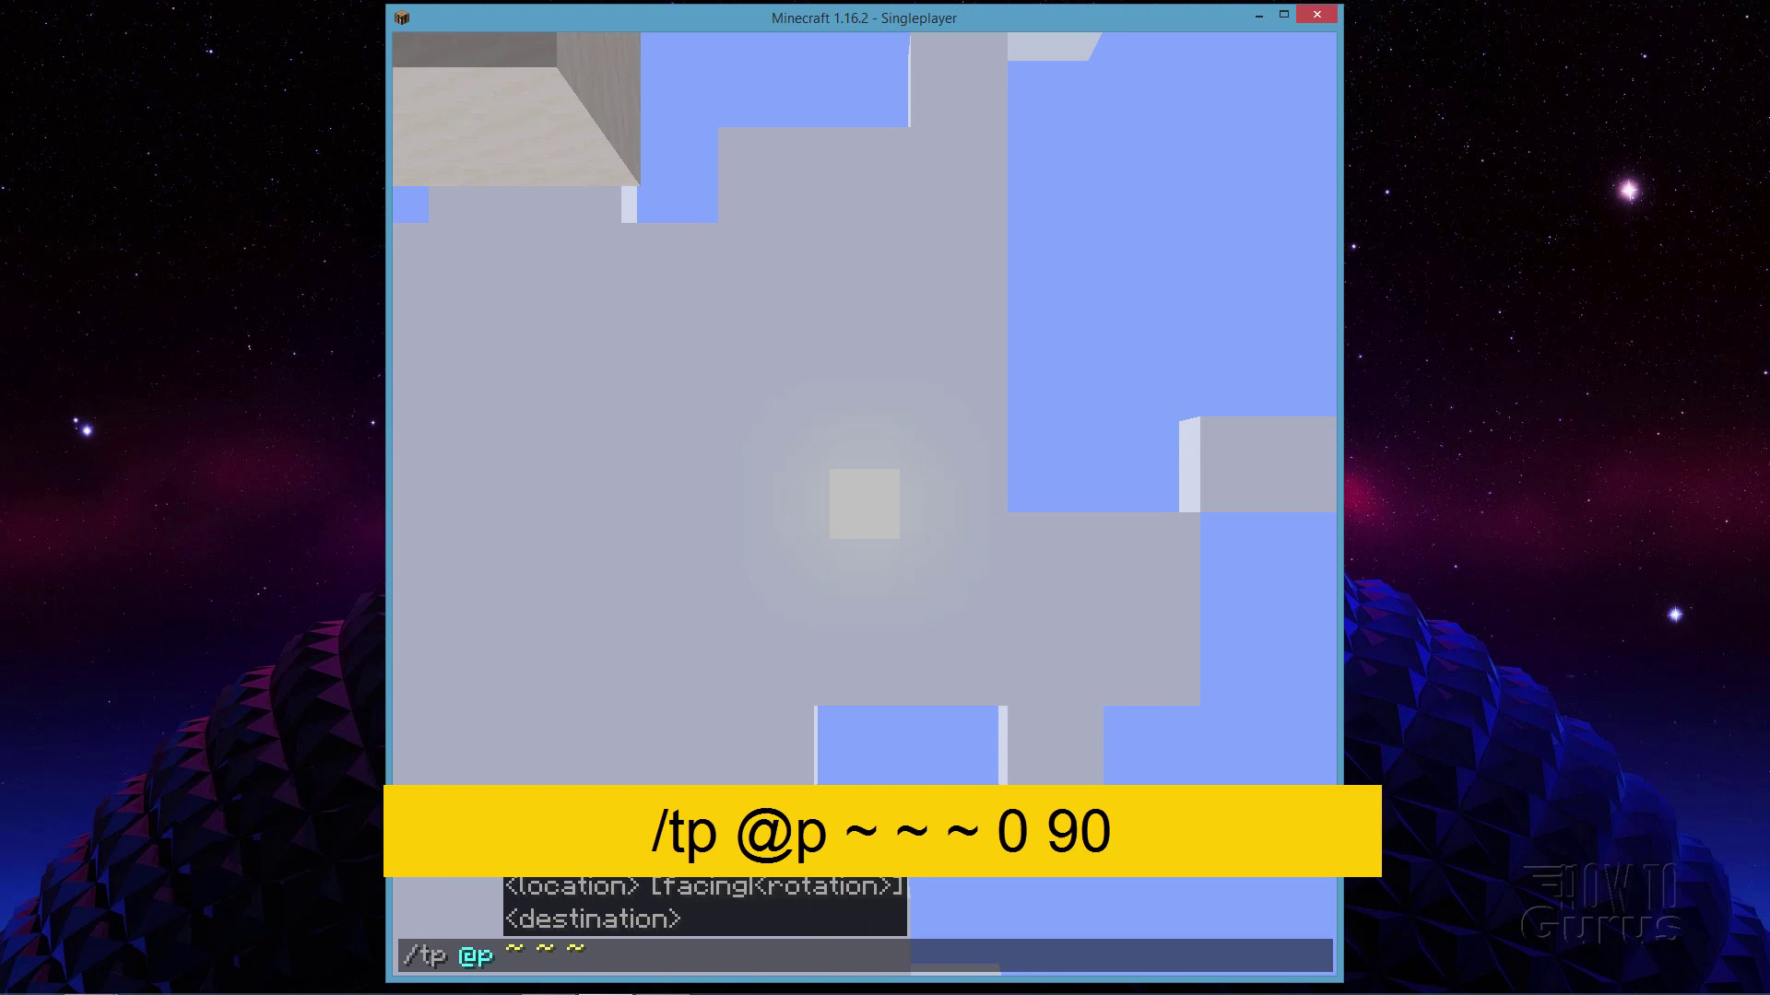
{"action": "type", "text": " 0"}
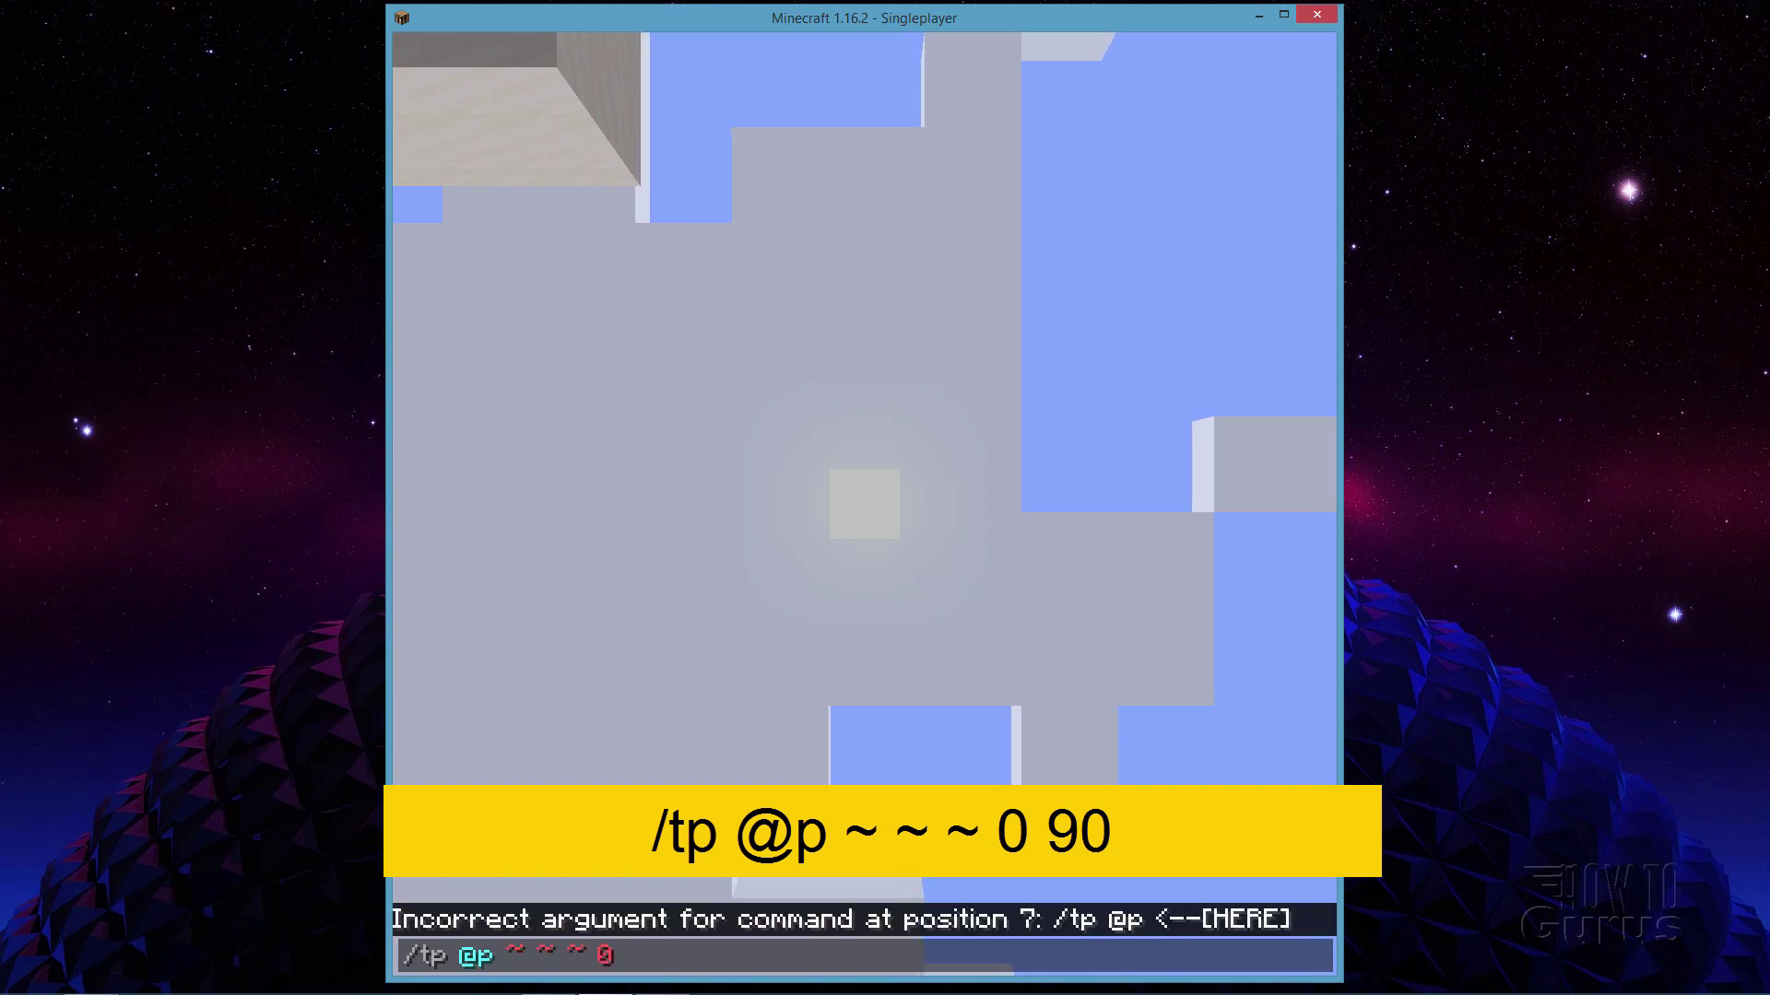
{"action": "type", "text": " 90"}
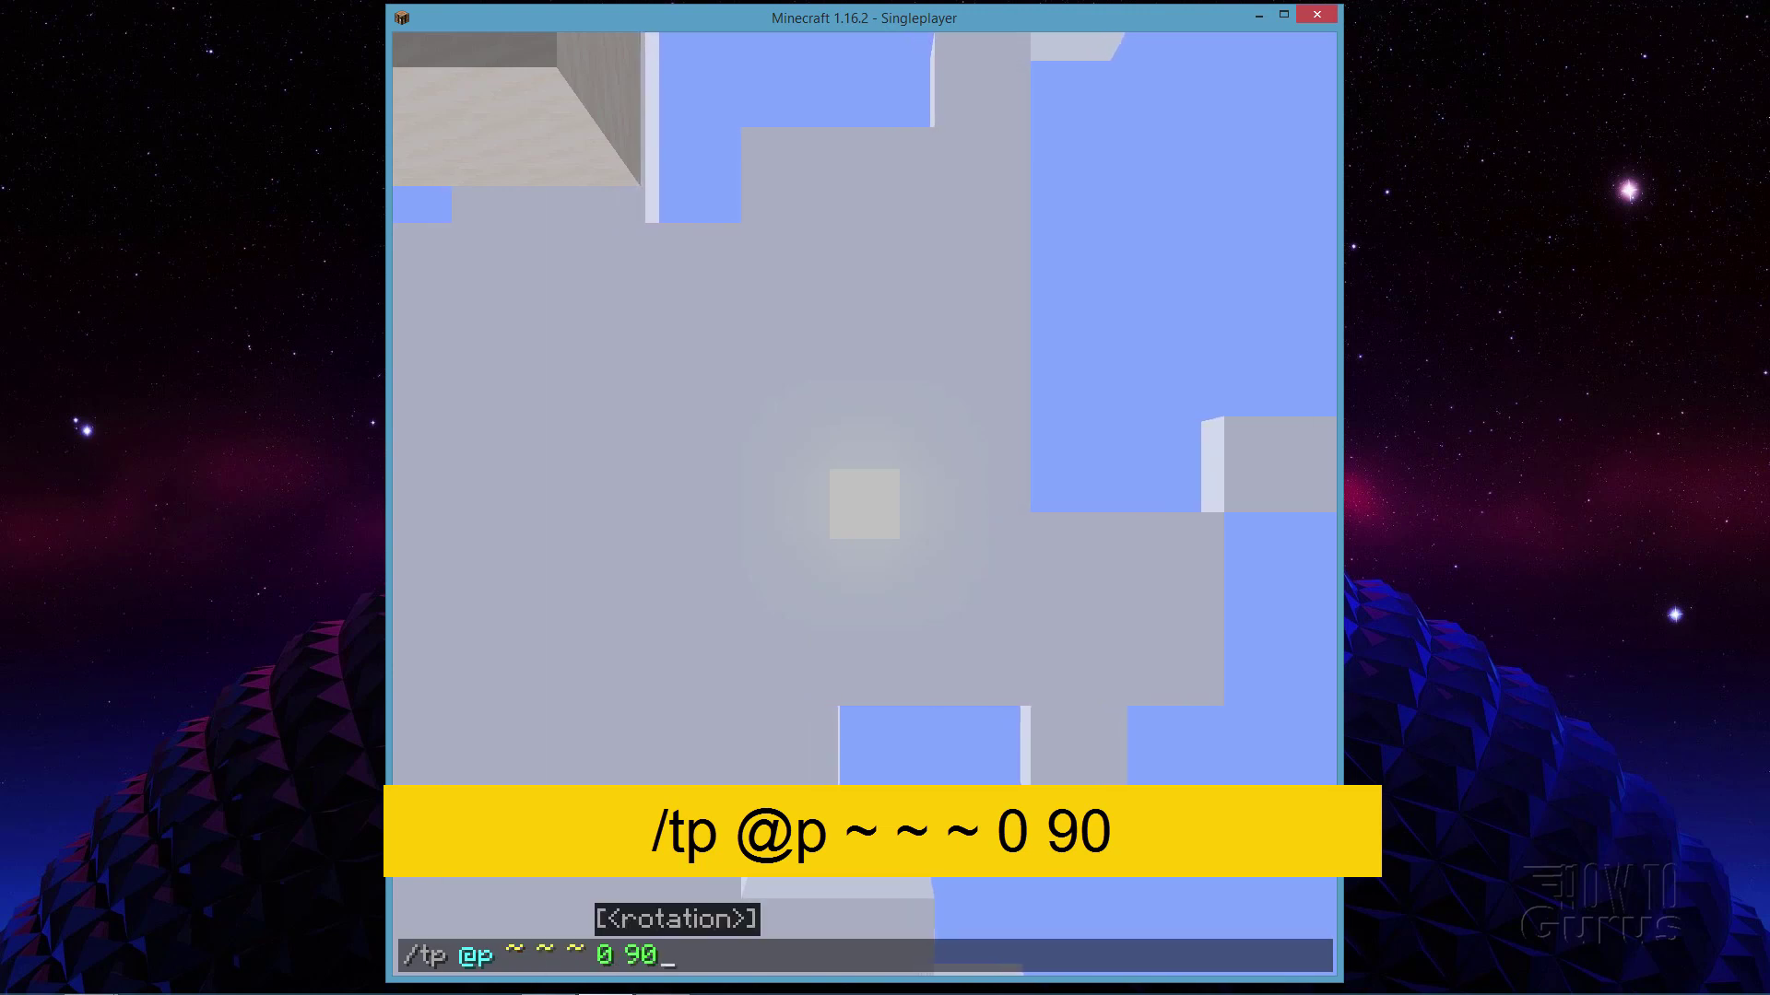
{"action": "key", "text": "Return"}
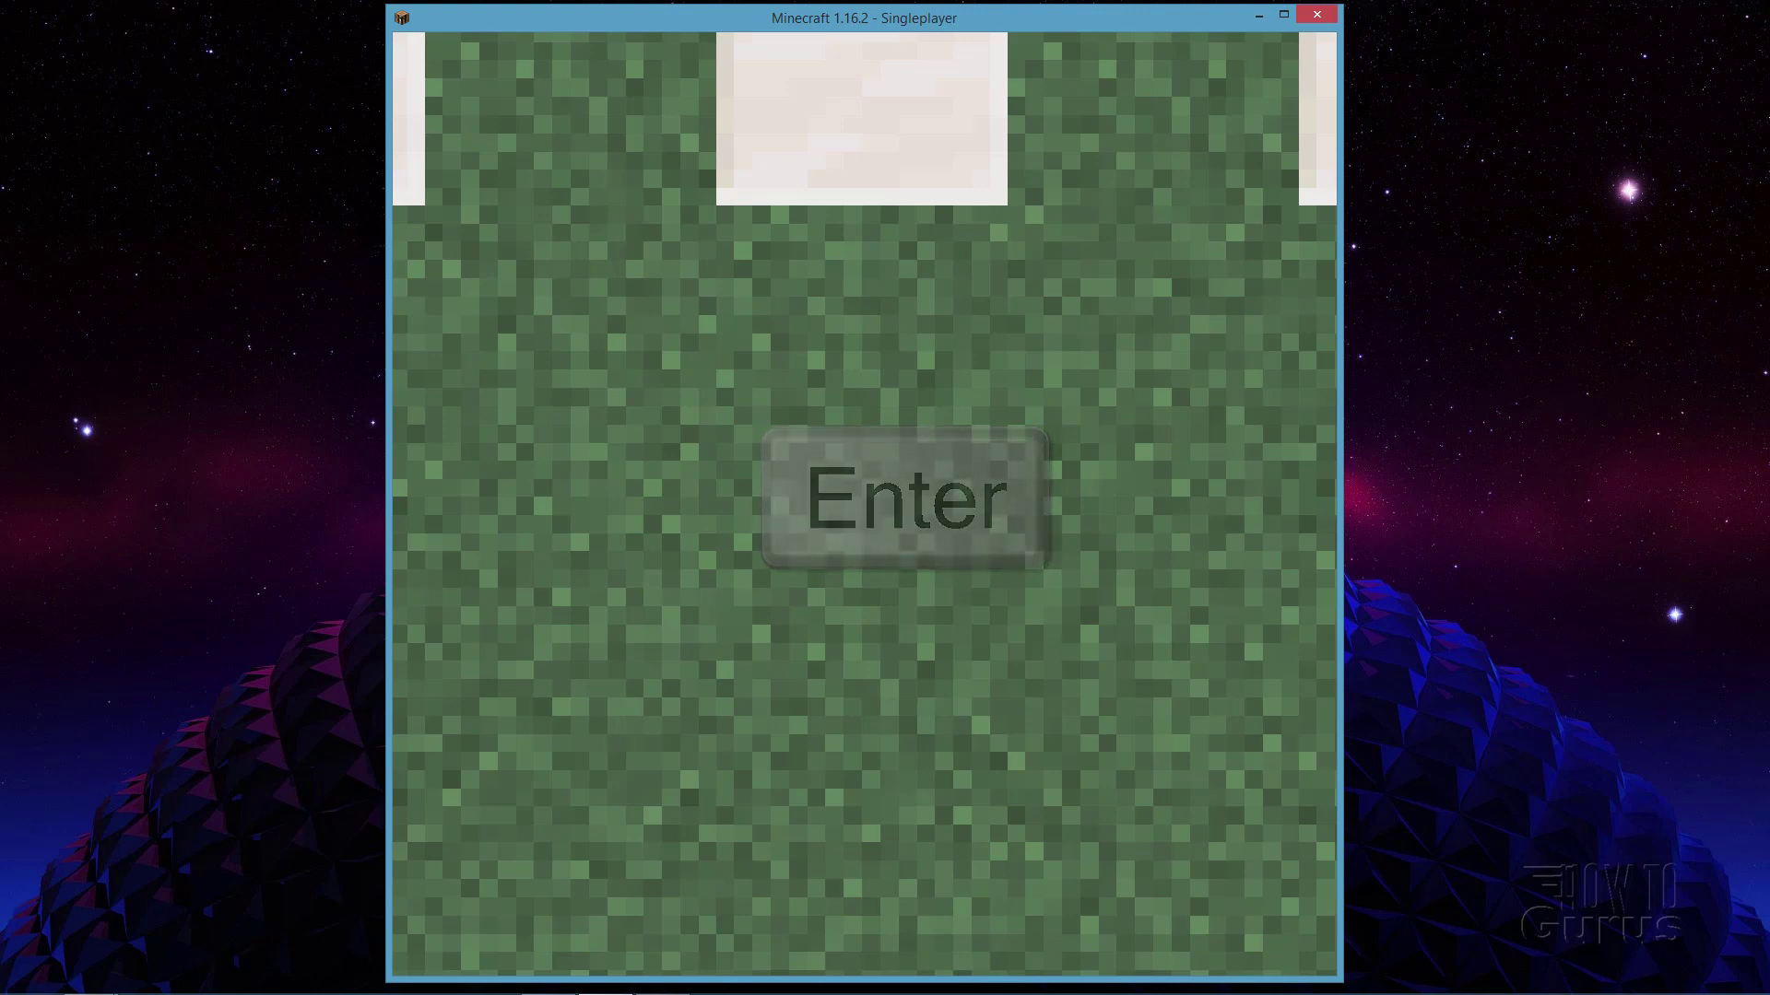
{"action": "key", "text": "F2"}
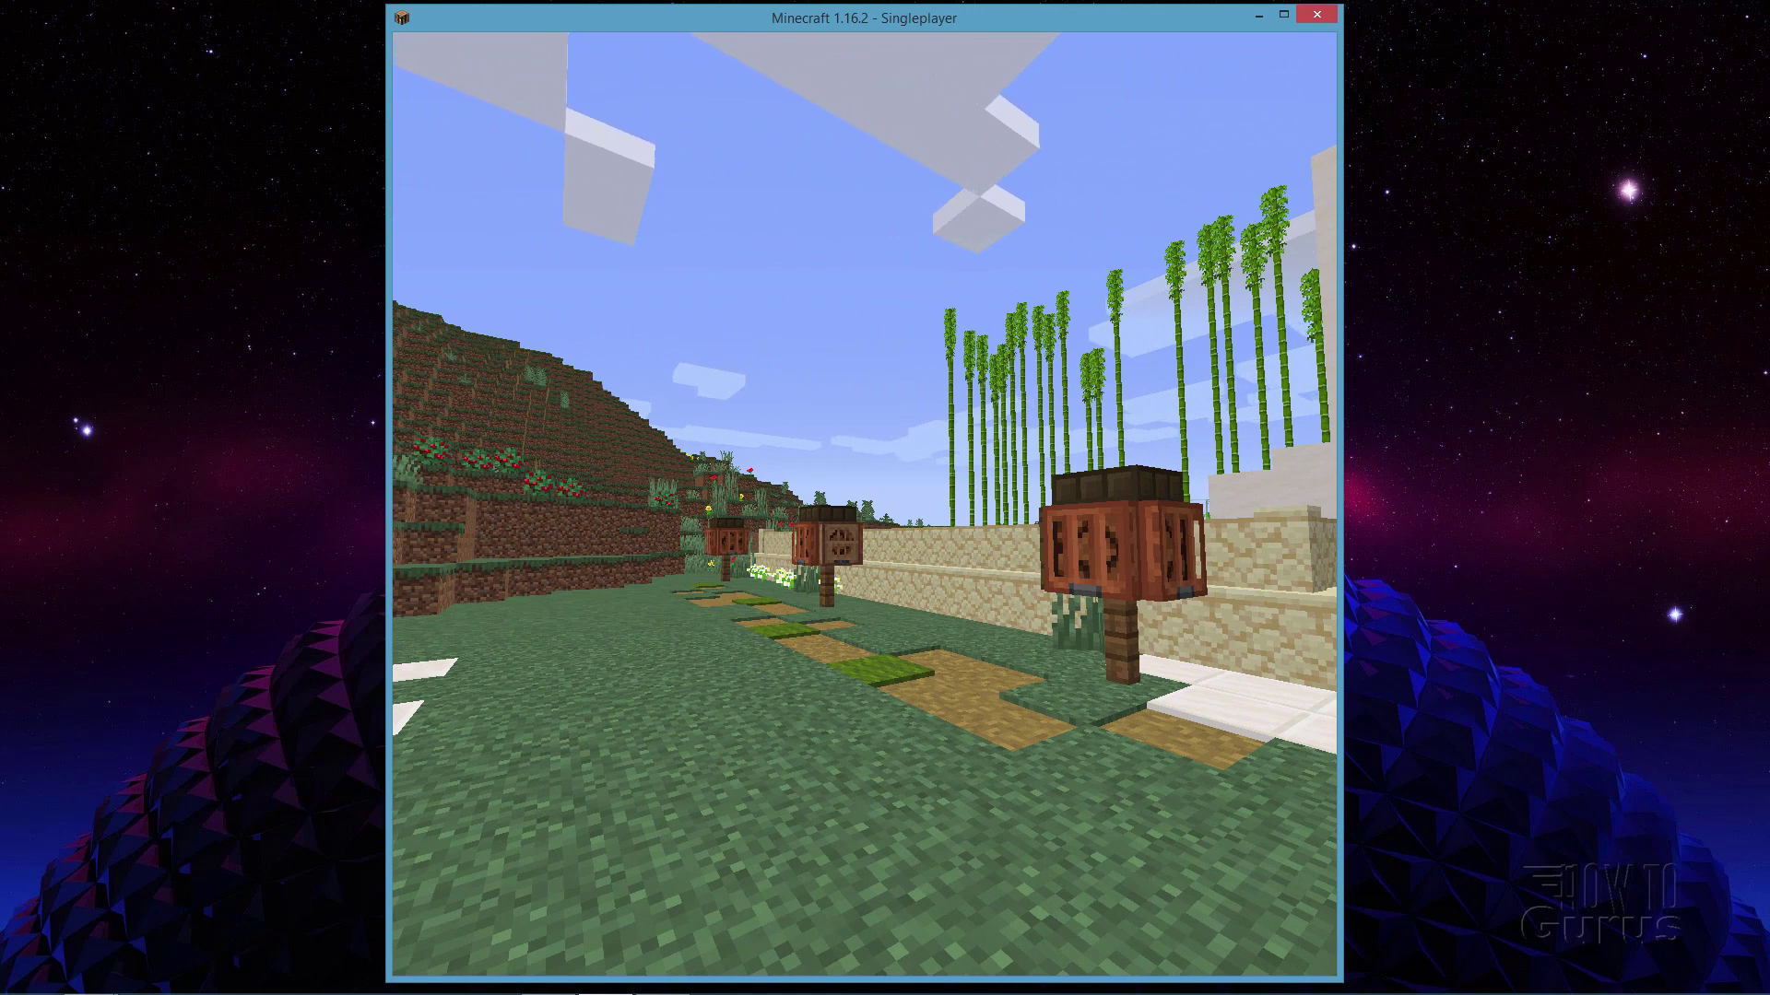
Save and quit to the title screen and show the launcher's Installations list.
{"action": "key", "text": "Escape"}
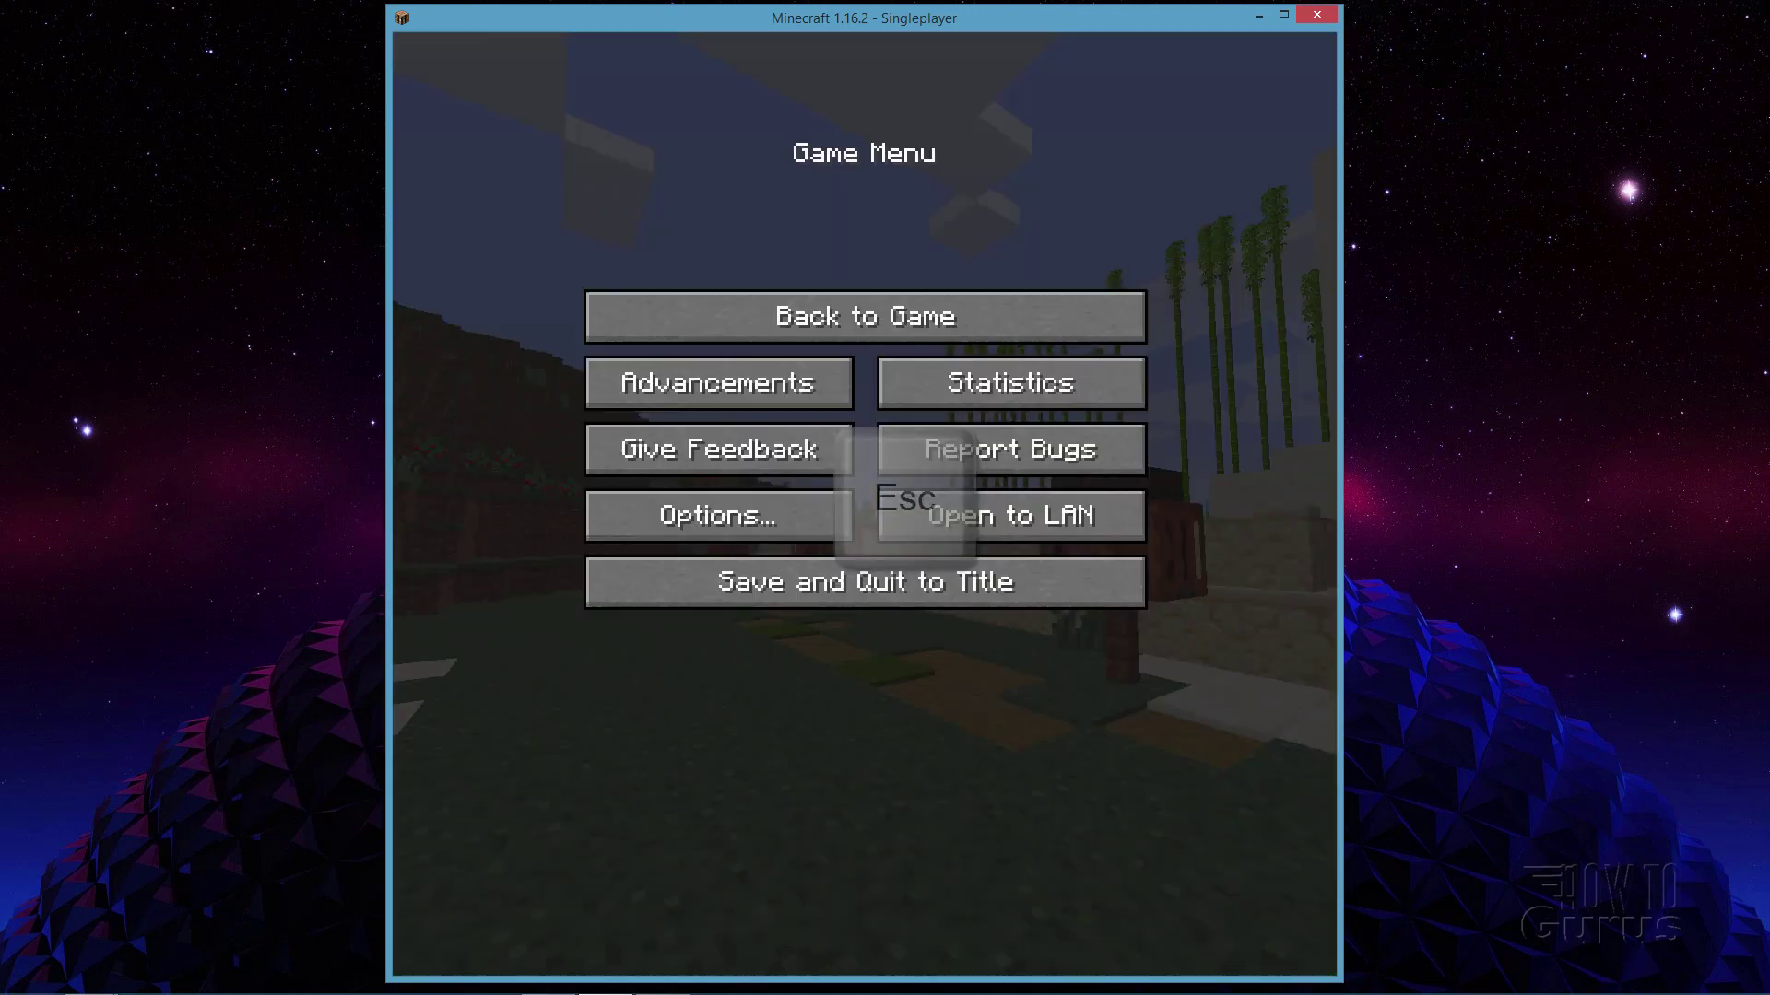
{"action": "left_click", "coordinate": [855, 577]}
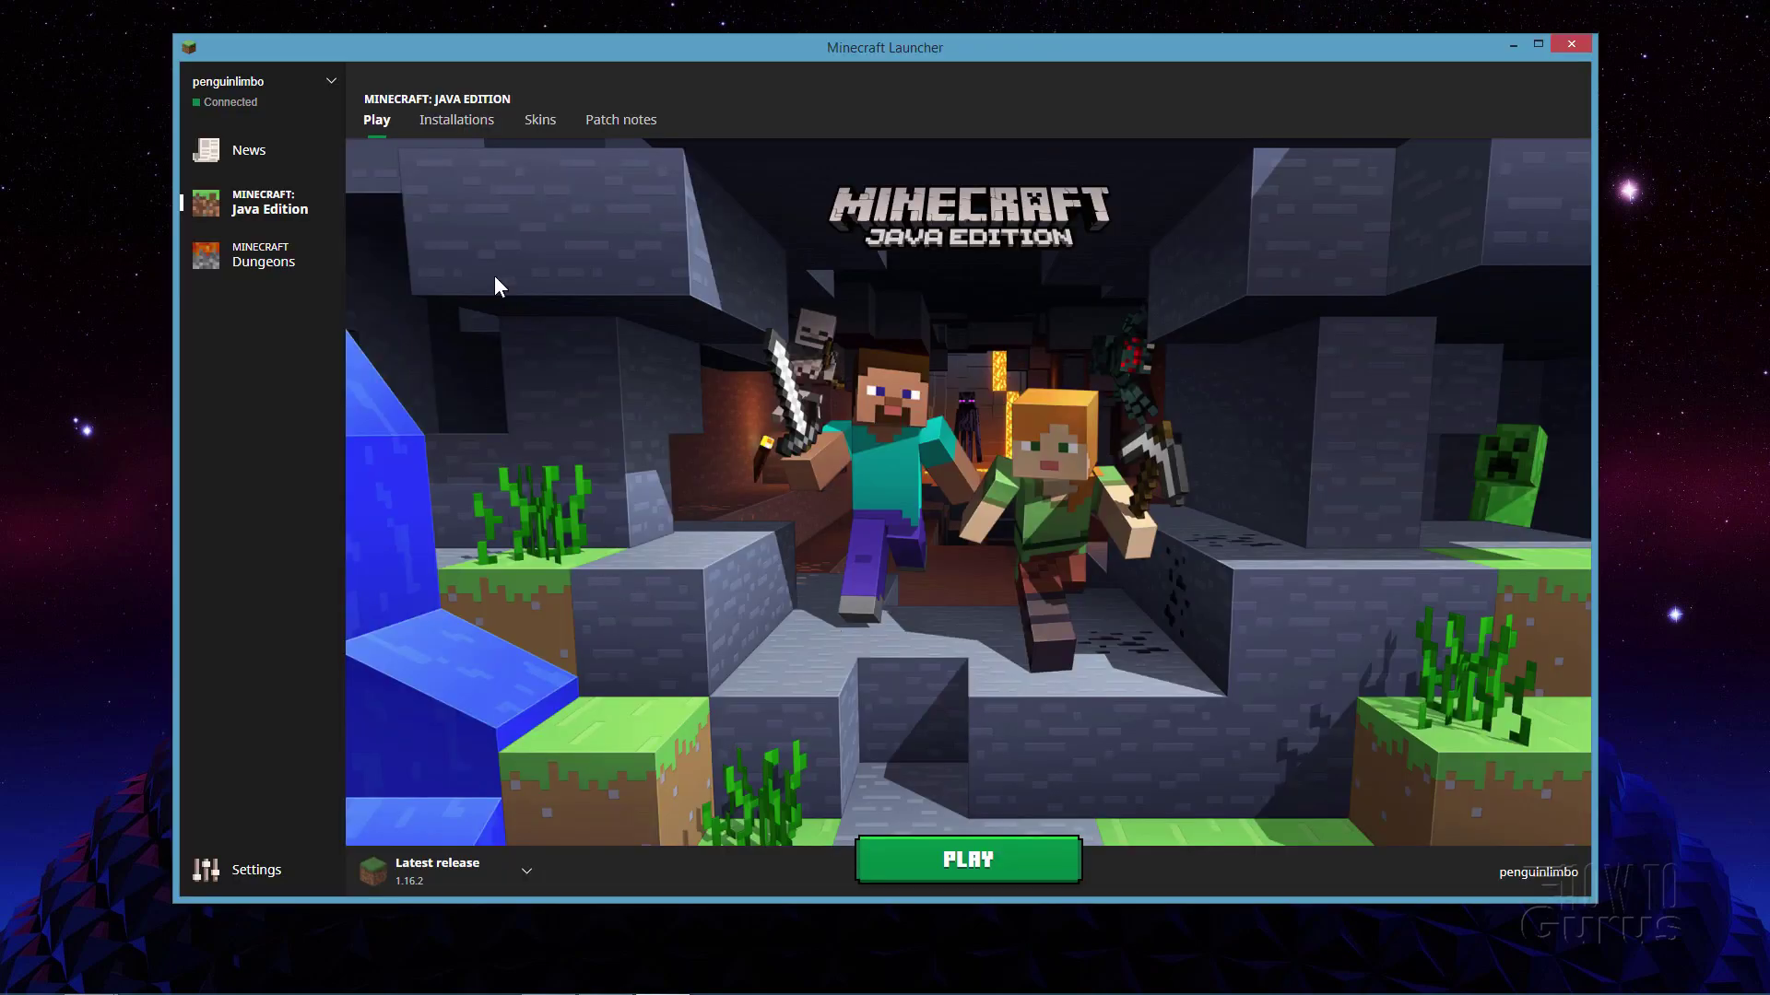
{"action": "left_click", "coordinate": [465, 130]}
Set Latest release's resolution back to auto, save, and return to the Play page.
{"action": "mouse_move", "coordinate": [758, 245]}
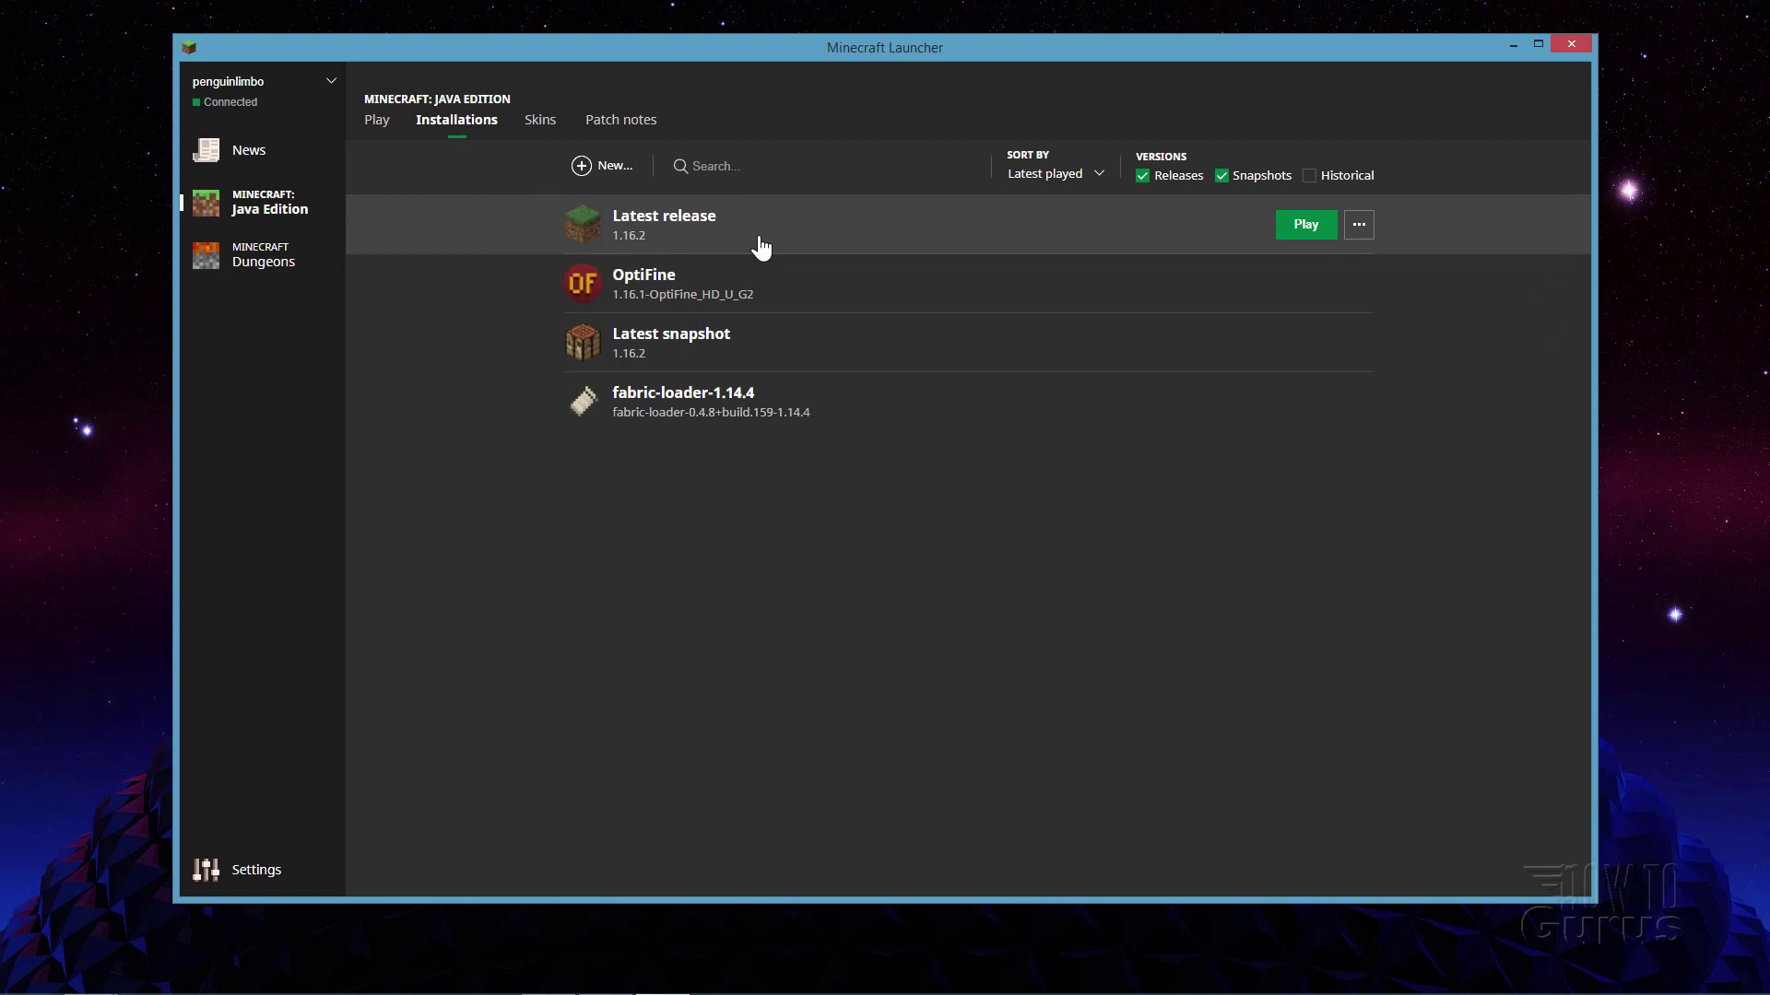
{"action": "left_click", "coordinate": [1359, 228]}
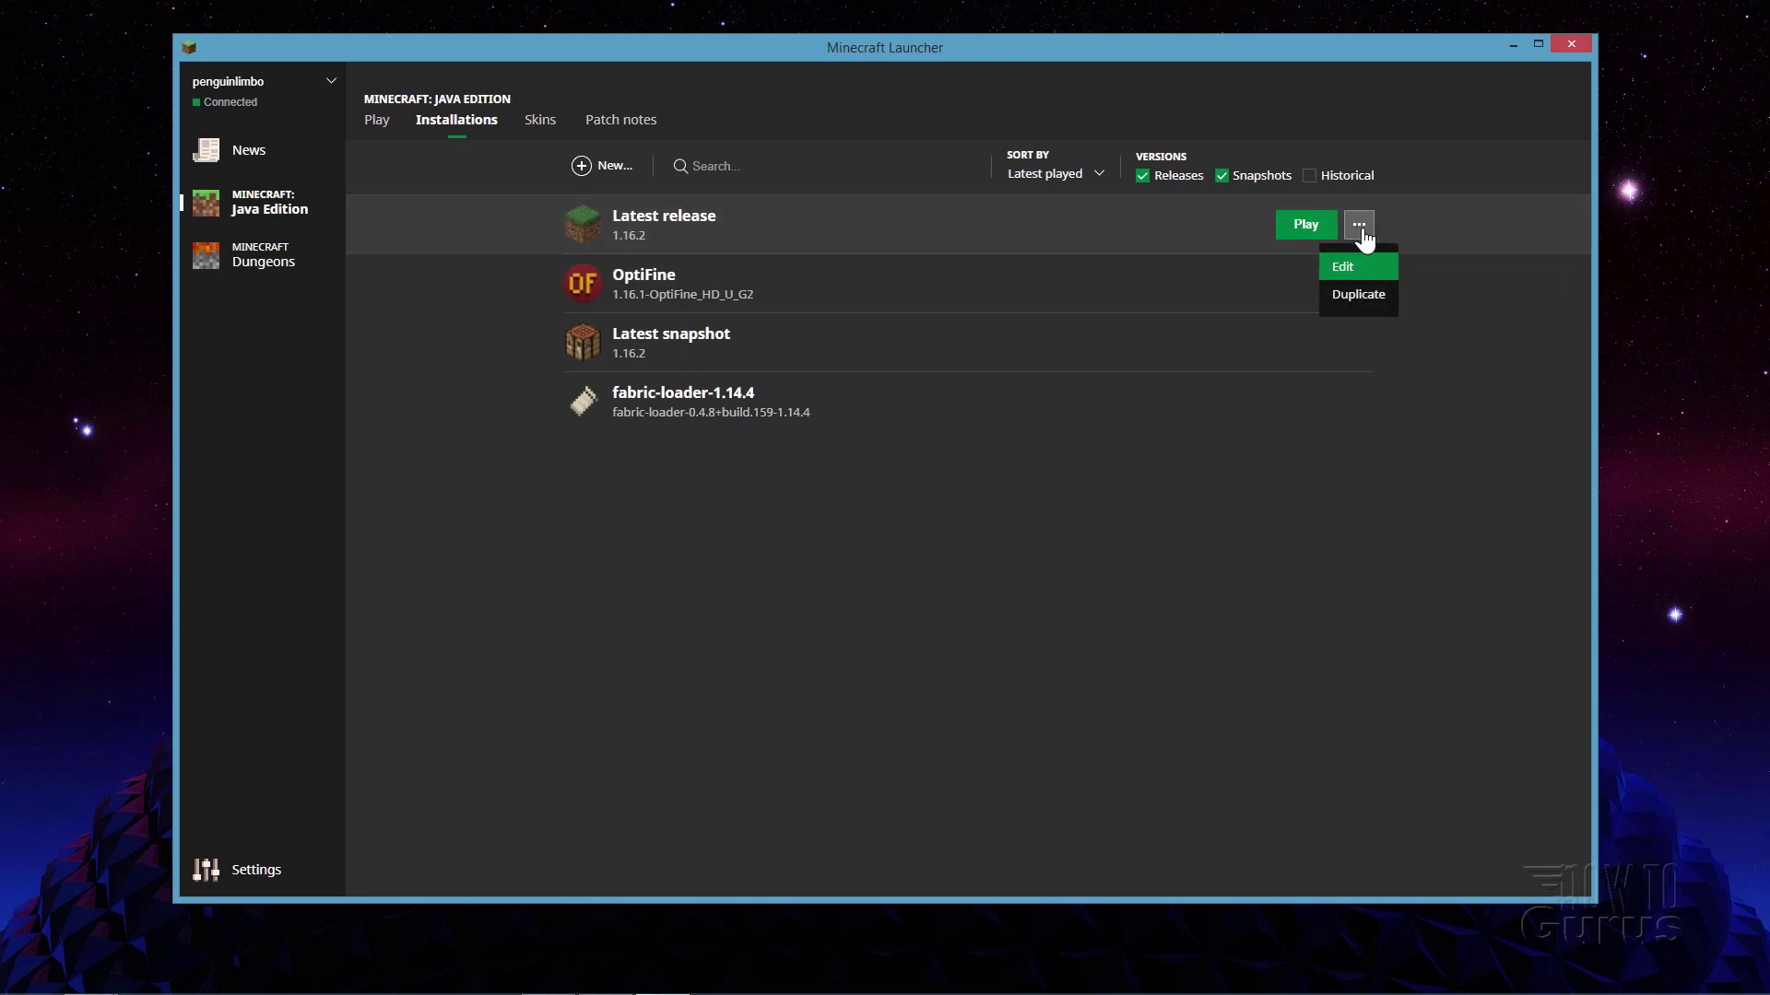
{"action": "left_click", "coordinate": [1346, 267]}
{"action": "left_click", "coordinate": [750, 439]}
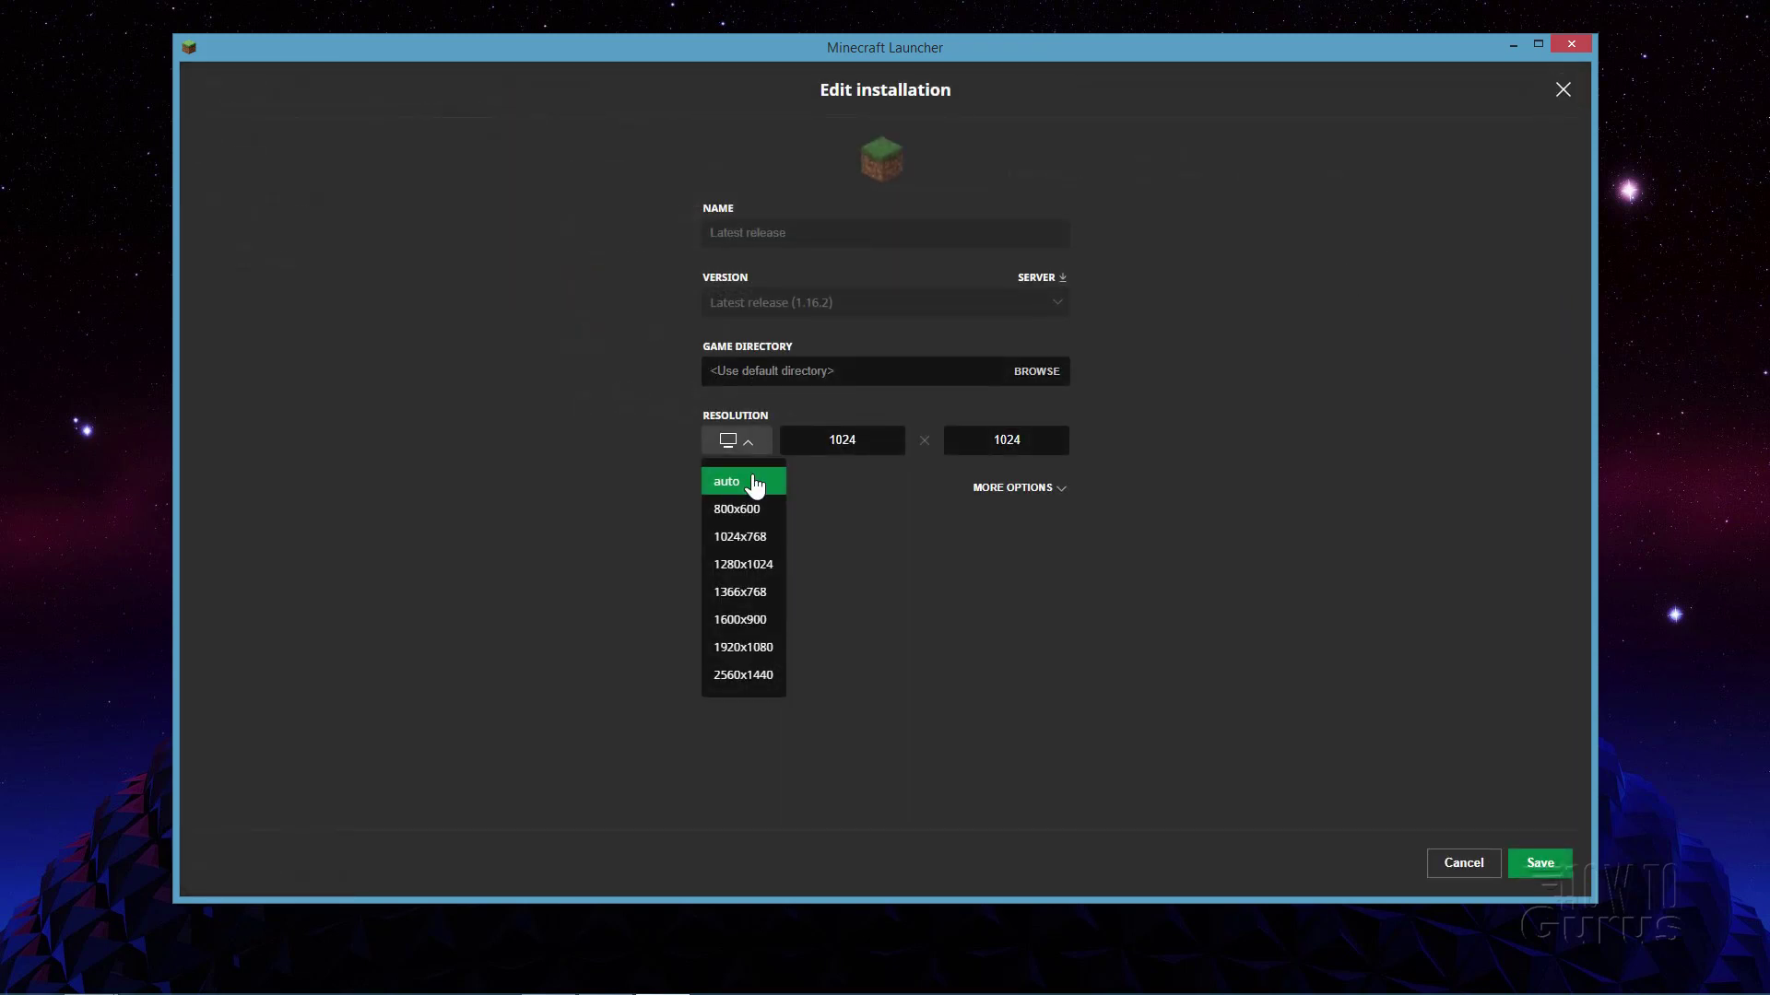
{"action": "left_click", "coordinate": [728, 482]}
{"action": "left_click", "coordinate": [1543, 864]}
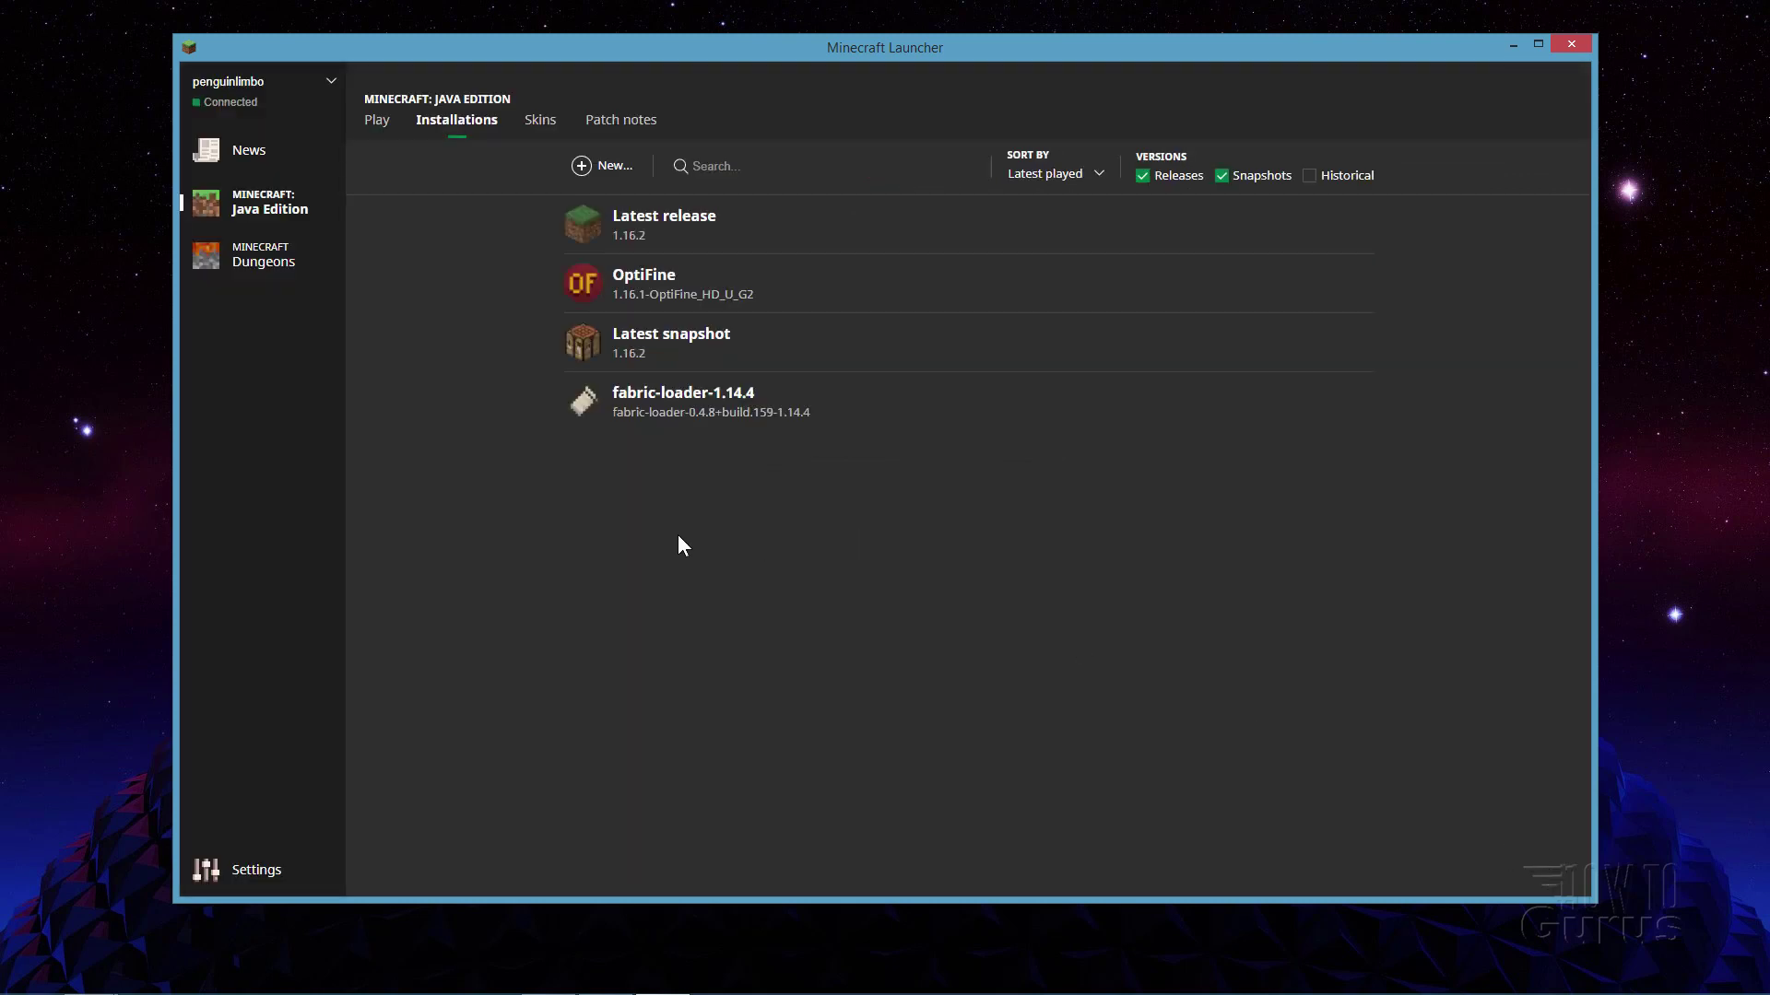
{"action": "left_click", "coordinate": [378, 121]}
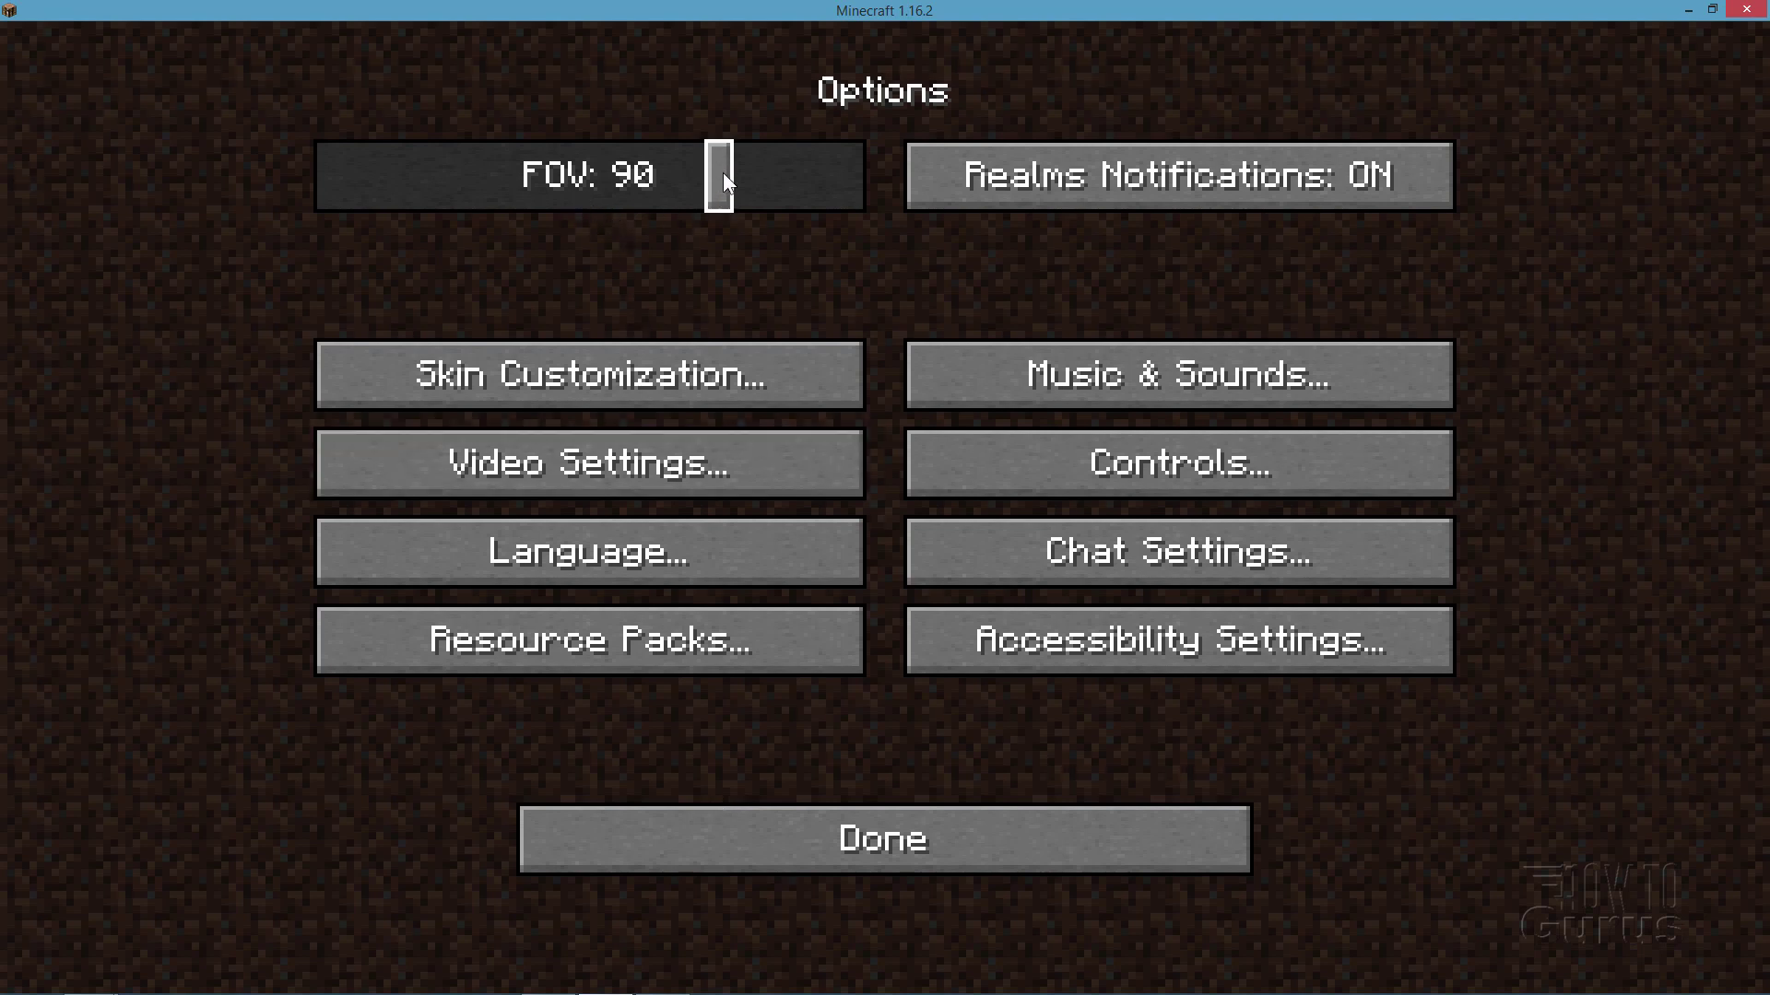
Drag the FOV slider back to Normal (70) and close Options with Done.
{"action": "left_click_drag", "start_coordinate": [611, 175], "coordinate": [590, 177]}
{"action": "left_click", "coordinate": [896, 841]}
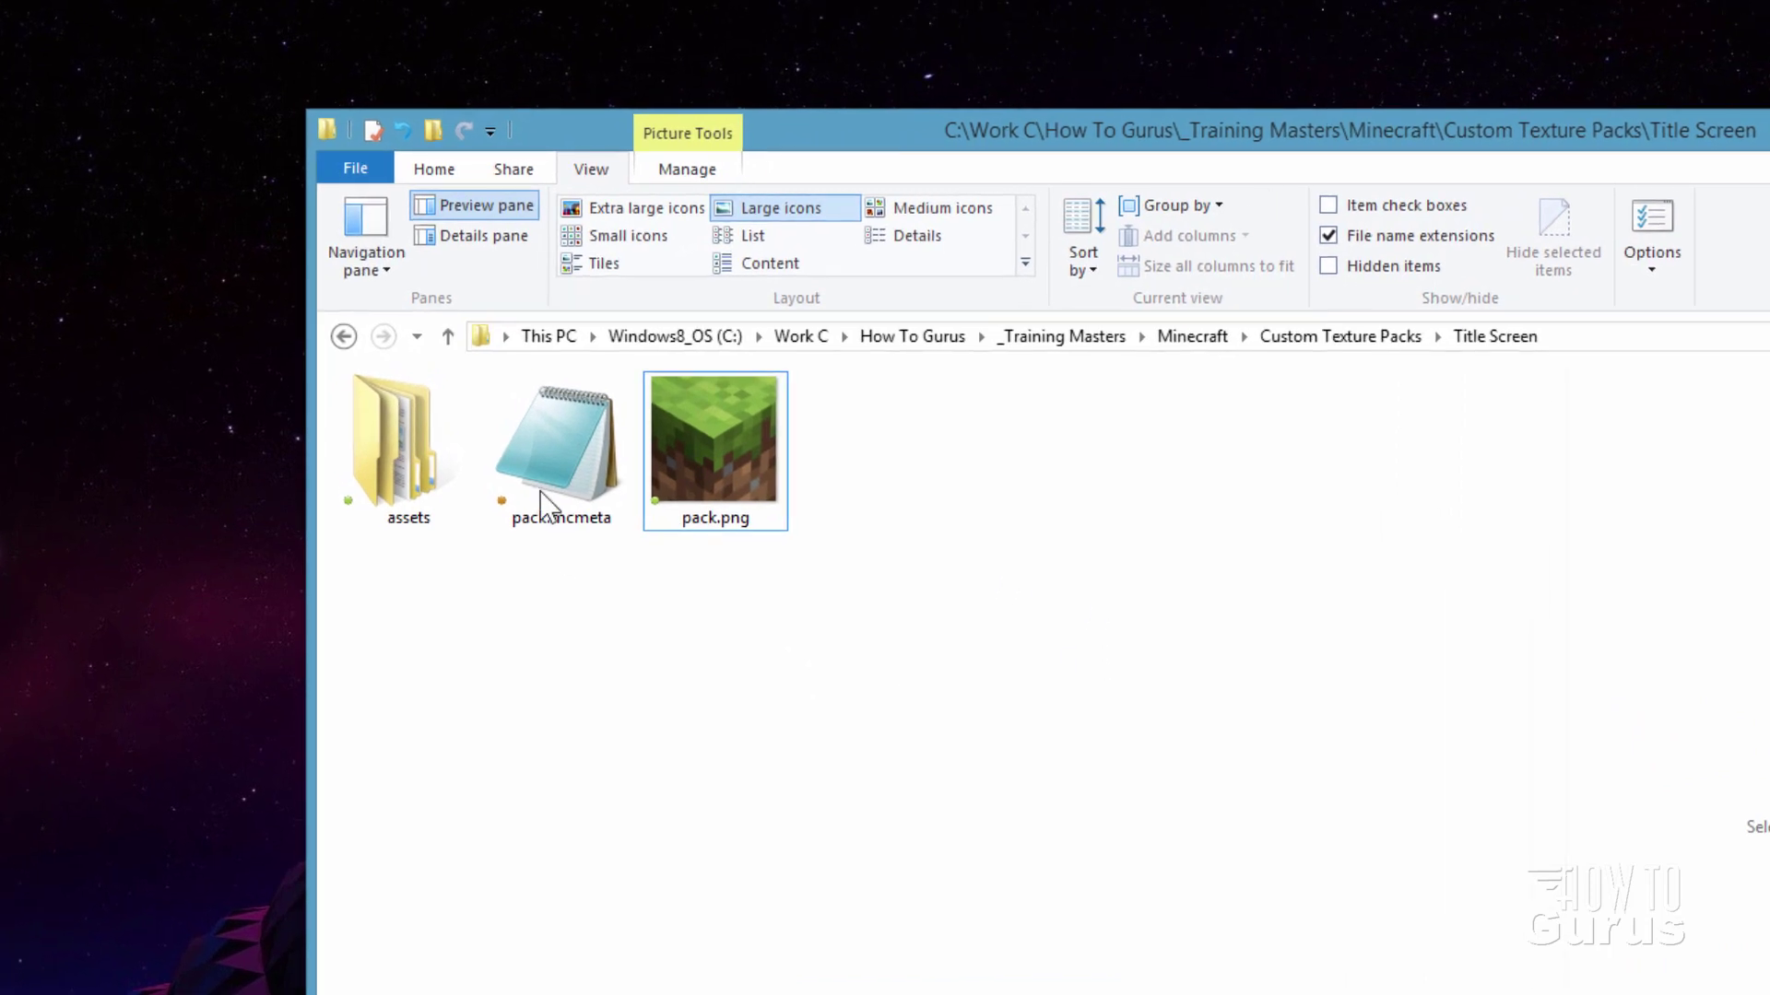
Open the pack's assets/minecraft/textures/gui/title/background folder.
{"action": "double_click", "coordinate": [383, 433]}
{"action": "double_click", "coordinate": [380, 425]}
{"action": "double_click", "coordinate": [380, 424]}
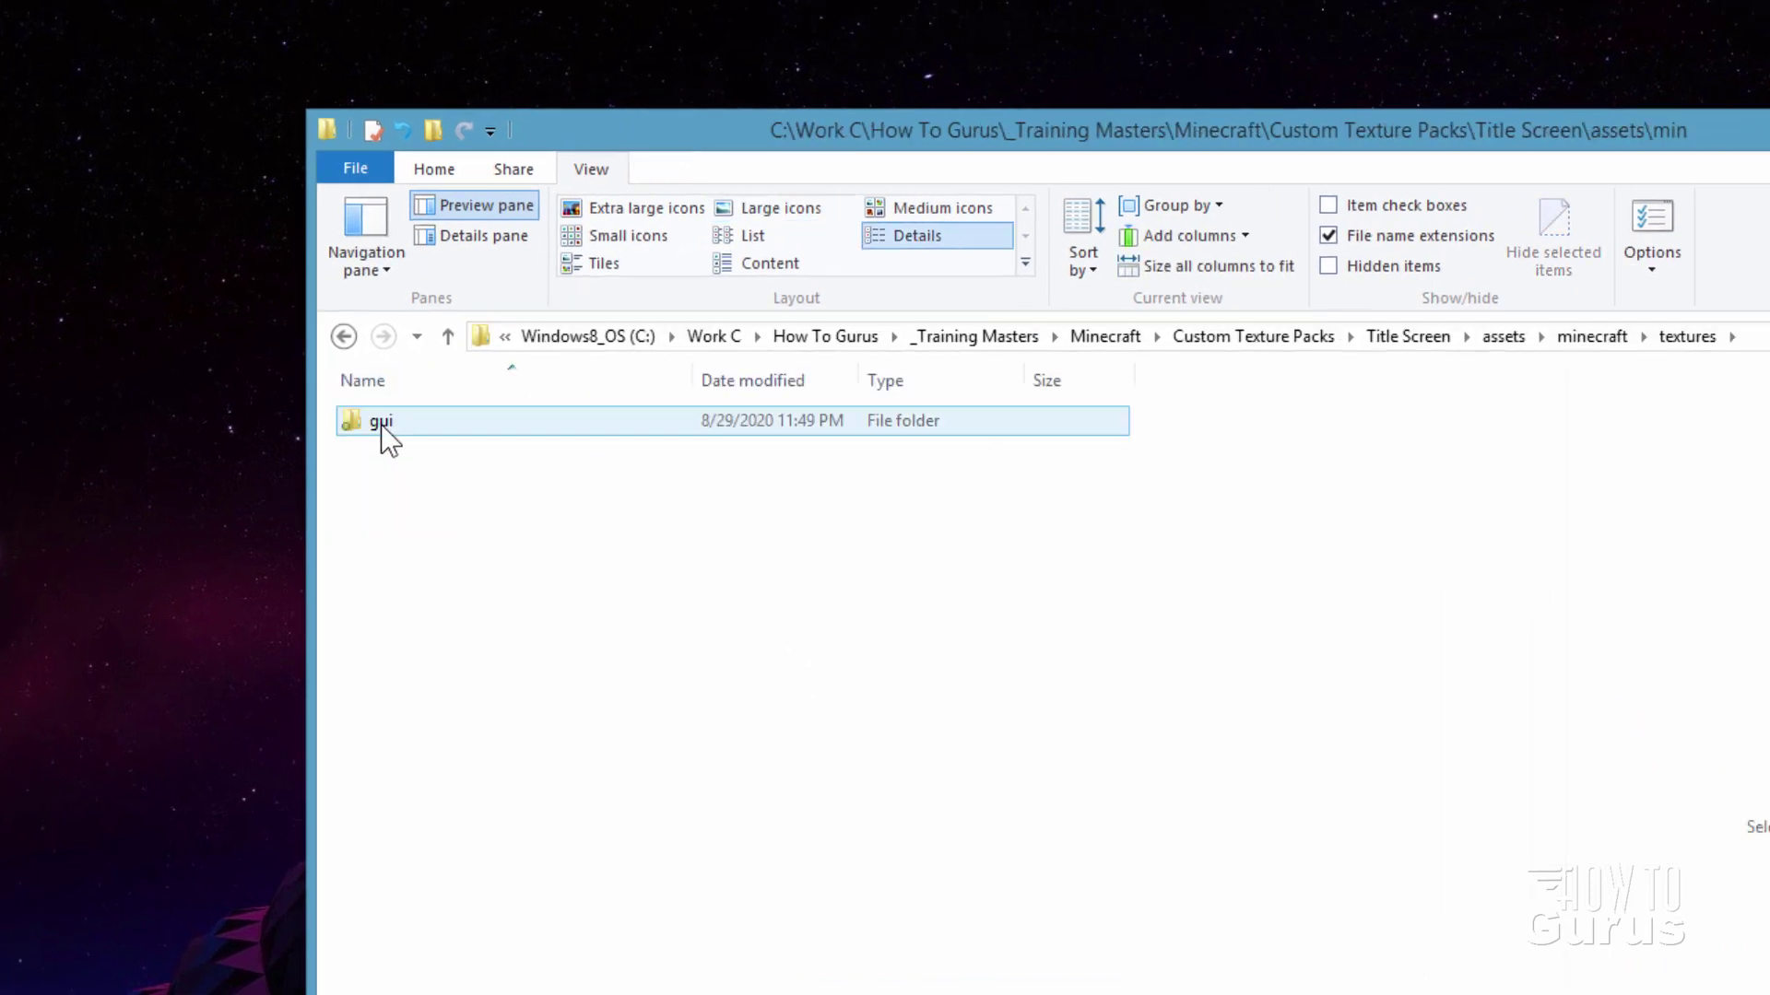
{"action": "double_click", "coordinate": [380, 424]}
{"action": "double_click", "coordinate": [379, 424]}
{"action": "double_click", "coordinate": [380, 424]}
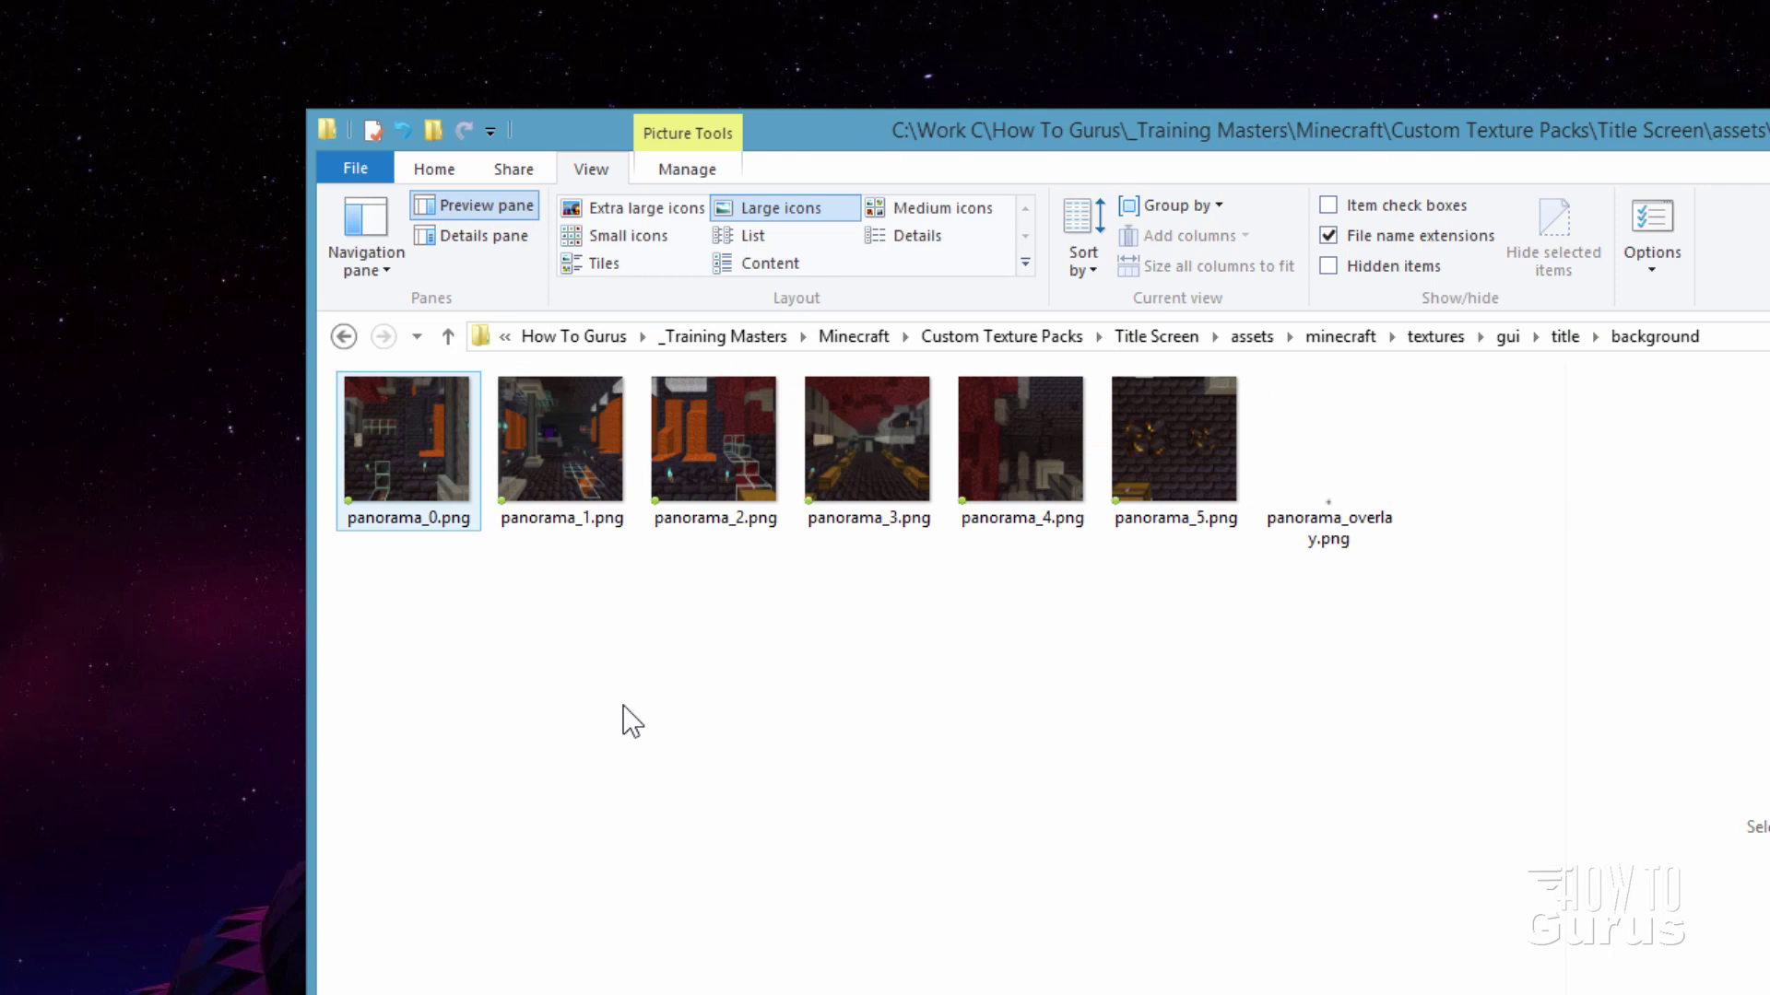
Delete panorama_0.png through panorama_5.png to the Recycle Bin.
{"action": "left_click", "coordinate": [401, 454]}
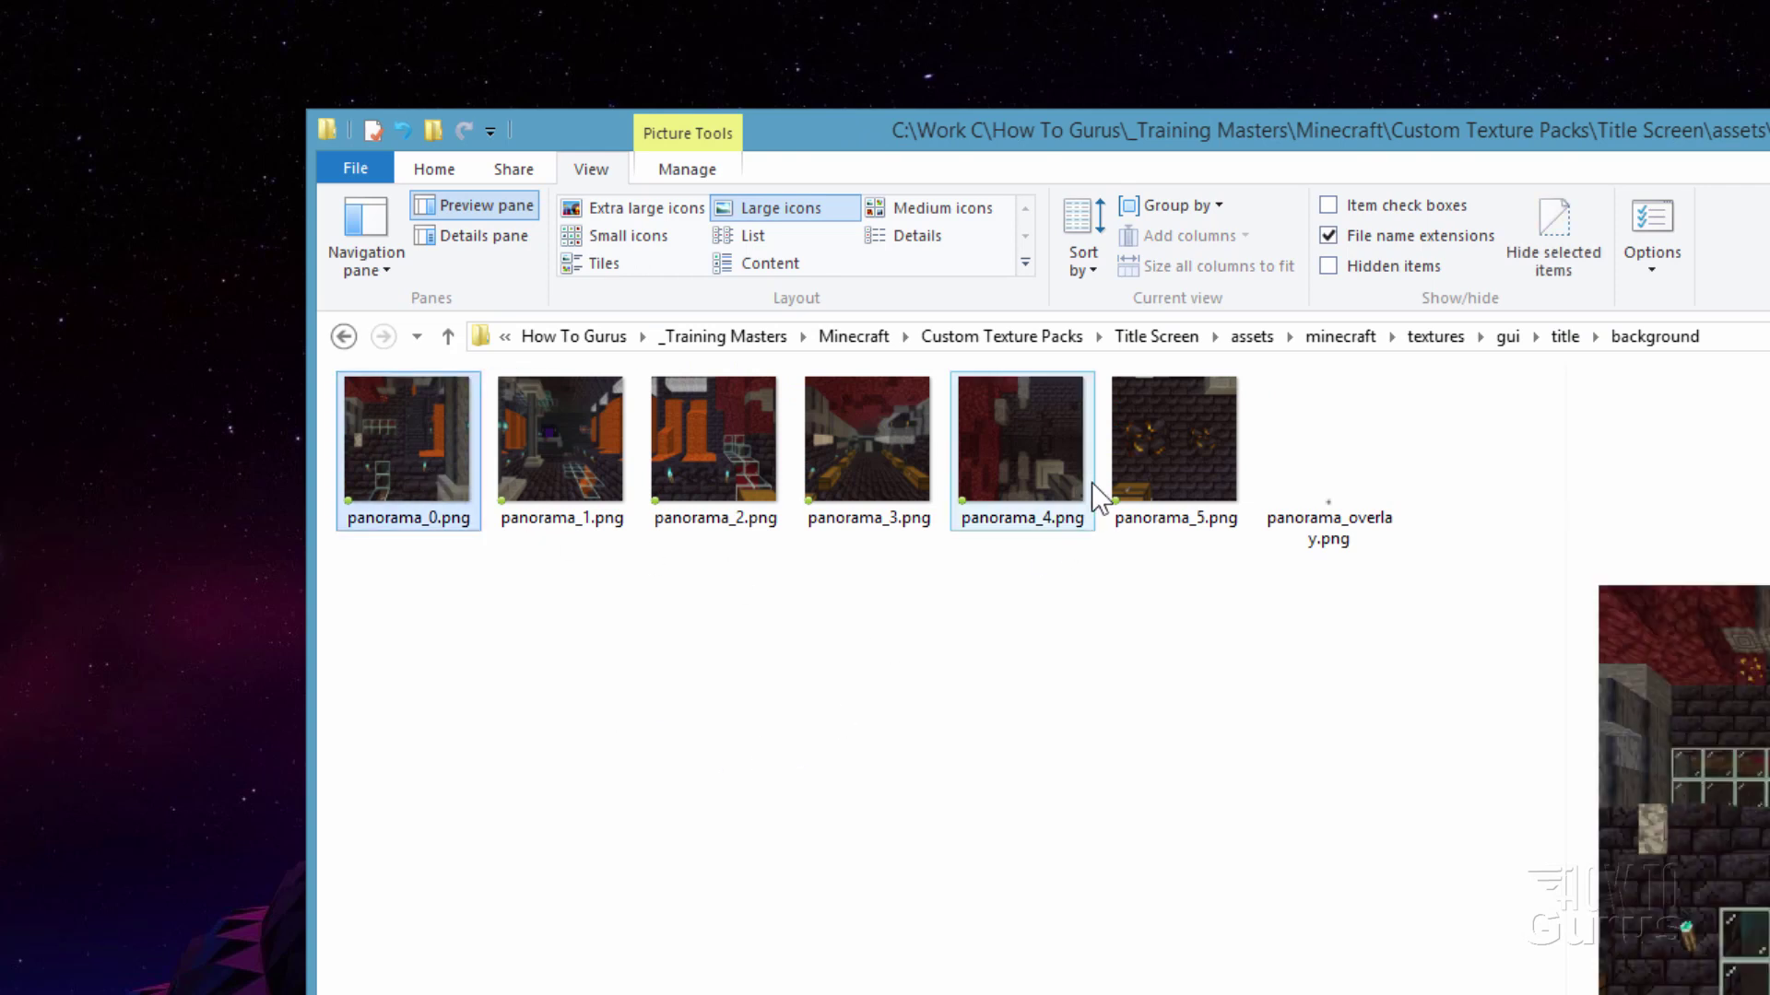
{"action": "left_click", "coordinate": [1158, 434], "text": "shift"}
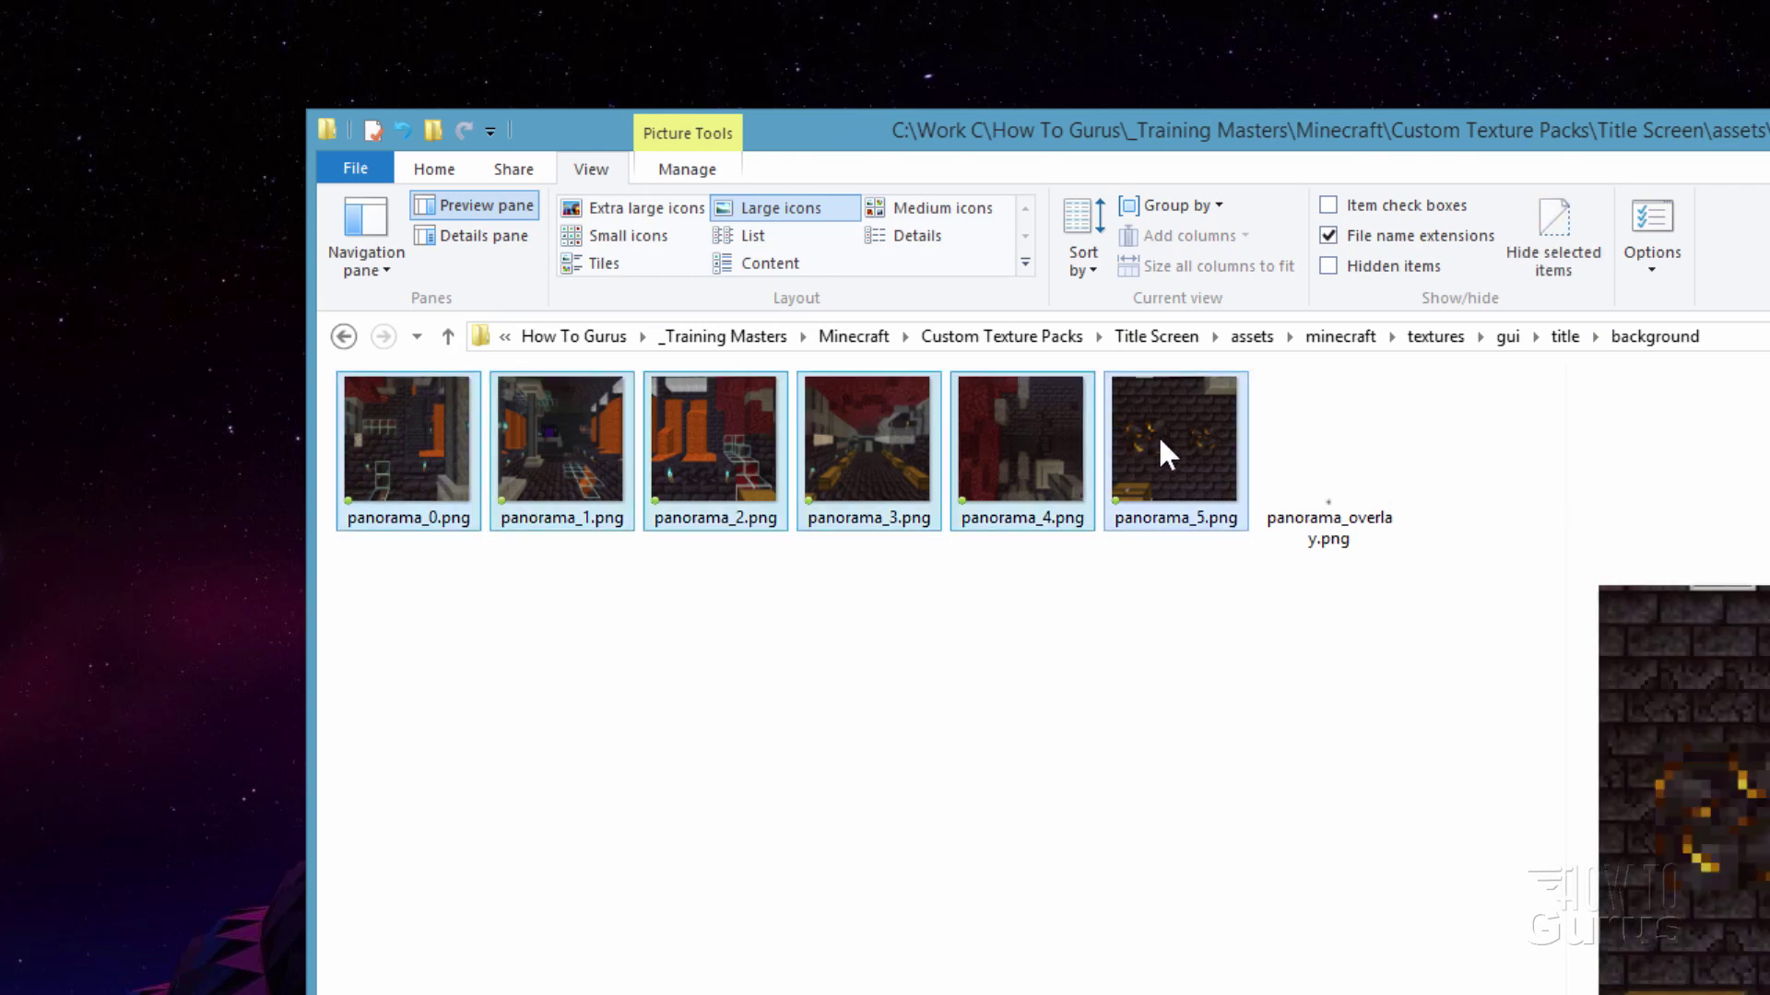
{"action": "key", "text": "Delete"}
{"action": "left_click", "coordinate": [1293, 687]}
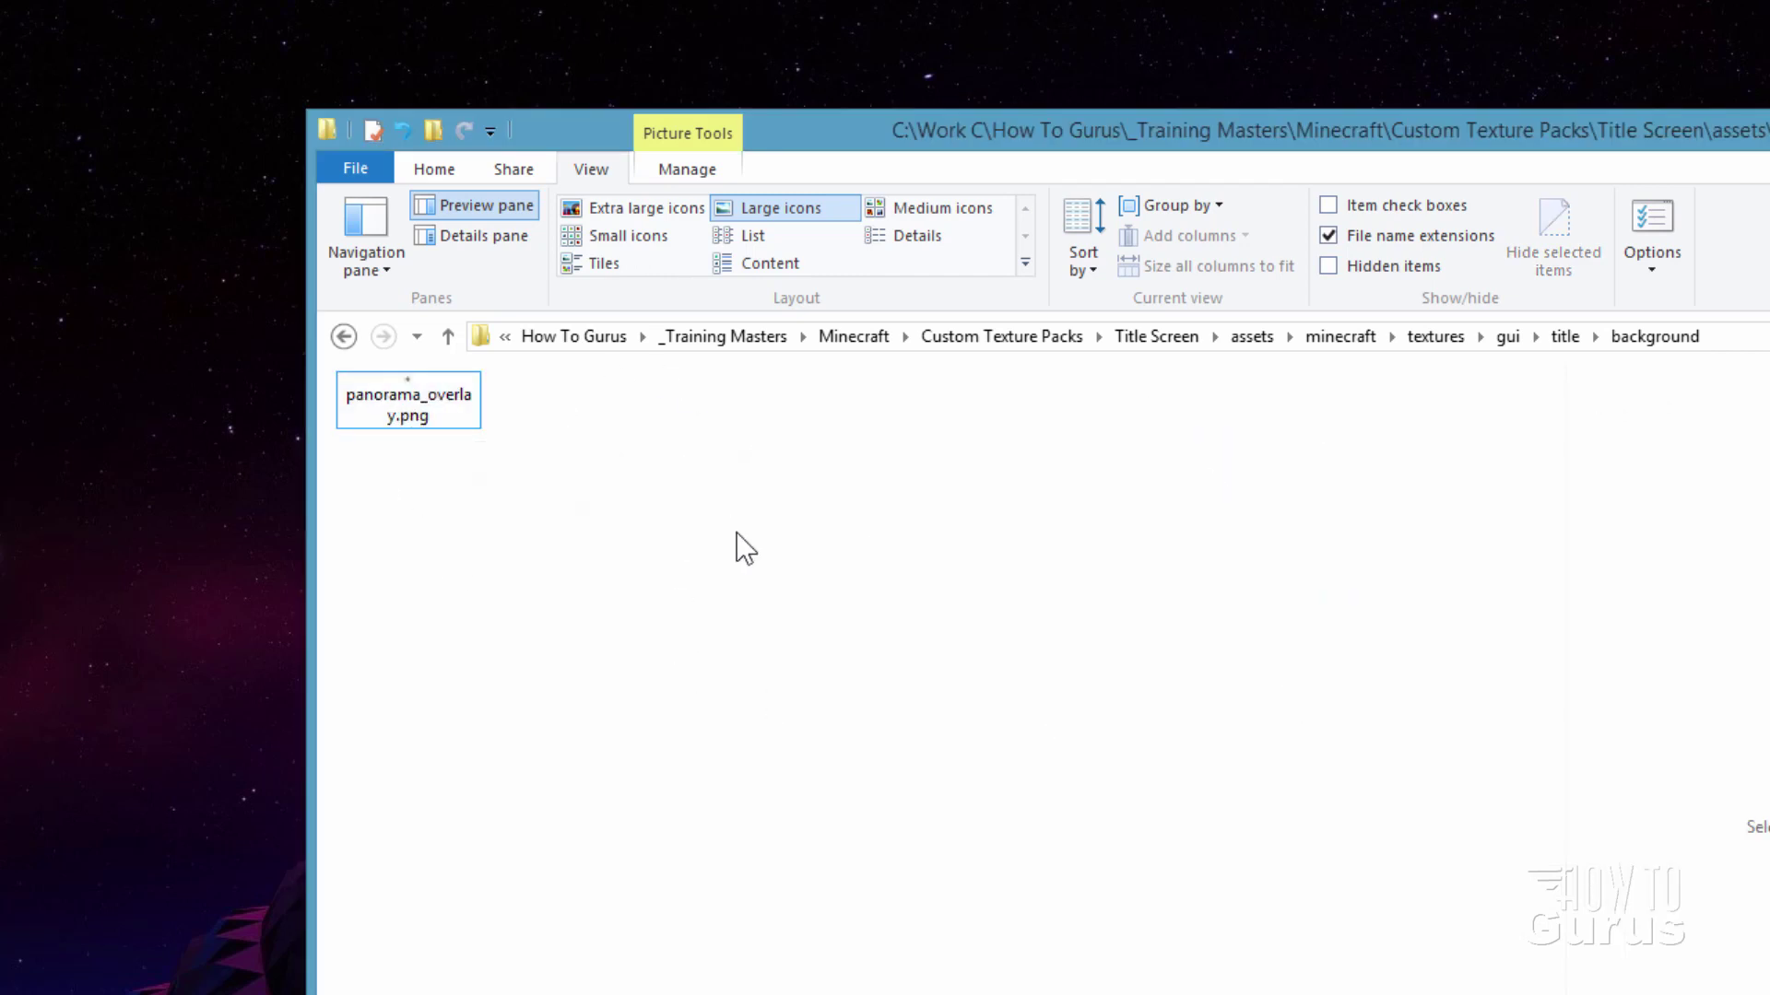
In a second Explorer window, go via %appdata% to the .minecraft screenshots folder.
{"action": "key", "text": "super+e"}
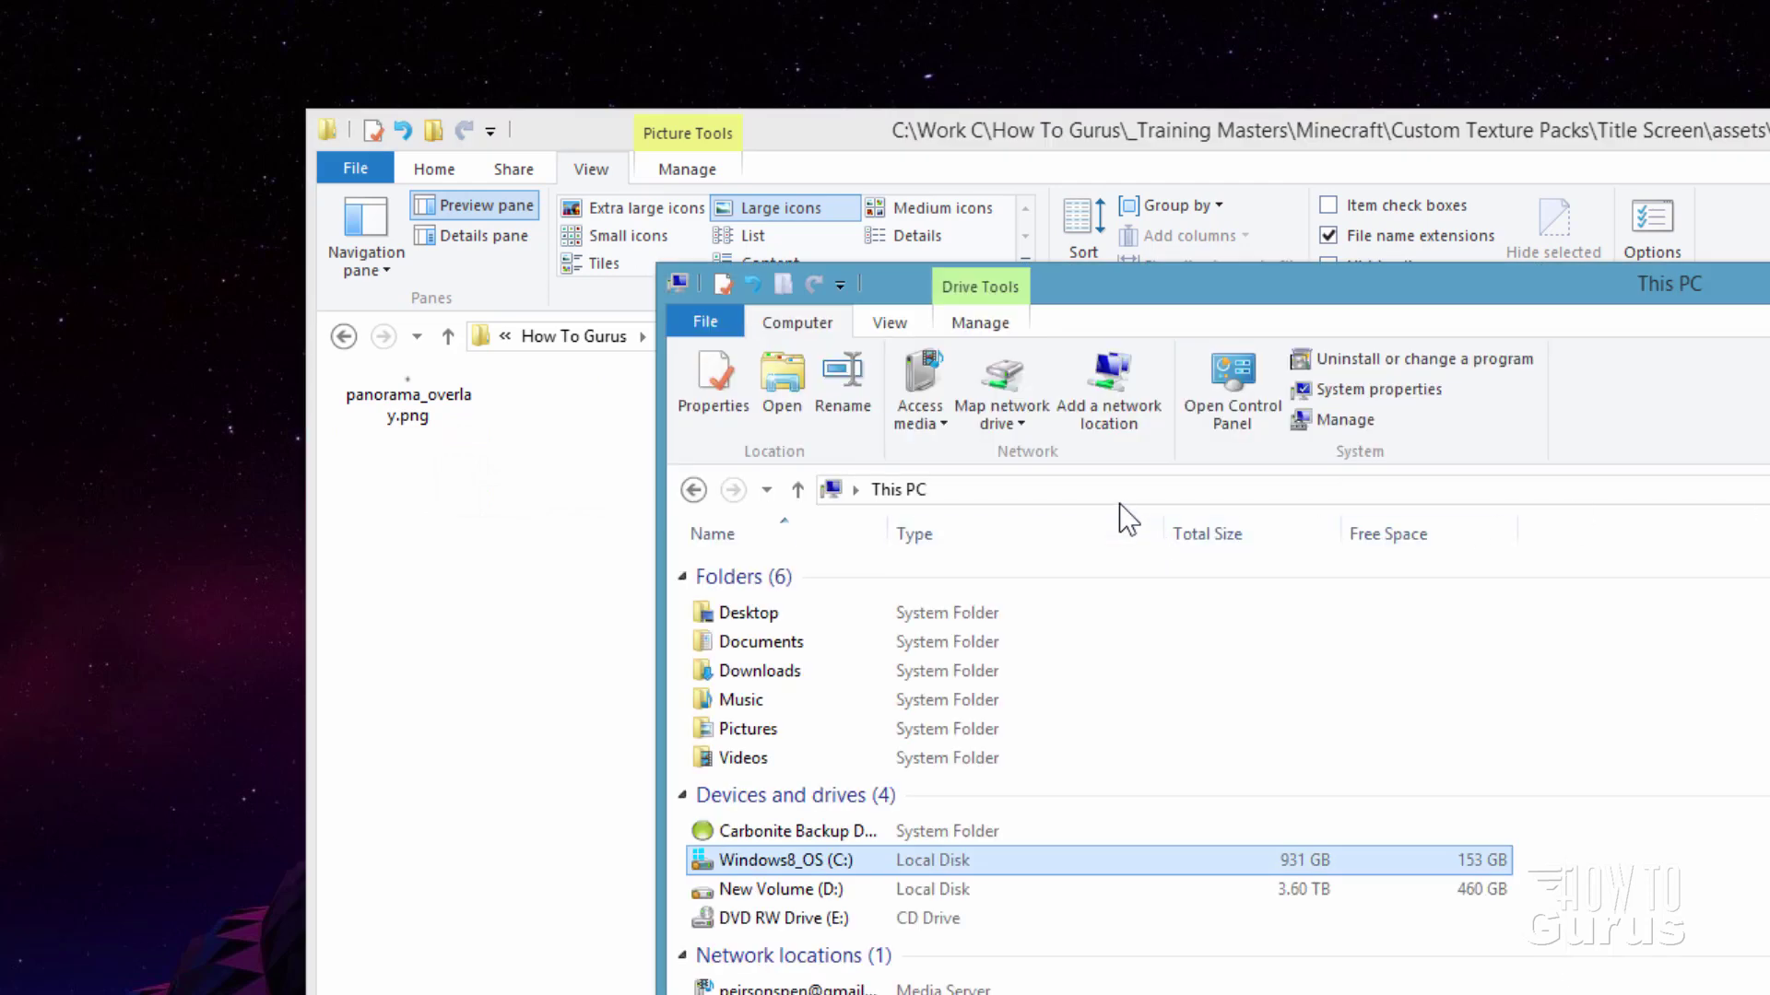
{"action": "left_click_drag", "start_coordinate": [1214, 295], "coordinate": [1190, 291]}
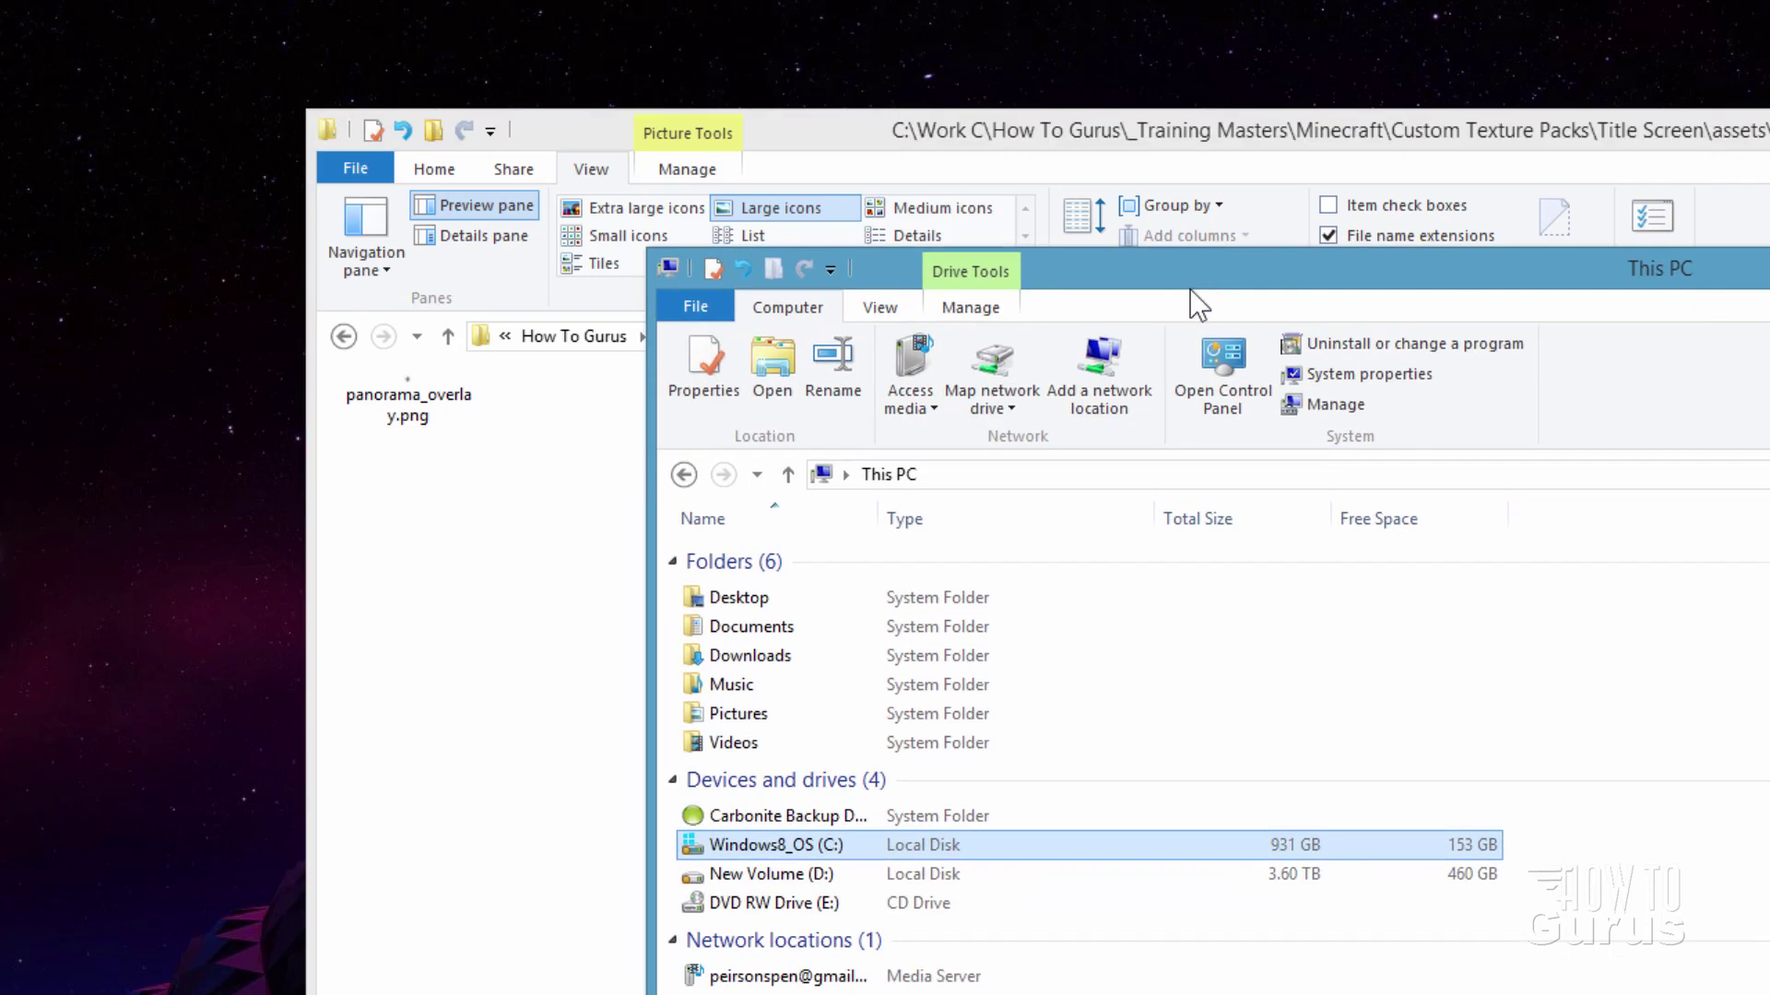
{"action": "left_click", "coordinate": [1049, 473]}
{"action": "type", "text": "%appdata%"}
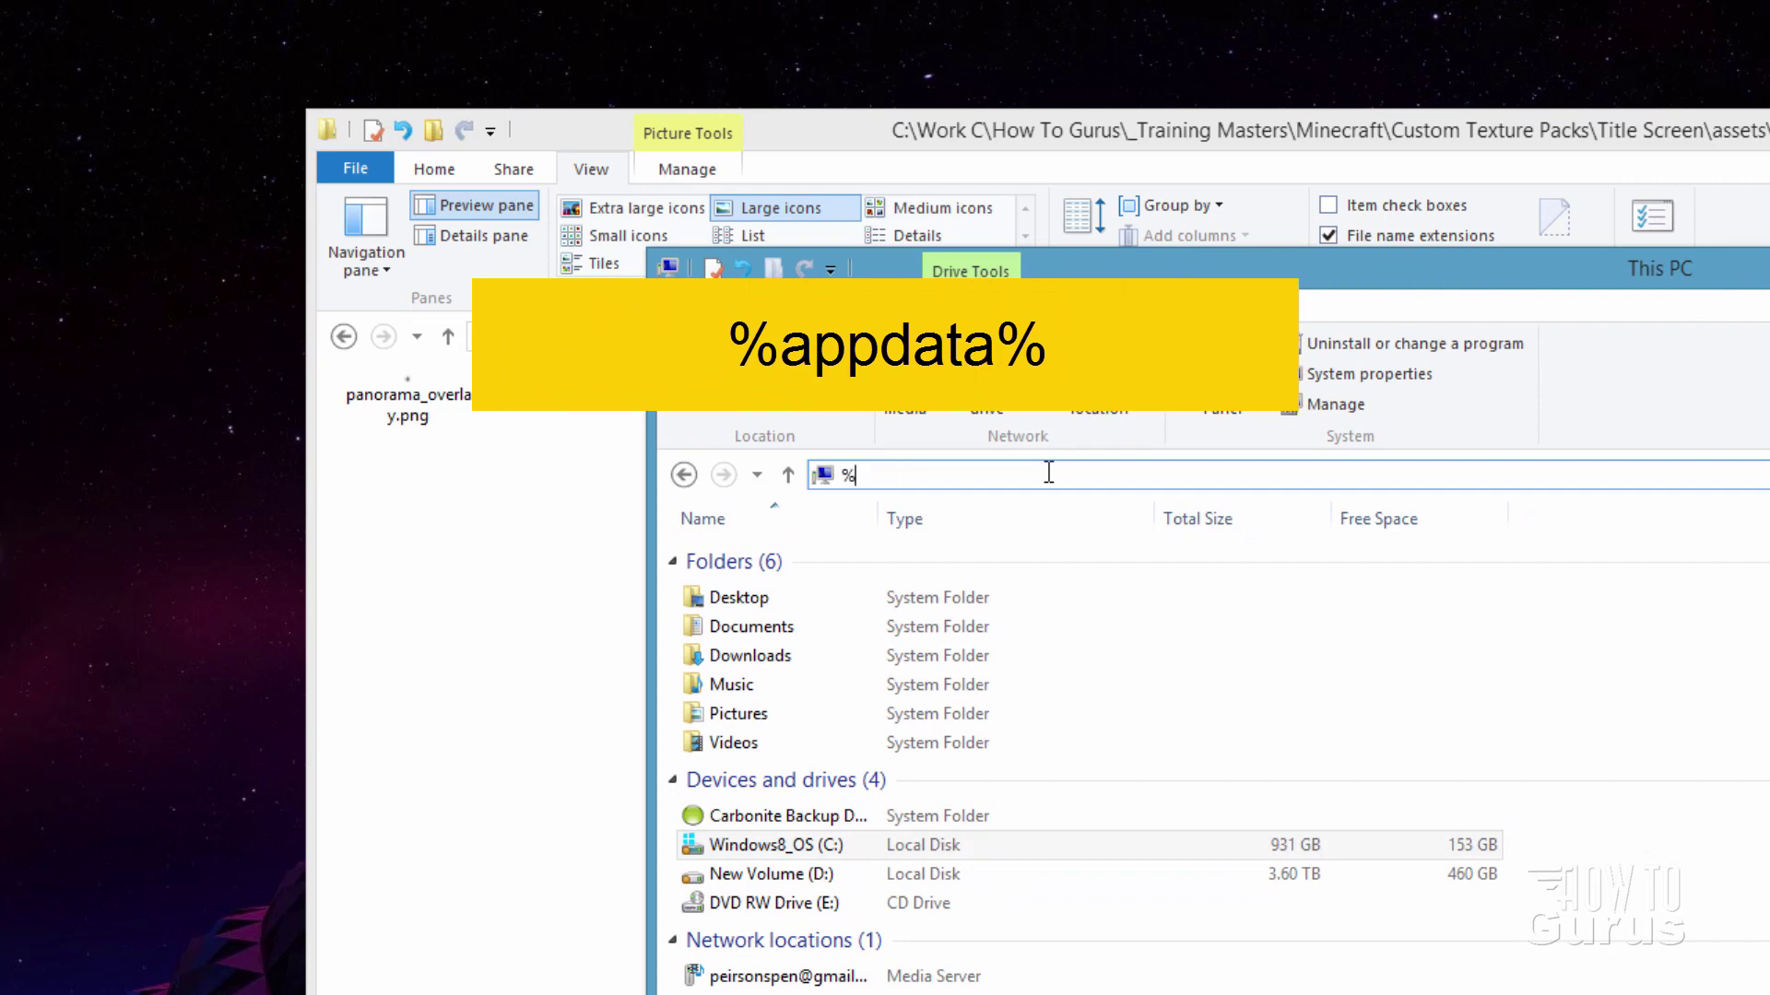
{"action": "key", "text": "Return"}
{"action": "double_click", "coordinate": [734, 556]}
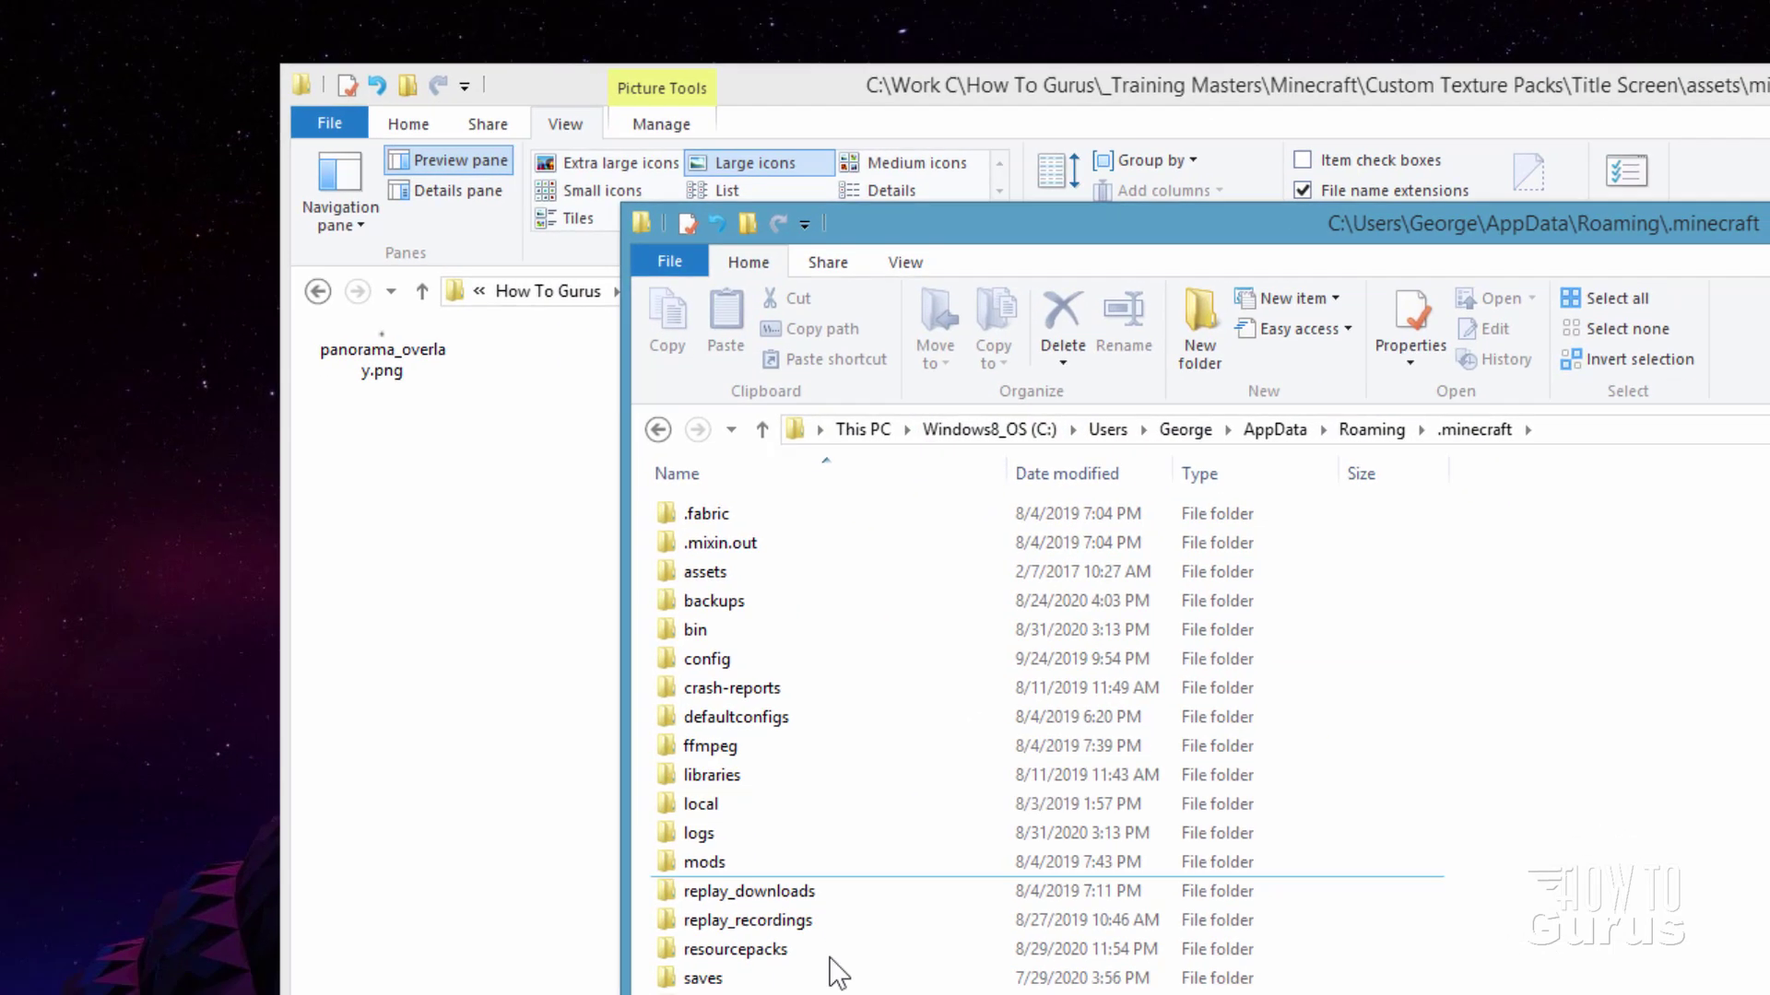
{"action": "double_click", "coordinate": [710, 994]}
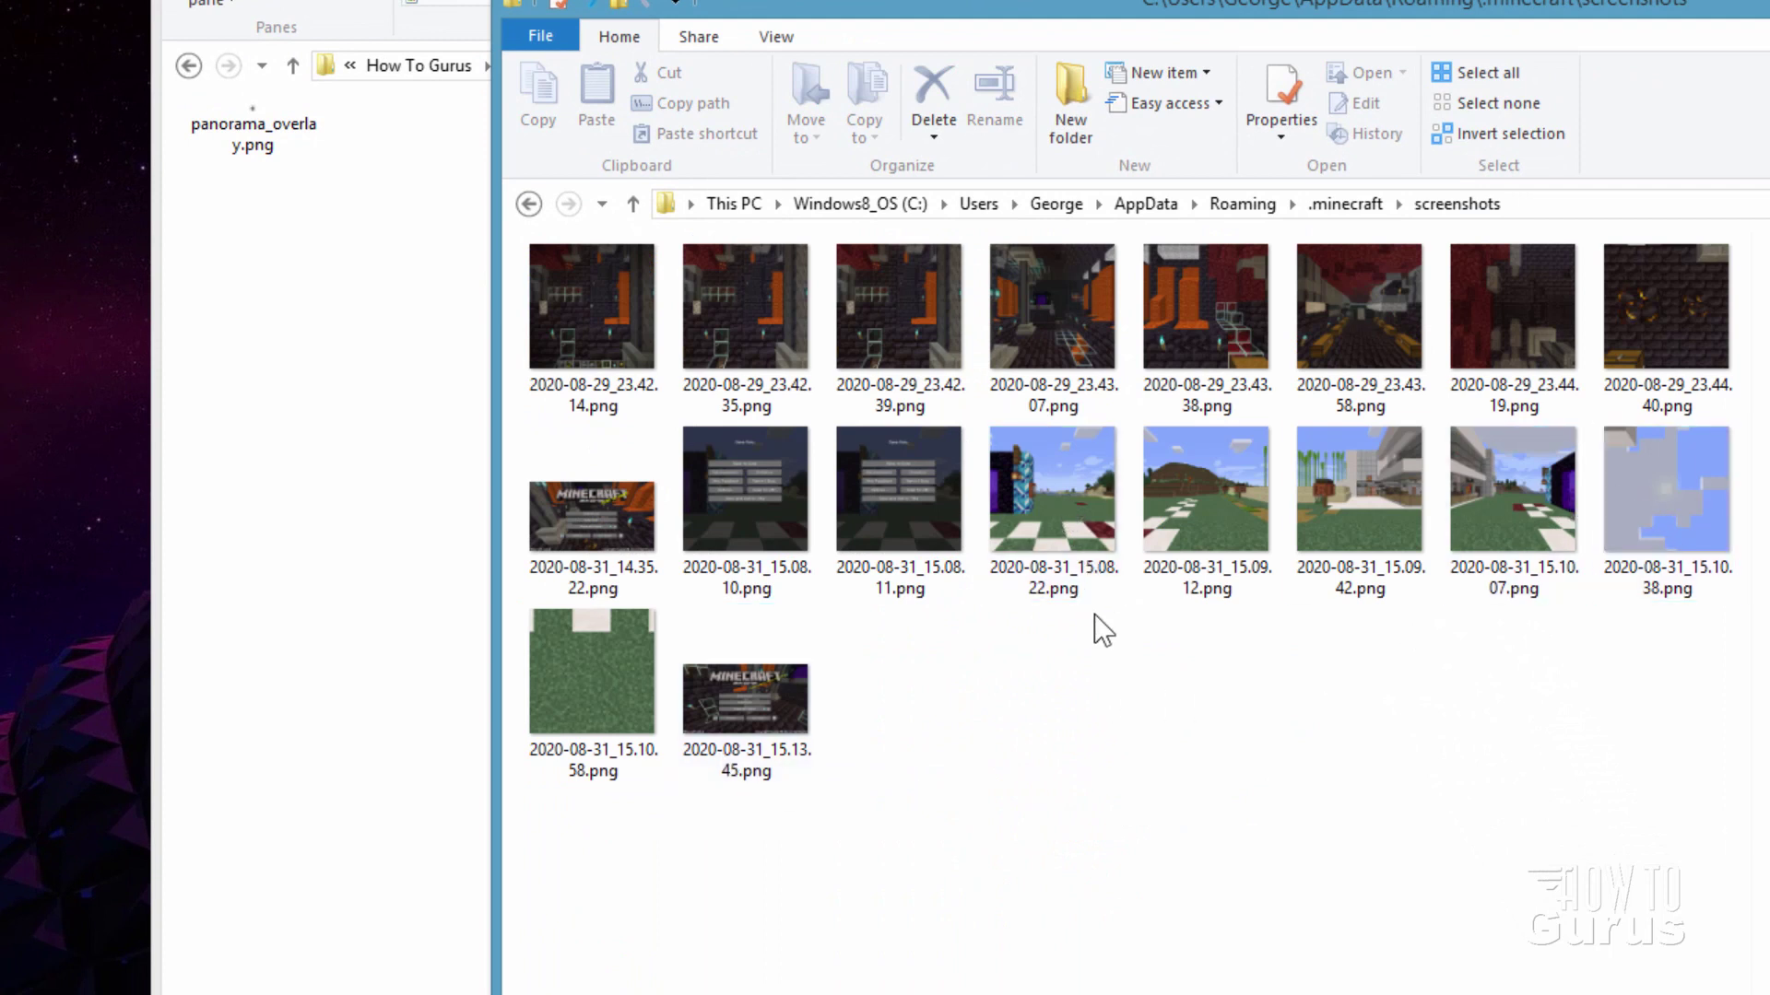
Copy the six 2020-08-31 screenshots (15.08.22 through 15.10.58) into the pack's background folder.
{"action": "left_click", "coordinate": [1059, 513]}
{"action": "left_click", "coordinate": [1192, 503], "text": "ctrl"}
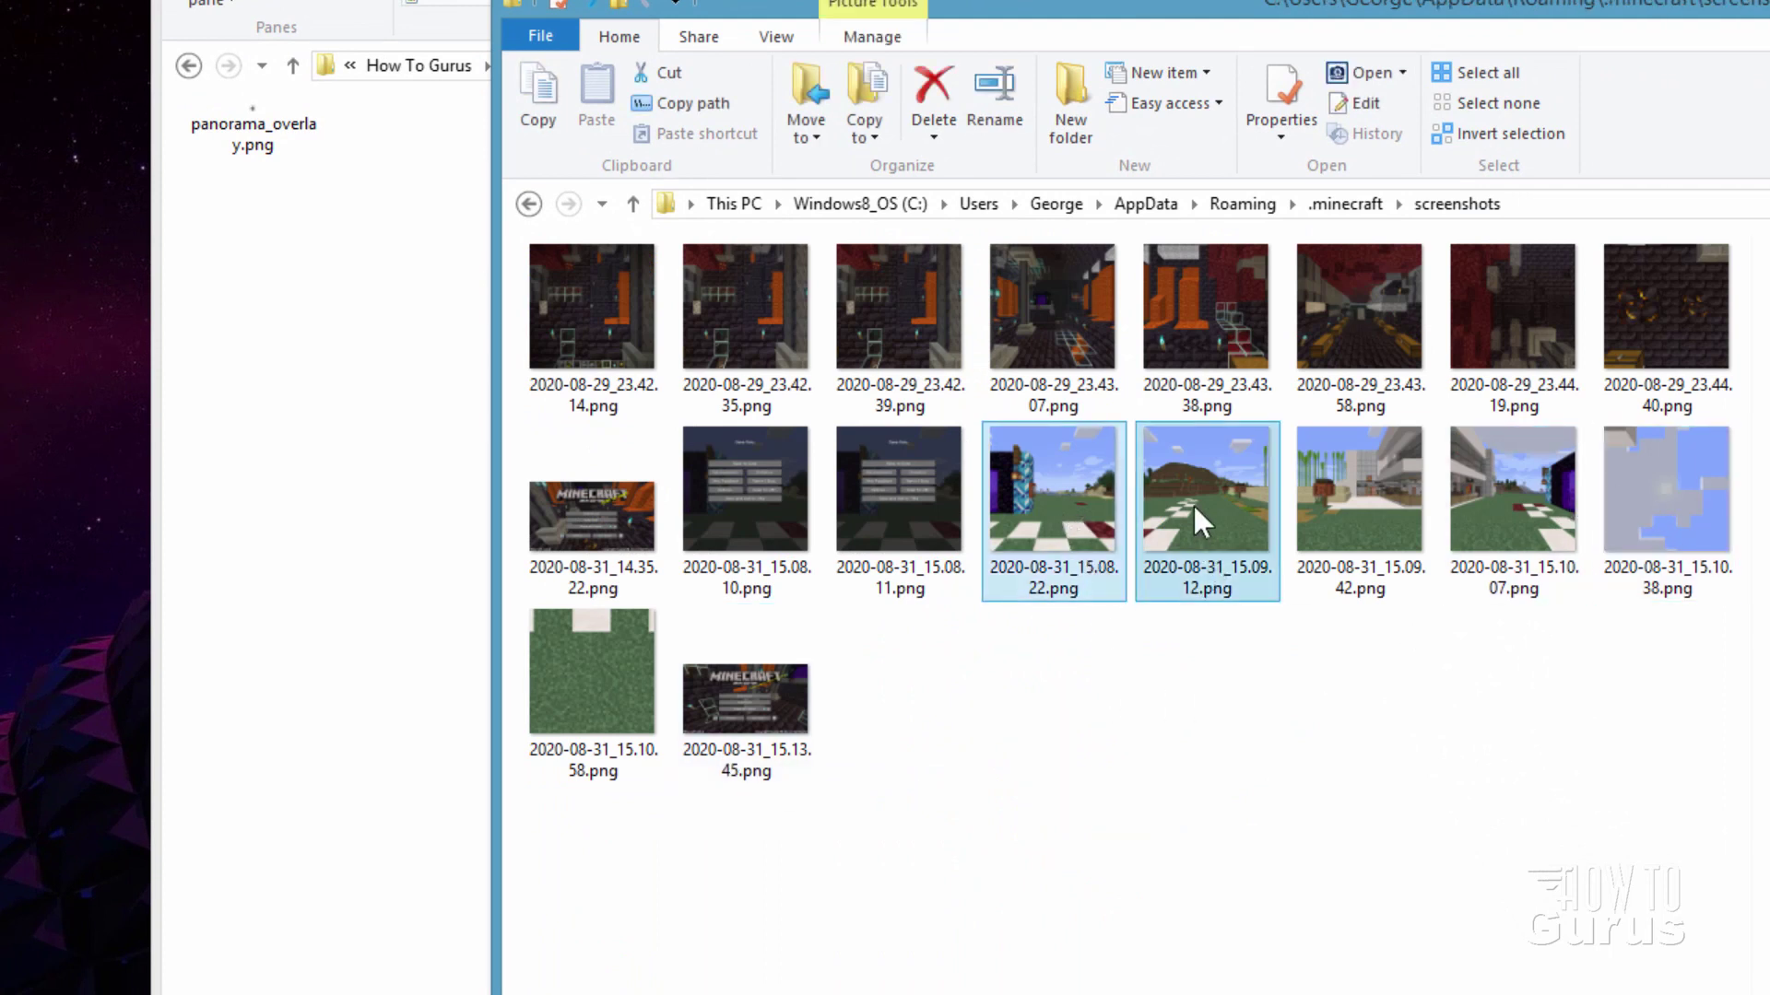
{"action": "left_click", "coordinate": [1368, 503], "text": "ctrl"}
{"action": "left_click", "coordinate": [1515, 516], "text": "ctrl"}
{"action": "left_click", "coordinate": [1670, 533], "text": "ctrl"}
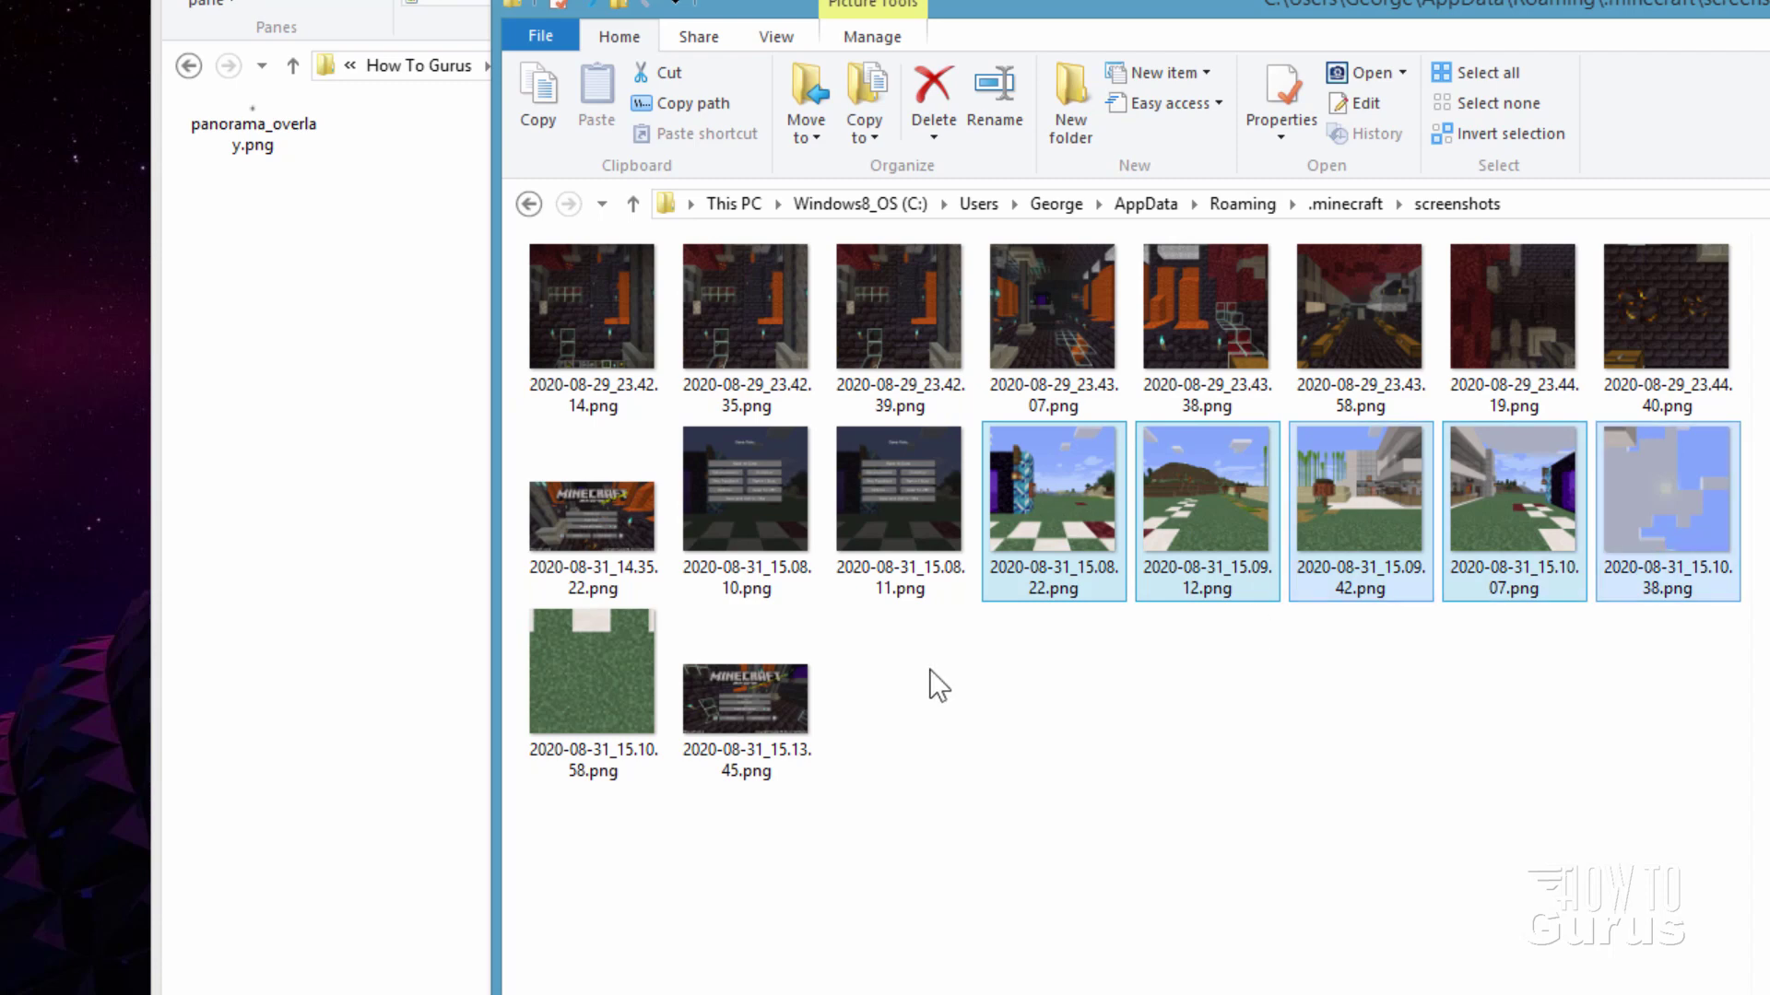
{"action": "left_click", "coordinate": [561, 684], "text": "ctrl"}
{"action": "left_click_drag", "start_coordinate": [549, 678], "coordinate": [313, 503]}
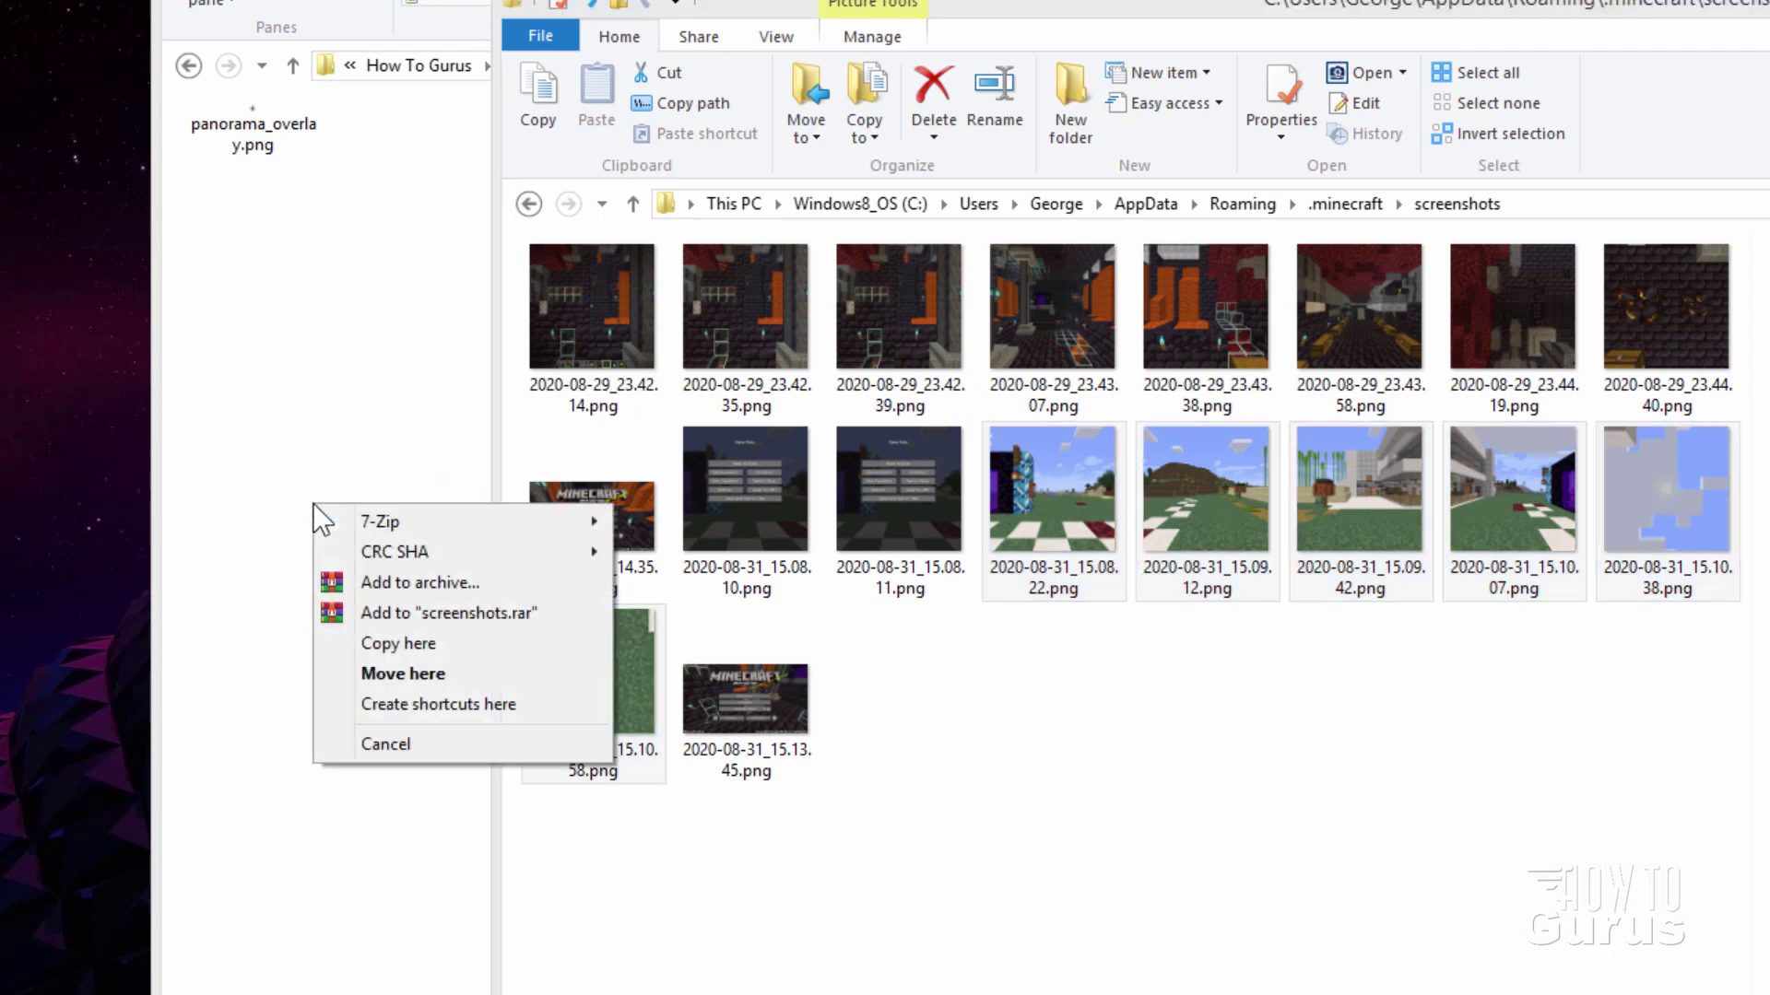
{"action": "left_click", "coordinate": [402, 636]}
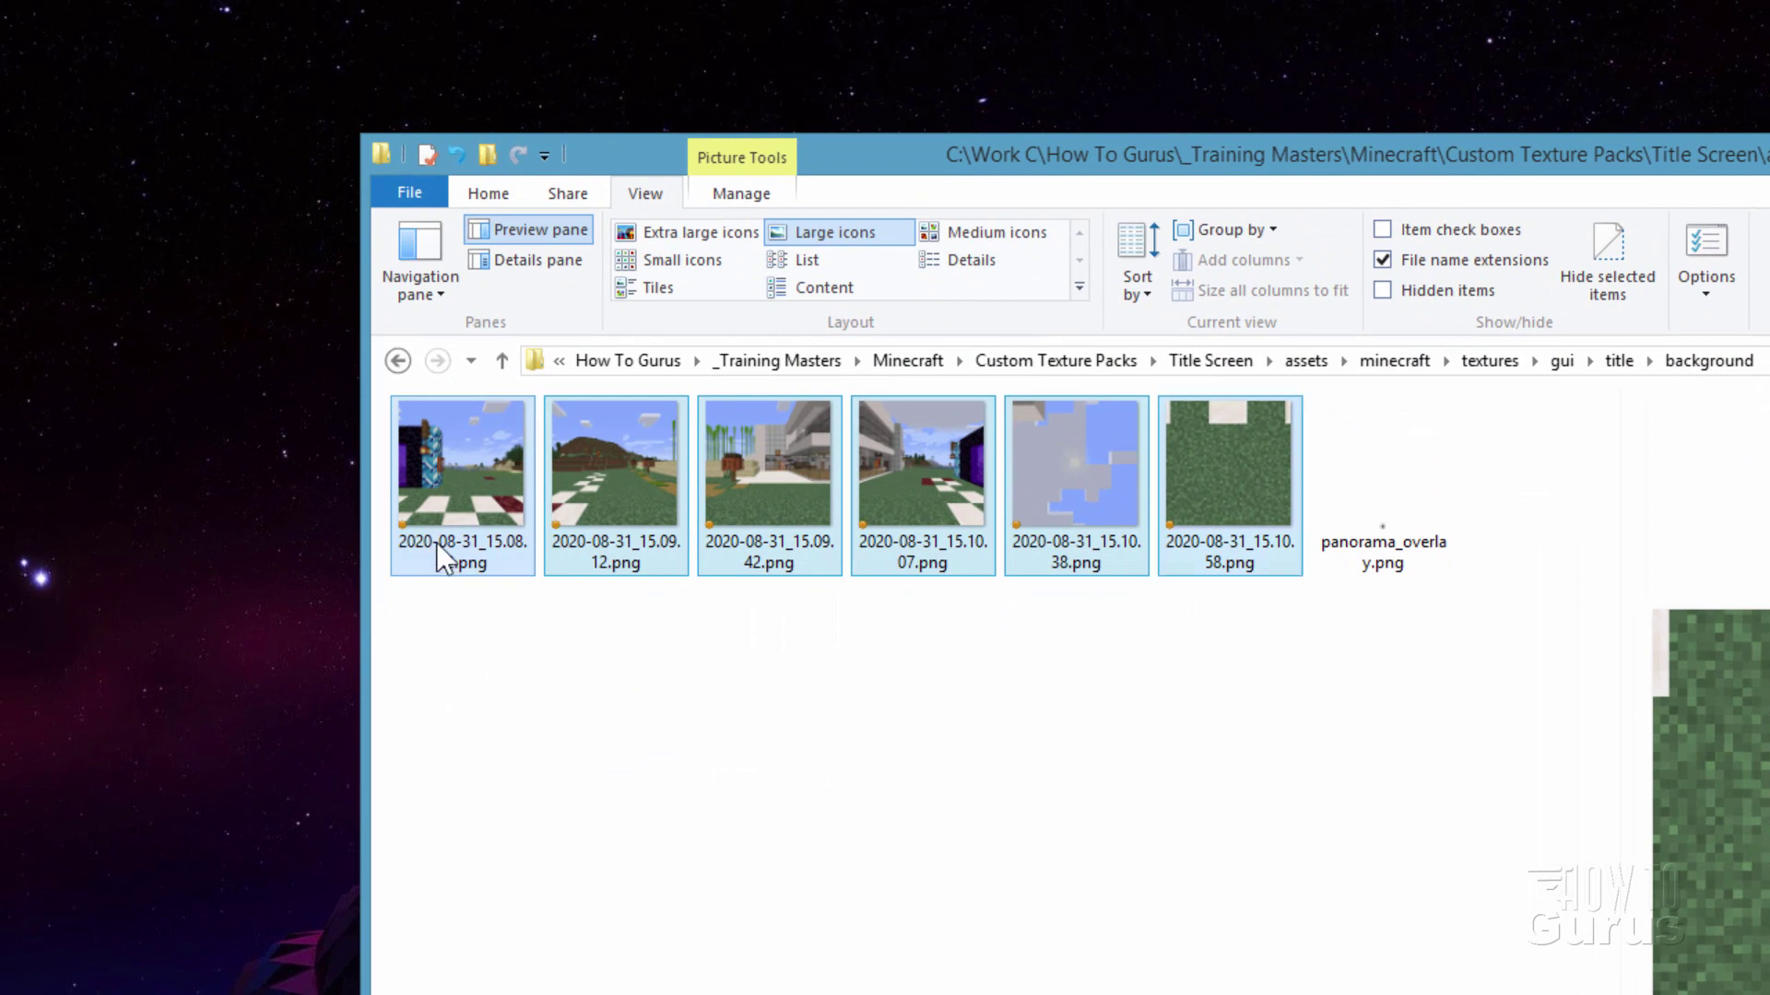
Rename the first three screenshots to panorama_0, panorama_1 and panorama_2.
{"action": "left_click", "coordinate": [435, 542]}
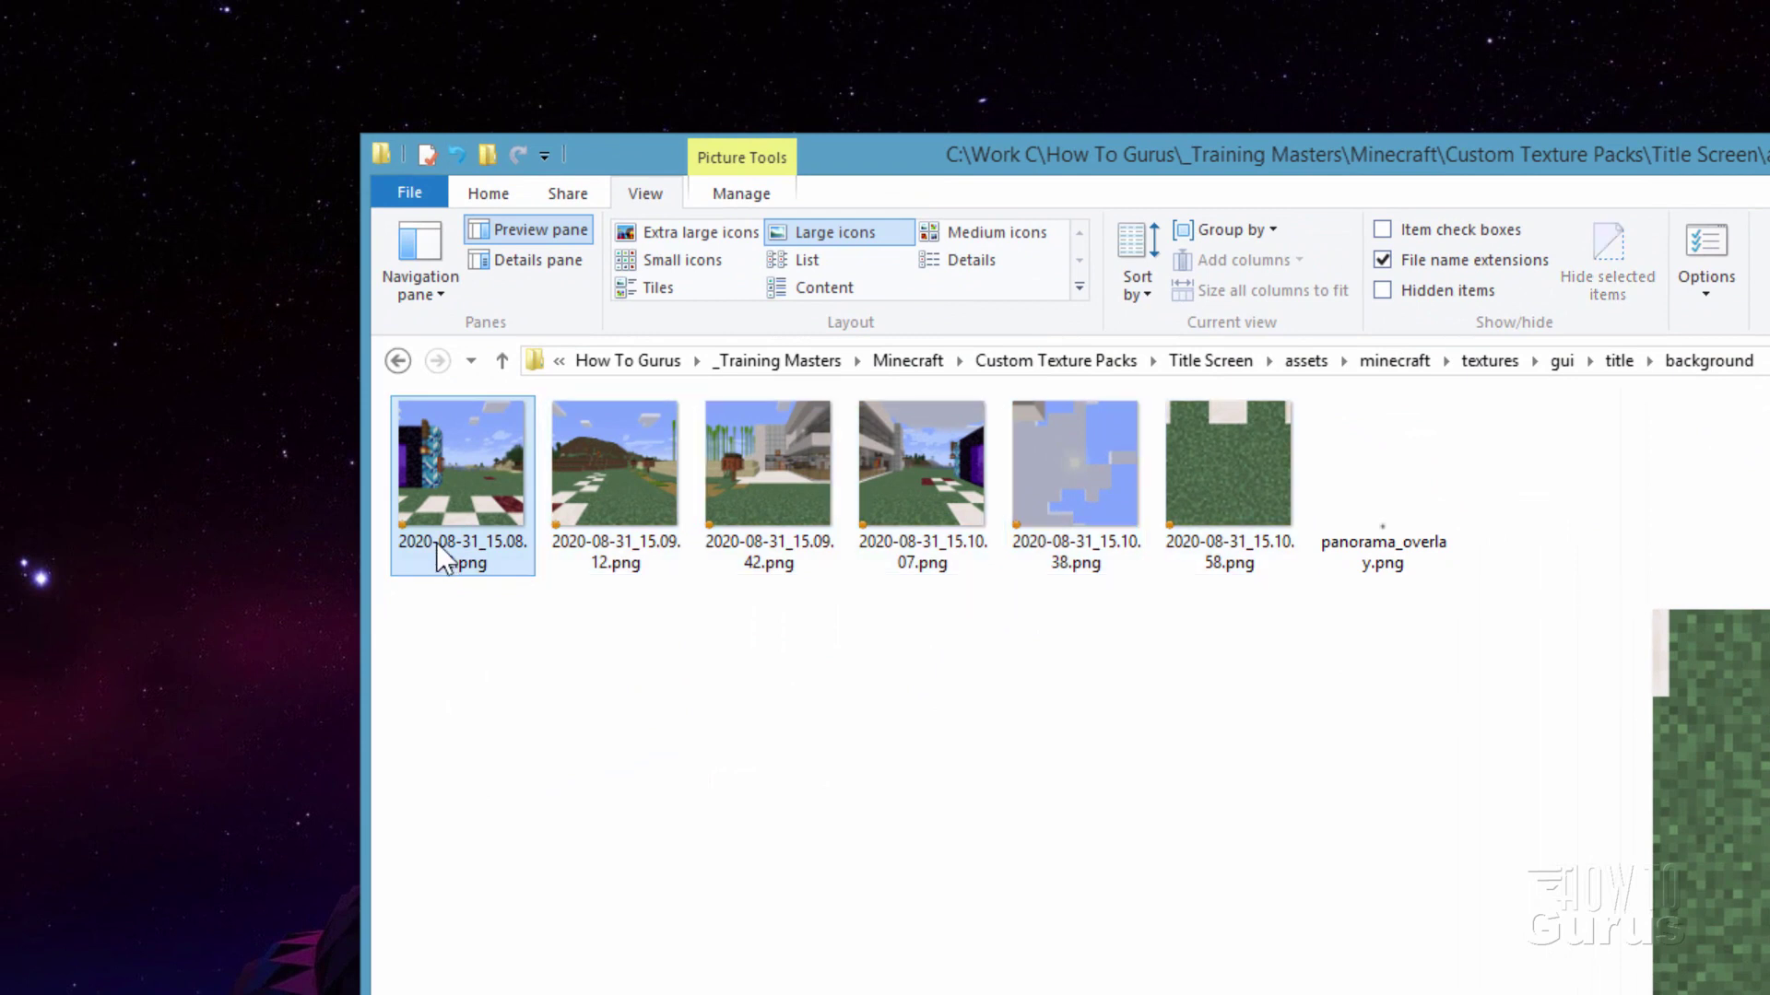
{"action": "left_click", "coordinate": [435, 546]}
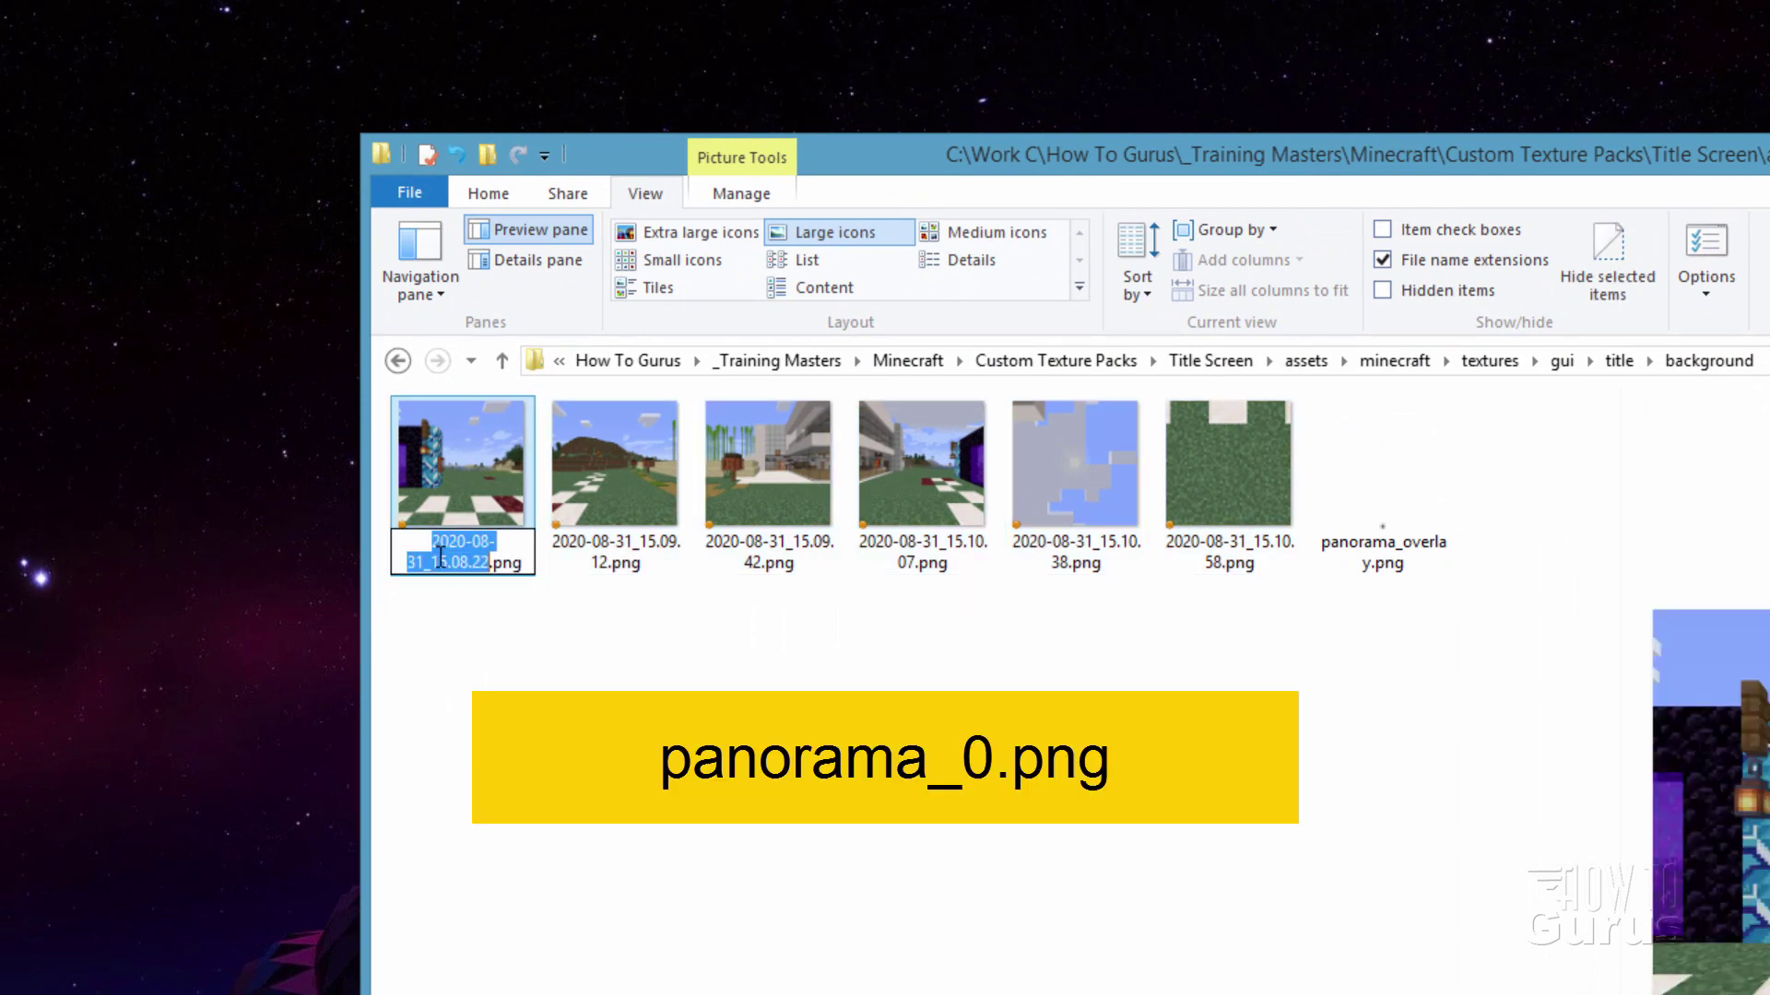
{"action": "type", "text": "panorama"}
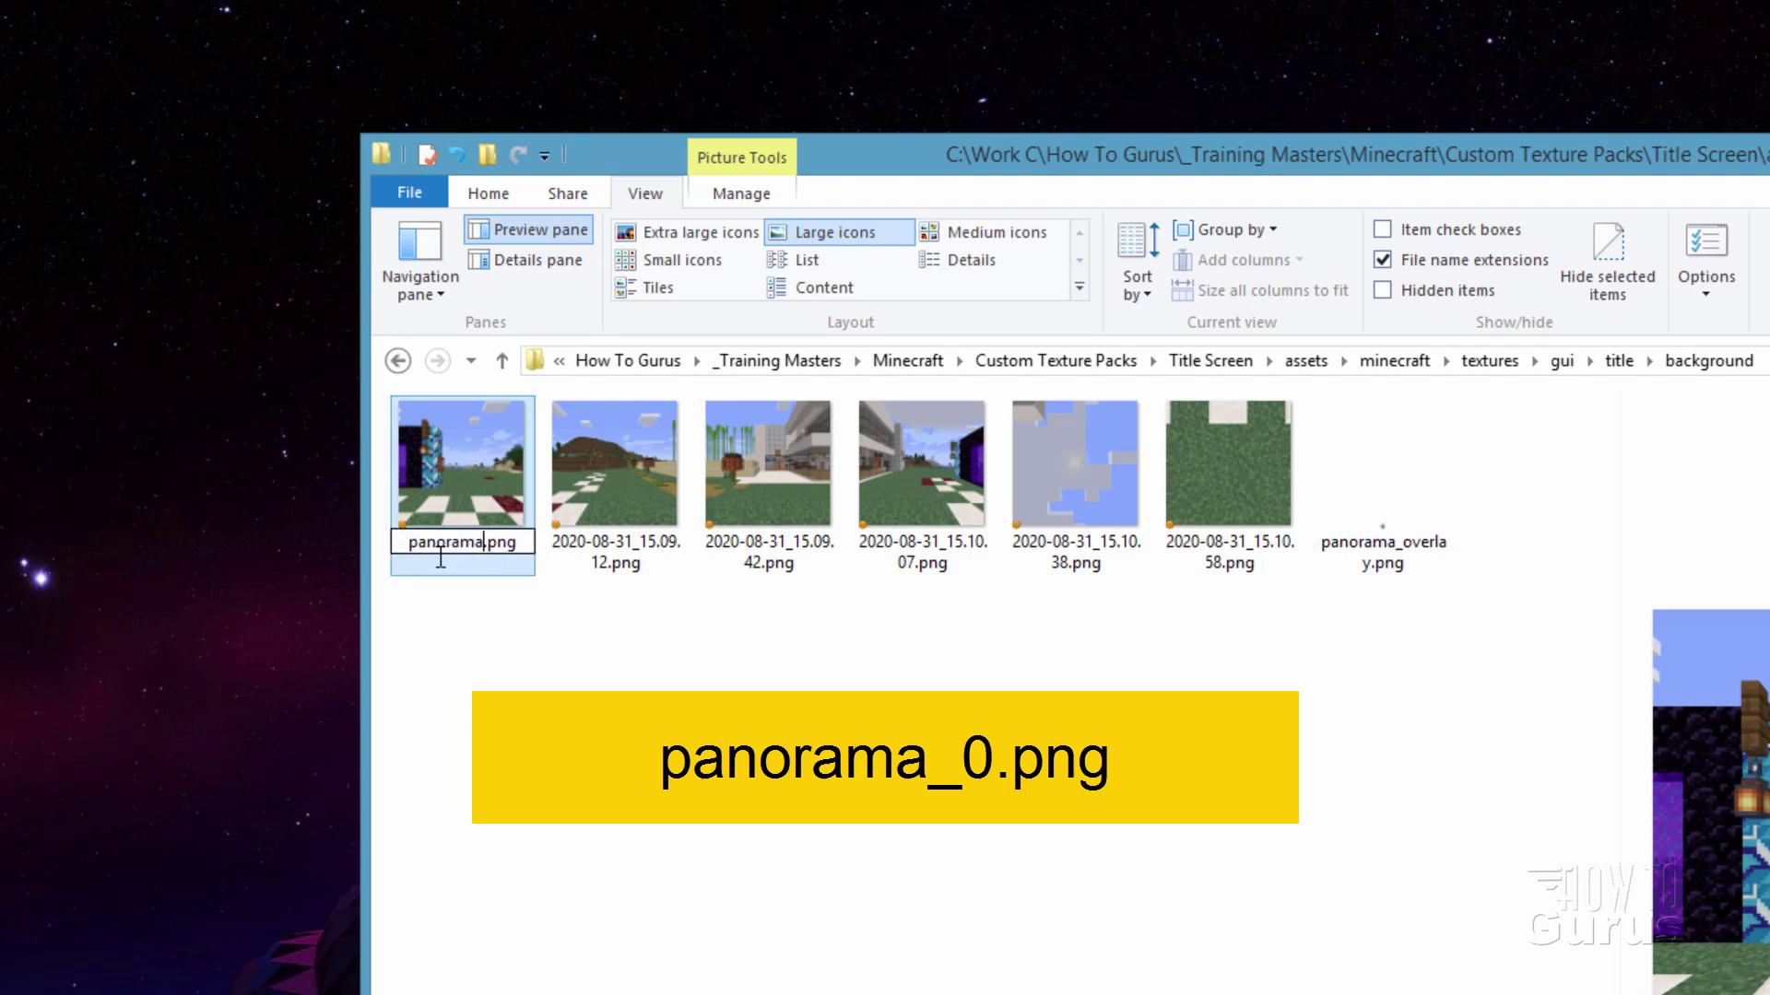
{"action": "type", "text": "_0"}
{"action": "key", "text": "Return"}
{"action": "left_click", "coordinate": [467, 495]}
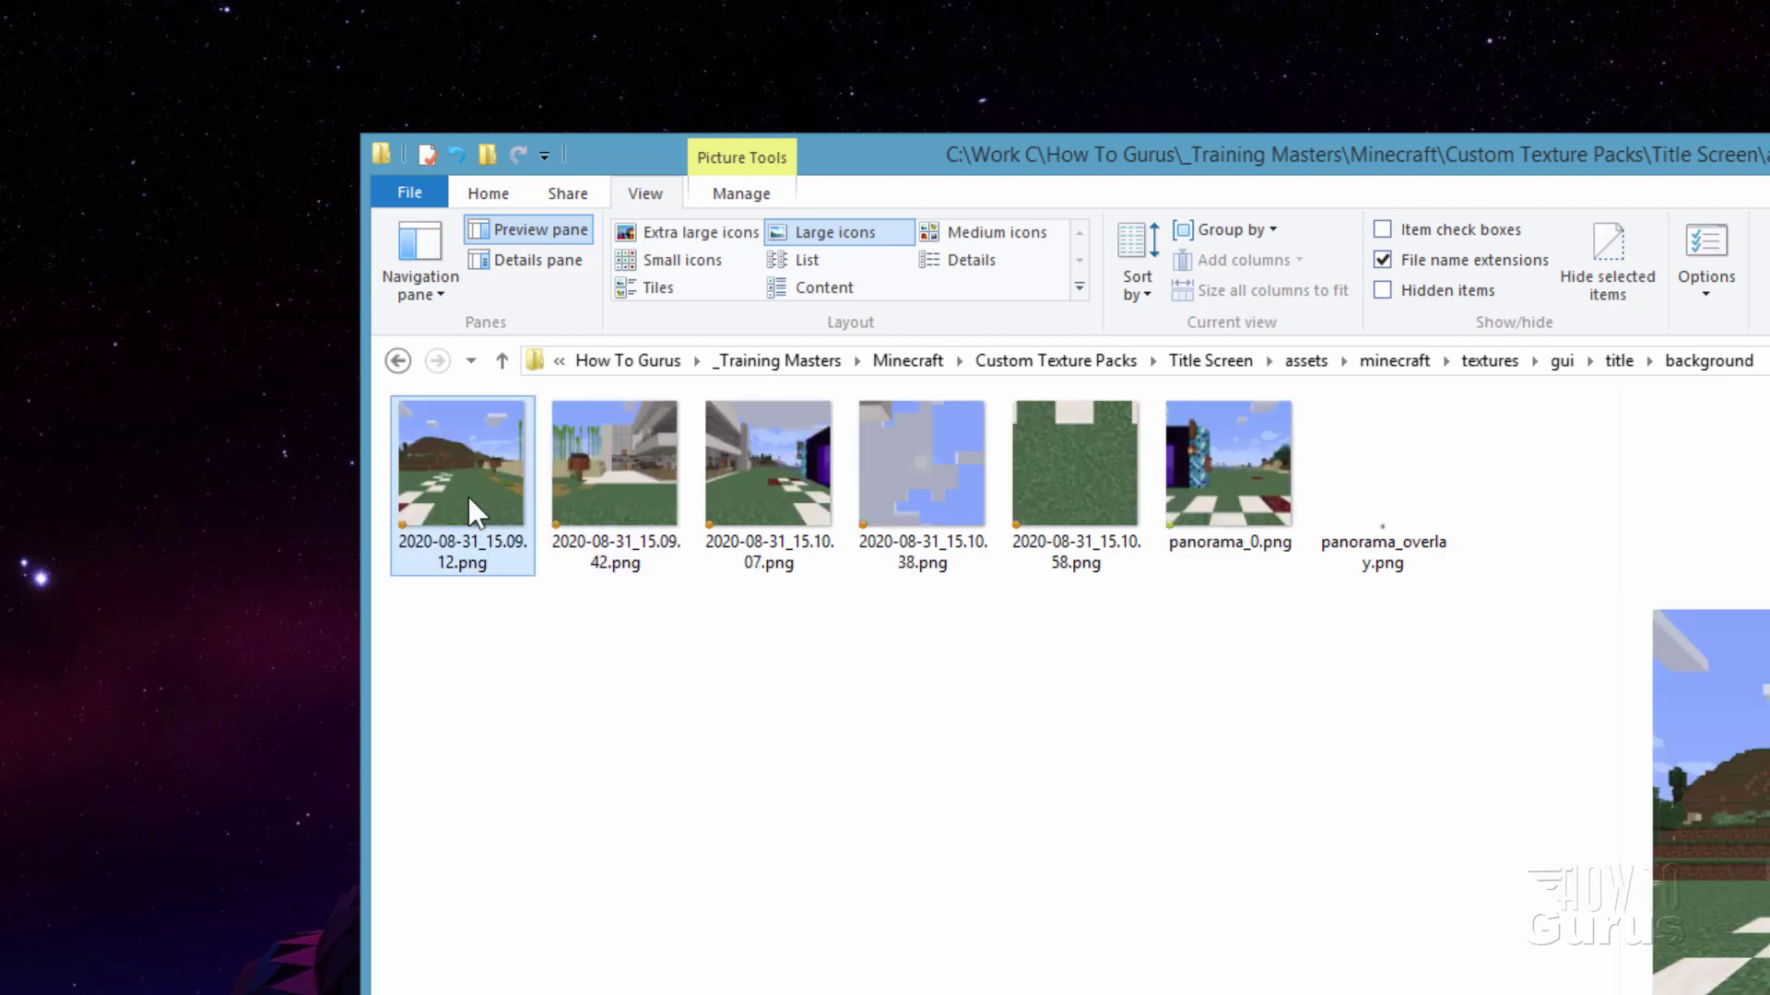
{"action": "left_click", "coordinate": [455, 543]}
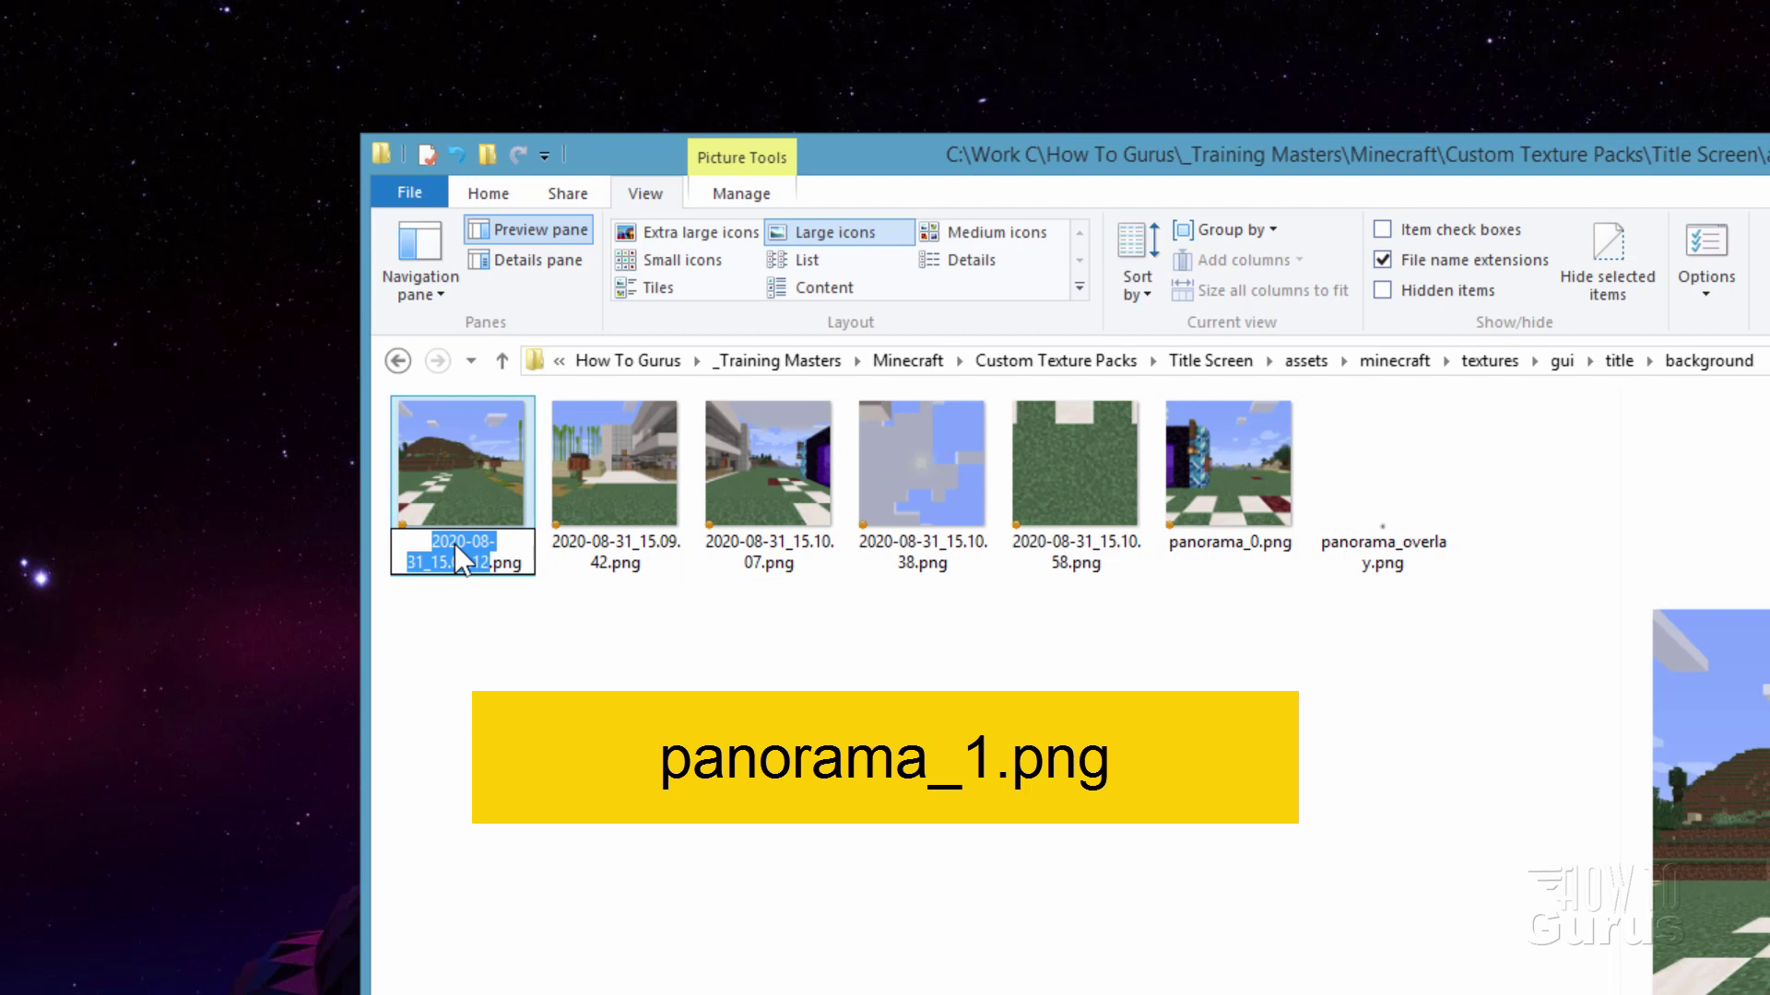
{"action": "type", "text": "panorama"}
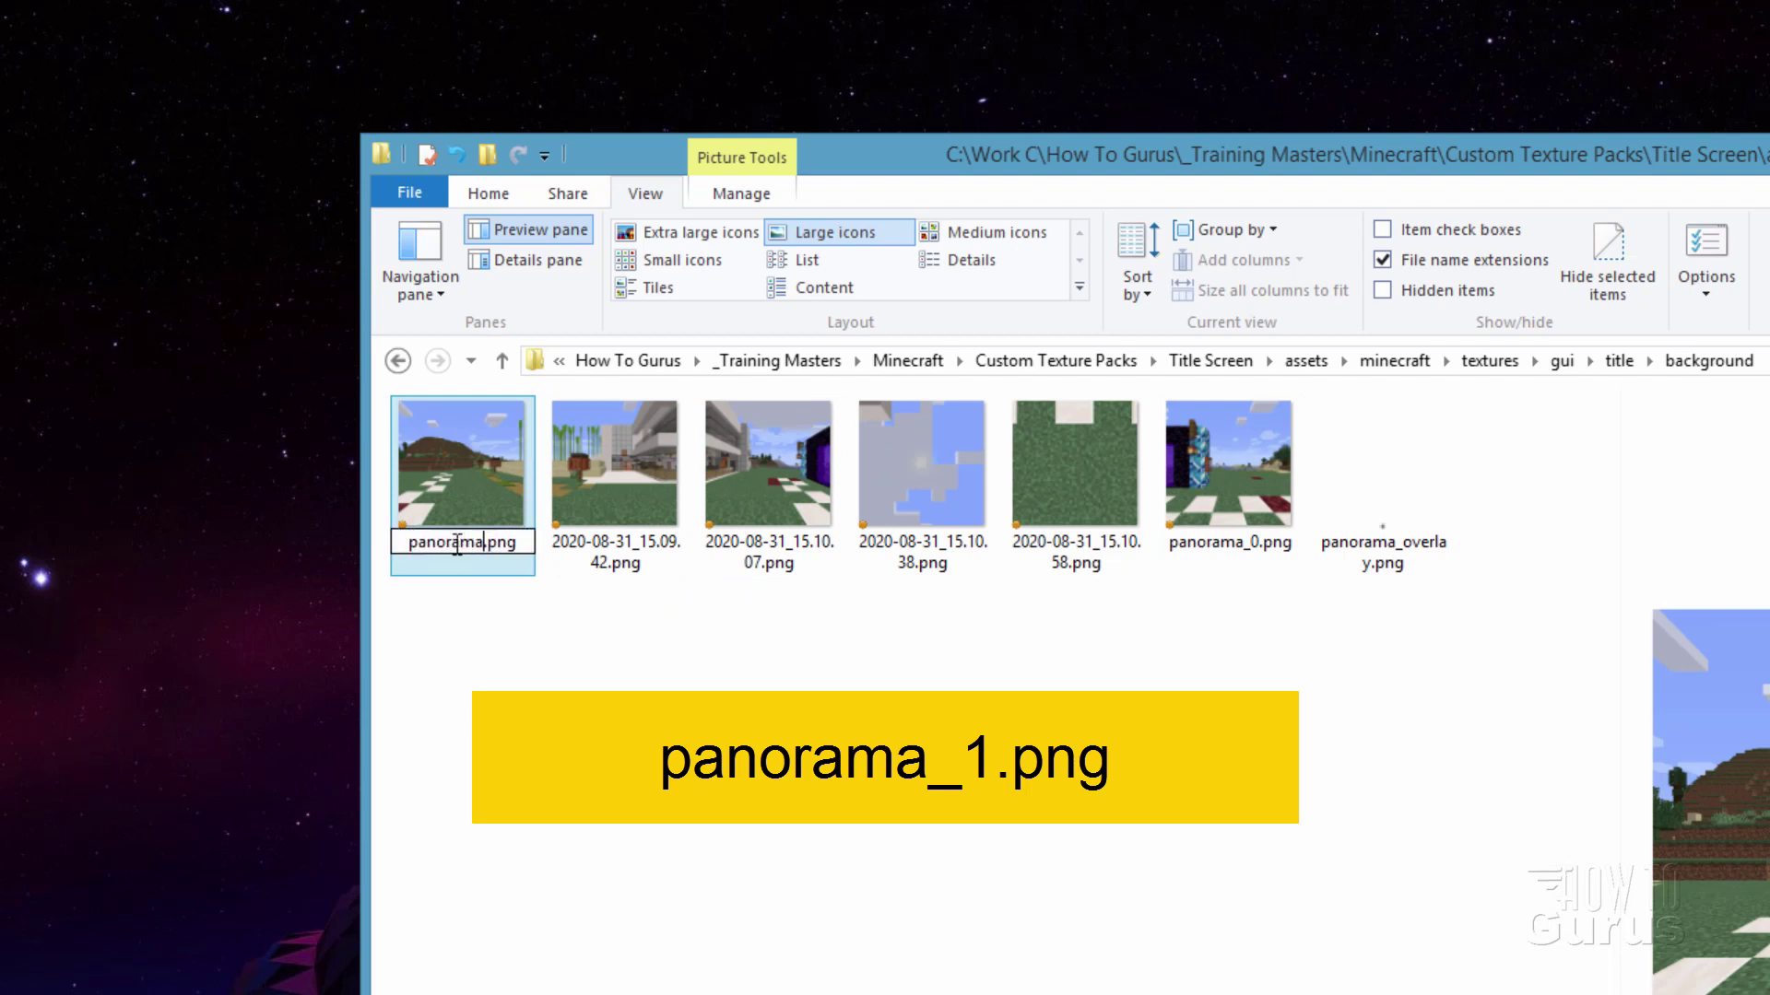
{"action": "type", "text": "_1"}
{"action": "key", "text": "Return"}
{"action": "left_click", "coordinate": [457, 544]}
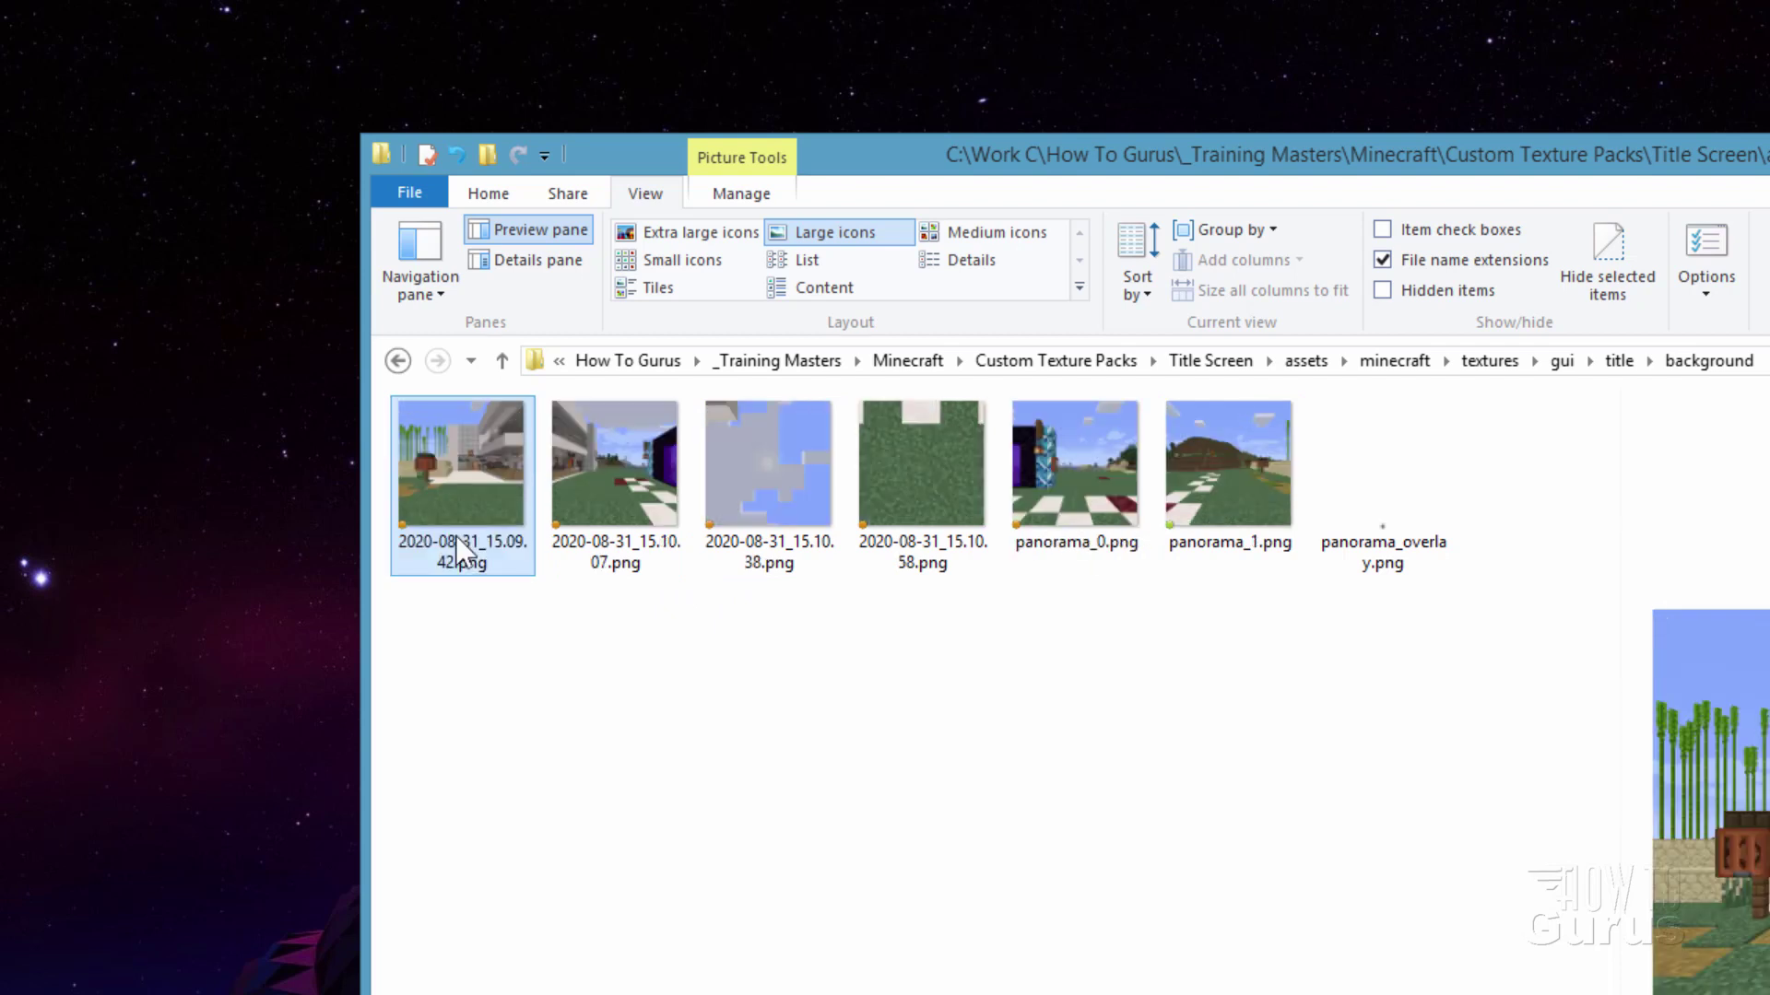
{"action": "left_click", "coordinate": [457, 544]}
{"action": "type", "text": "panorama"}
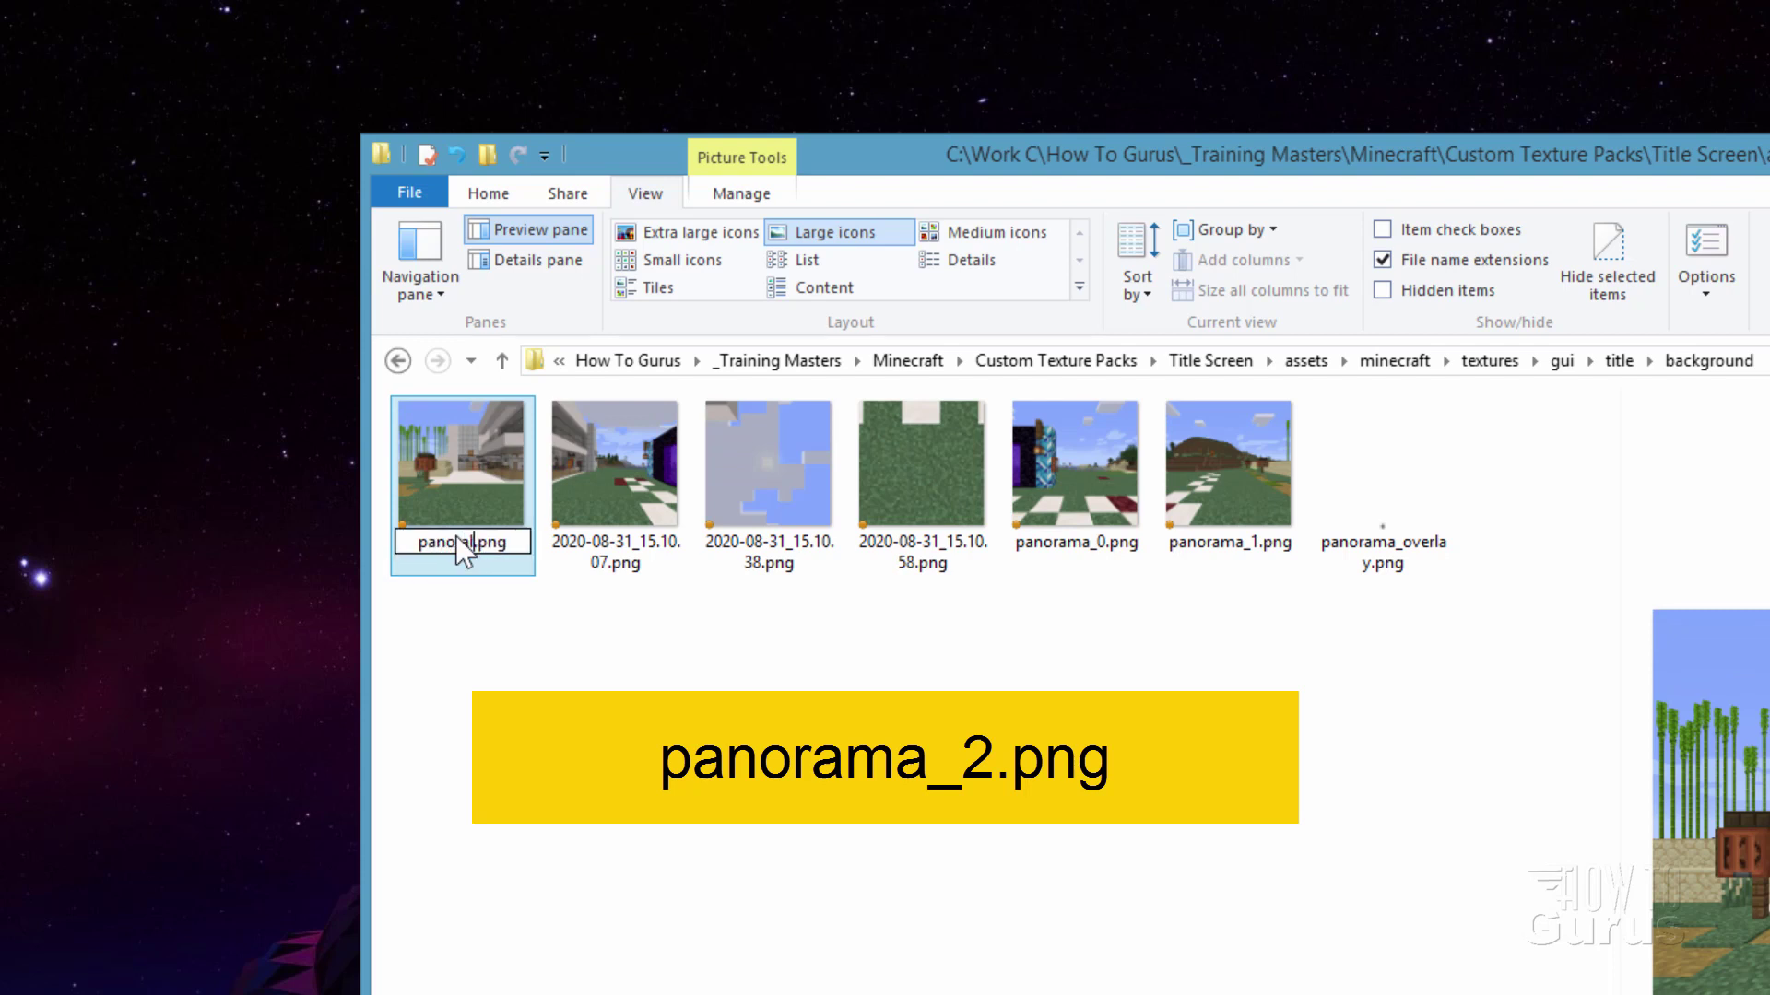
{"action": "type", "text": "_2"}
{"action": "key", "text": "Return"}
Rename the remaining three screenshots to panorama_3, panorama_4 and panorama_5.
{"action": "left_click", "coordinate": [472, 544]}
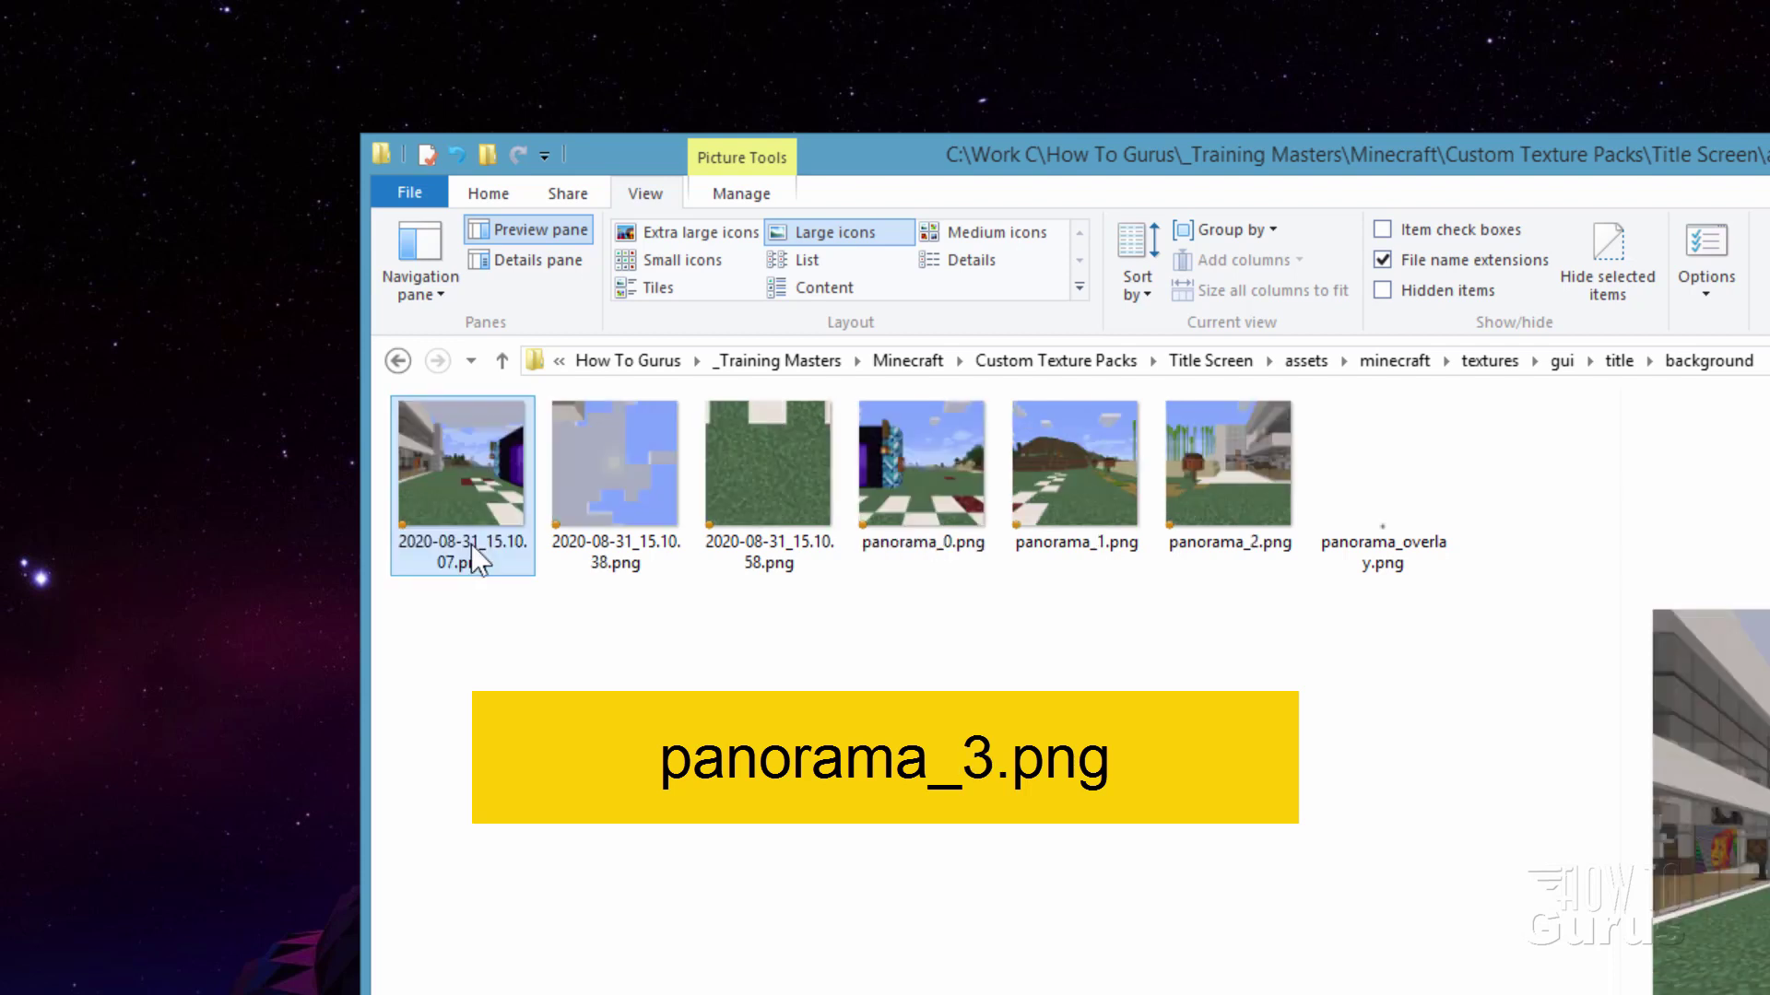
{"action": "left_click", "coordinate": [472, 544]}
{"action": "type", "text": "panoram"}
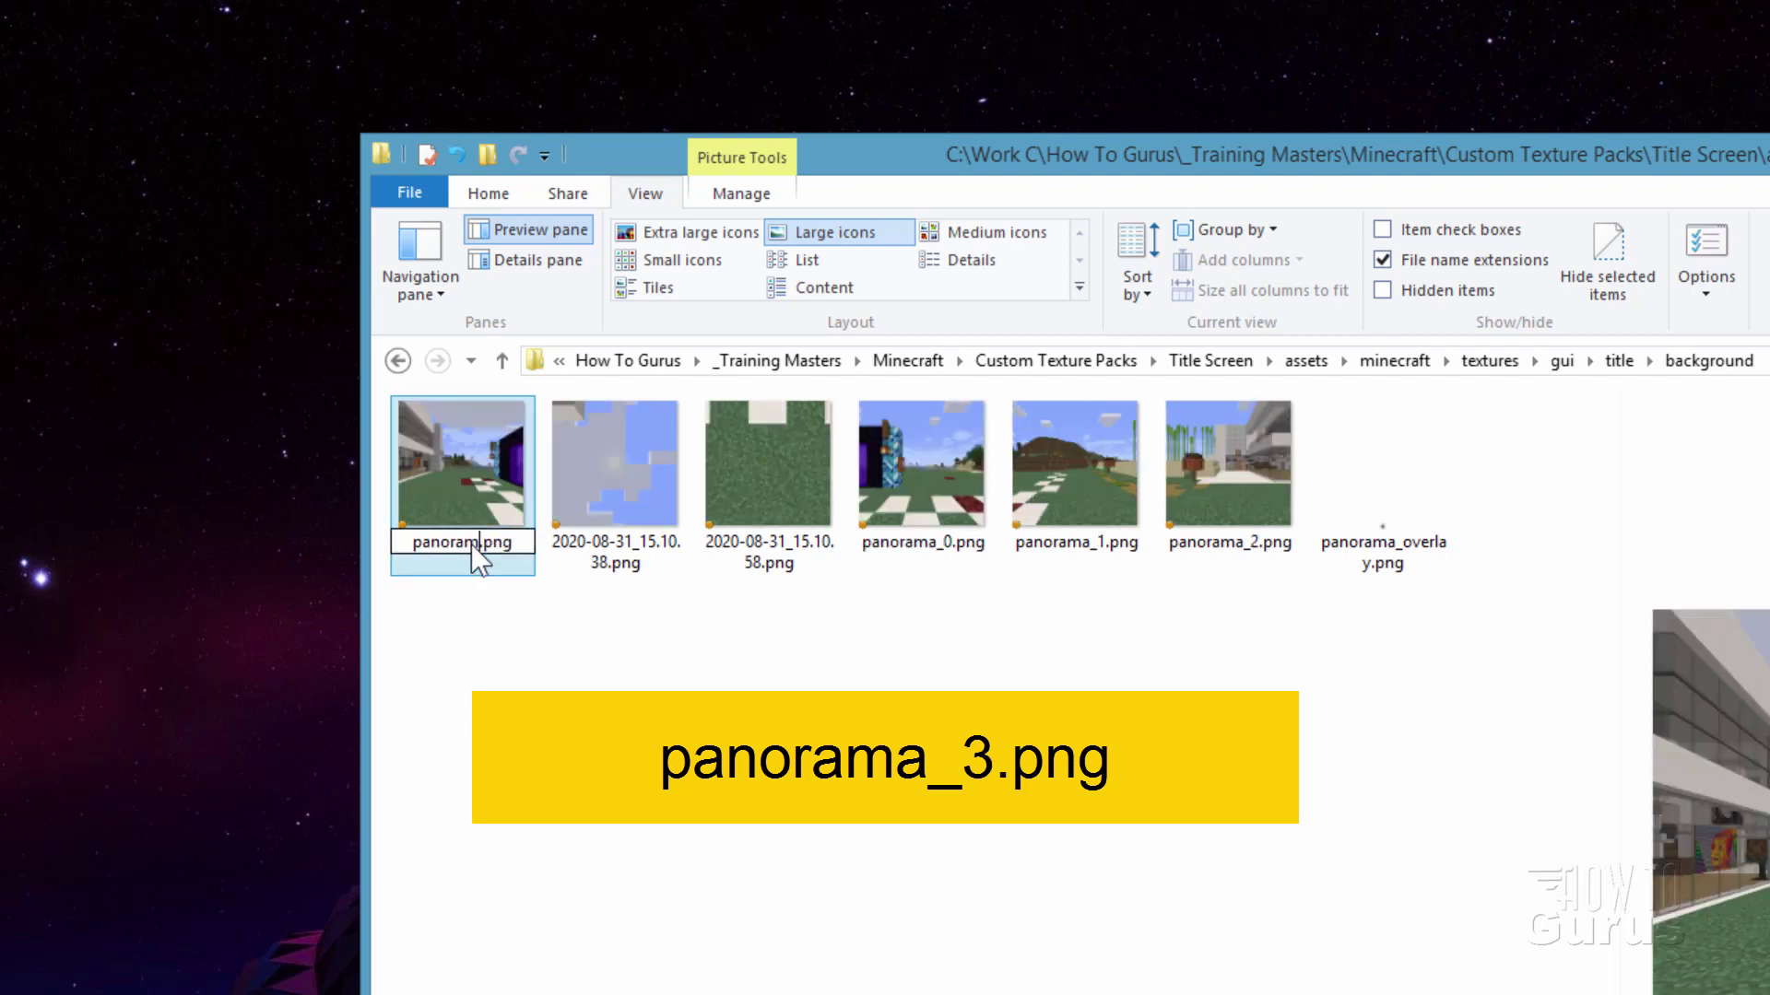
{"action": "type", "text": "a_3"}
{"action": "key", "text": "Return"}
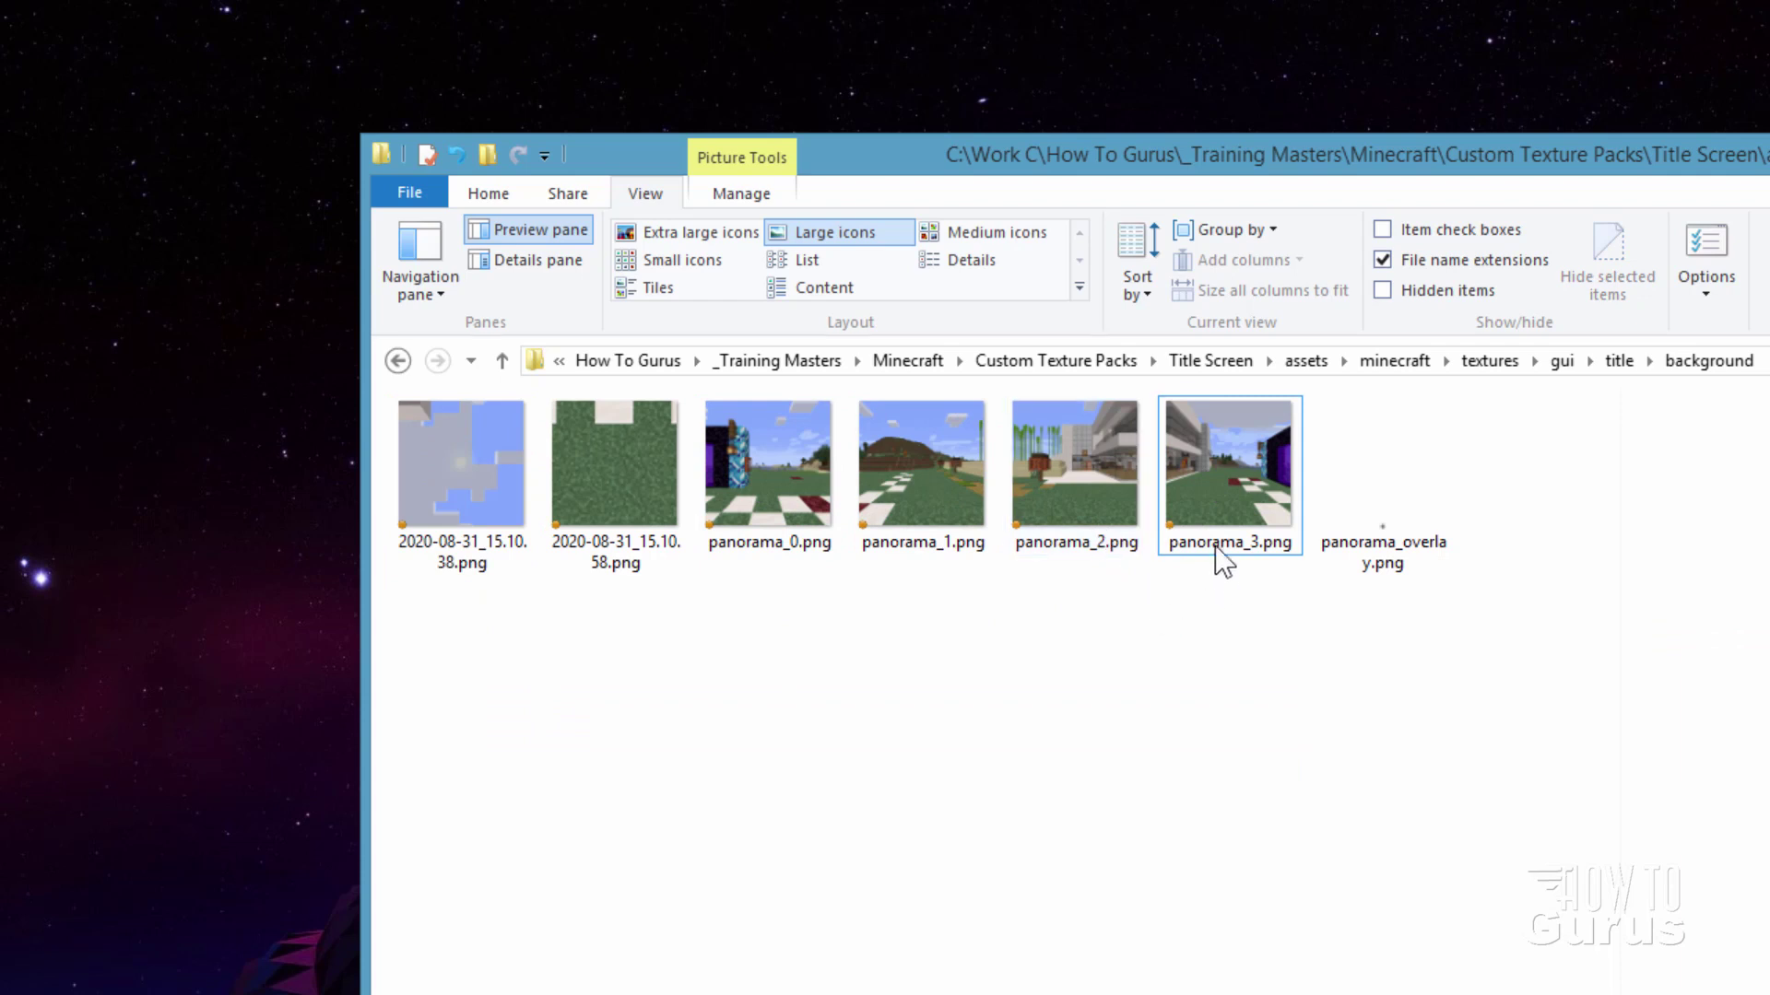
{"action": "left_click", "coordinate": [462, 545]}
{"action": "left_click", "coordinate": [460, 540]}
{"action": "type", "text": "panorama"}
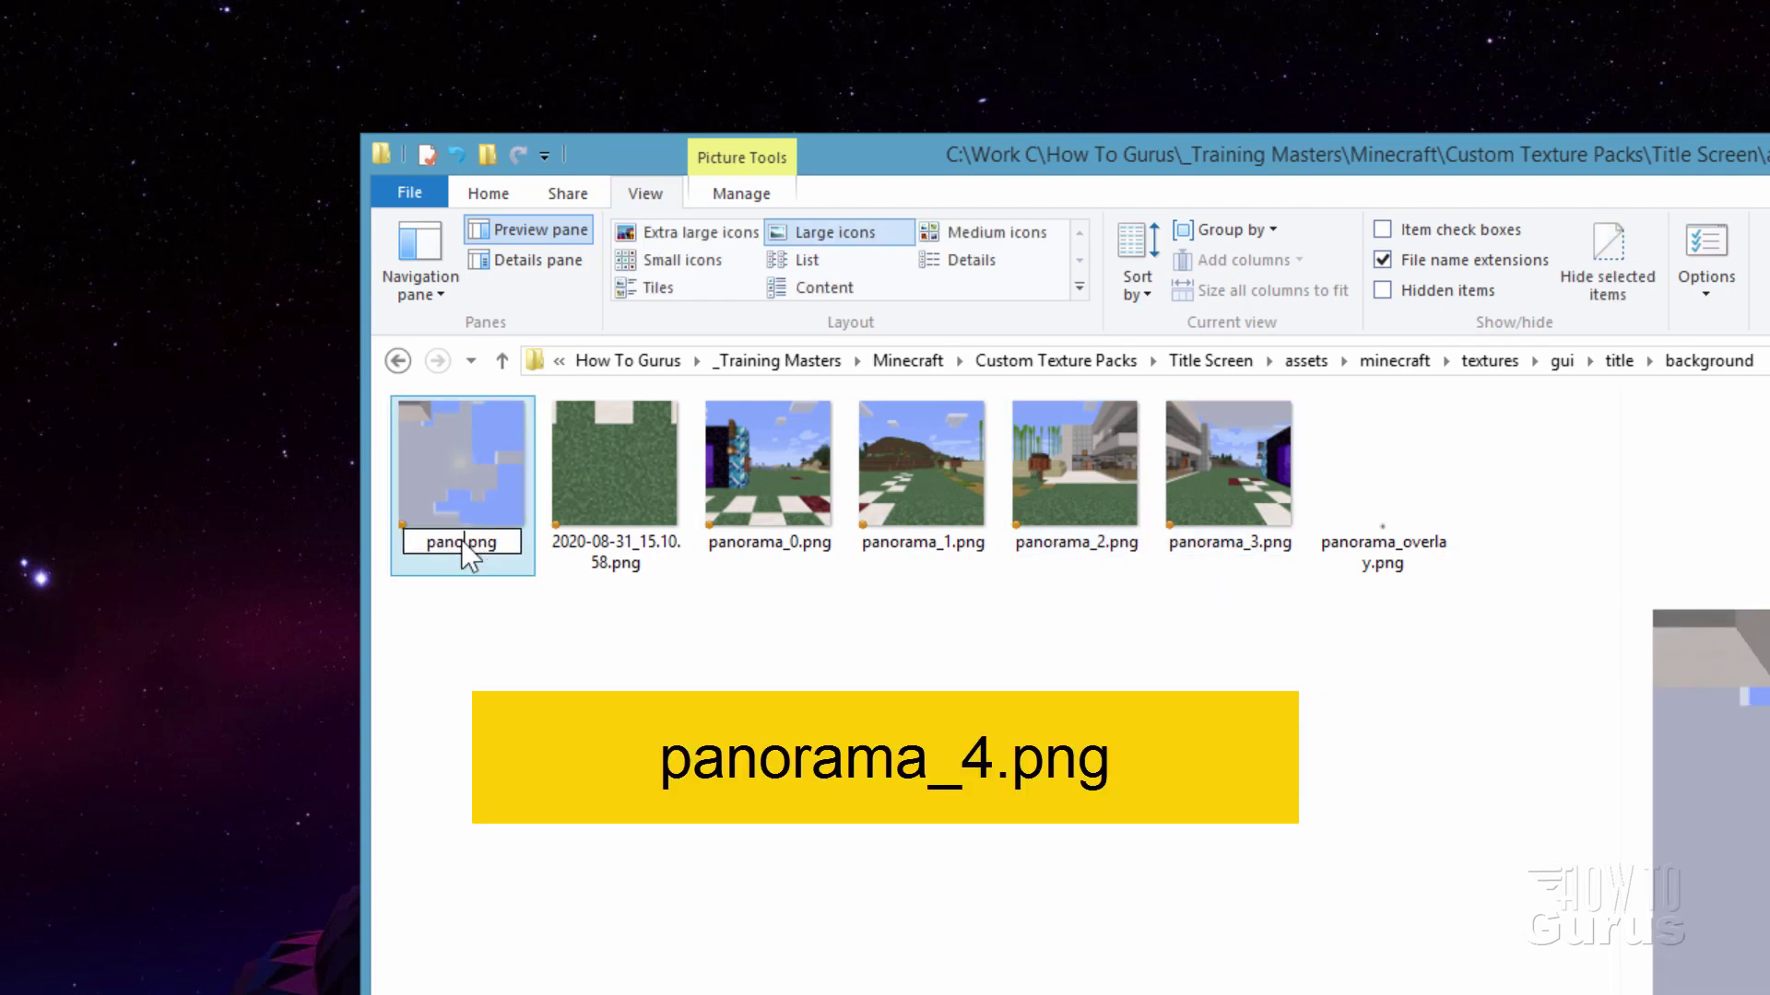
{"action": "type", "text": "_4"}
{"action": "key", "text": "Return"}
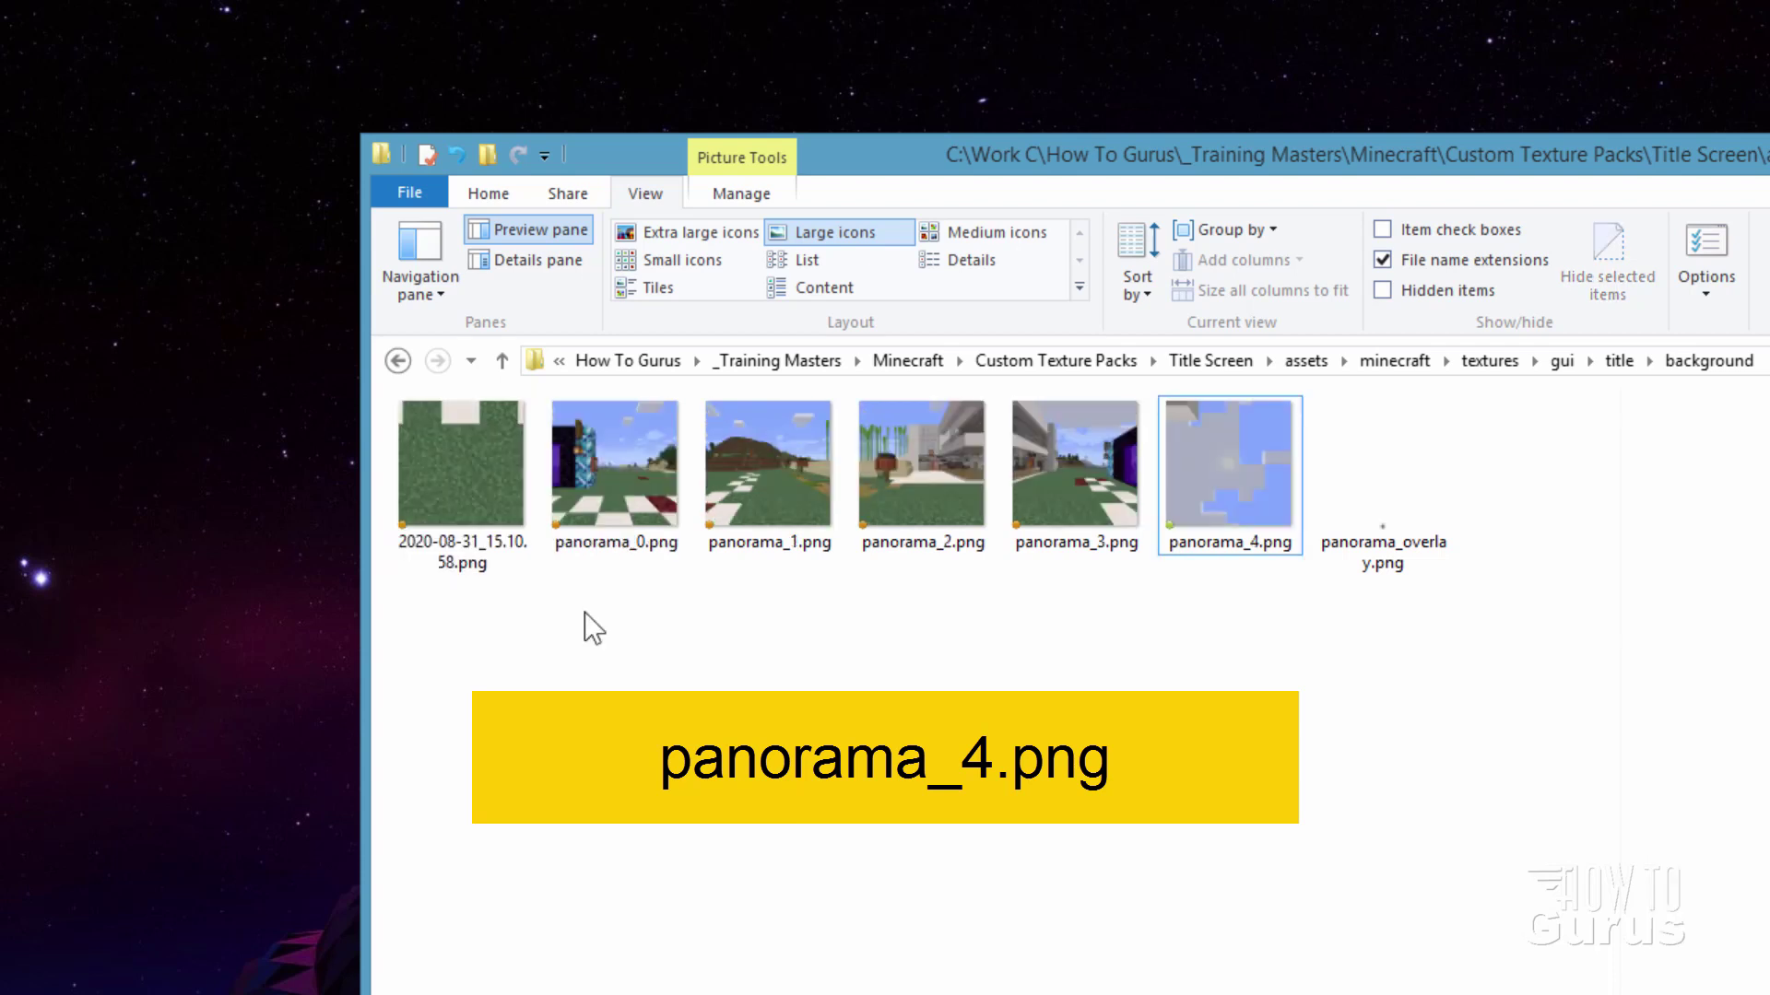
{"action": "left_click", "coordinate": [461, 553]}
{"action": "left_click", "coordinate": [450, 540]}
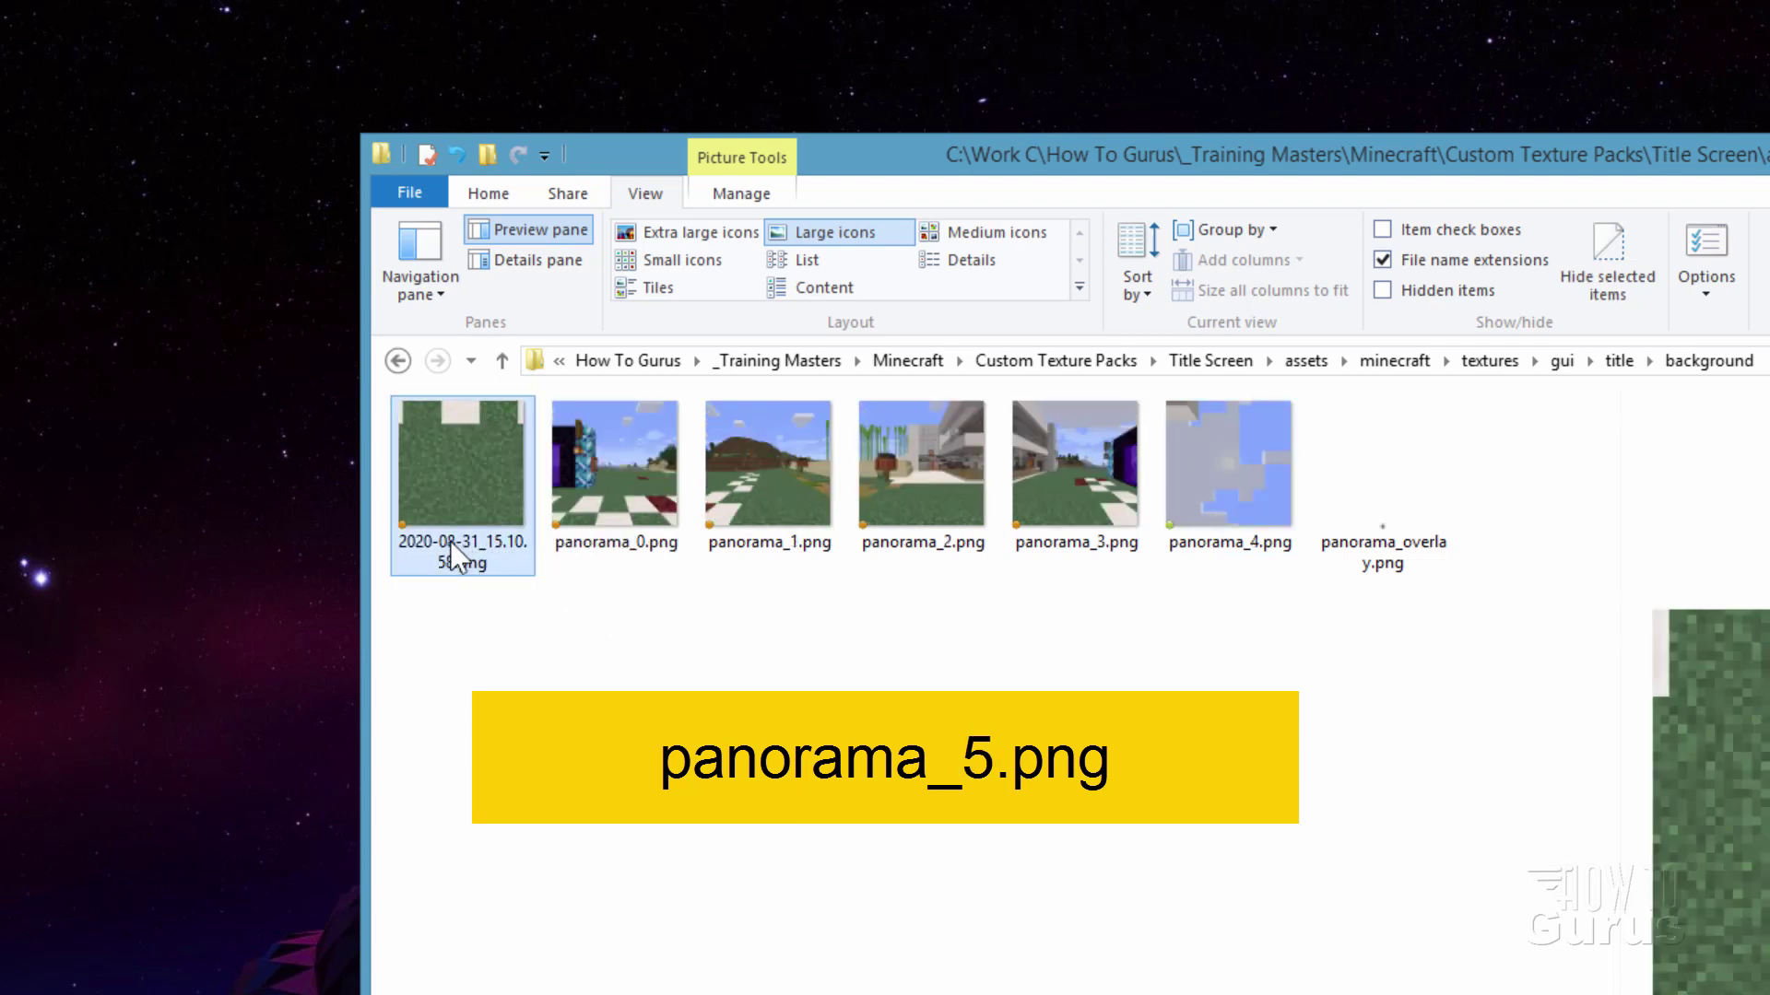
{"action": "type", "text": "panorama"}
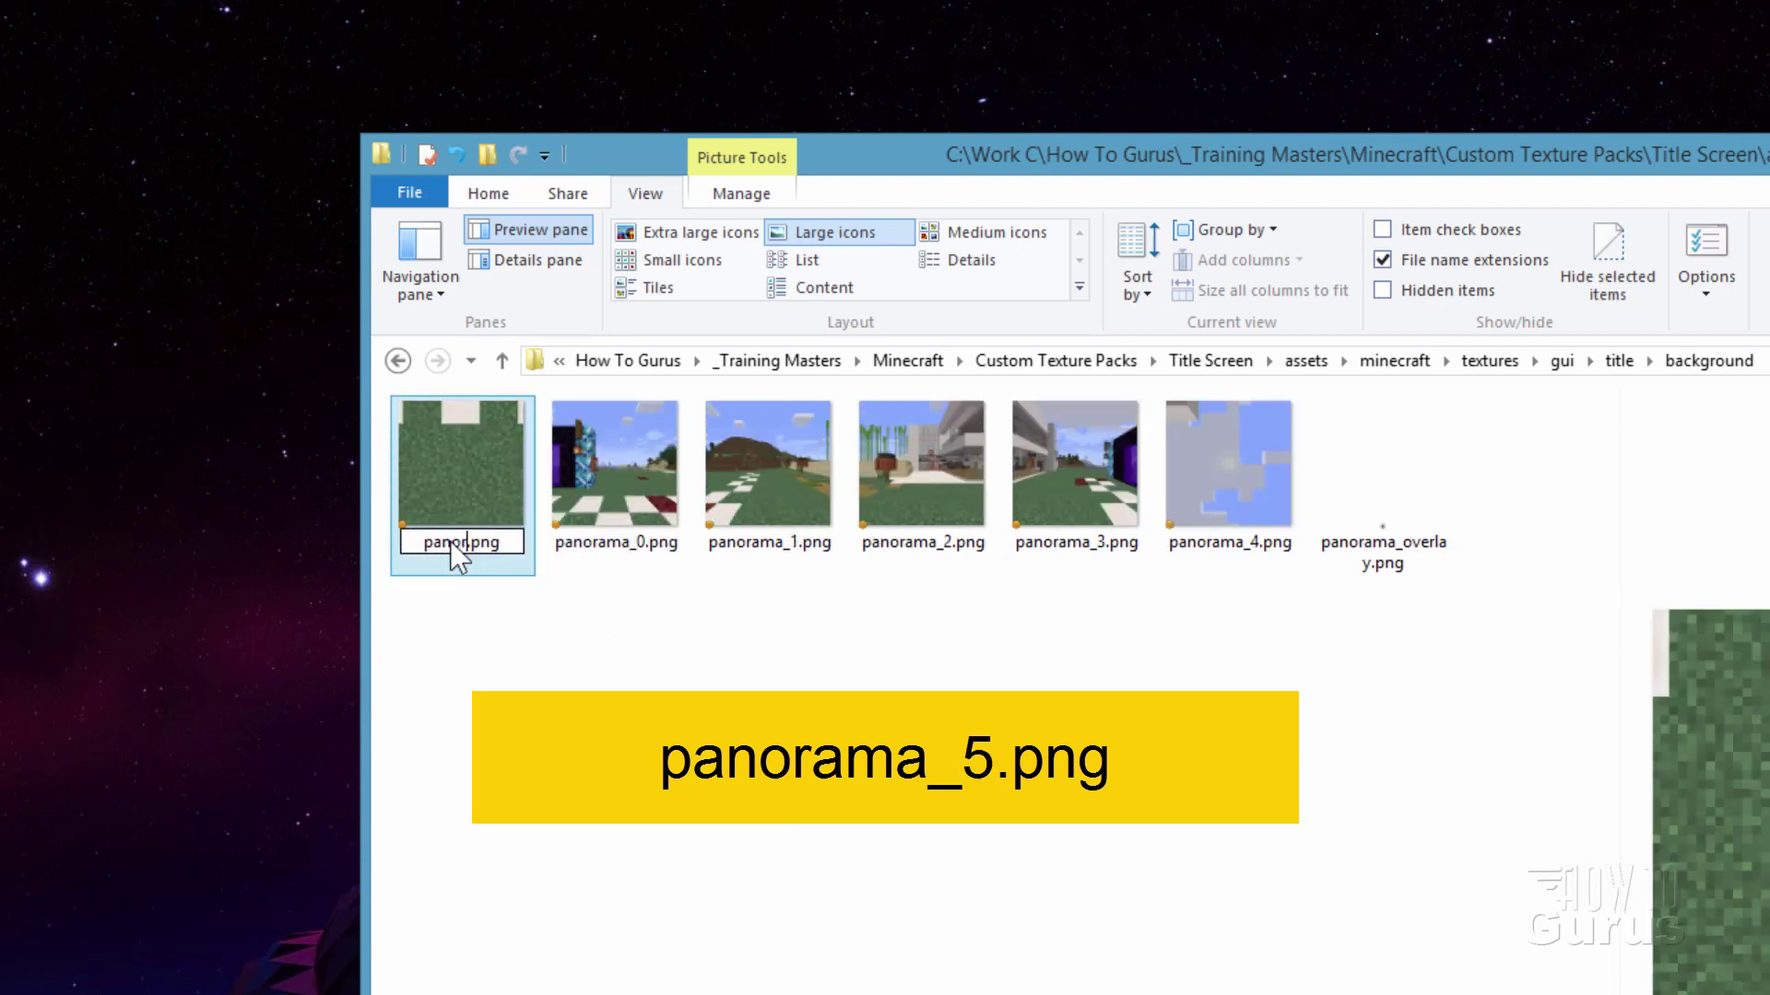
{"action": "type", "text": "_5"}
{"action": "key", "text": "Return"}
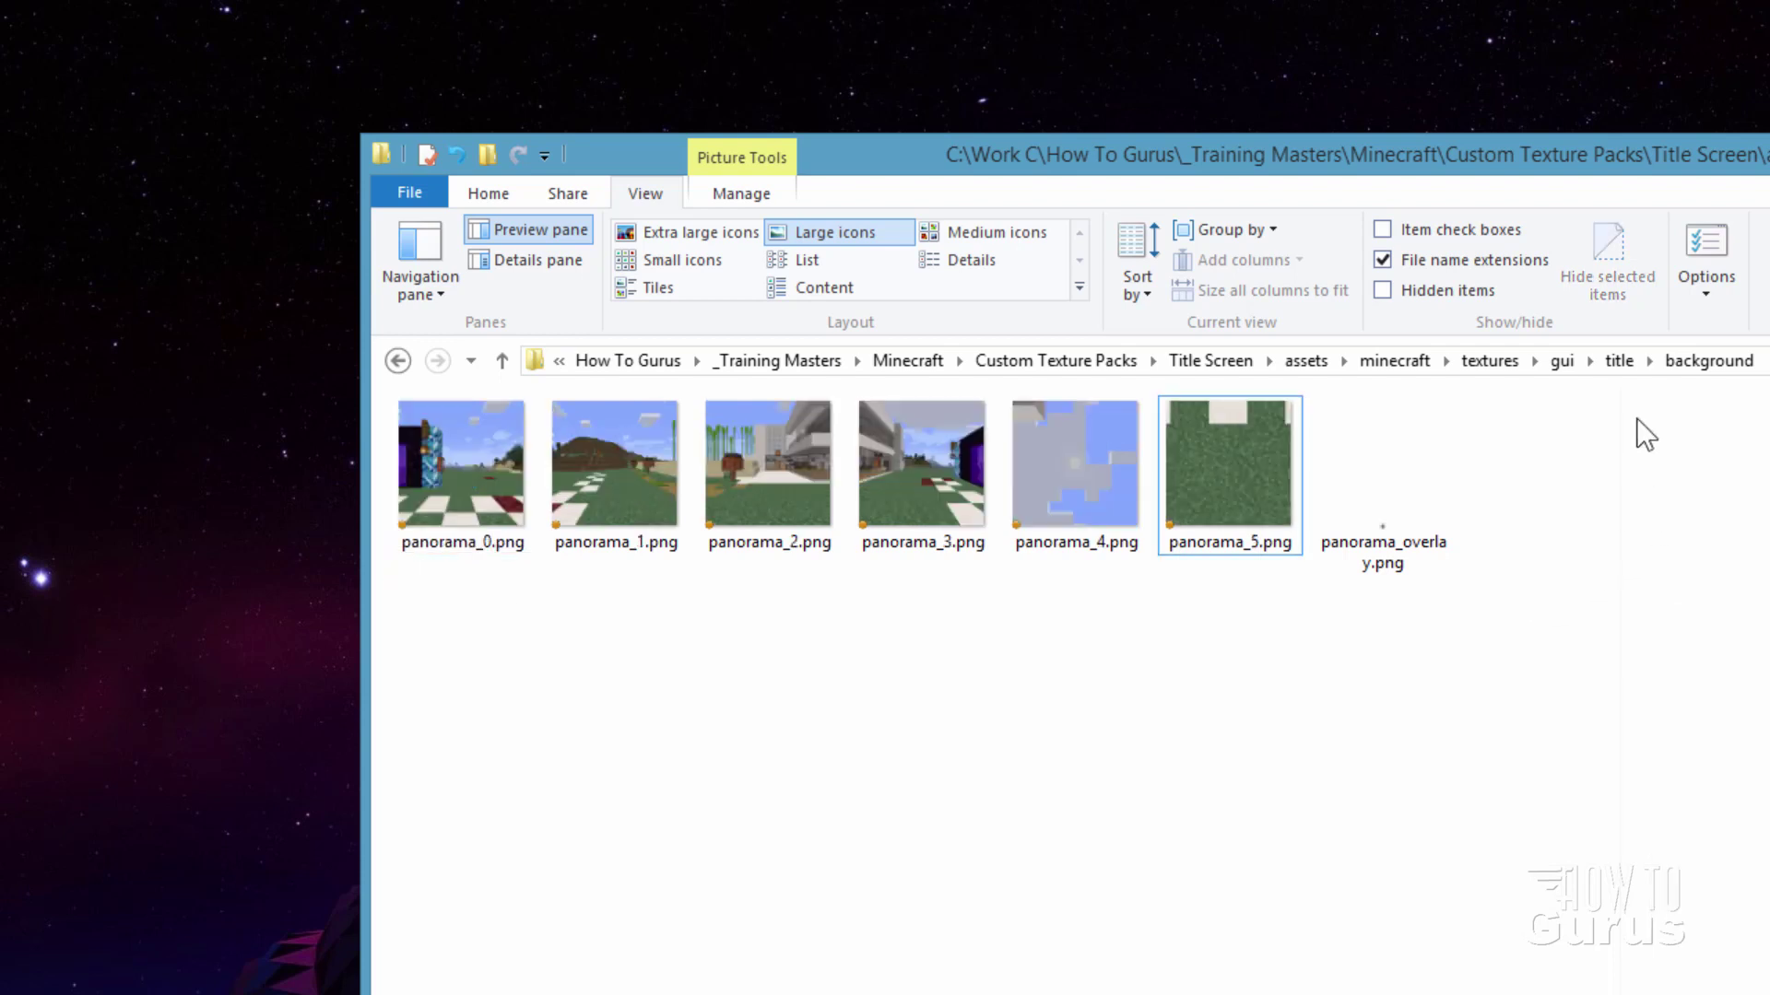
Zip the Title Screen pack's assets, pack.mcmeta and pack.png into 'new panorama.zip'.
{"action": "left_click", "coordinate": [1226, 361]}
{"action": "left_click", "coordinate": [693, 638]}
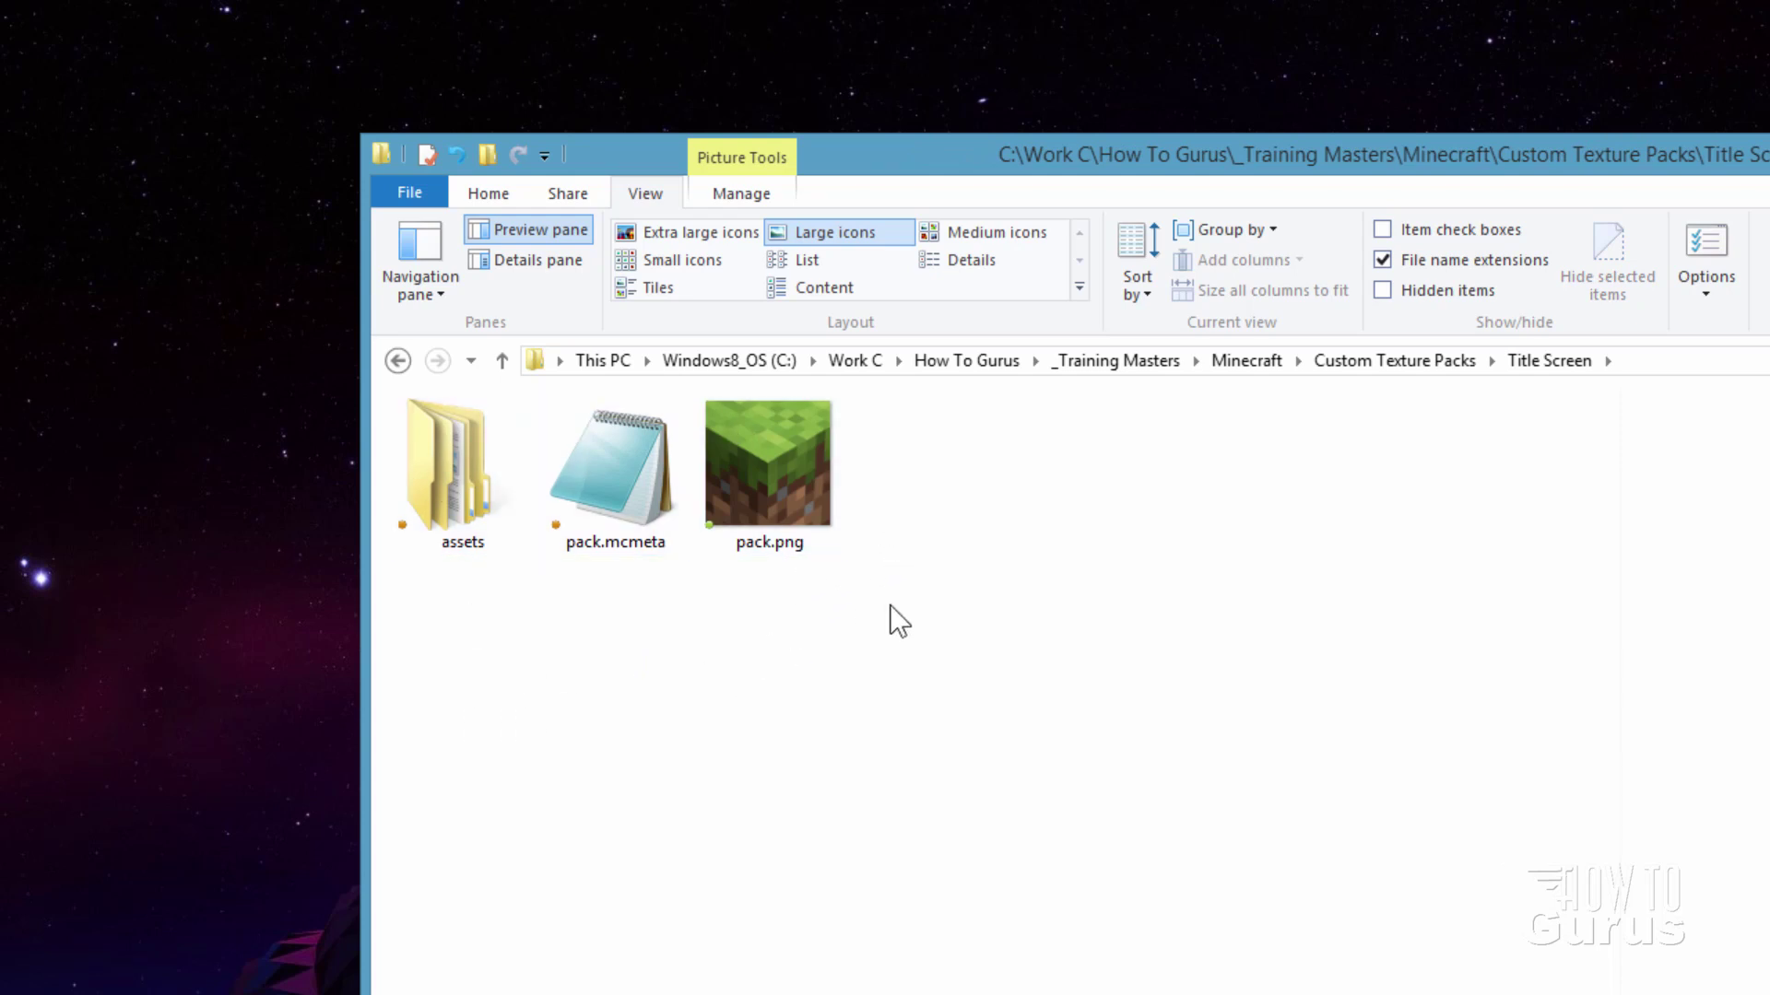
{"action": "left_click_drag", "start_coordinate": [953, 630], "coordinate": [509, 481]}
{"action": "left_click", "coordinate": [567, 195]}
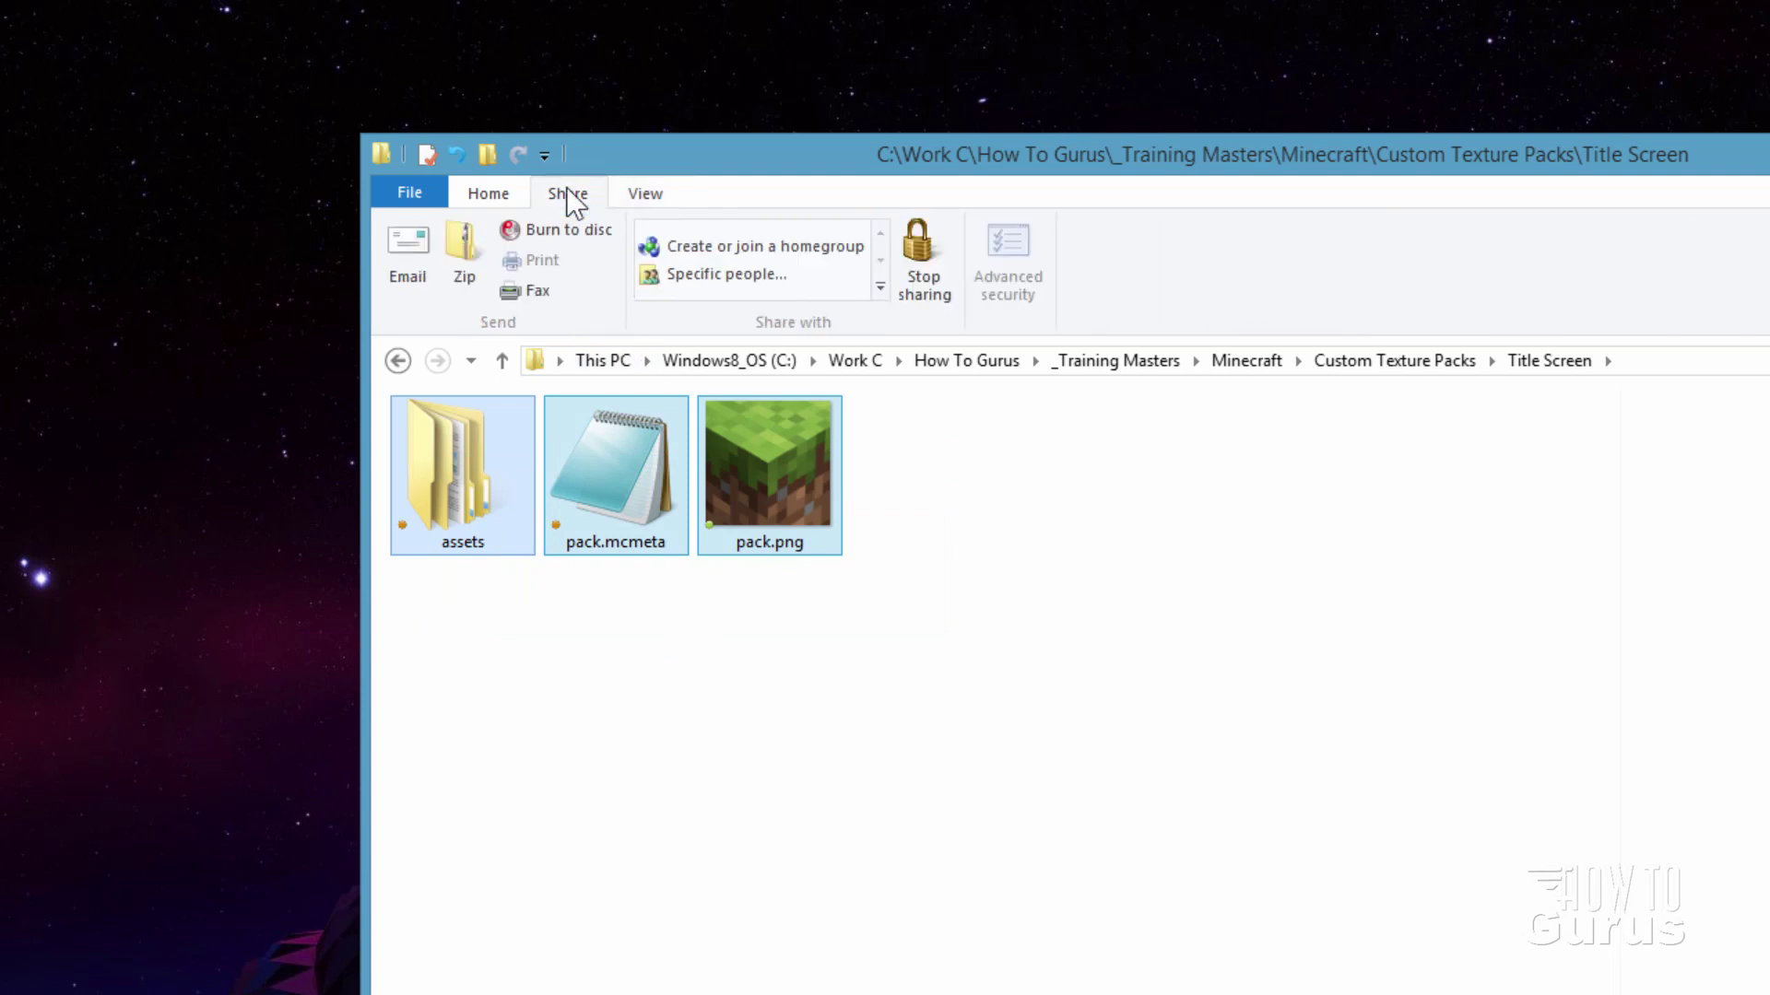
{"action": "left_click", "coordinate": [467, 263]}
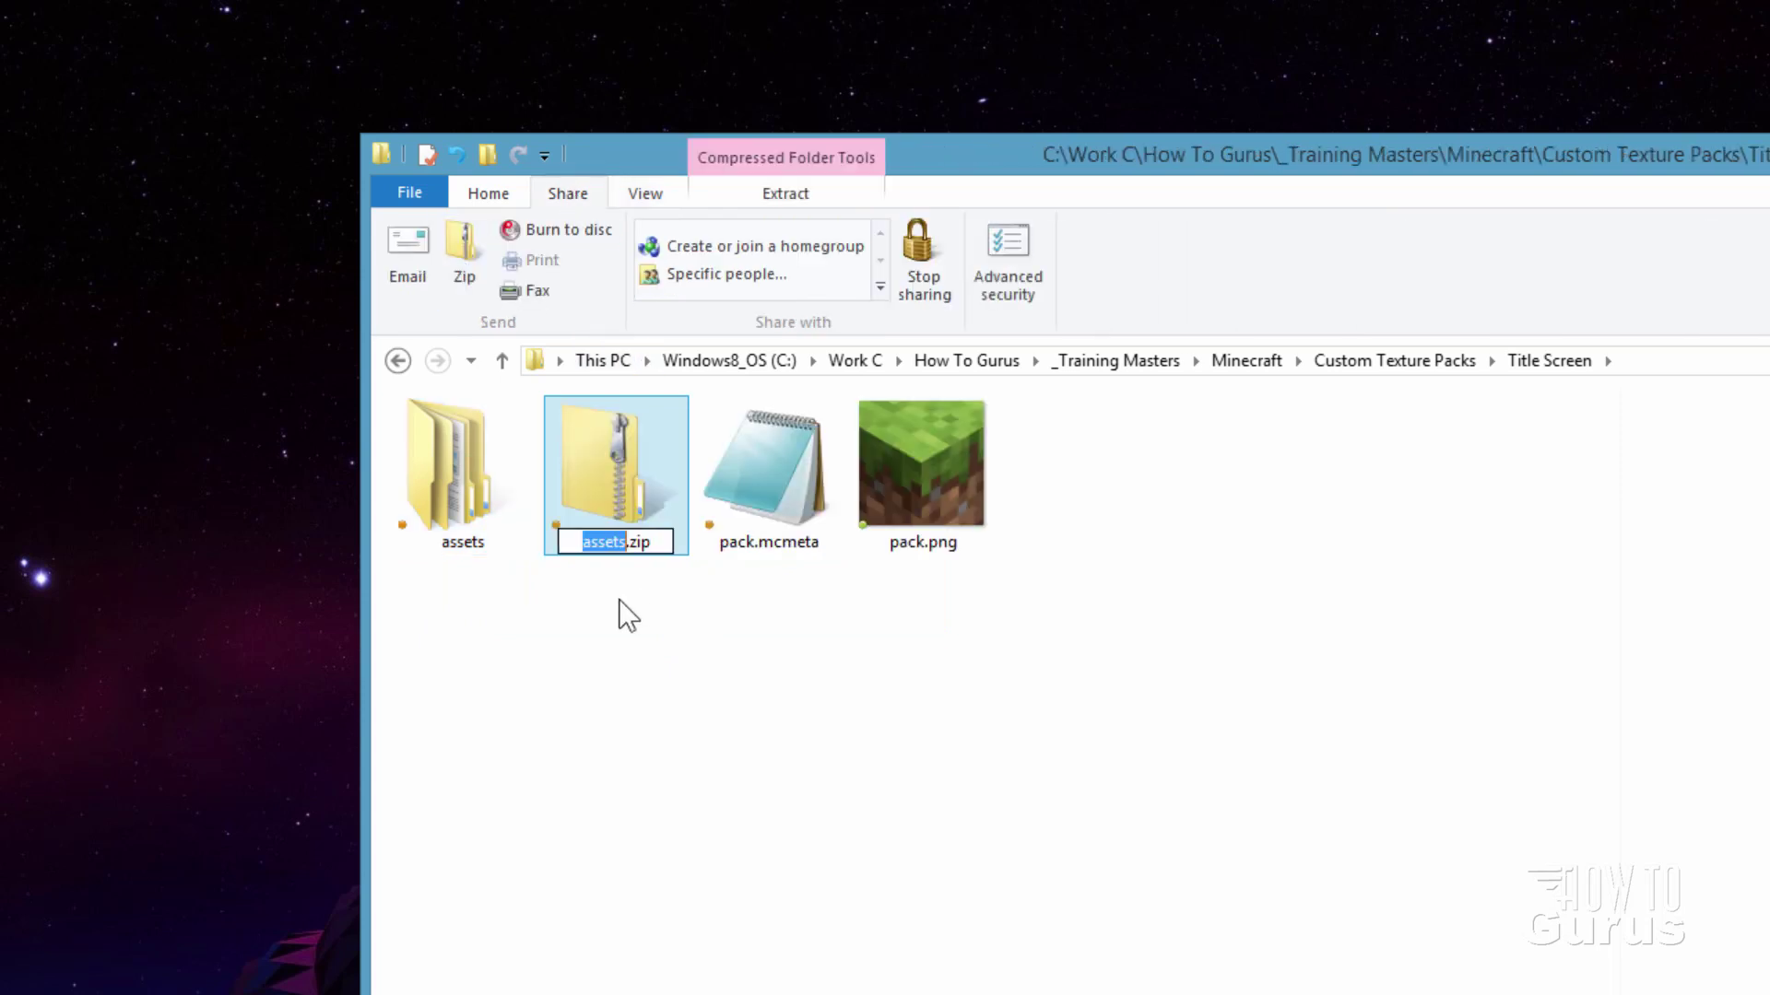
{"action": "type", "text": "new pan"}
{"action": "type", "text": "orama"}
{"action": "key", "text": "Return"}
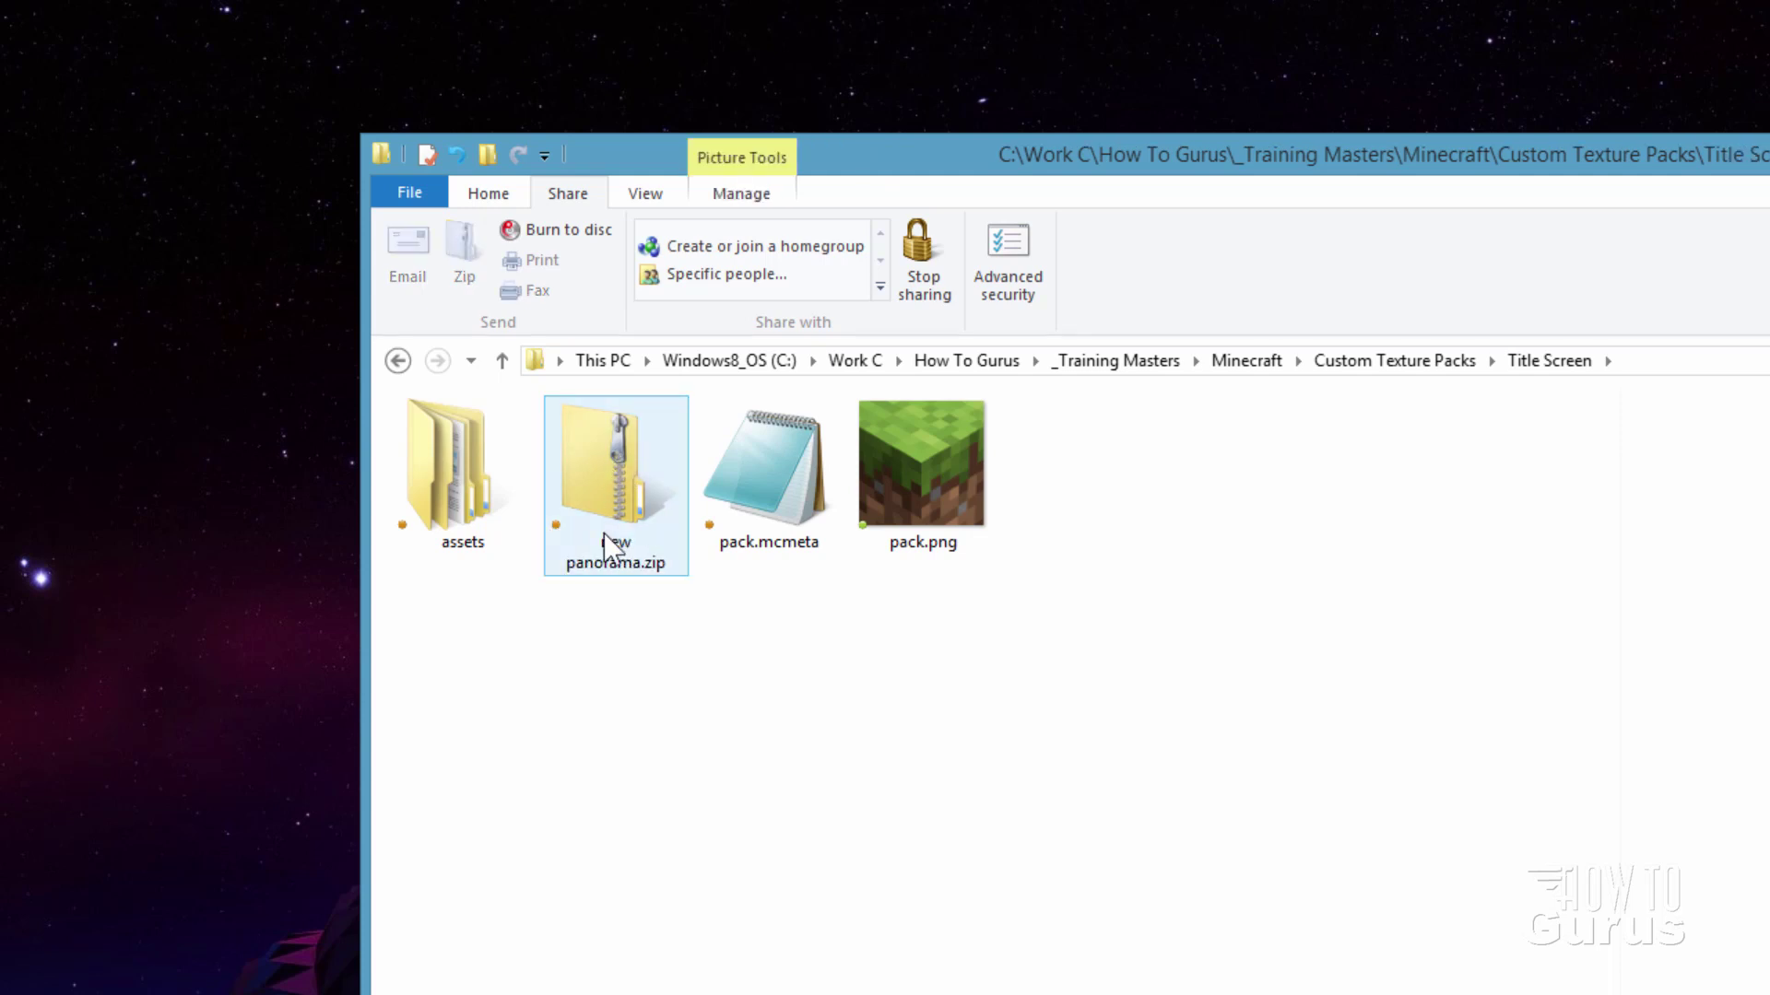
{"action": "key", "text": "alt+Tab"}
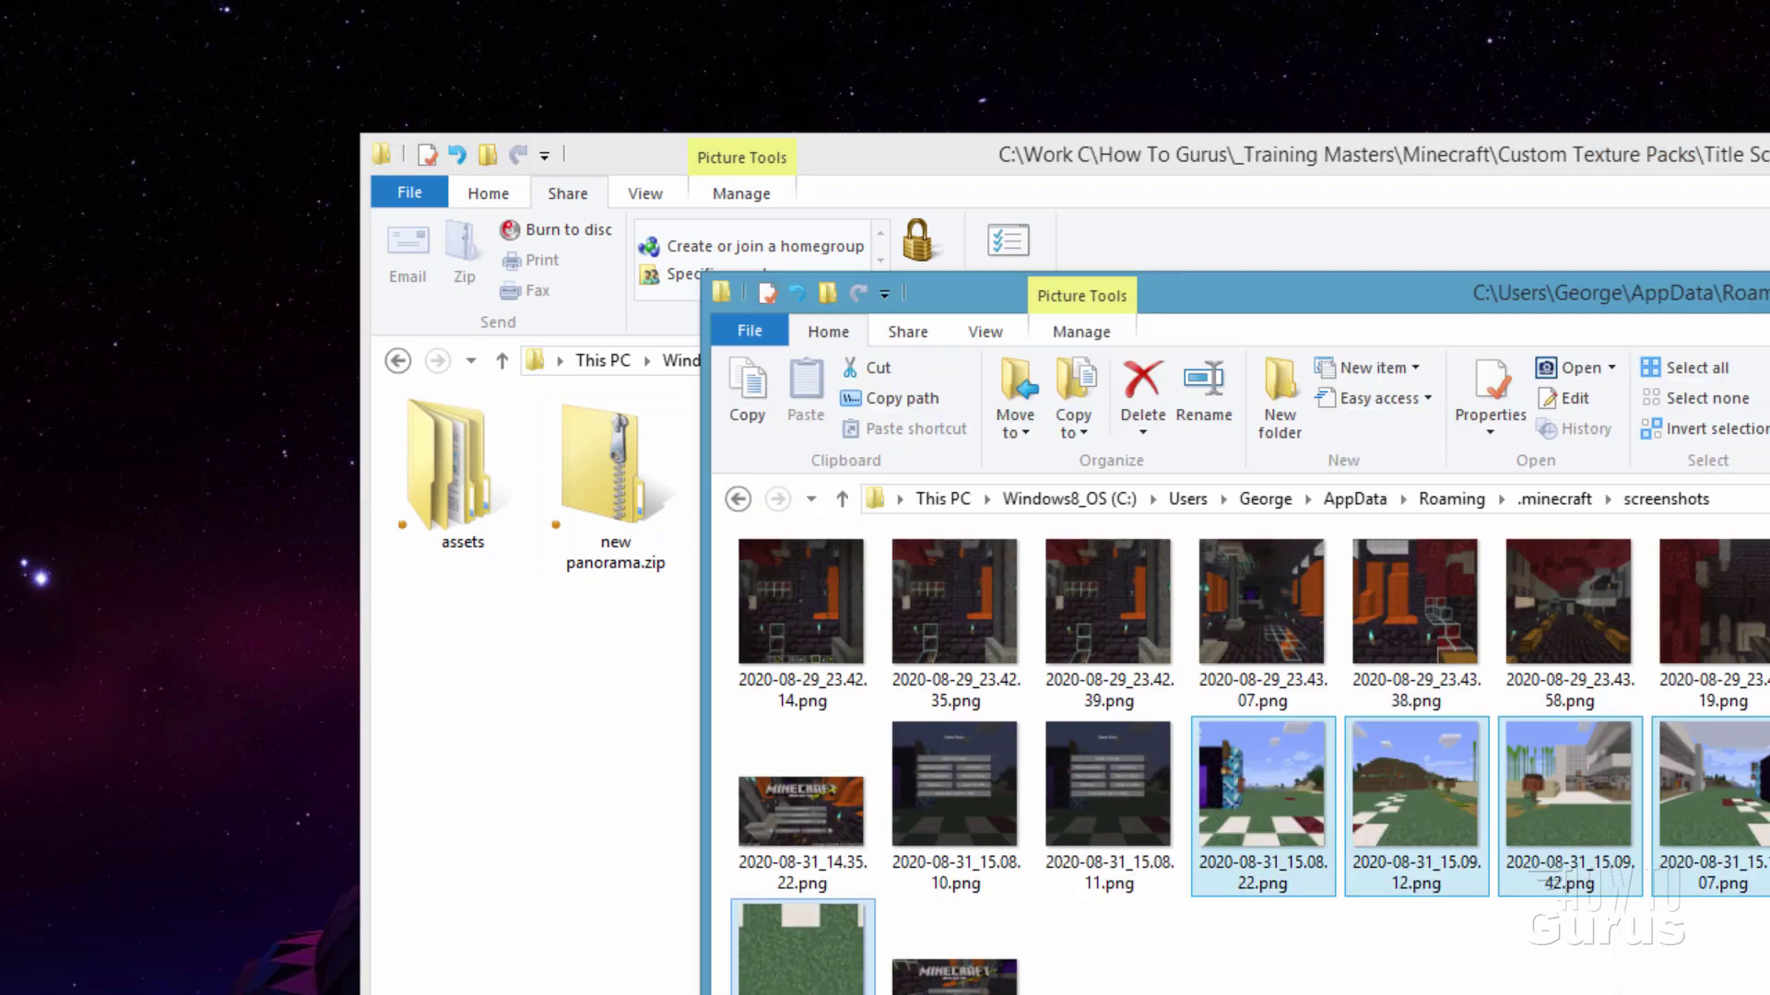
Copy new panorama.zip from the pack folder into .minecraft's resourcepacks folder.
{"action": "left_click_drag", "start_coordinate": [1585, 299], "coordinate": [1562, 278]}
{"action": "left_click", "coordinate": [1542, 478]}
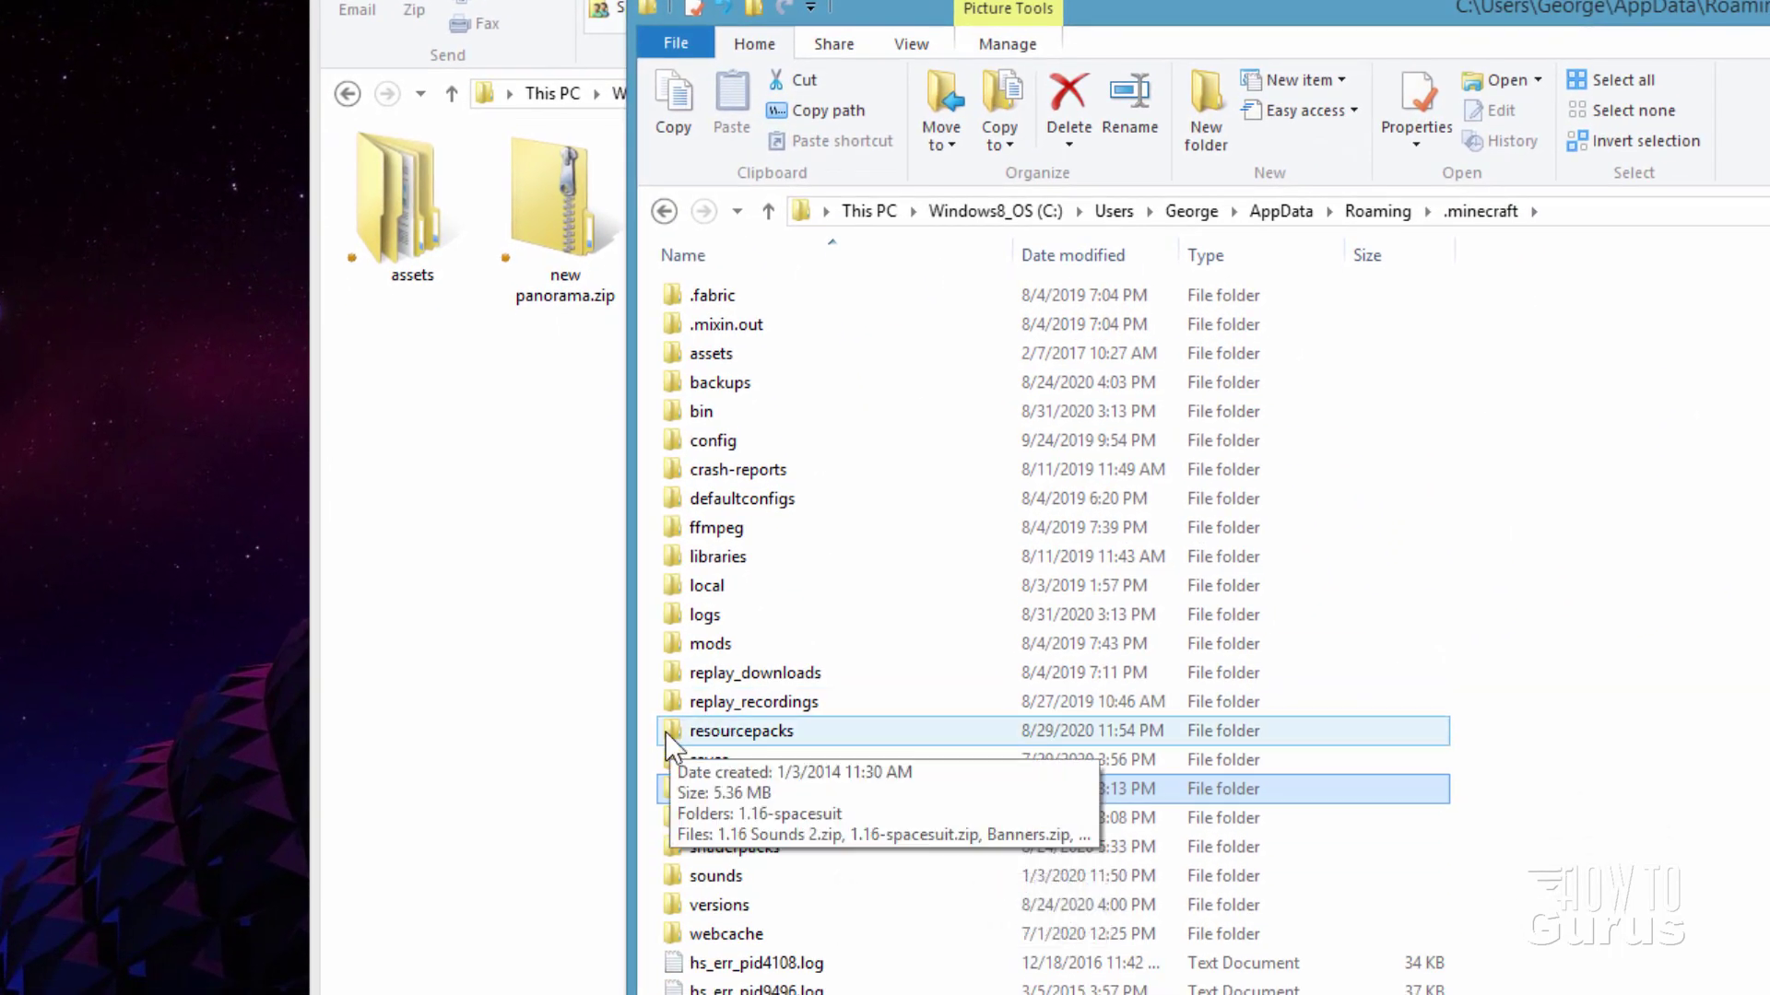
{"action": "double_click", "coordinate": [669, 732]}
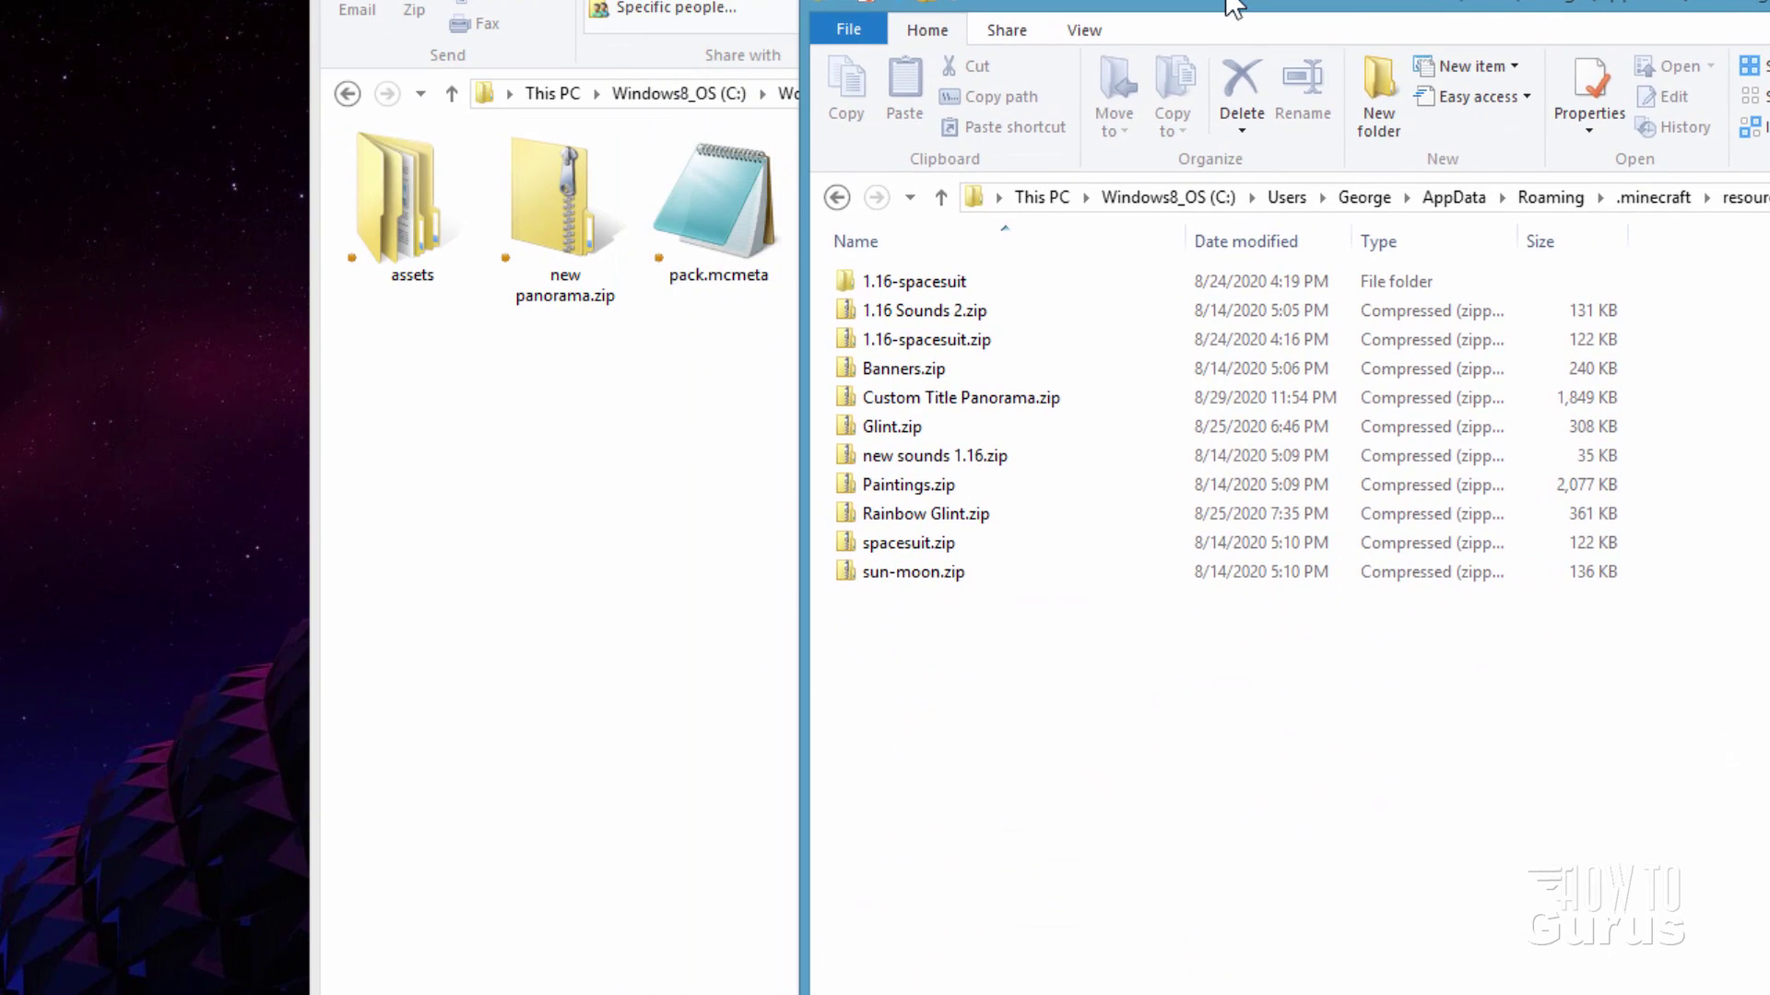
{"action": "left_click", "coordinate": [529, 217]}
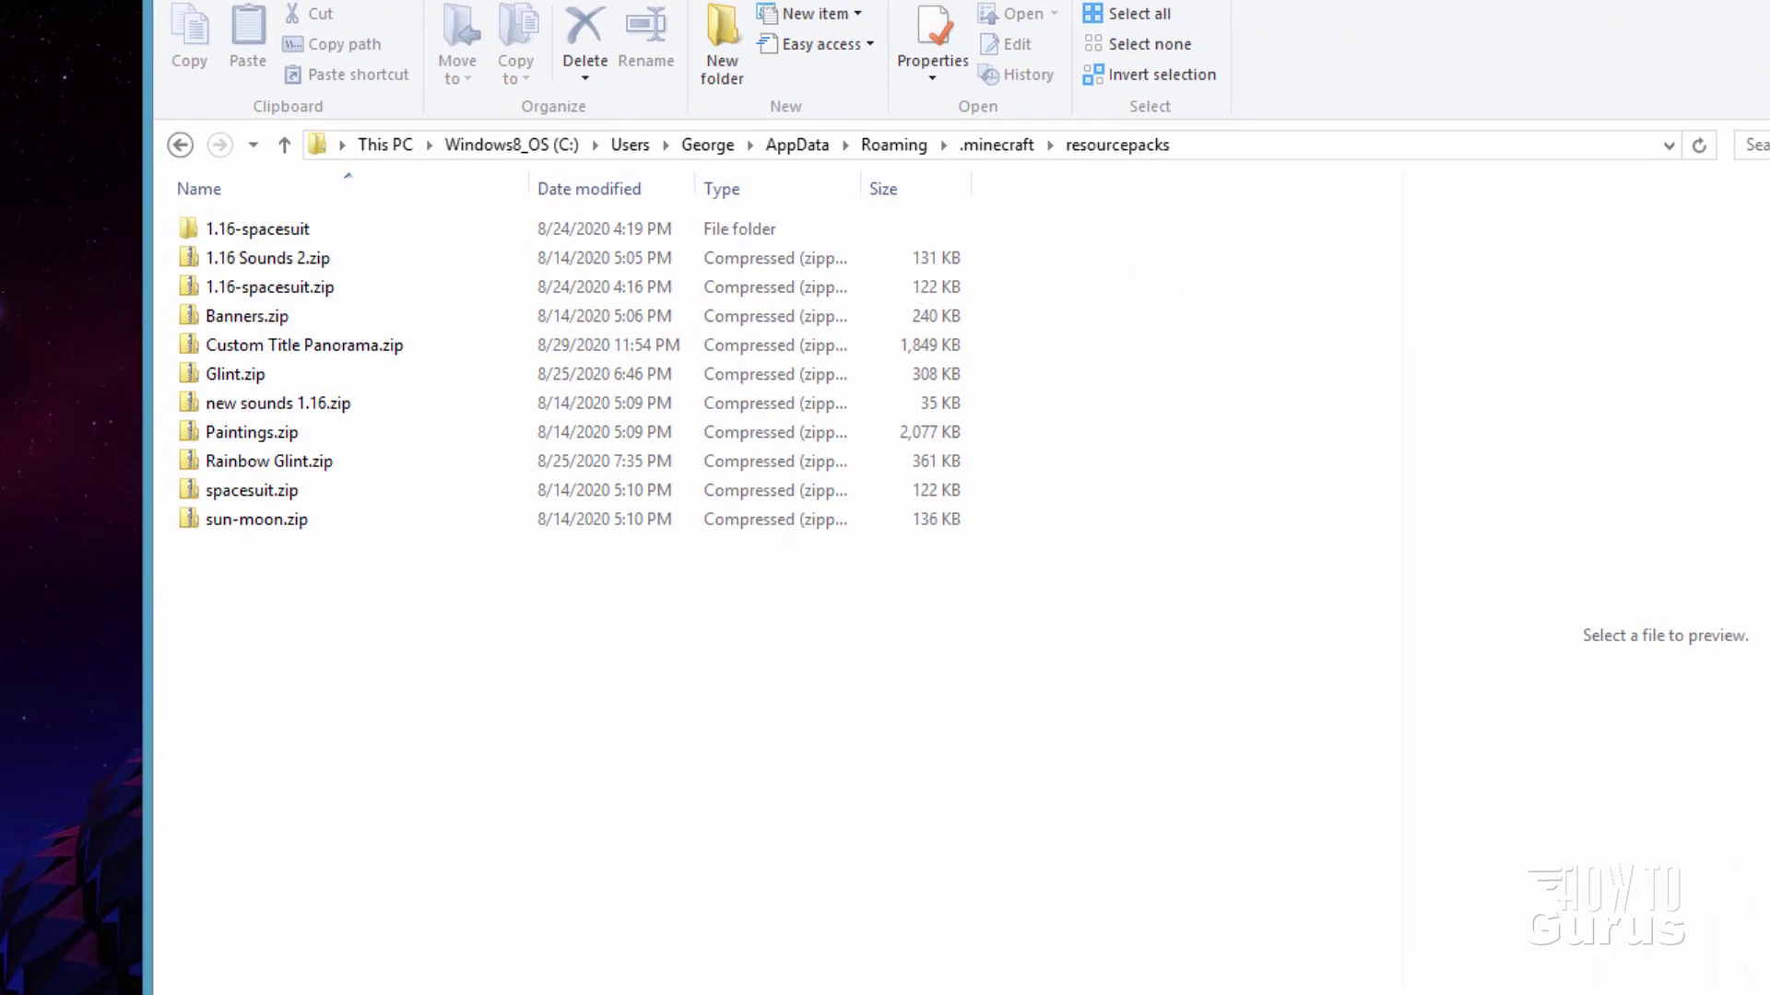
{"action": "left_click_drag", "start_coordinate": [828, 185], "coordinate": [282, 649]}
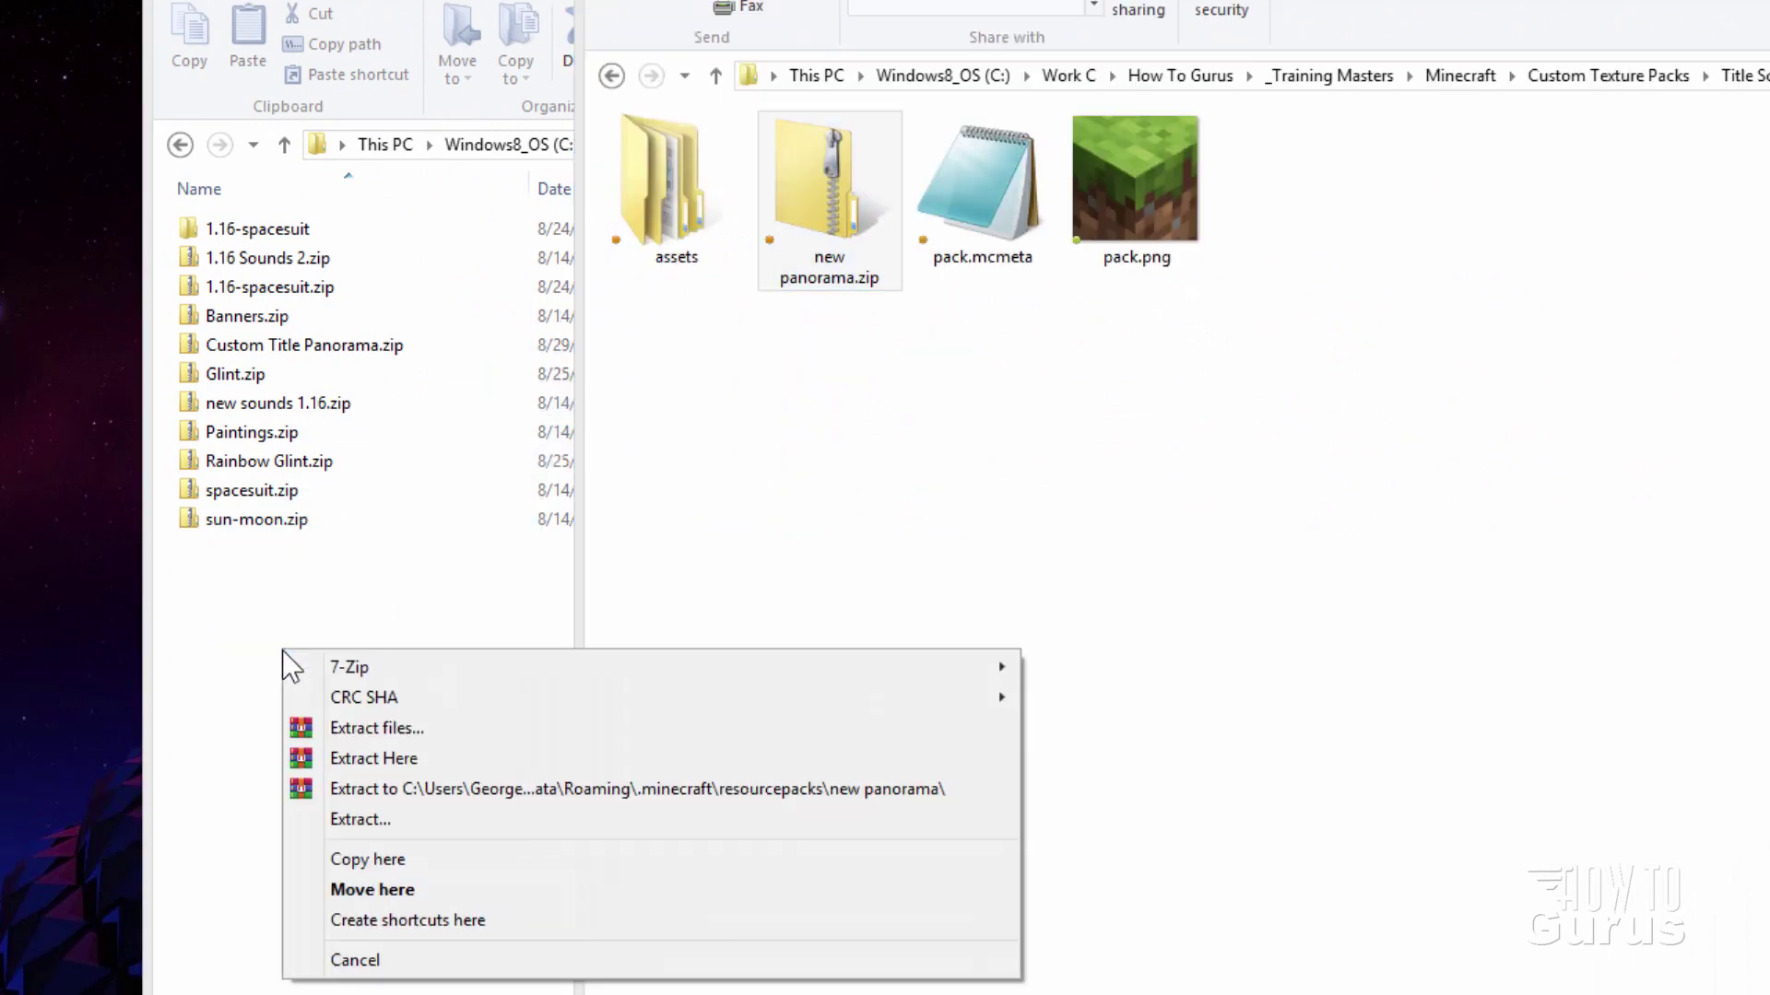
{"action": "left_click", "coordinate": [429, 859]}
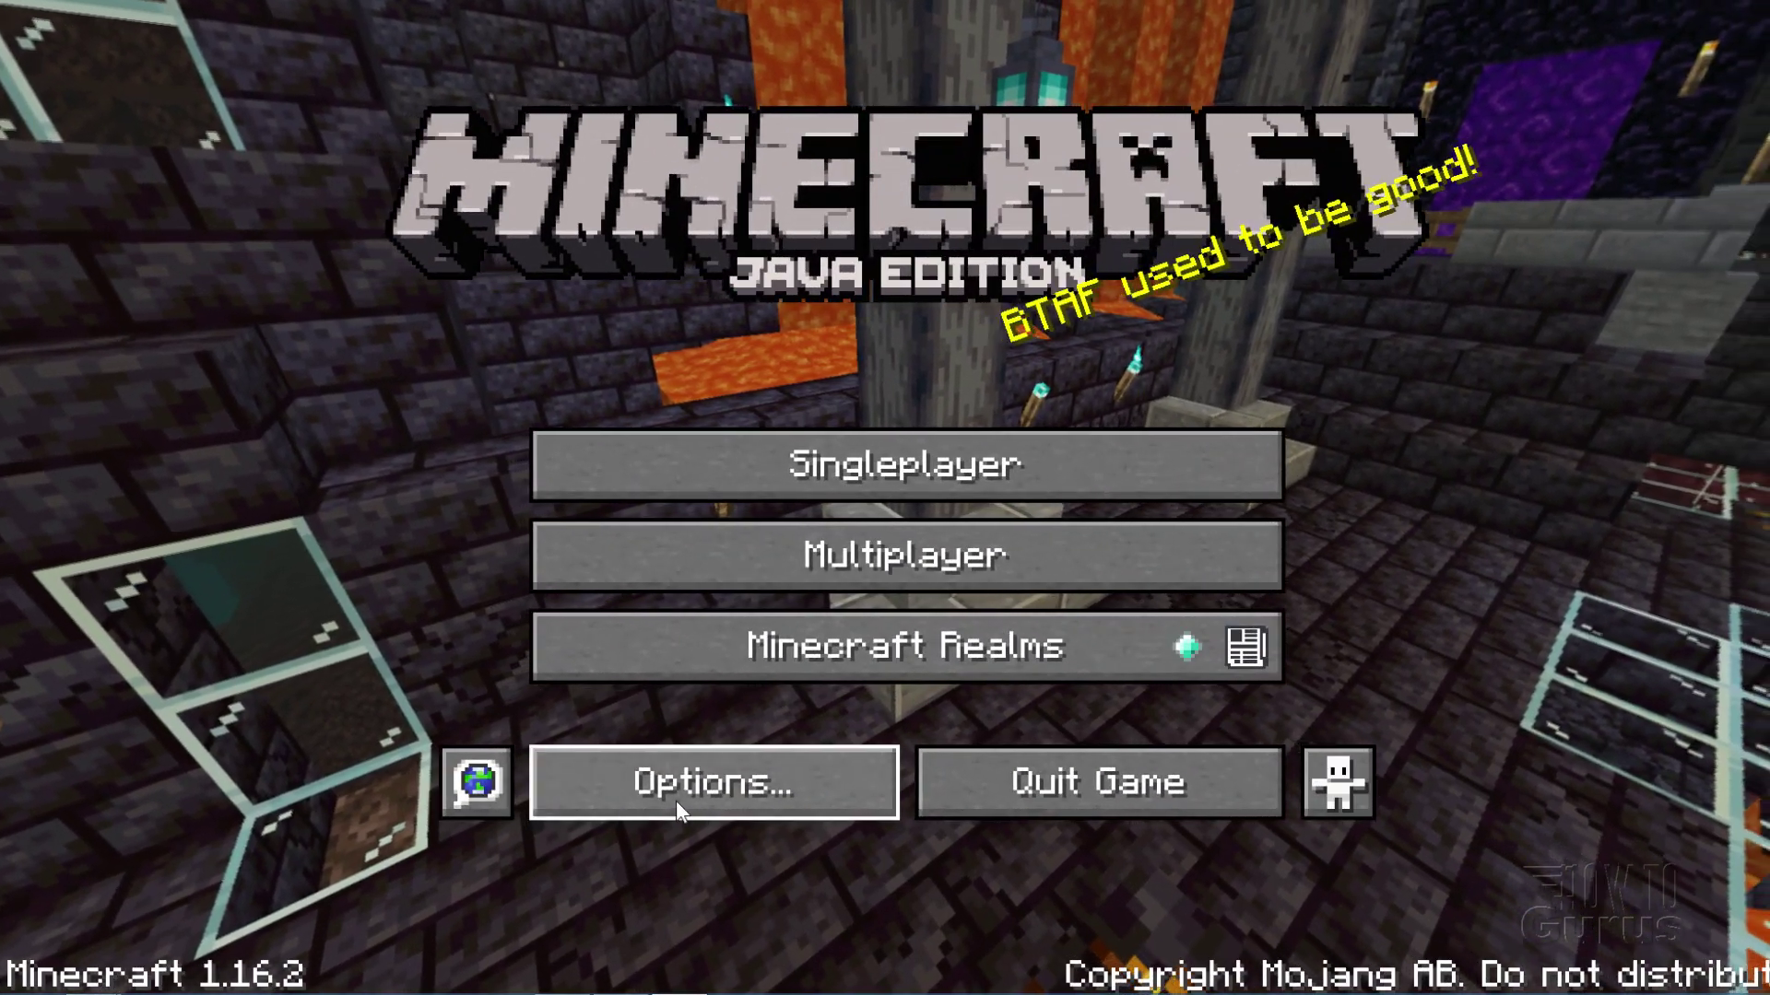
In Resource Packs, deactivate Custom Title Panorama.zip, activate new panorama.zip, and confirm with Done.
{"action": "left_click", "coordinate": [676, 800]}
{"action": "left_click", "coordinate": [618, 636]}
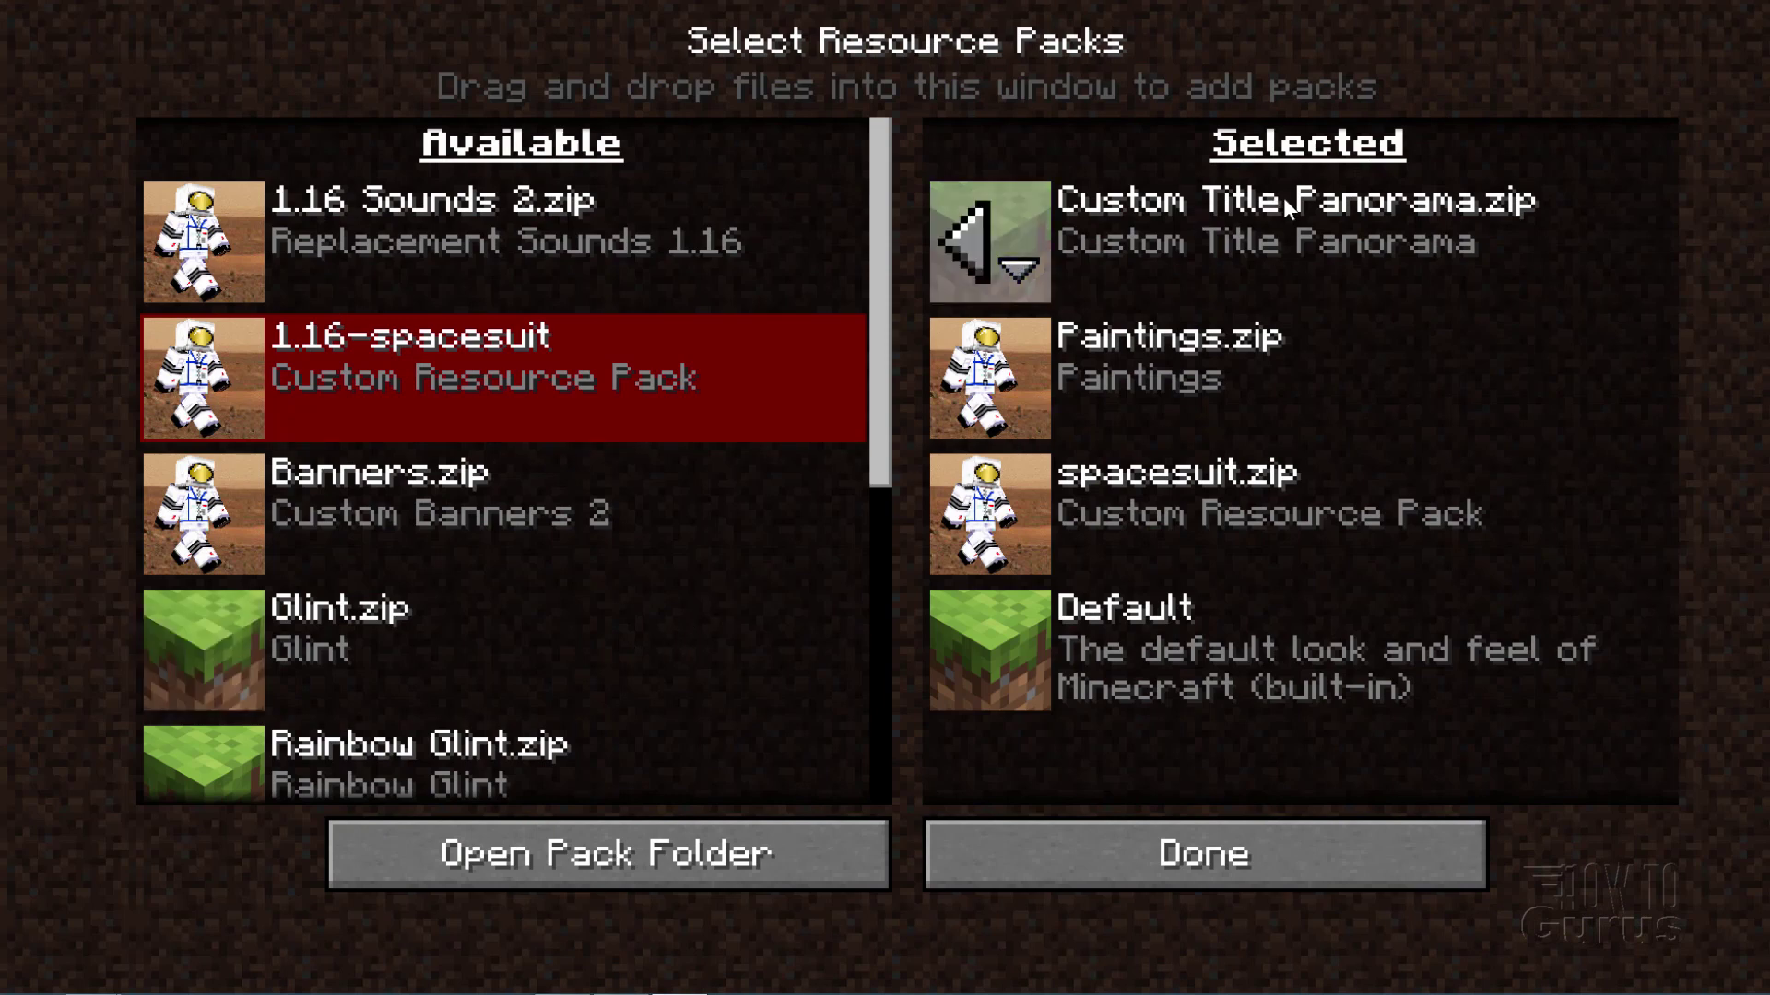
{"action": "left_click", "coordinate": [970, 243]}
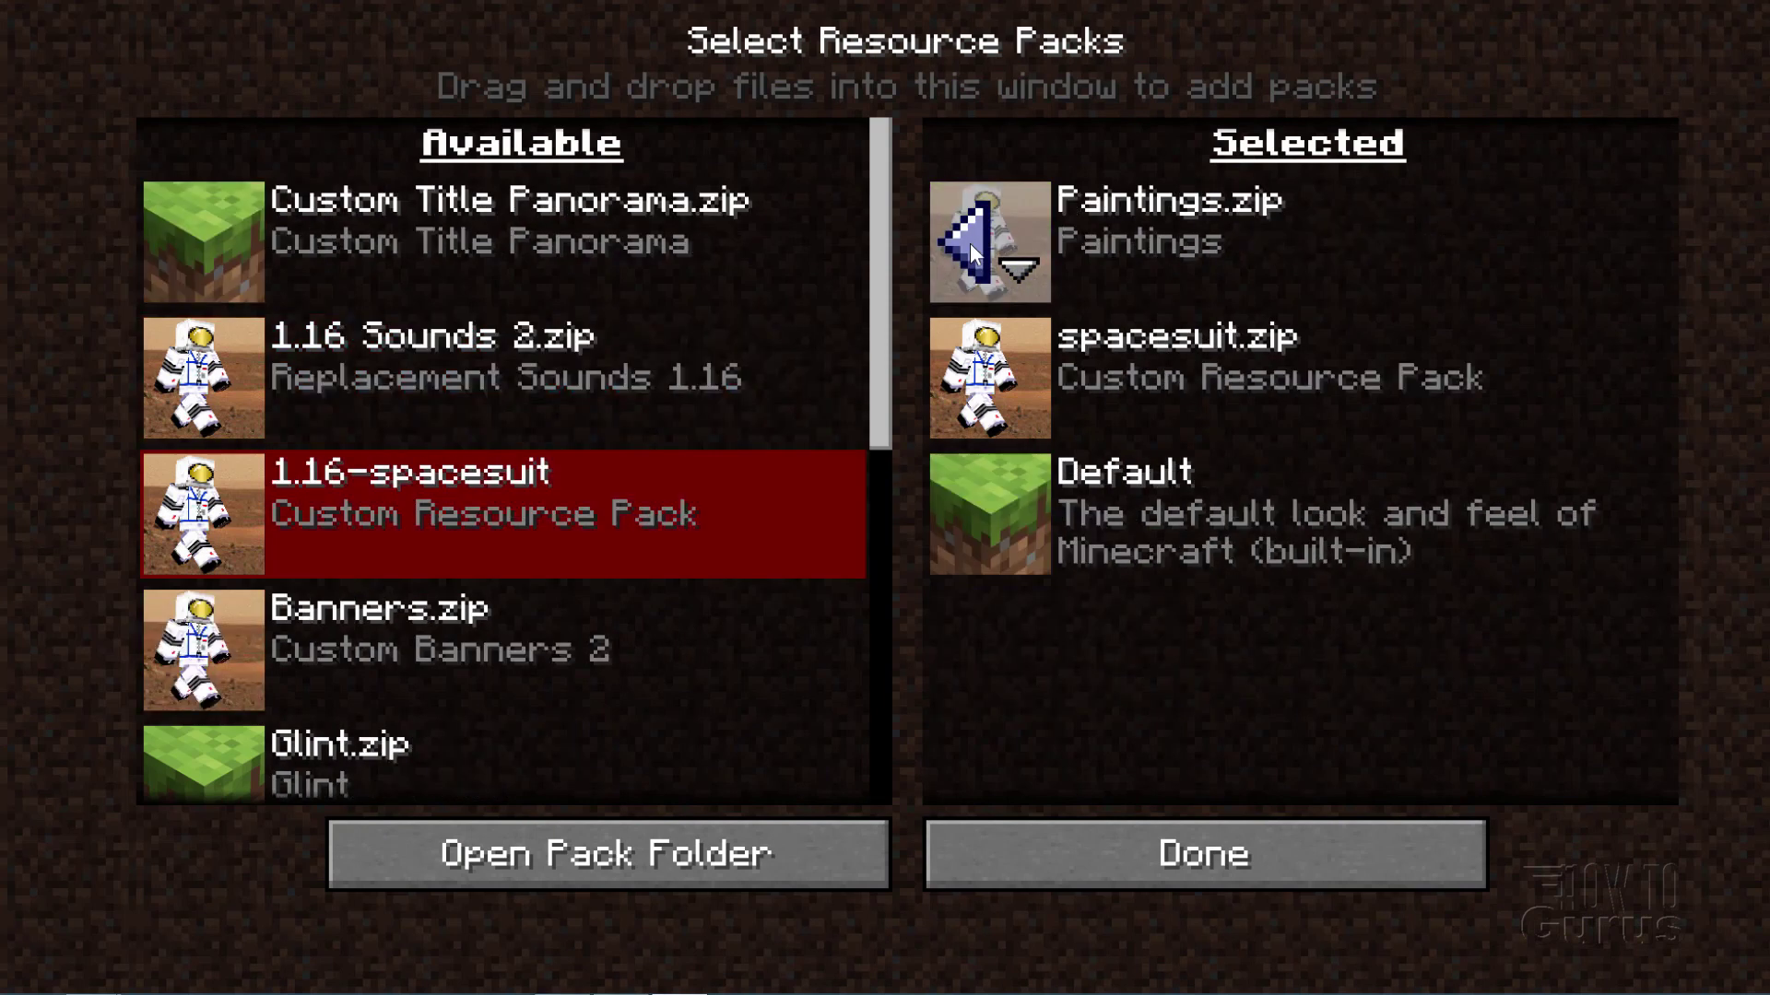
{"action": "left_click_drag", "start_coordinate": [888, 345], "coordinate": [903, 597]}
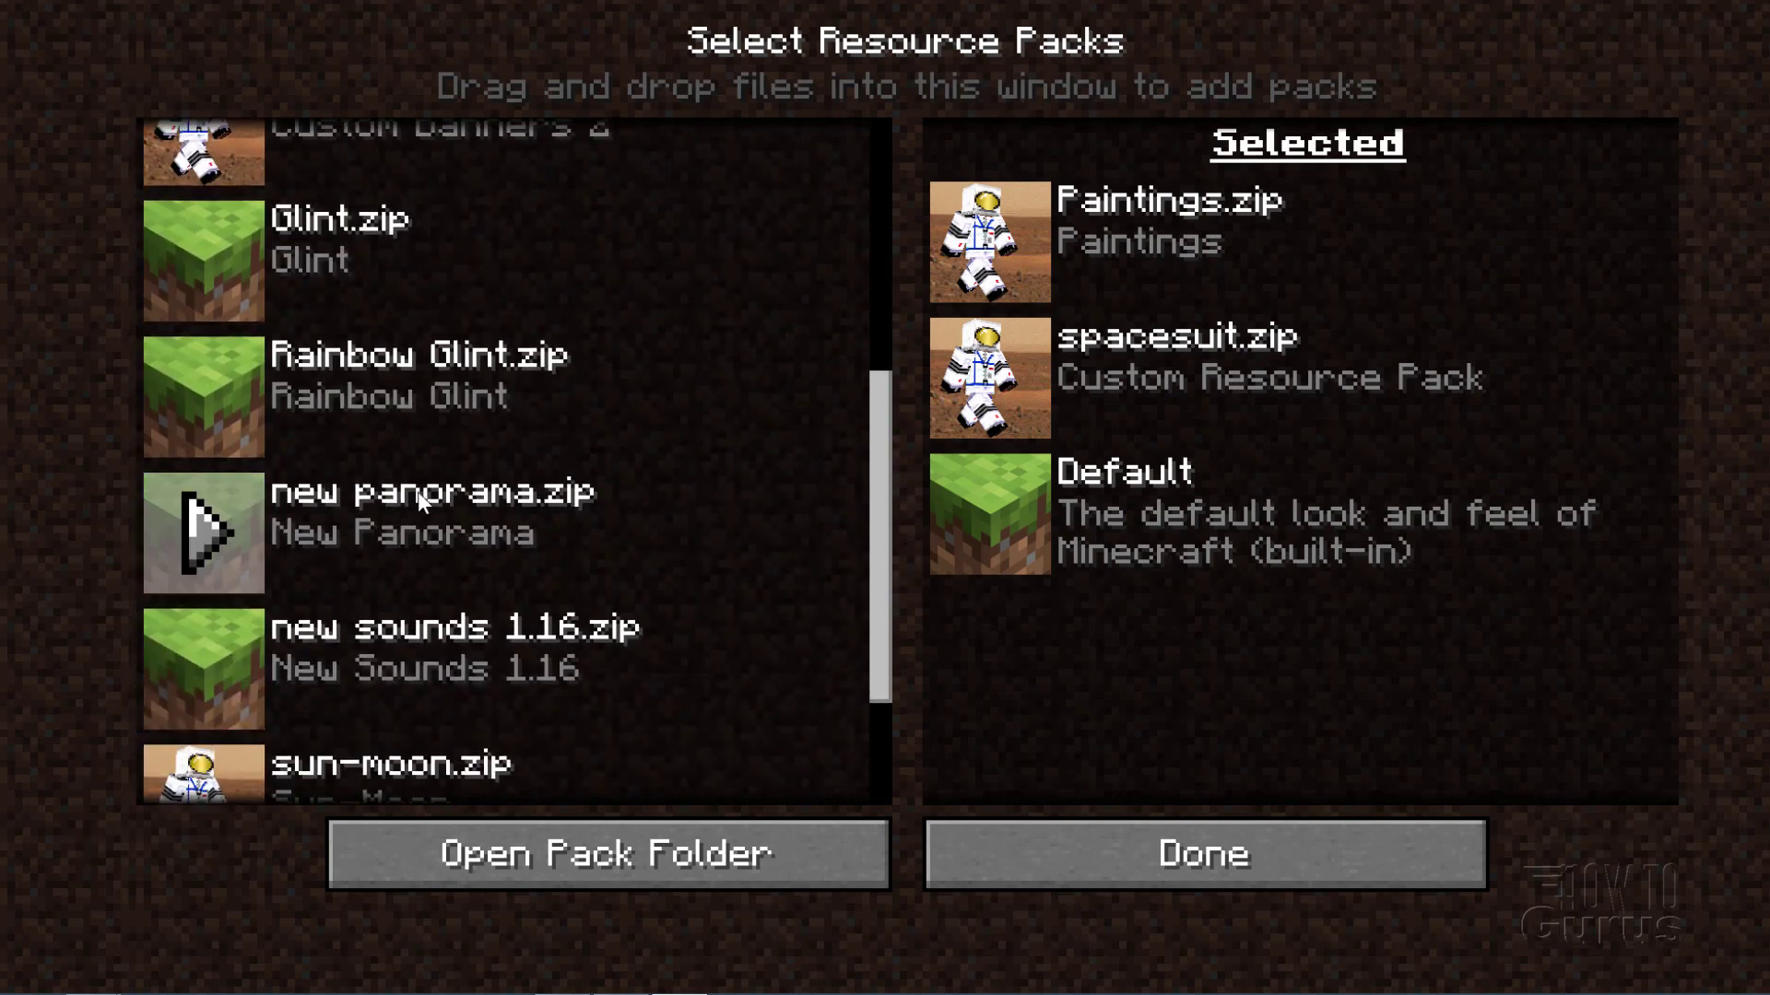
{"action": "left_click", "coordinate": [200, 536]}
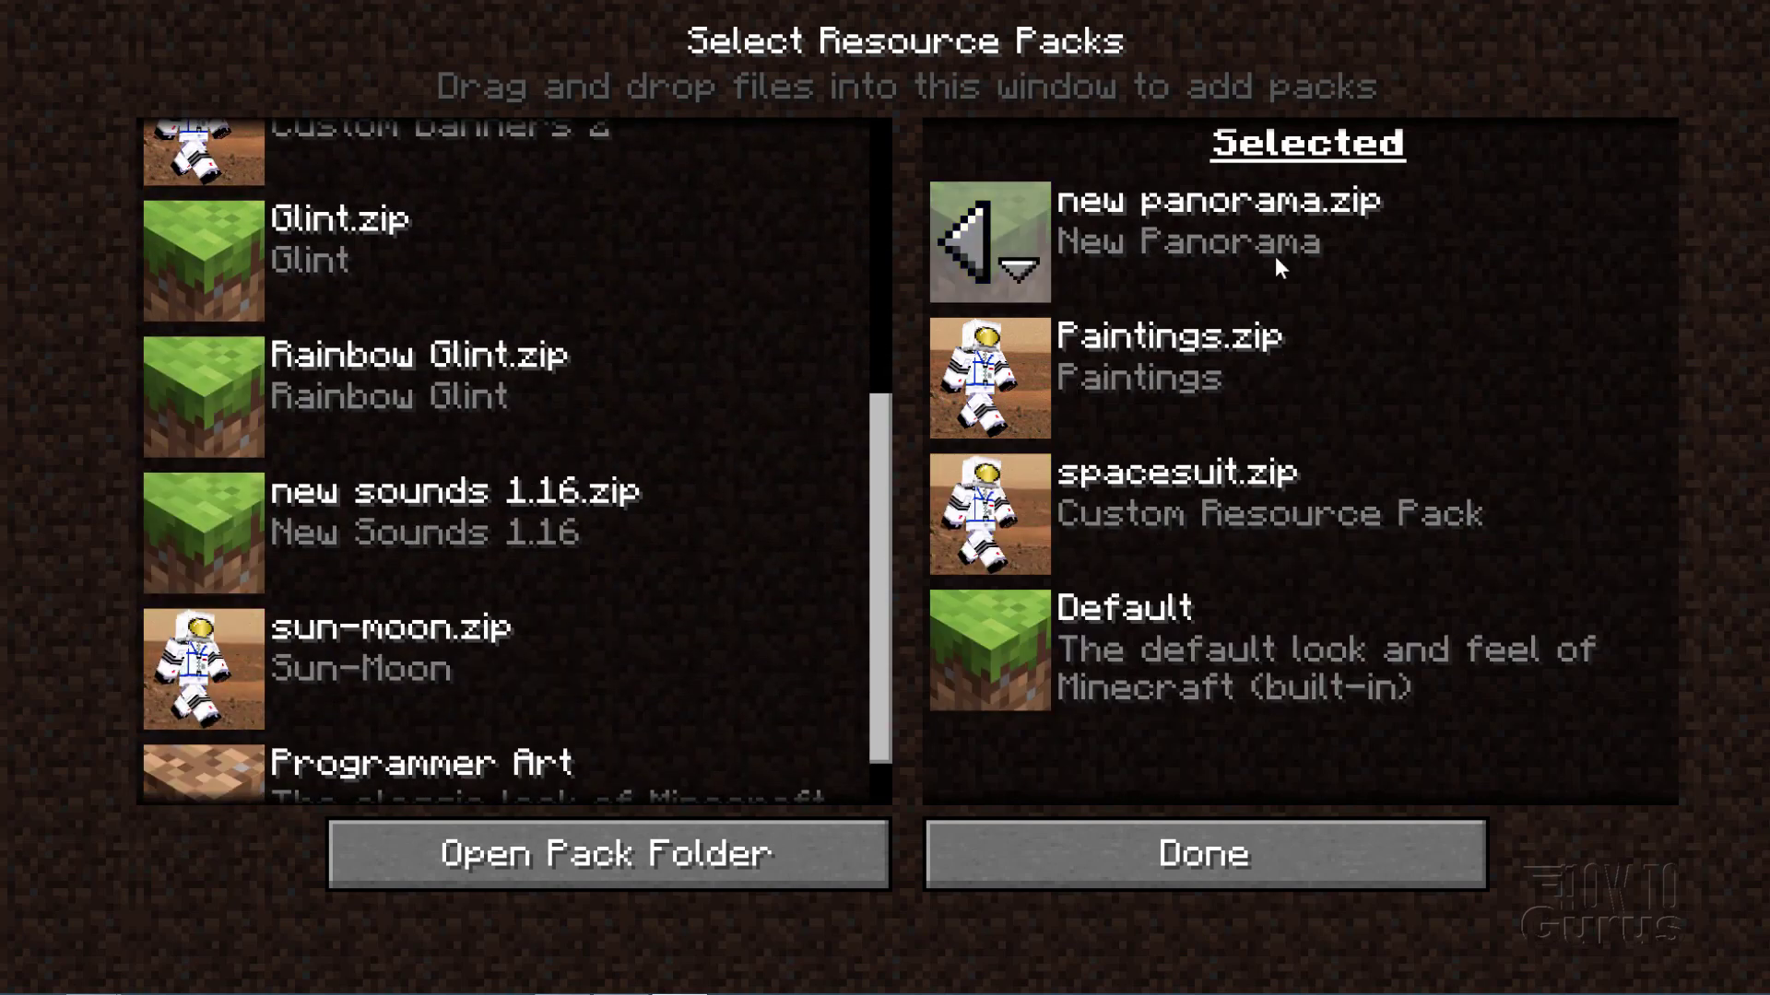
{"action": "left_click", "coordinate": [1208, 854]}
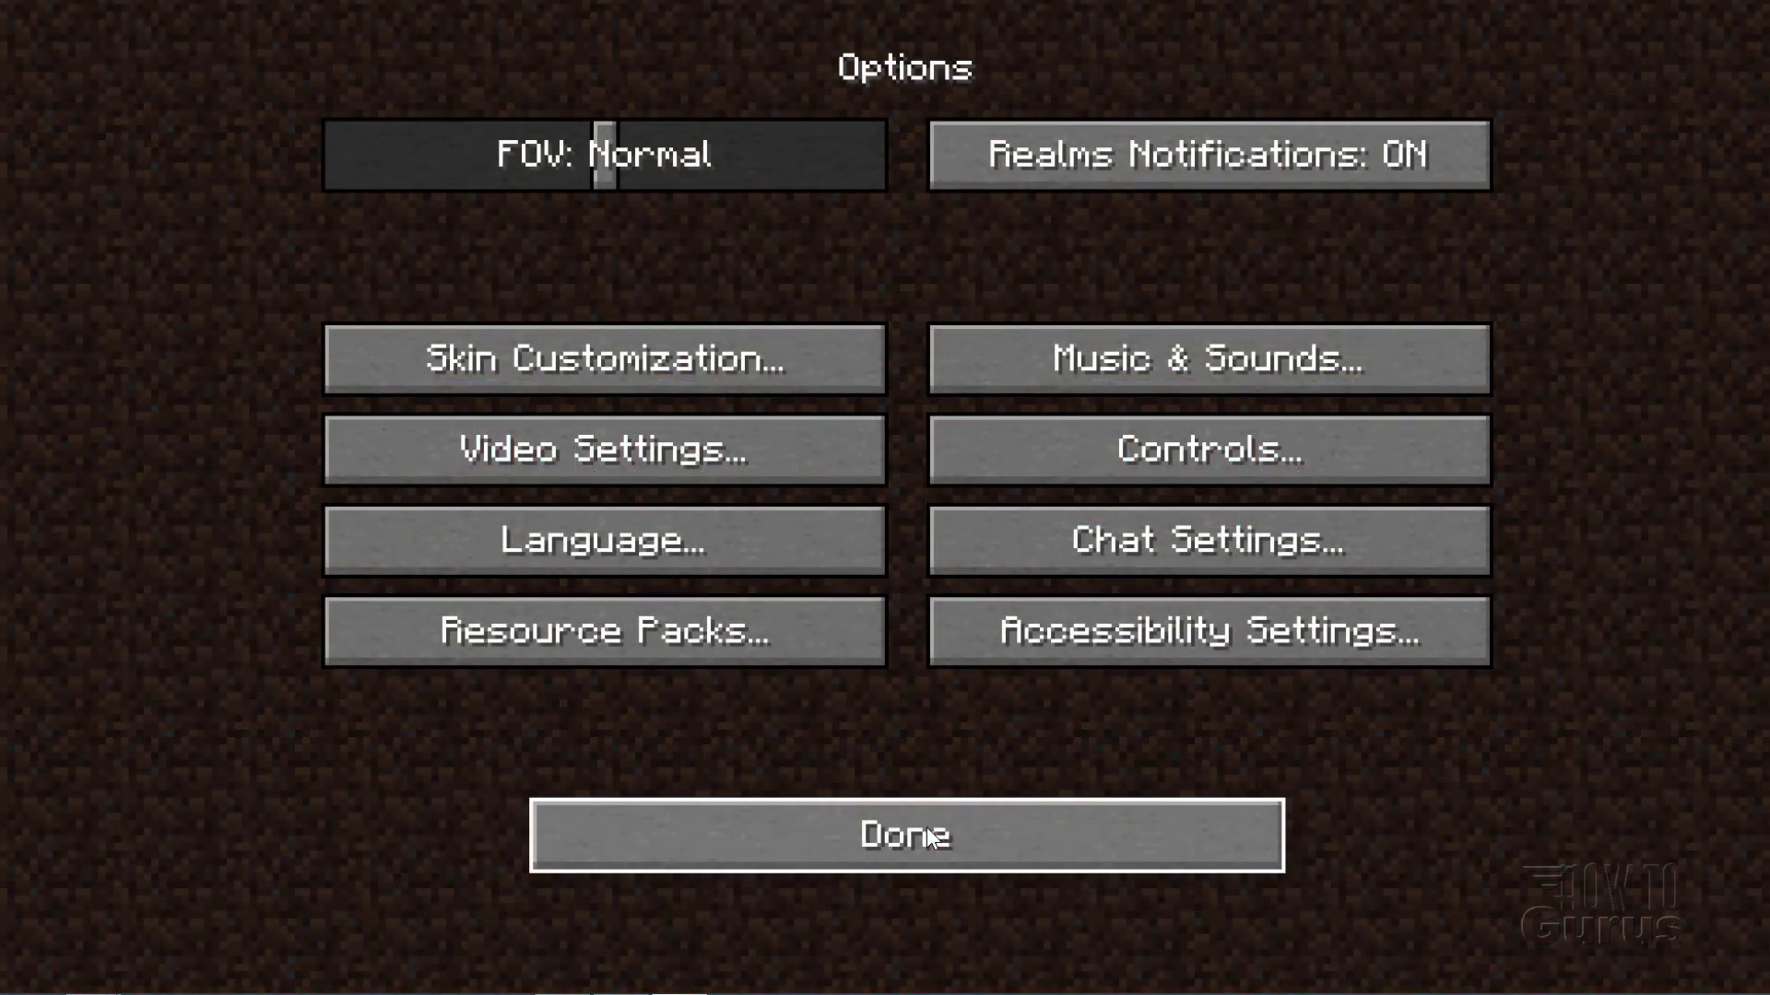
Leave Options to see the grassy glass-house yard as the title panorama.
{"action": "left_click", "coordinate": [926, 834]}
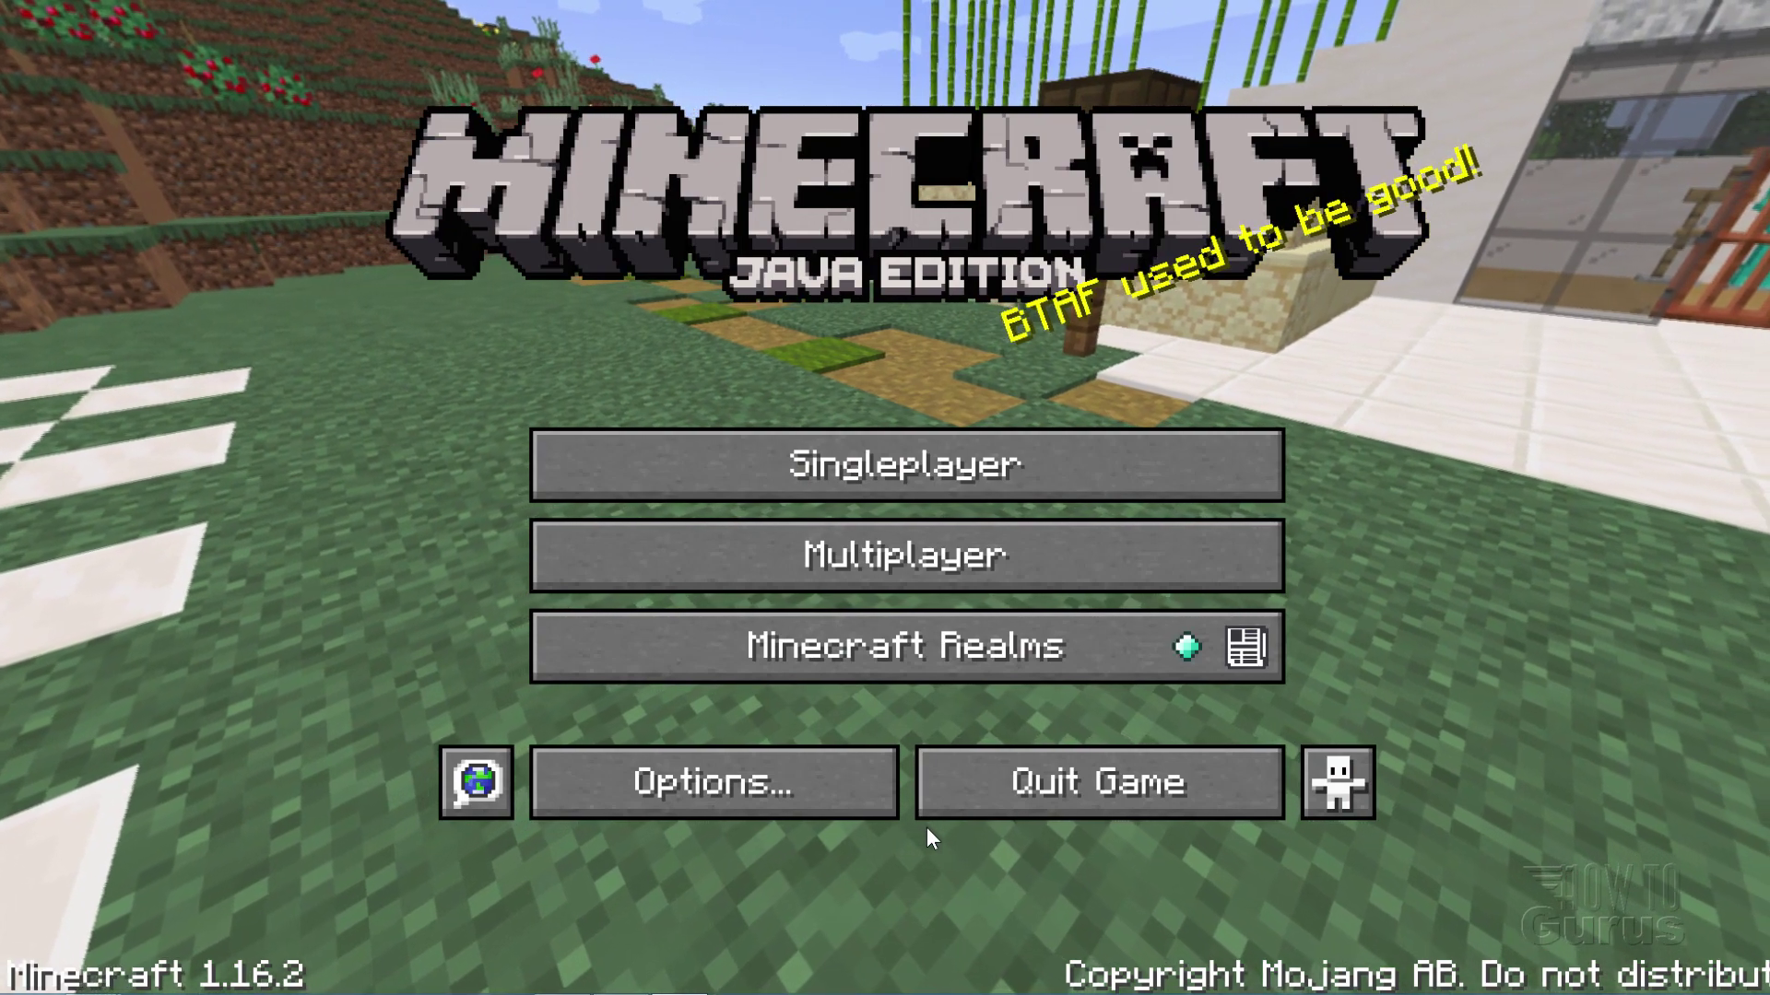